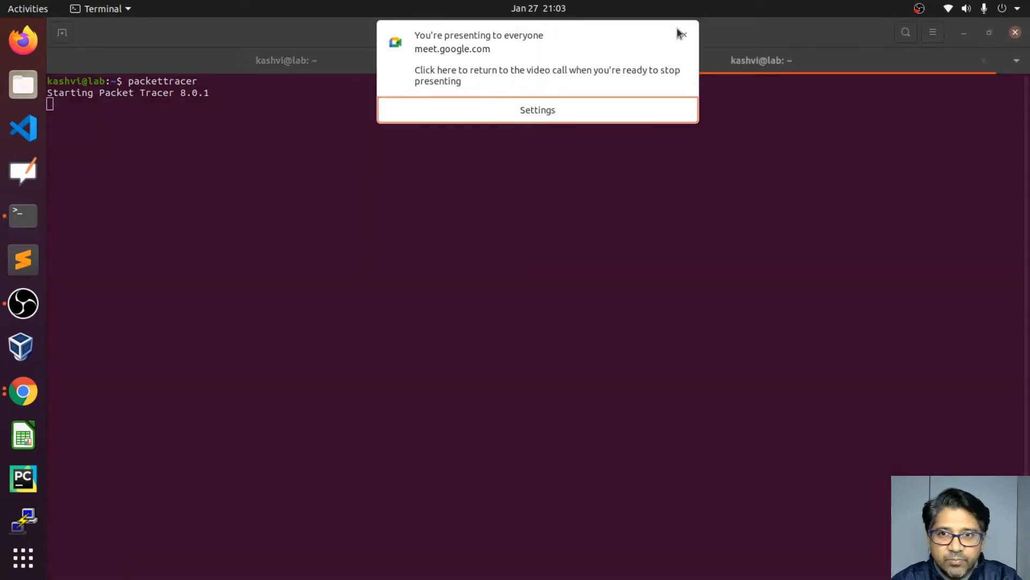
# Step: Dismiss the screen-sharing notification and switch to the running PacketTracer window
pyautogui.click(685, 37)
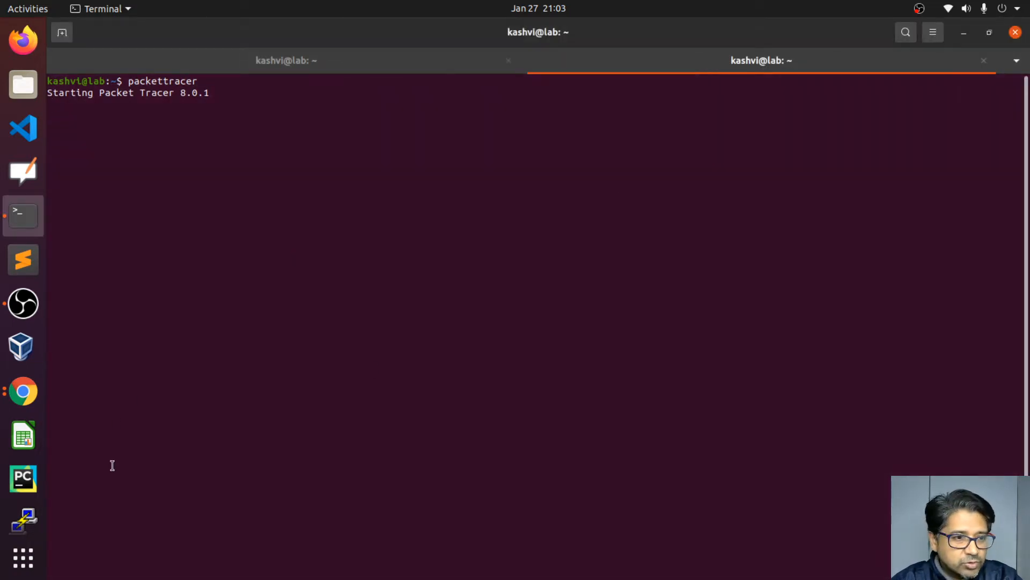
pyautogui.scroll(-5, 24, 457)
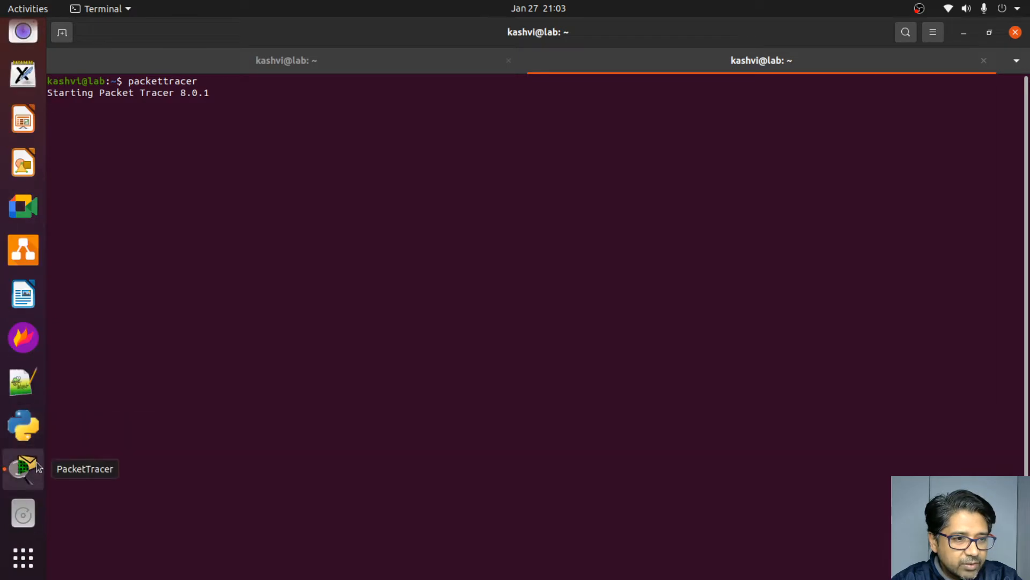
pyautogui.click(24, 467)
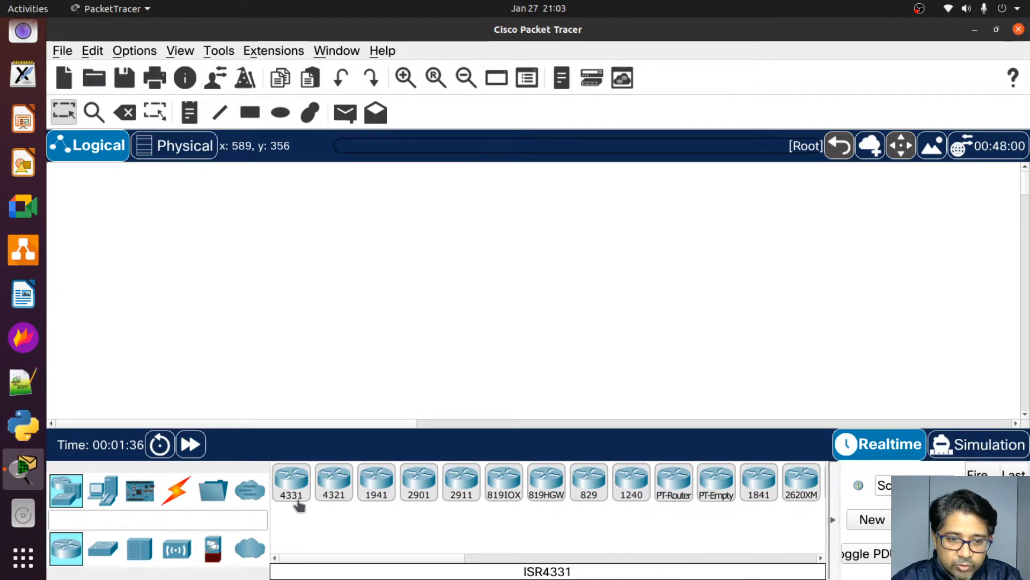
# Step: Place a 4331, a 1941 and an 829 router across the logical workspace, and shift the 4331 and 1941 slightly upward
pyautogui.moveTo(292, 486); pyautogui.dragTo(334, 264)
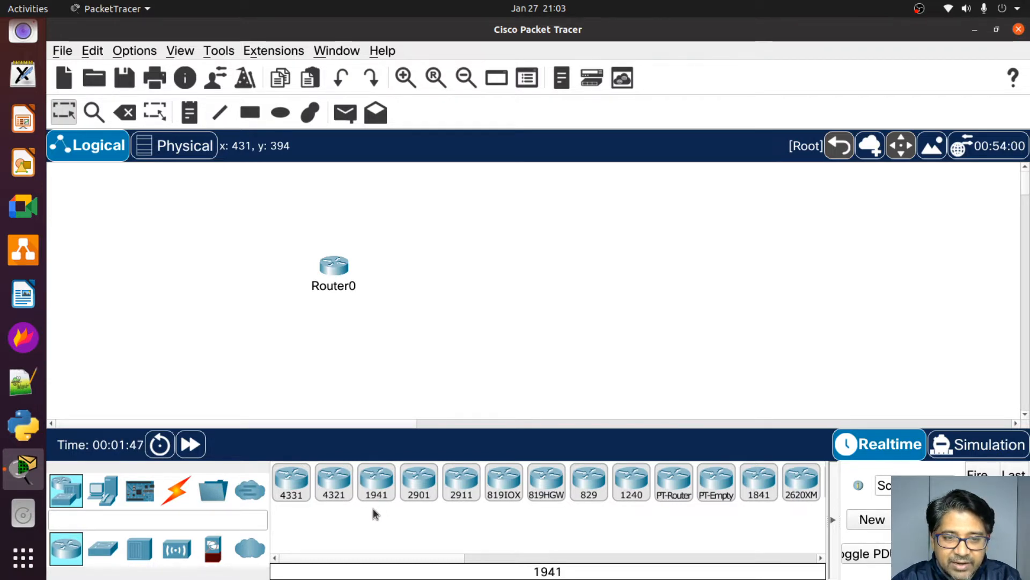
pyautogui.click(373, 488)
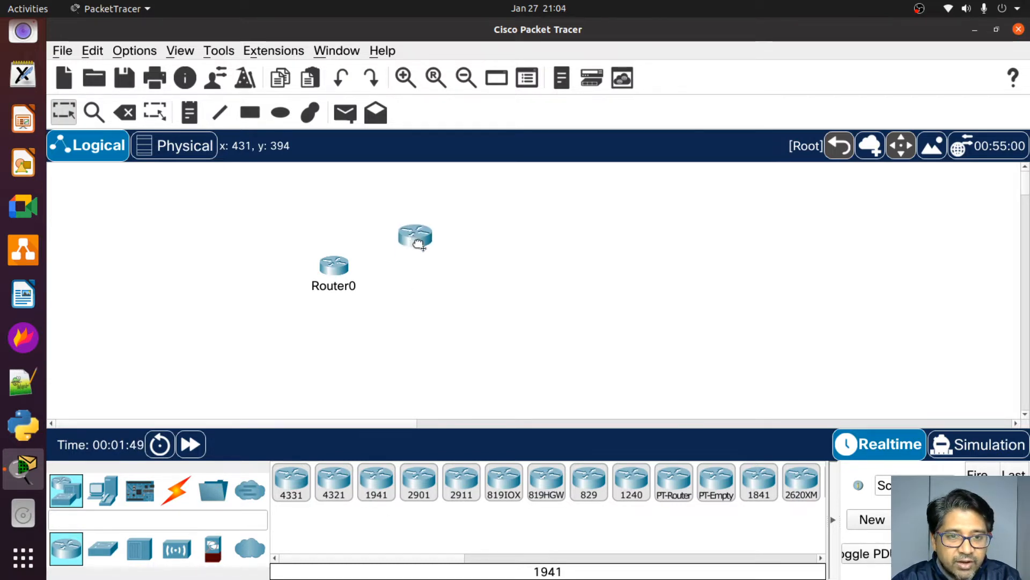
pyautogui.click(418, 243)
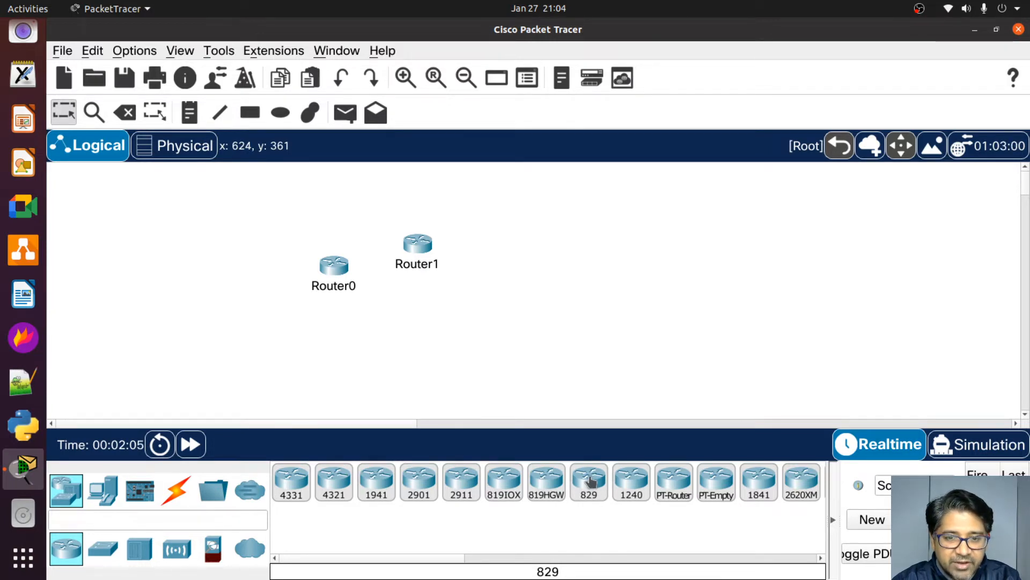
pyautogui.moveTo(589, 481); pyautogui.dragTo(523, 267)
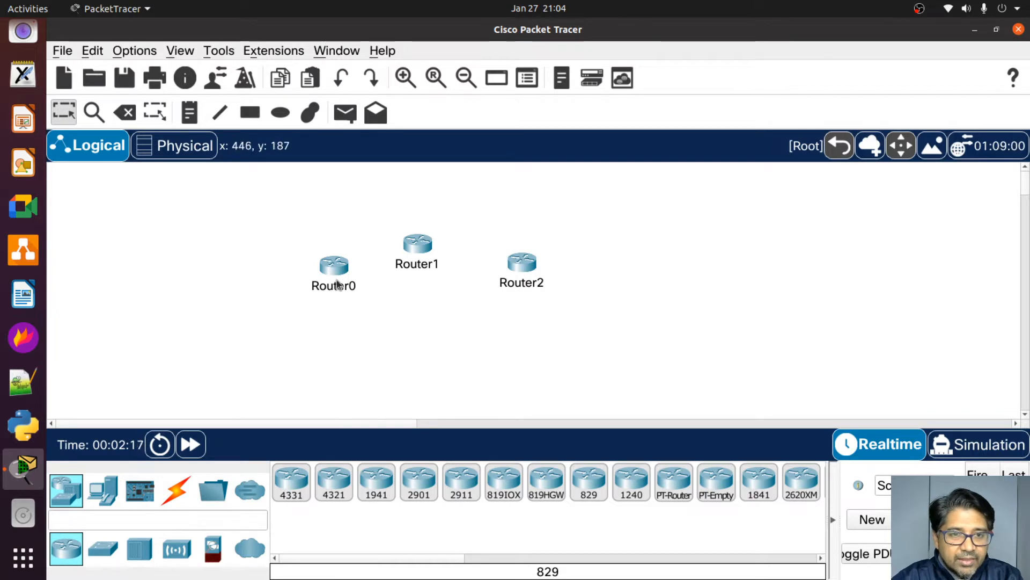
pyautogui.moveTo(424, 240); pyautogui.dragTo(444, 213)
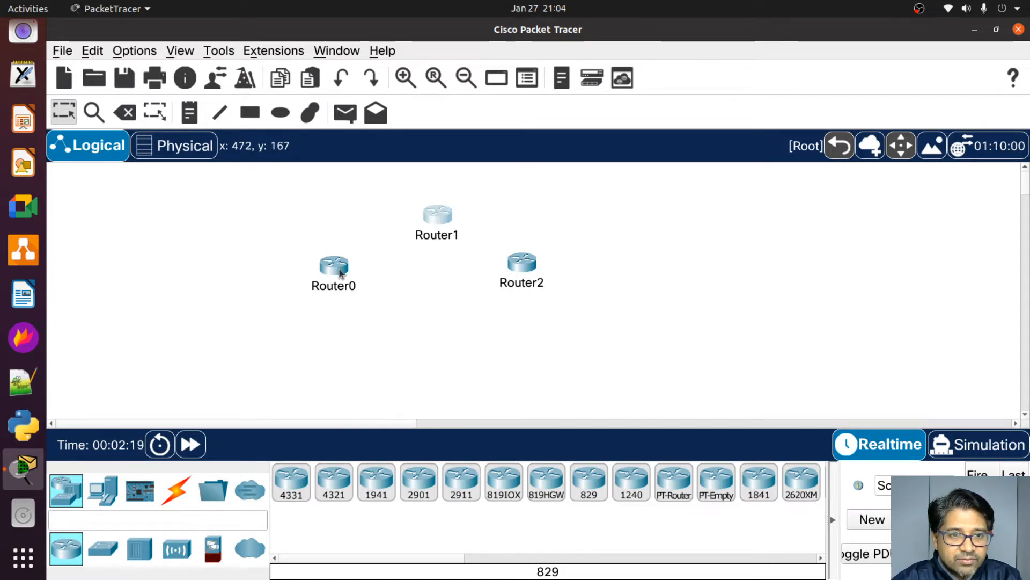
pyautogui.moveTo(334, 265); pyautogui.dragTo(346, 241)
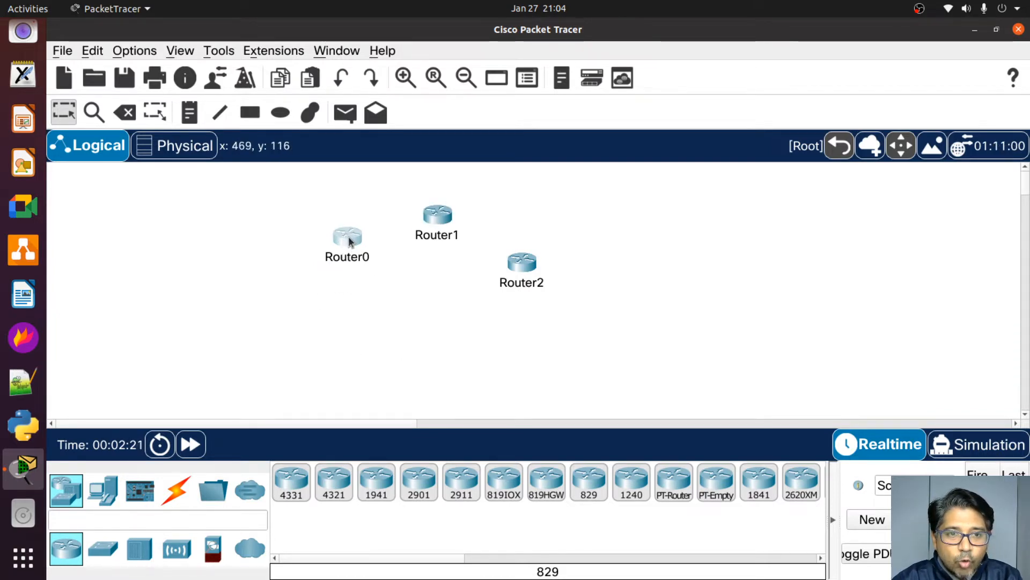
# Step: Set the display name of the 4331 router (Router0) to 4331_R1 in its global settings
pyautogui.click(349, 240)
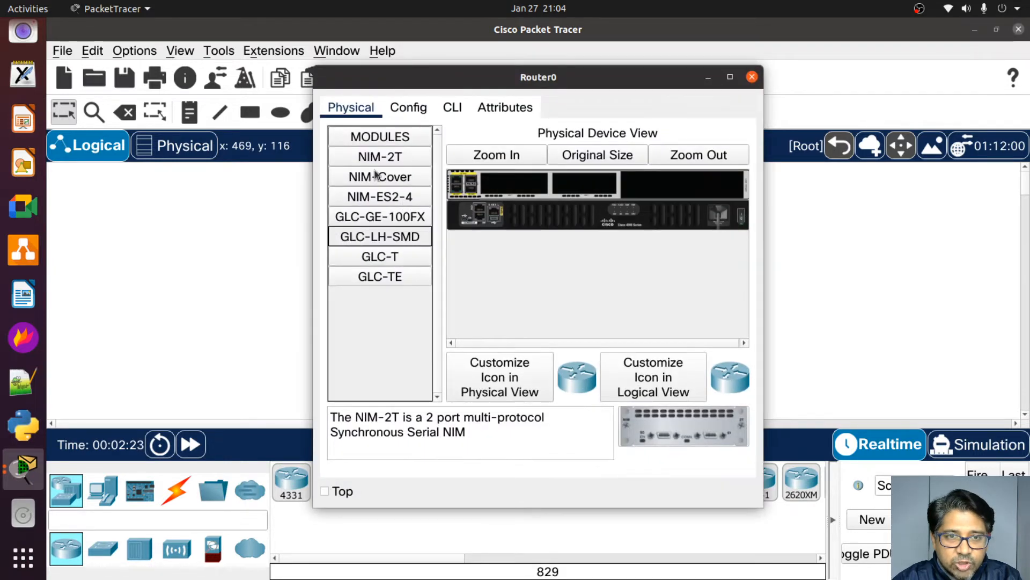
pyautogui.click(401, 108)
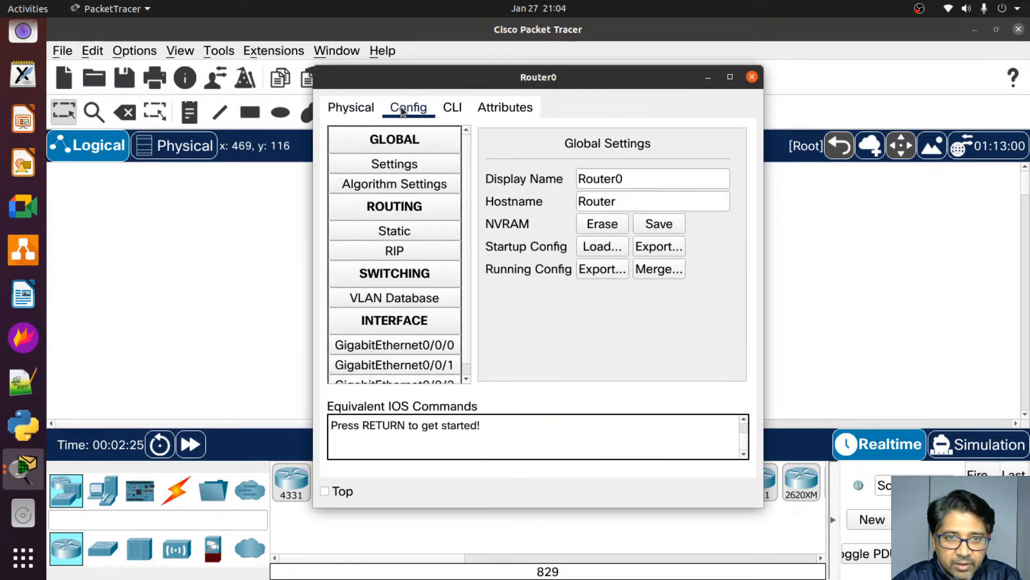
pyautogui.moveTo(627, 179); pyautogui.dragTo(574, 178)
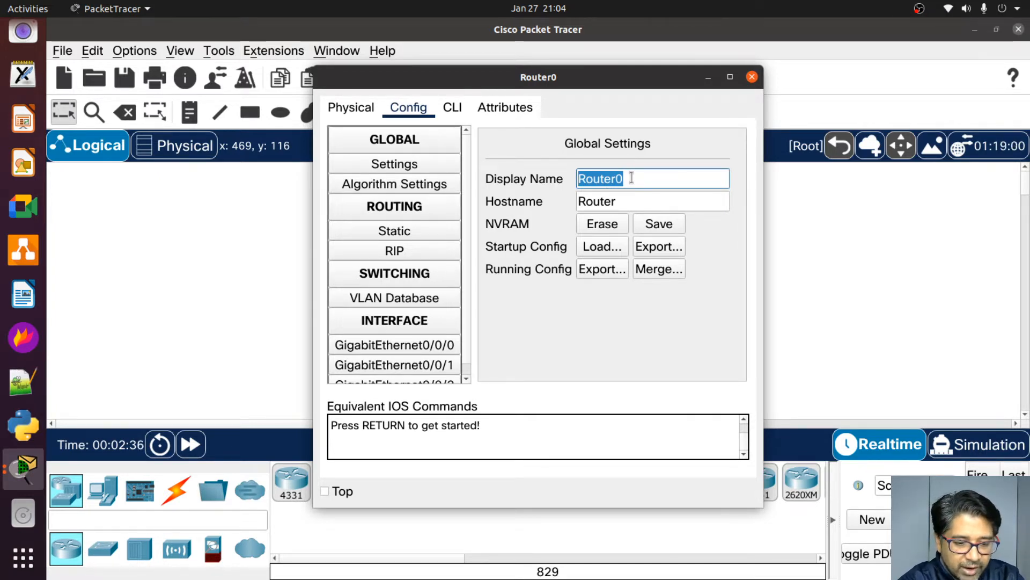
pyautogui.write('4331')
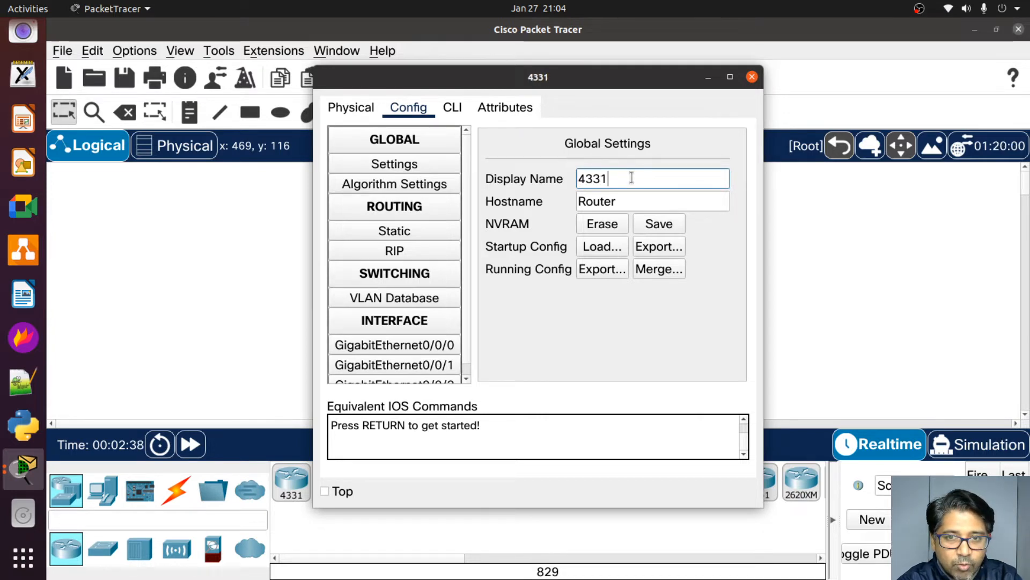
pyautogui.write('_')
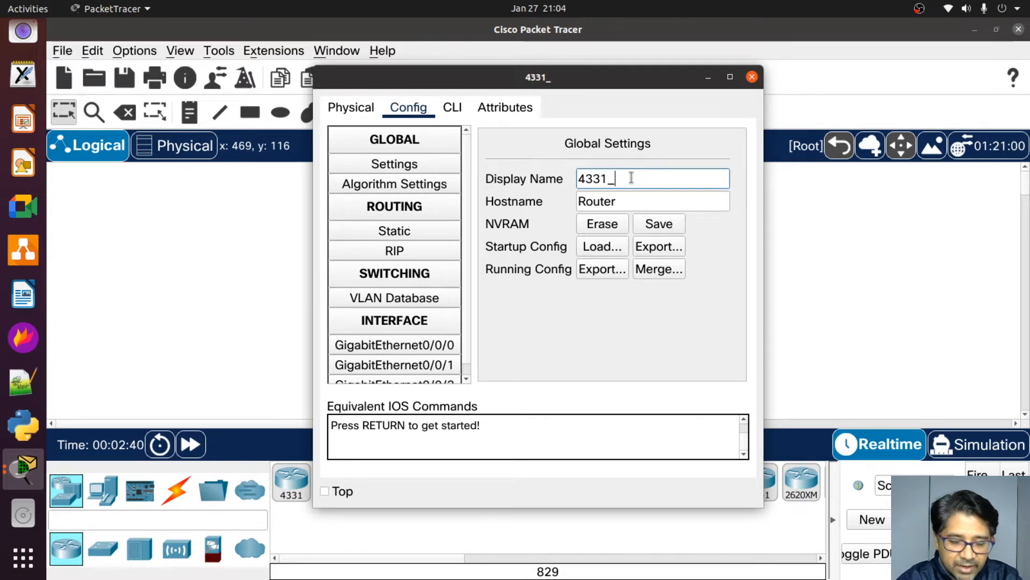
pyautogui.write('R1')
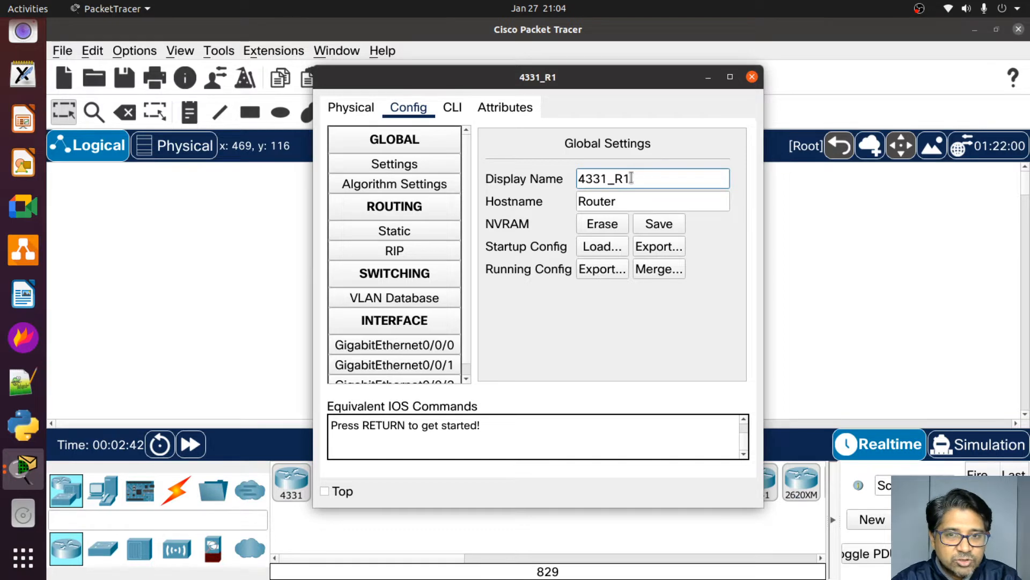
# Step: Copy the display name 4331_R1 into the router's hostname and save the configuration to NVRAM
pyautogui.moveTo(631, 178); pyautogui.dragTo(572, 180)
pyautogui.hotkey('ctrl', 'c')
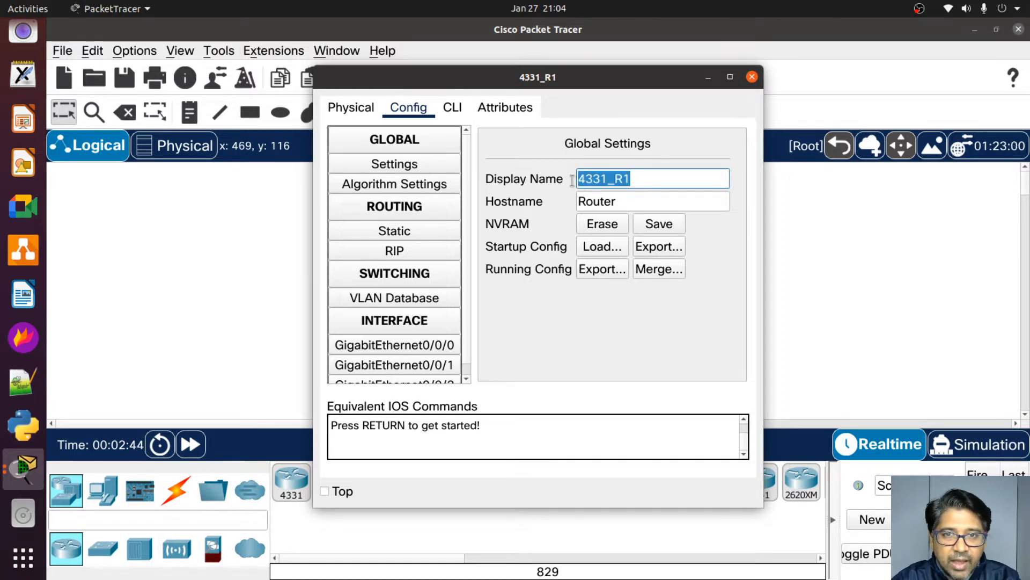
pyautogui.doubleClick(623, 202)
pyautogui.hotkey('ctrl', 'v')
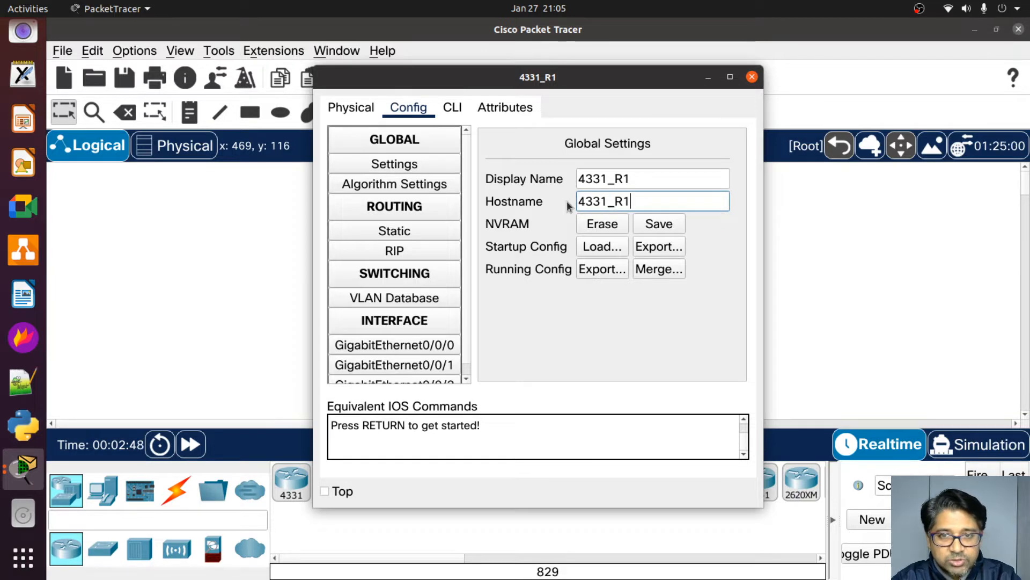
pyautogui.click(674, 224)
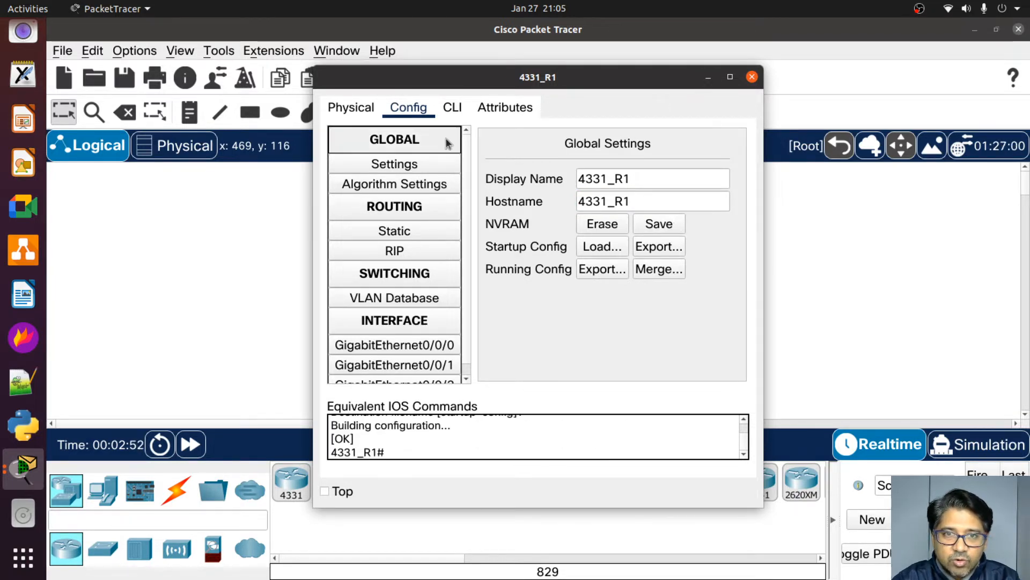
# Step: Review the configuration commands and device prompt in 4331_R1's command line interface, and return to the workspace
pyautogui.click(455, 112)
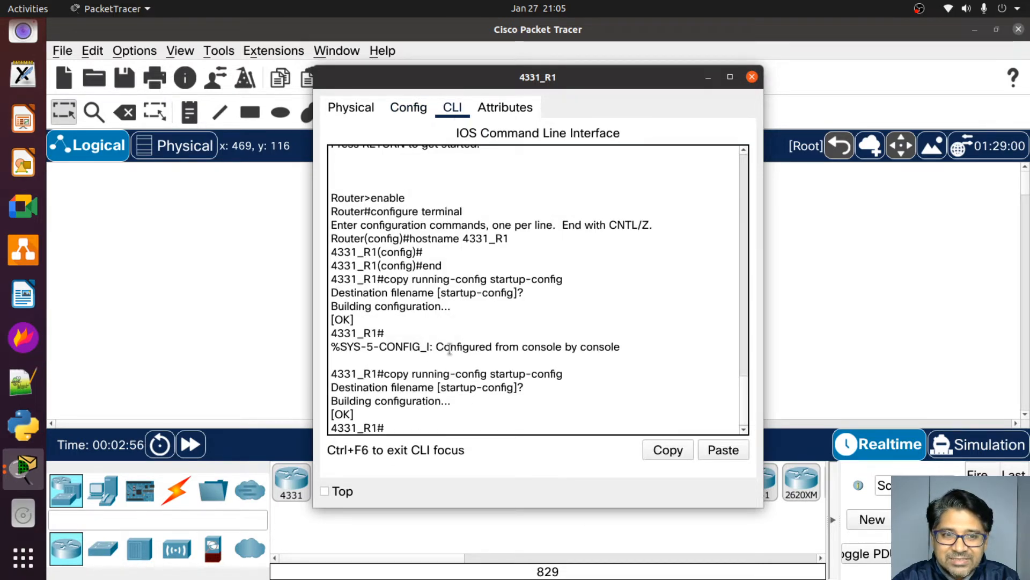
pyautogui.moveTo(331, 428); pyautogui.dragTo(423, 415)
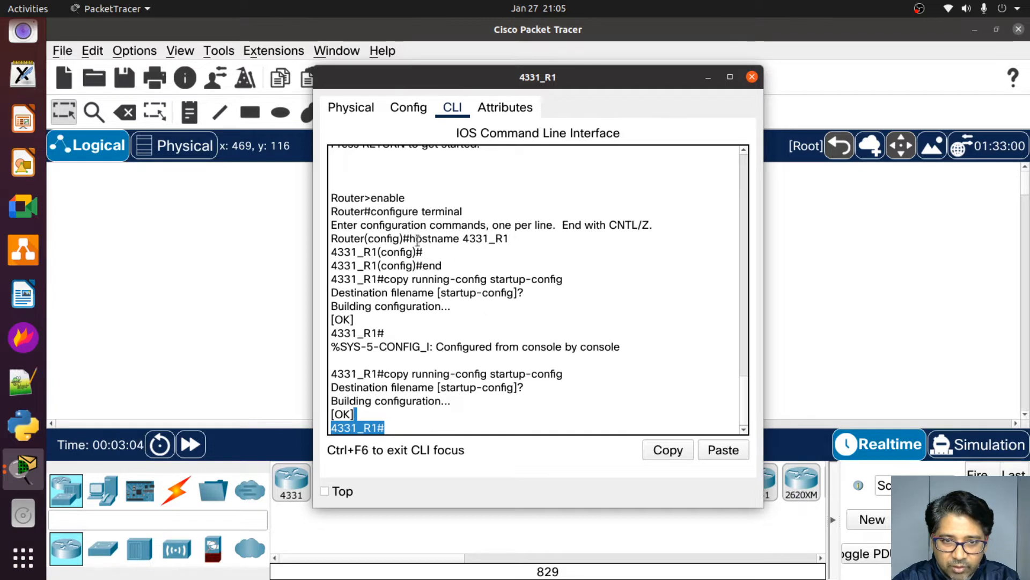
pyautogui.click(432, 427)
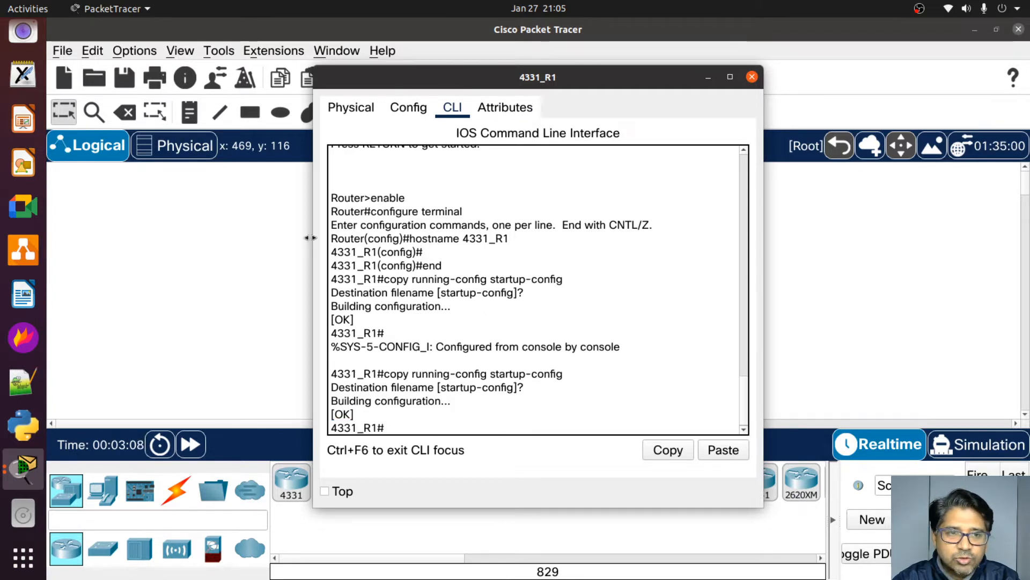
pyautogui.click(270, 240)
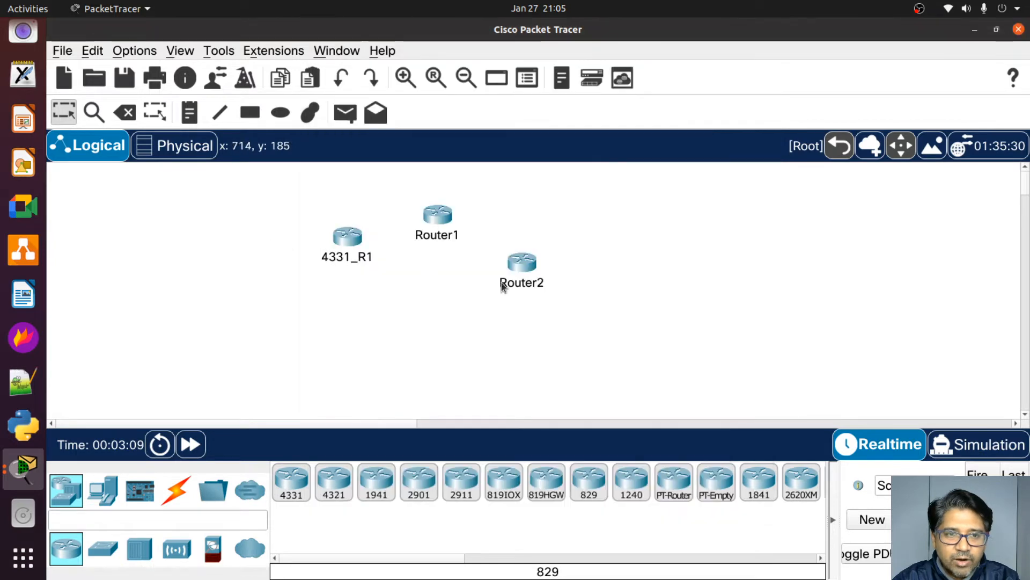
# Step: Set the display name of the 1941 router (Router1) to 1941_R2, moving its settings window aside from the topology
pyautogui.click(435, 218)
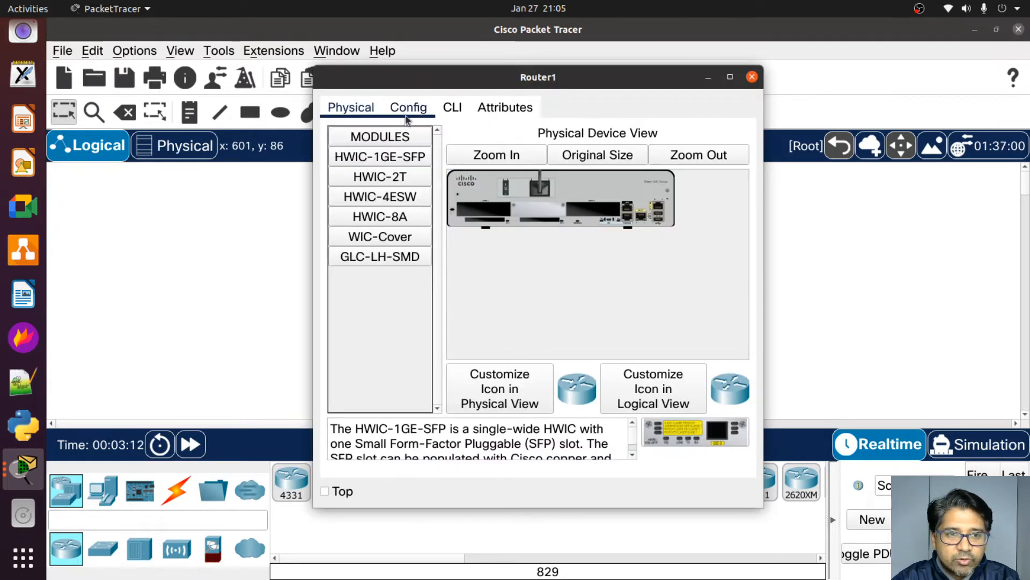
pyautogui.moveTo(398, 76); pyautogui.dragTo(590, 79)
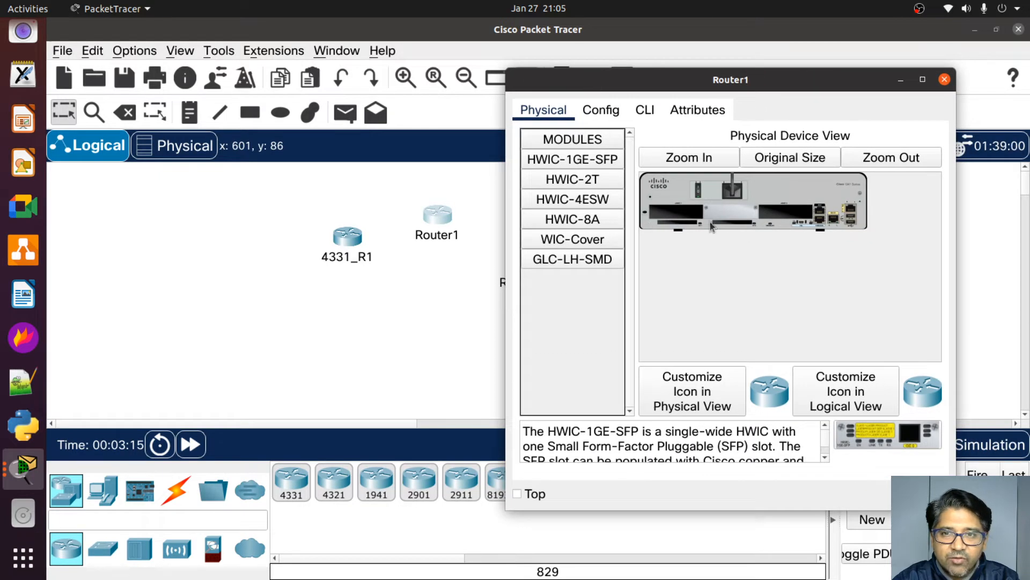
pyautogui.click(600, 110)
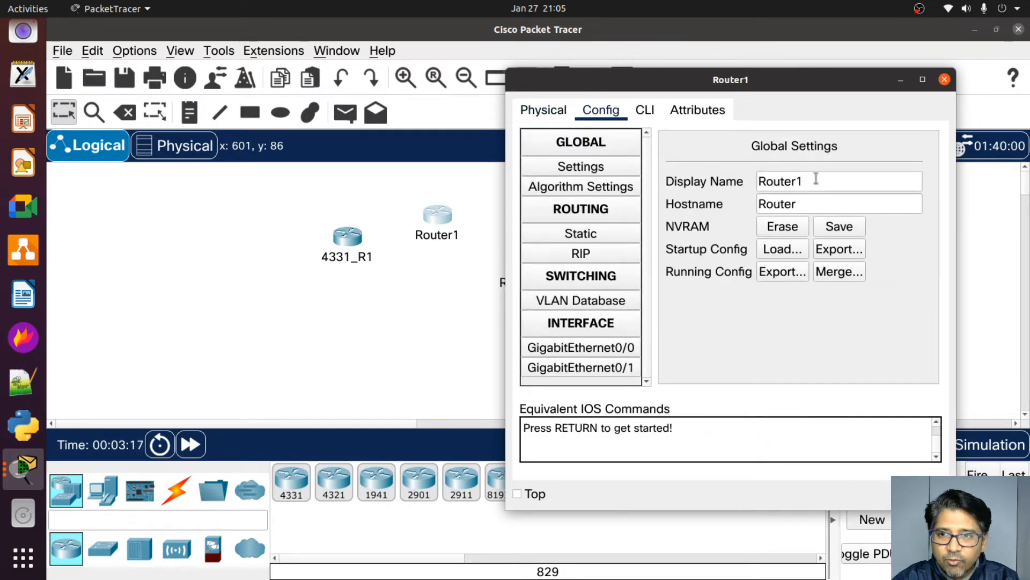
pyautogui.moveTo(816, 179); pyautogui.dragTo(716, 185)
pyautogui.write('19')
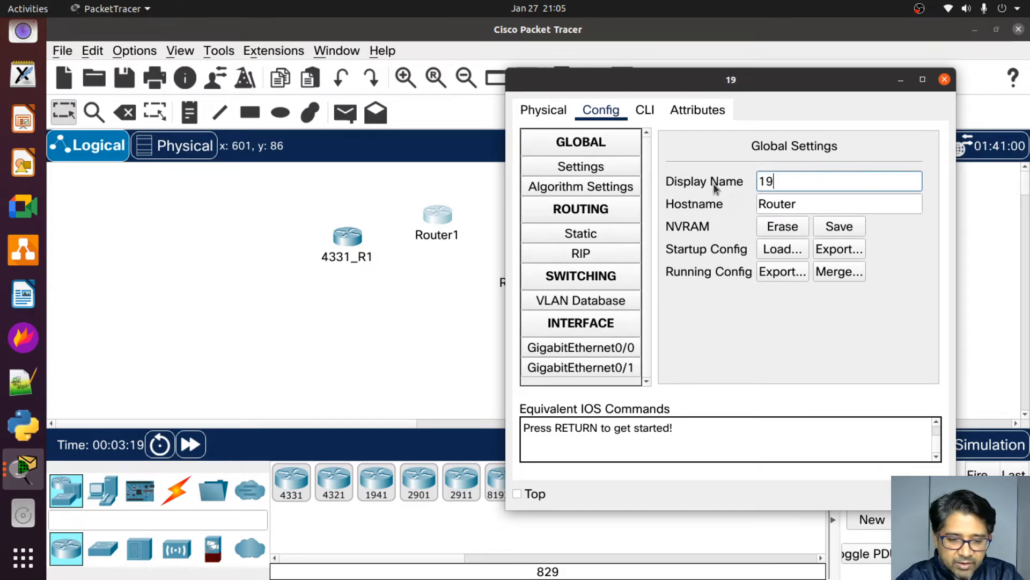
pyautogui.write('41')
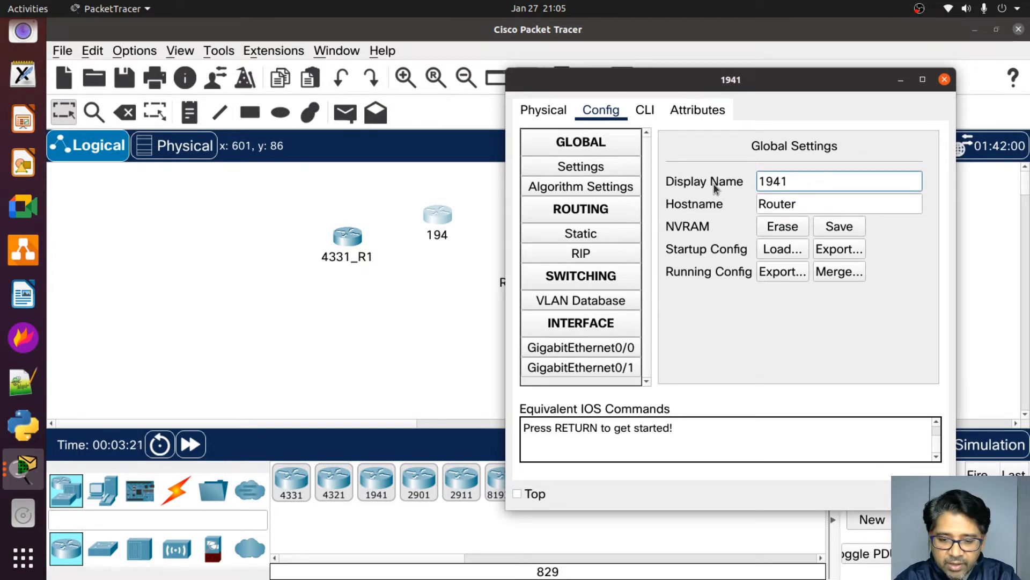
pyautogui.write('_R2')
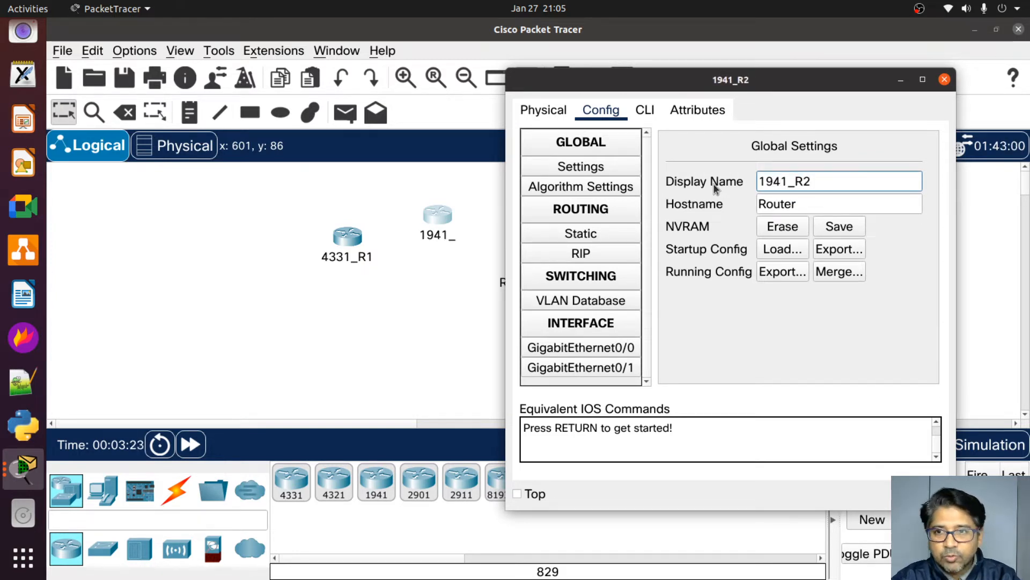
# Step: Copy the display name 1941_R2 into the 1941 router's hostname
pyautogui.moveTo(821, 181); pyautogui.dragTo(746, 183)
pyautogui.hotkey('ctrl', 'c')
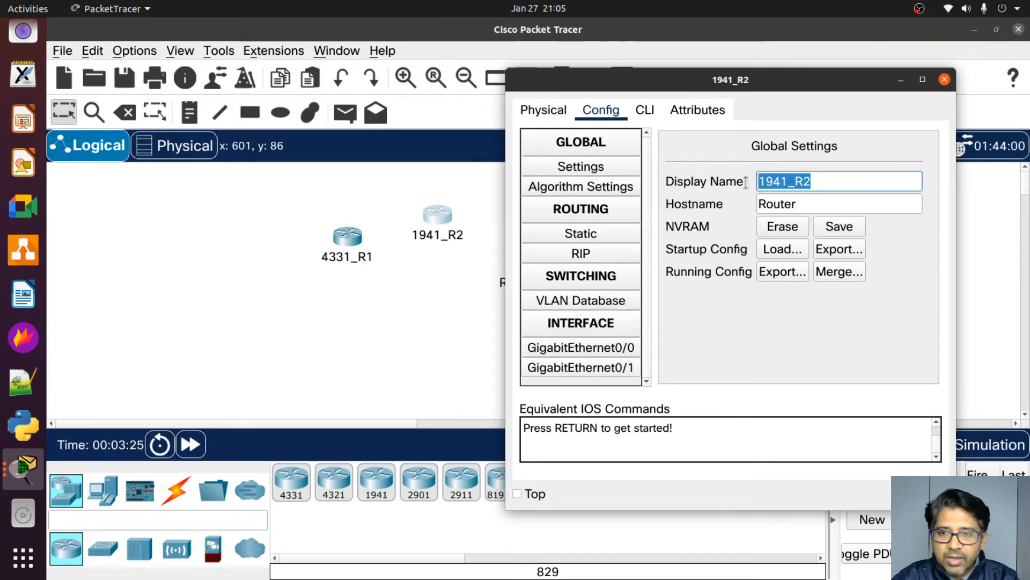
pyautogui.moveTo(807, 203); pyautogui.dragTo(728, 211)
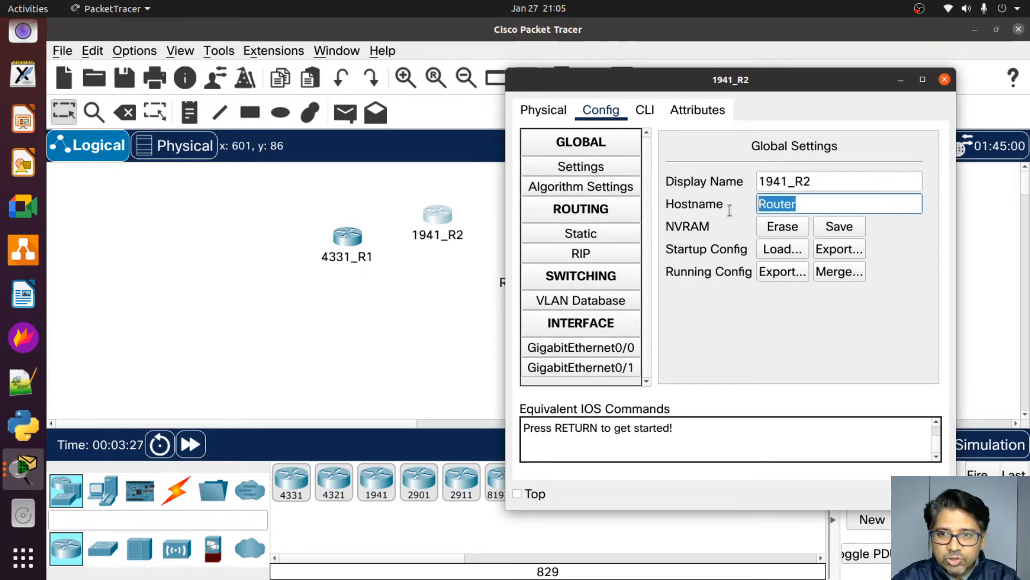
pyautogui.moveTo(811, 204); pyautogui.dragTo(751, 210)
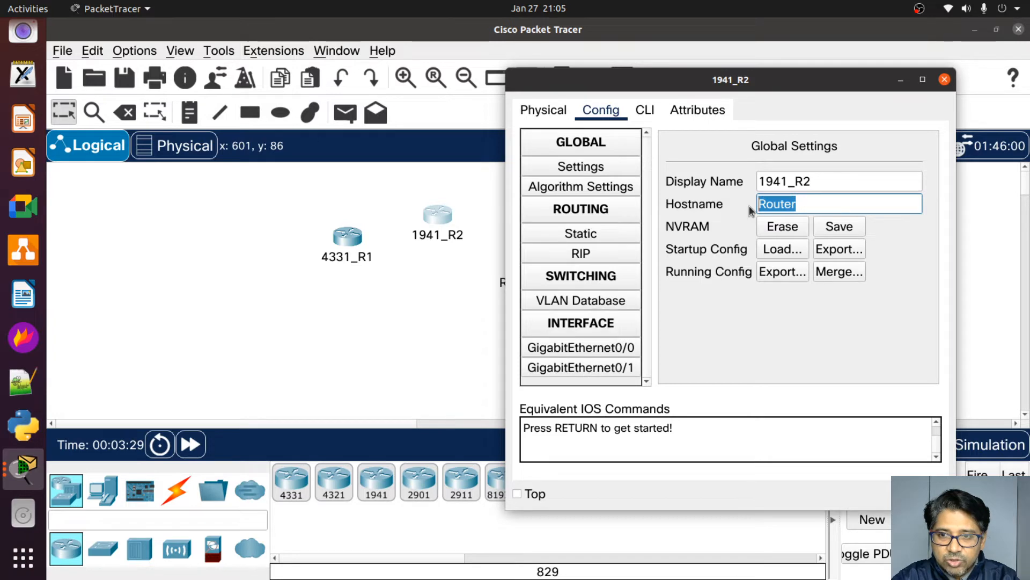
pyautogui.hotkey('ctrl', 'v')
# Step: Save 1941_R2's configuration to NVRAM, and review the resulting commands in its command line interface
pyautogui.click(838, 225)
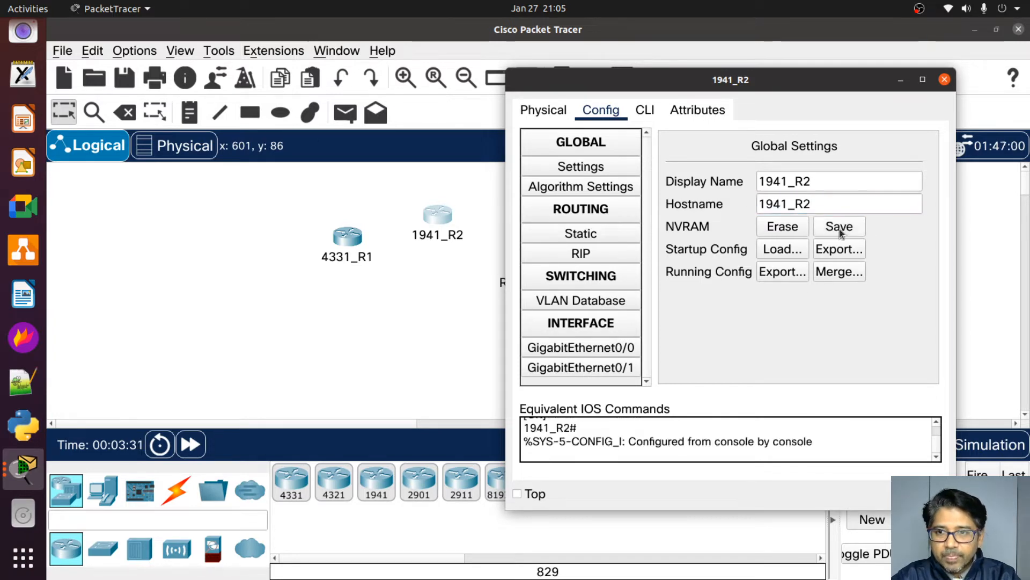
pyautogui.click(839, 226)
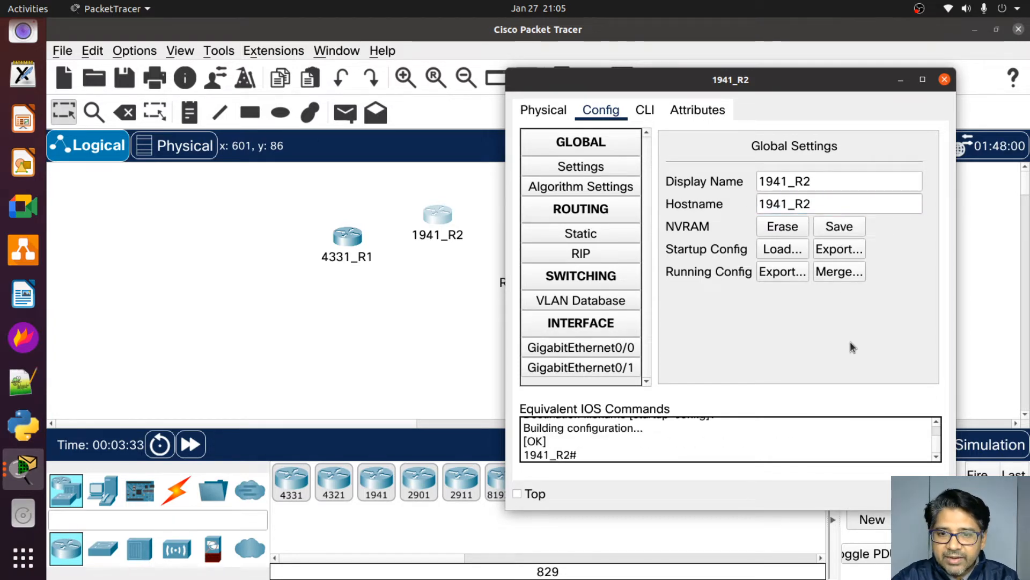
pyautogui.click(646, 110)
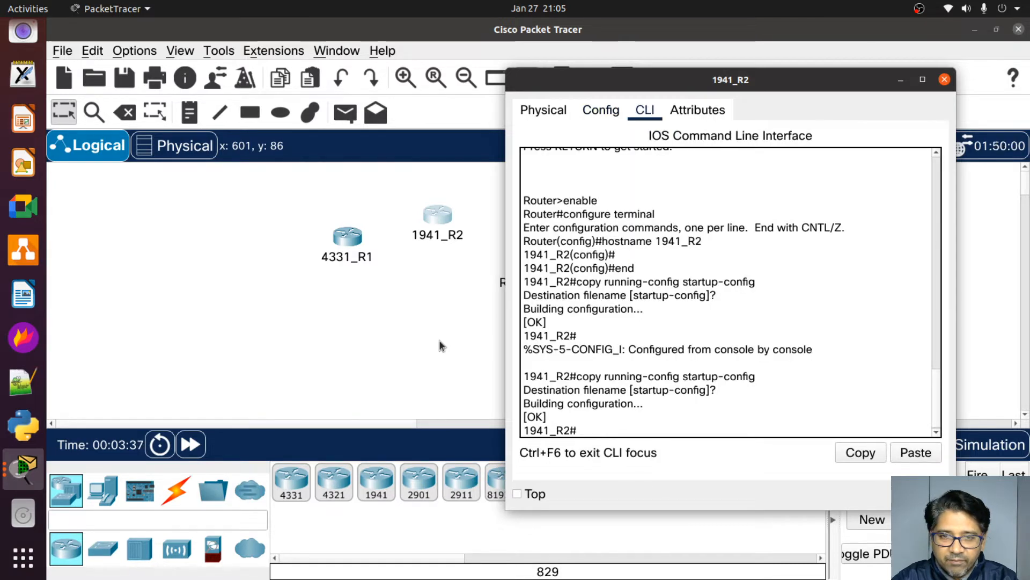
pyautogui.click(465, 327)
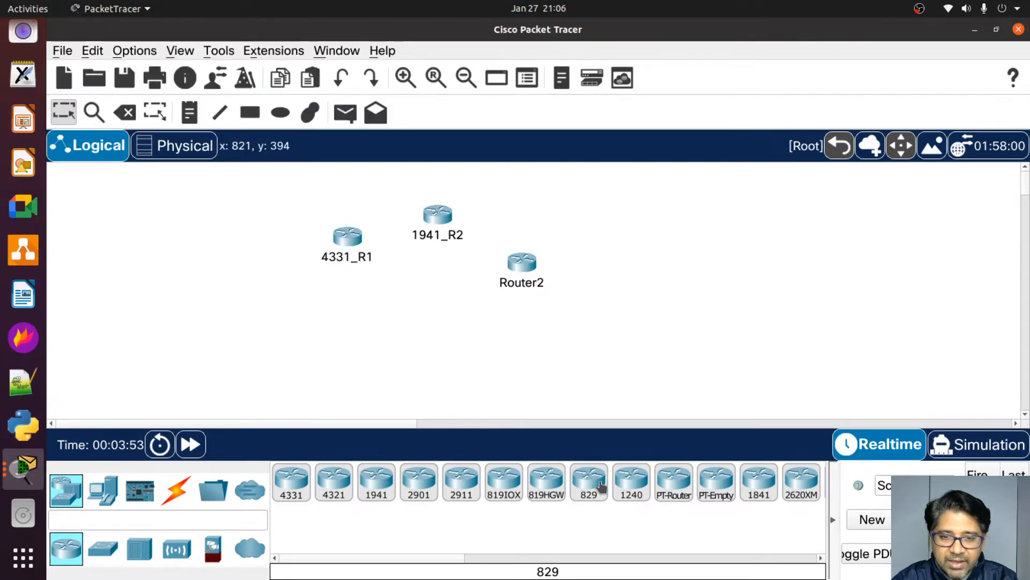
# Step: Set the hostname of the 829 router (Router2) to IR800_R3
pyautogui.click(520, 268)
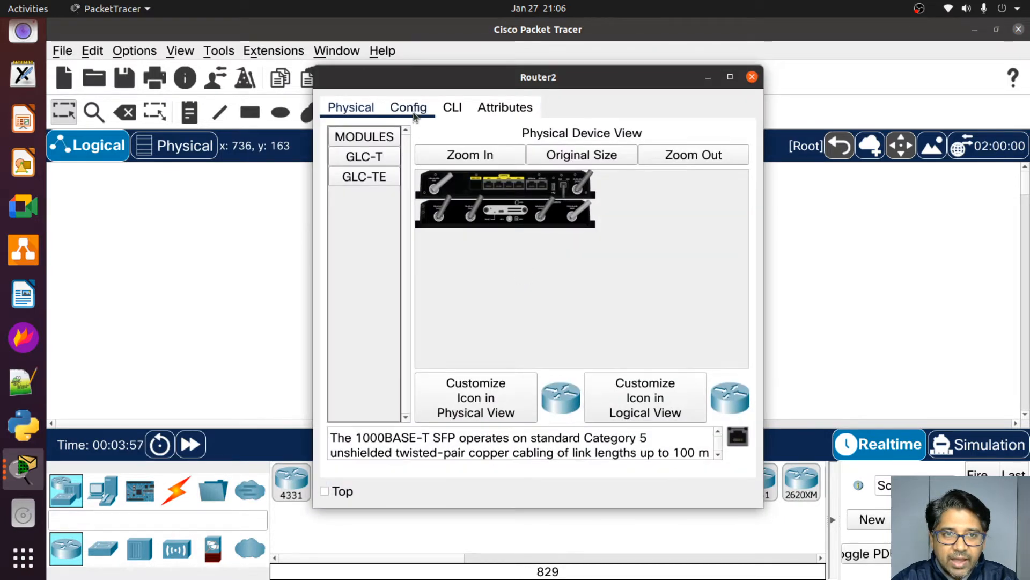
pyautogui.click(413, 110)
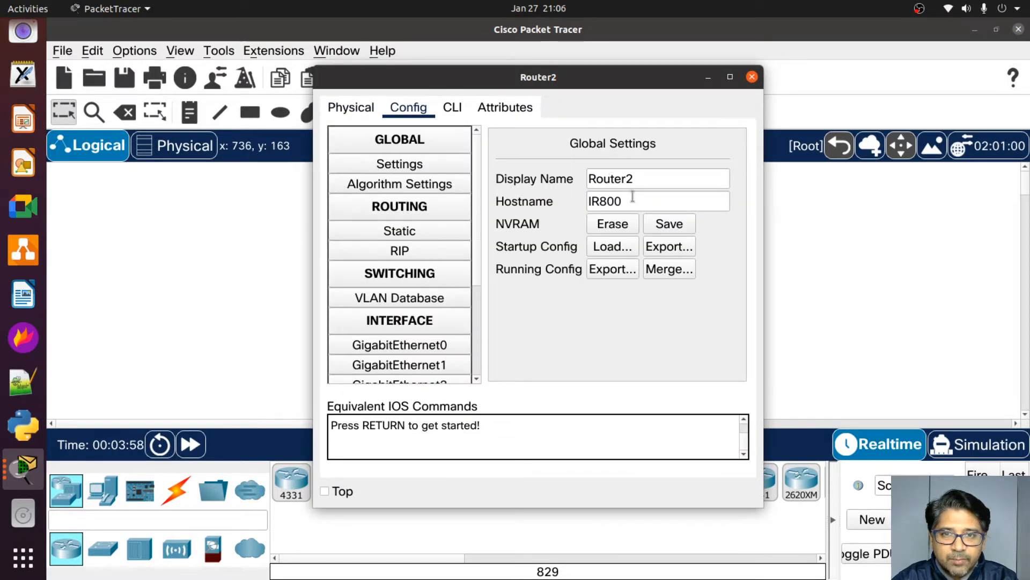
pyautogui.moveTo(639, 179); pyautogui.dragTo(562, 179)
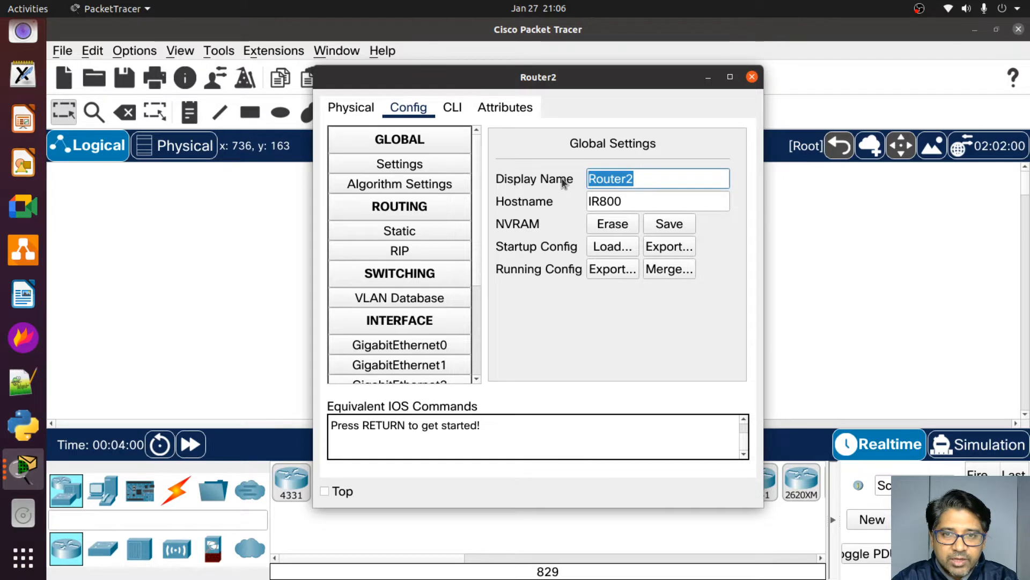
pyautogui.click(634, 204)
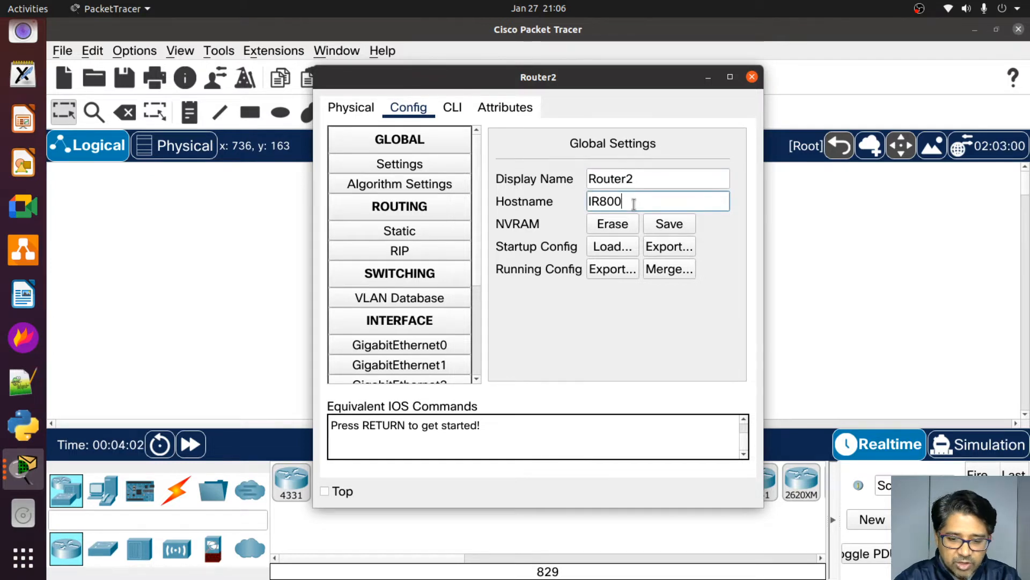
pyautogui.write('_R3')
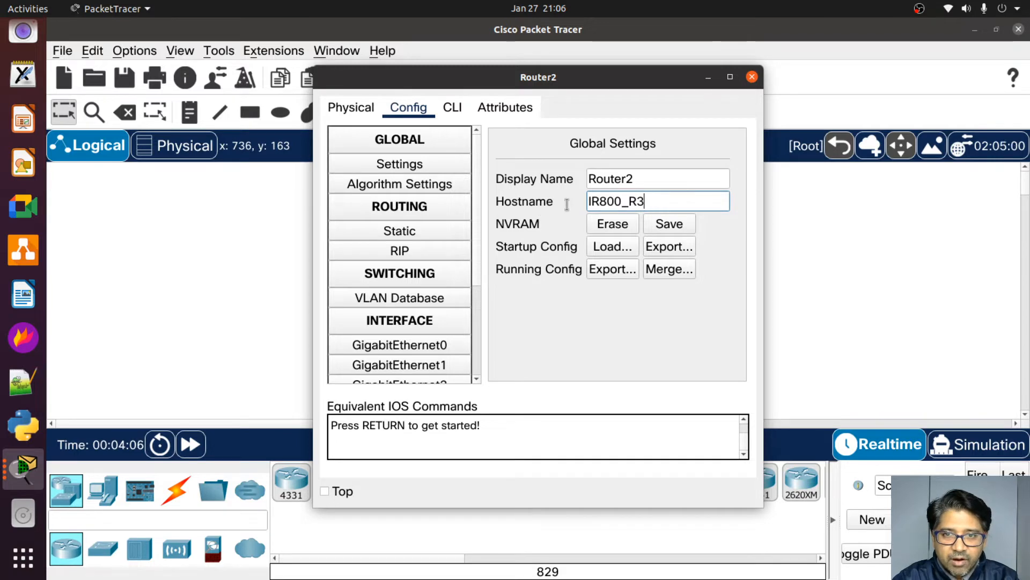
# Step: Apply the hostname IR800_R3 and copy it into the 829 router's display name
pyautogui.hotkey('ctrl', 'a')
pyautogui.hotkey('ctrl', 'c')
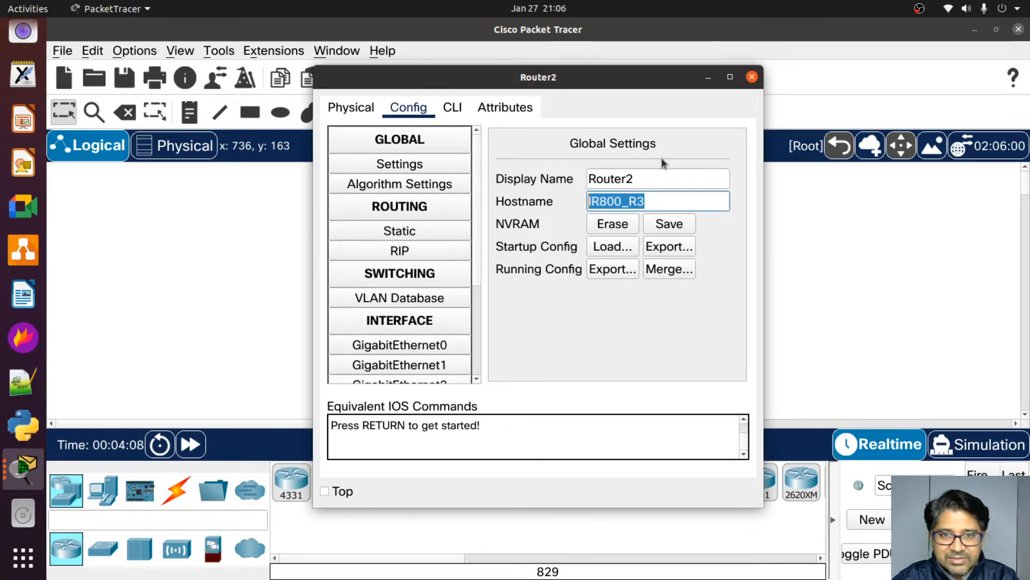
pyautogui.press('Return')
pyautogui.moveTo(651, 179); pyautogui.dragTo(575, 179)
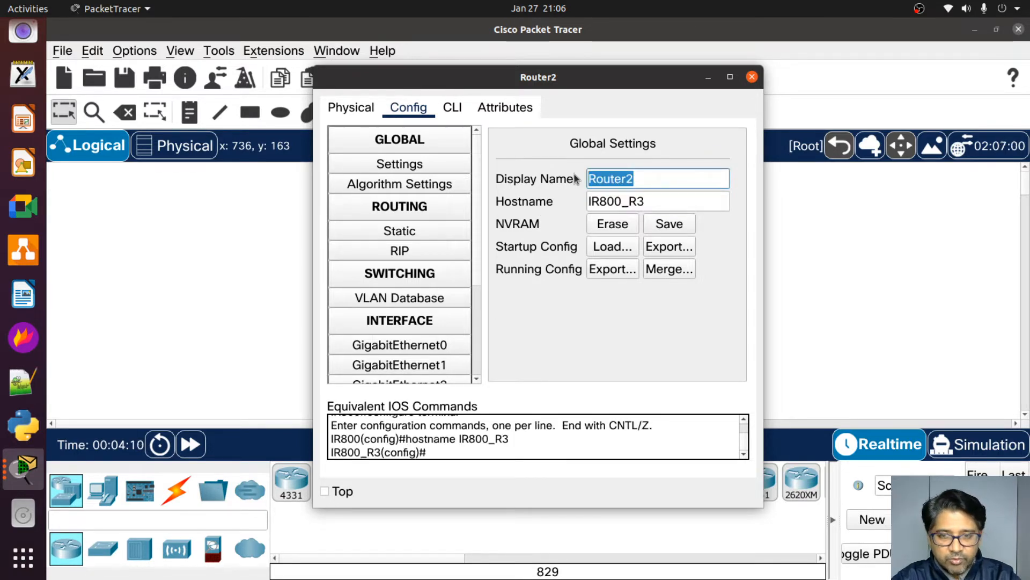
pyautogui.hotkey('ctrl', 'v')
# Step: Save IR800_R3's configuration to NVRAM, and review the resulting commands in its command line interface before returning to the workspace
pyautogui.click(680, 229)
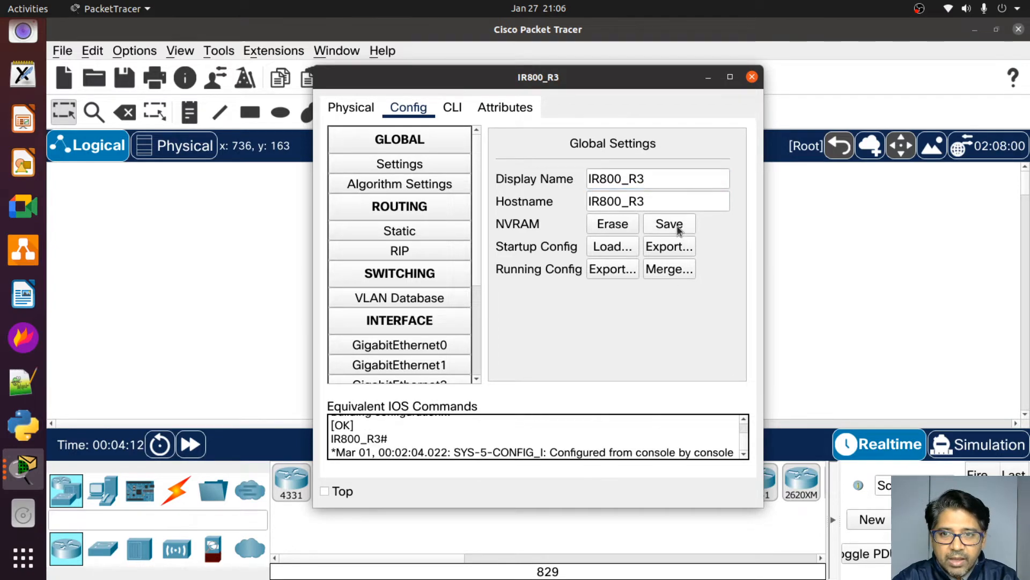
pyautogui.click(453, 108)
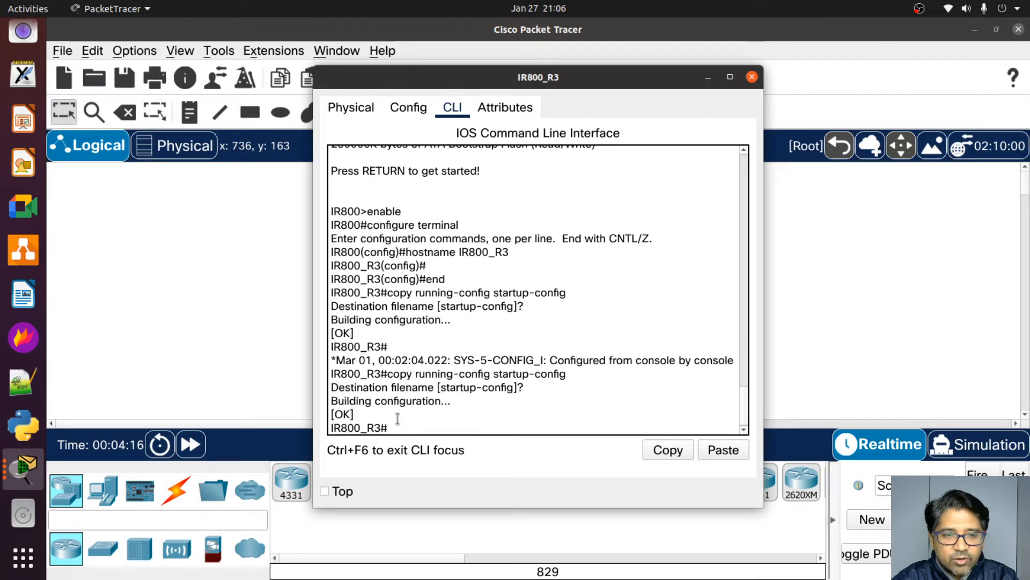
pyautogui.moveTo(629, 81); pyautogui.dragTo(849, 72)
pyautogui.click(492, 264)
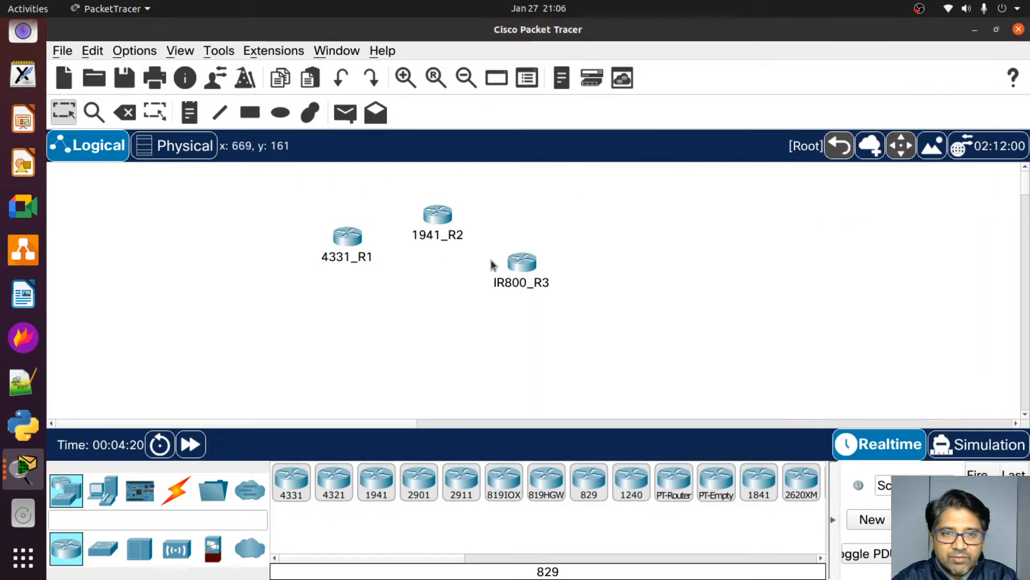
# Step: Arrange the three routers in a triangle, with 1941_R2 at the apex and 4331_R1 and IR800_R3 below it on either side
pyautogui.moveTo(437, 217); pyautogui.dragTo(437, 194)
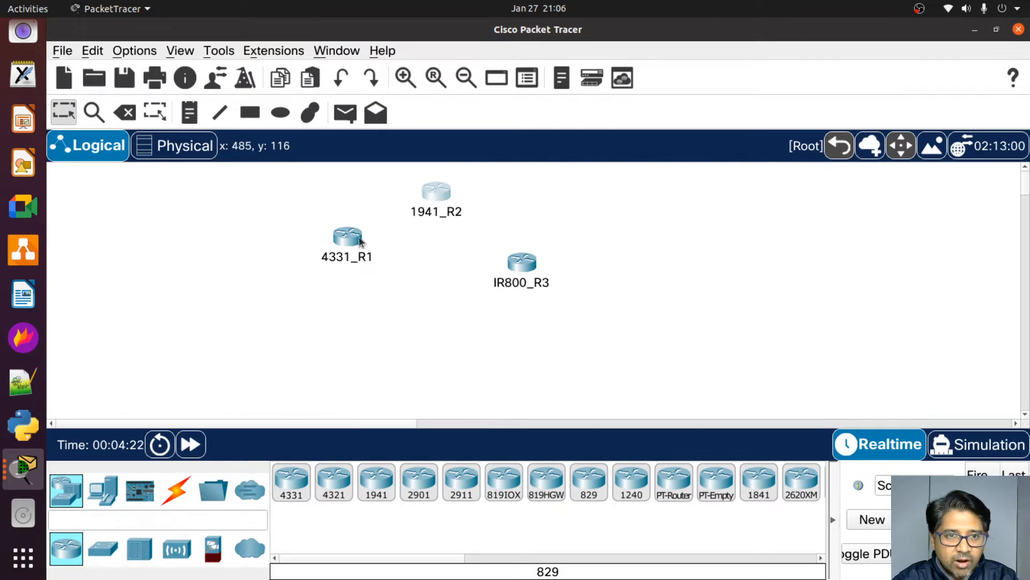
pyautogui.moveTo(360, 242); pyautogui.dragTo(373, 277)
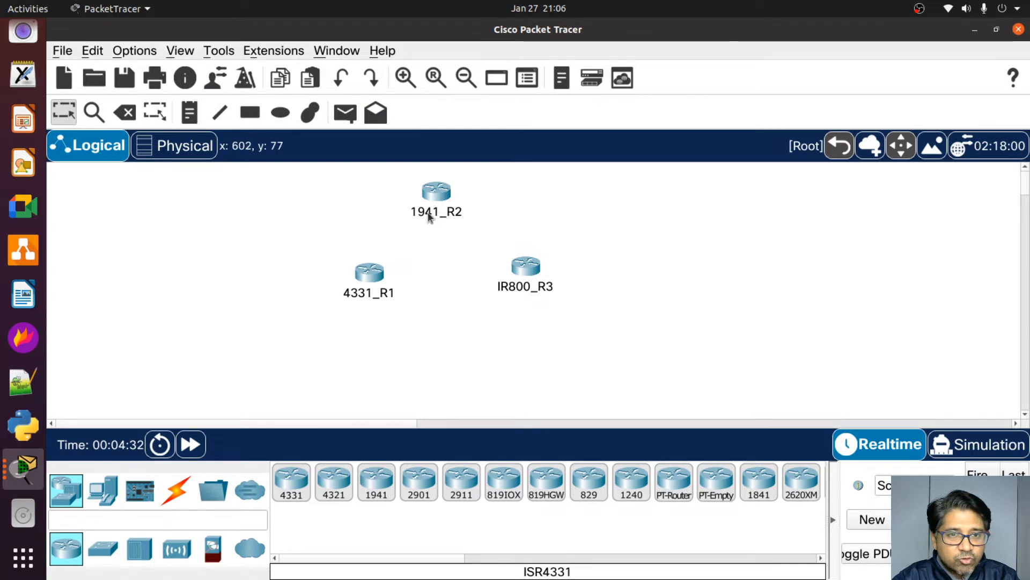
pyautogui.moveTo(432, 189); pyautogui.dragTo(444, 214)
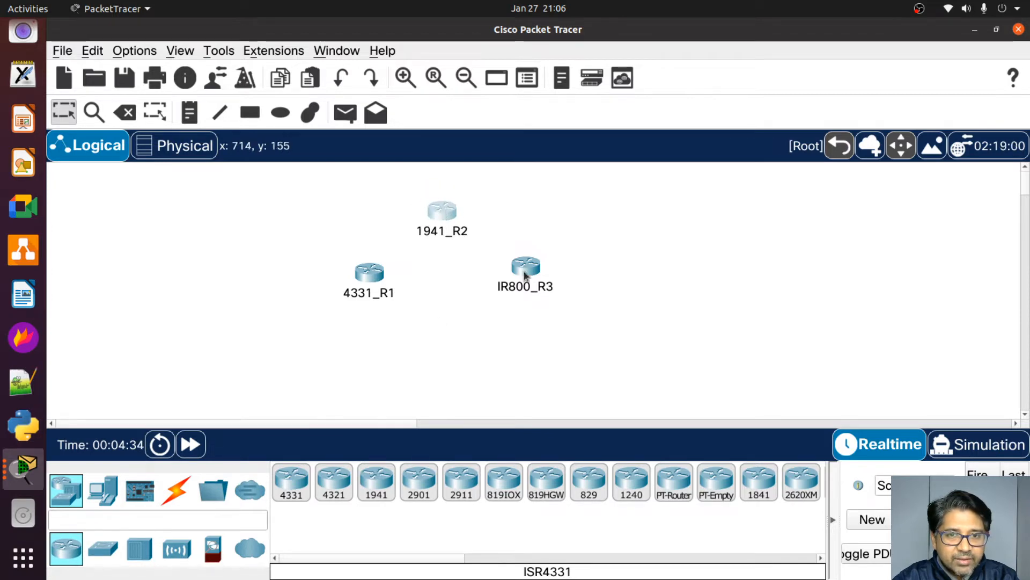
pyautogui.moveTo(526, 275); pyautogui.dragTo(528, 292)
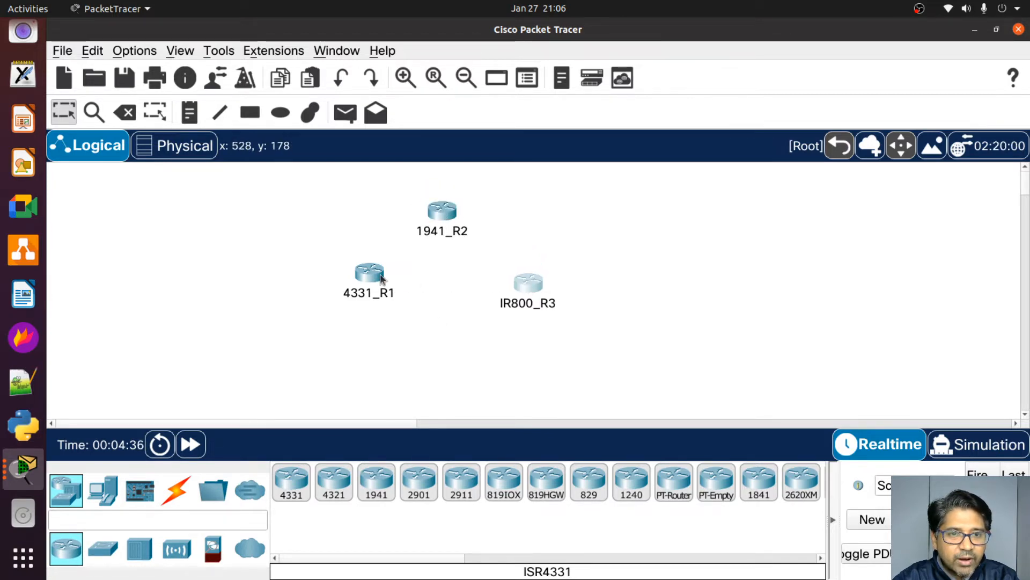
pyautogui.moveTo(381, 278); pyautogui.dragTo(385, 305)
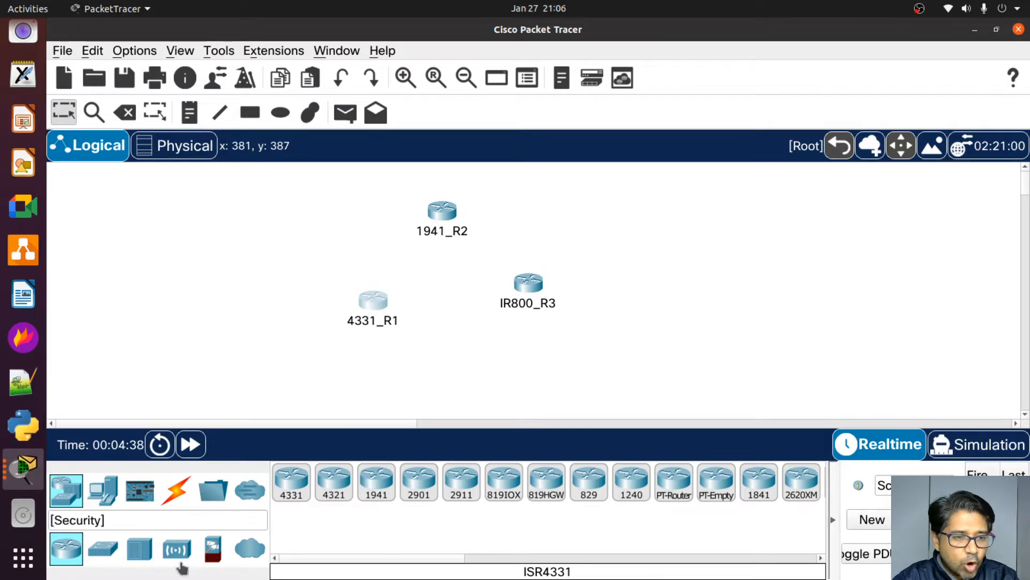
# Step: Place four 2960 switches around the router triangle, two on each side, and shift the upper two slightly outward
pyautogui.click(102, 553)
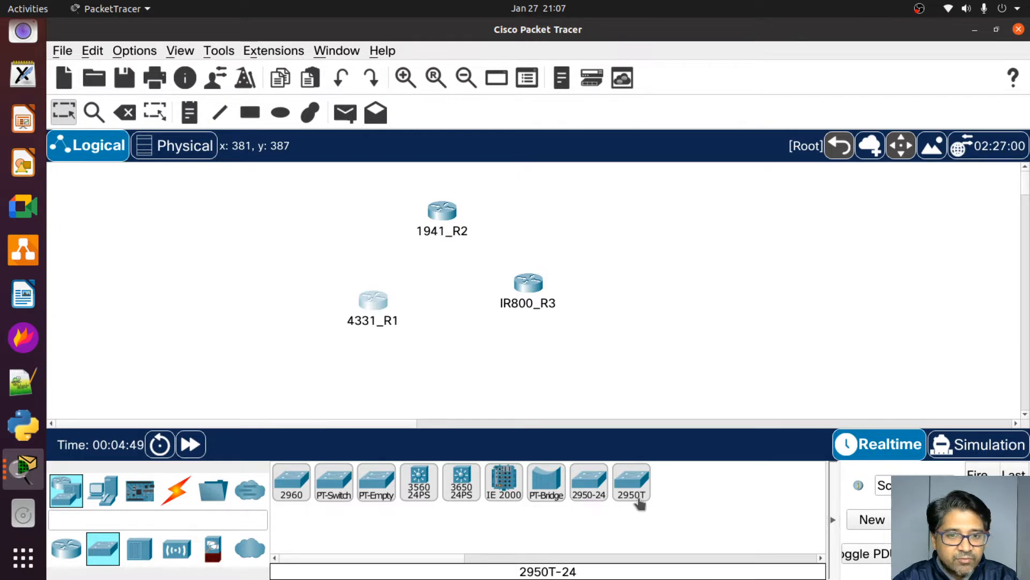
pyautogui.click(298, 486)
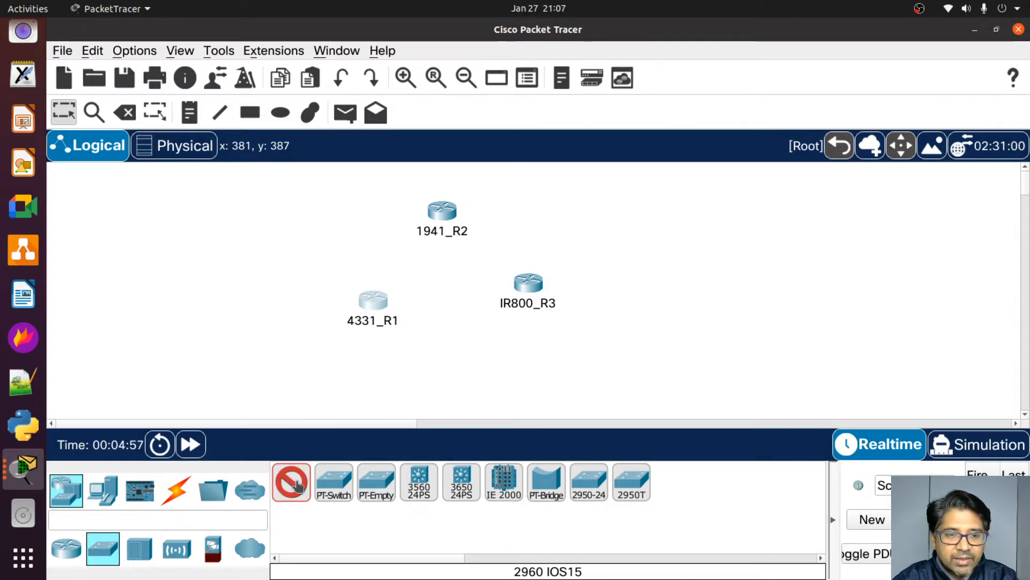
pyautogui.click(304, 194)
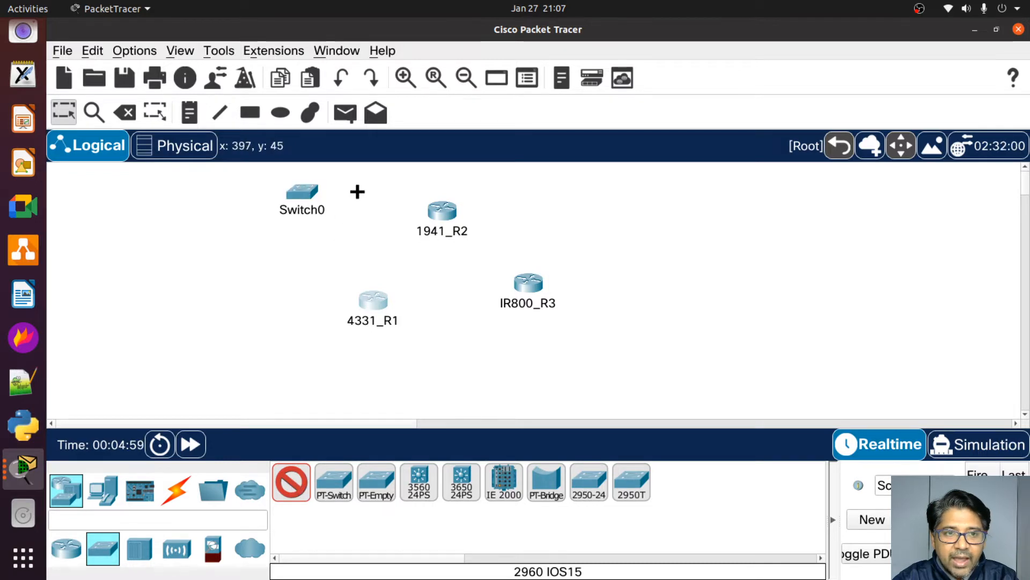
pyautogui.click(615, 191)
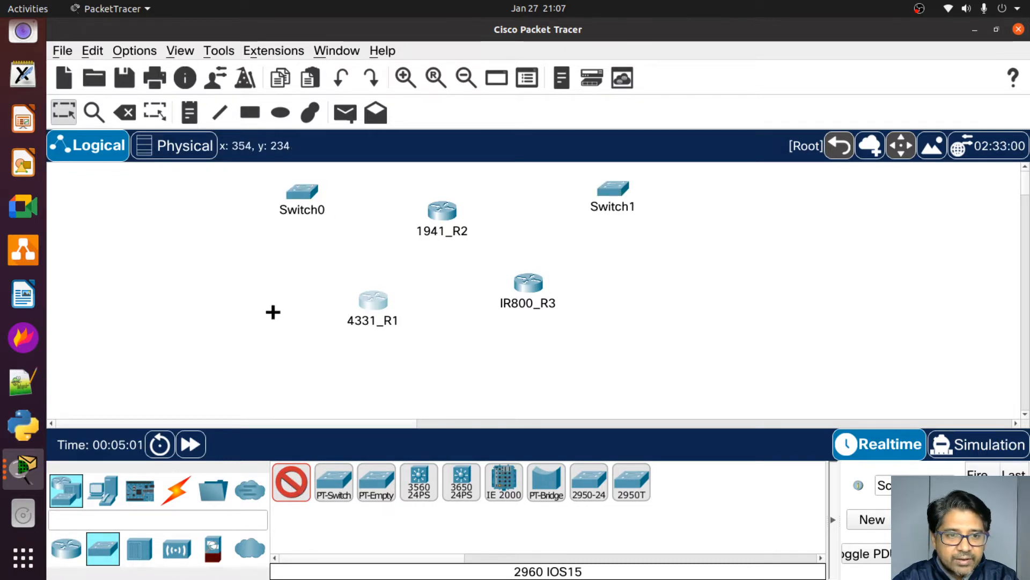
pyautogui.click(267, 305)
pyautogui.click(676, 301)
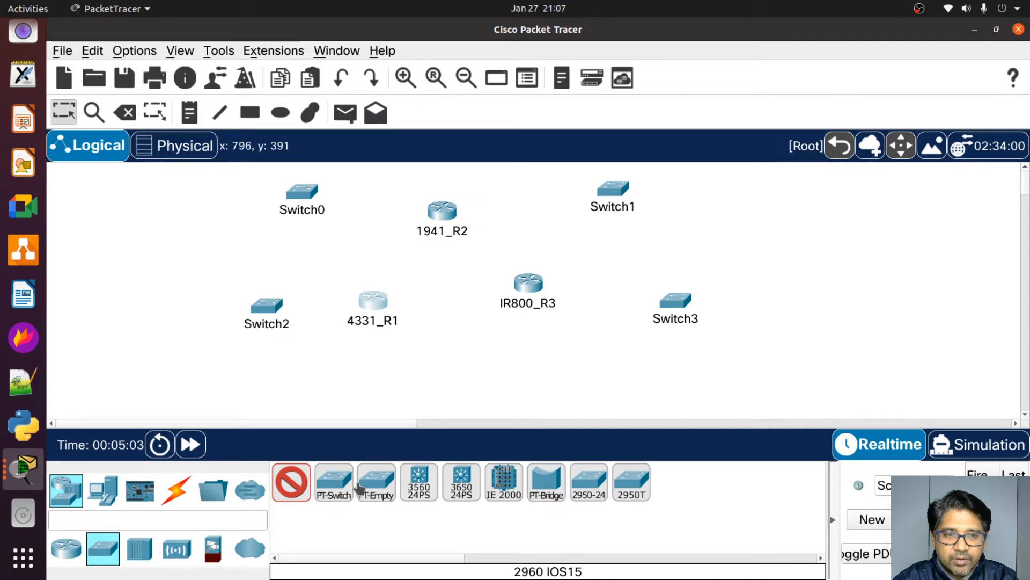
pyautogui.click(294, 484)
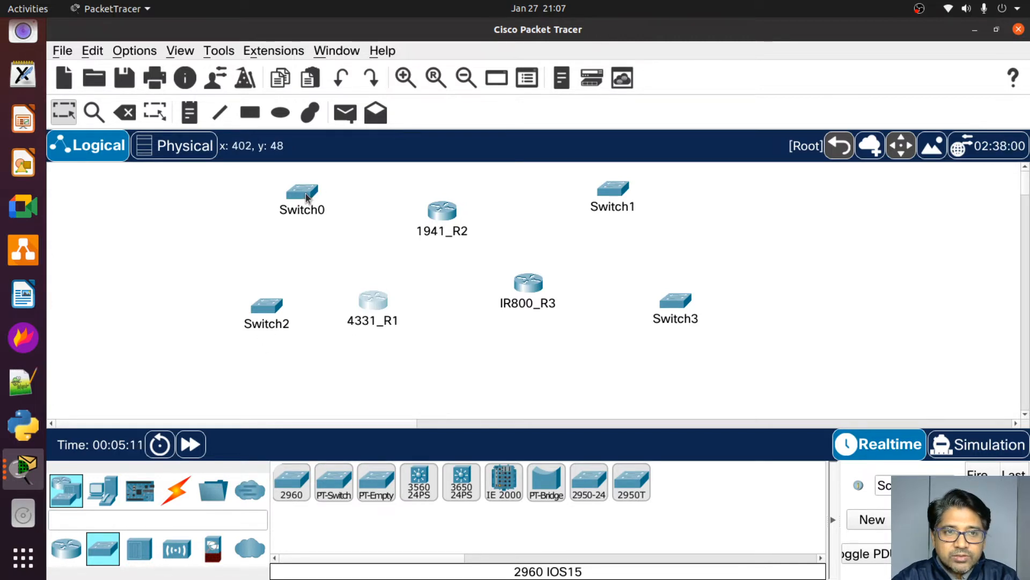
pyautogui.moveTo(305, 192); pyautogui.dragTo(289, 195)
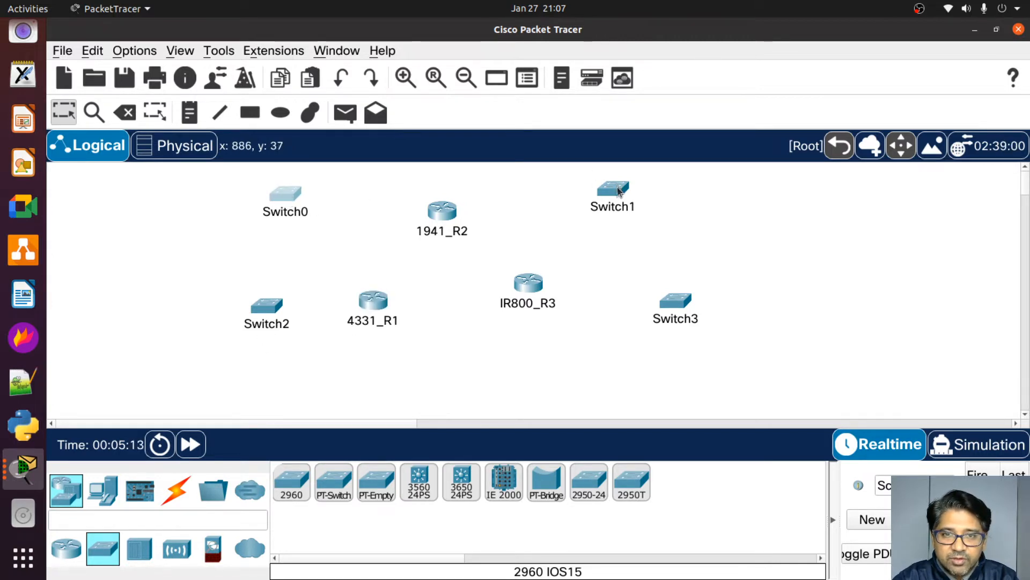
pyautogui.moveTo(617, 189); pyautogui.dragTo(637, 198)
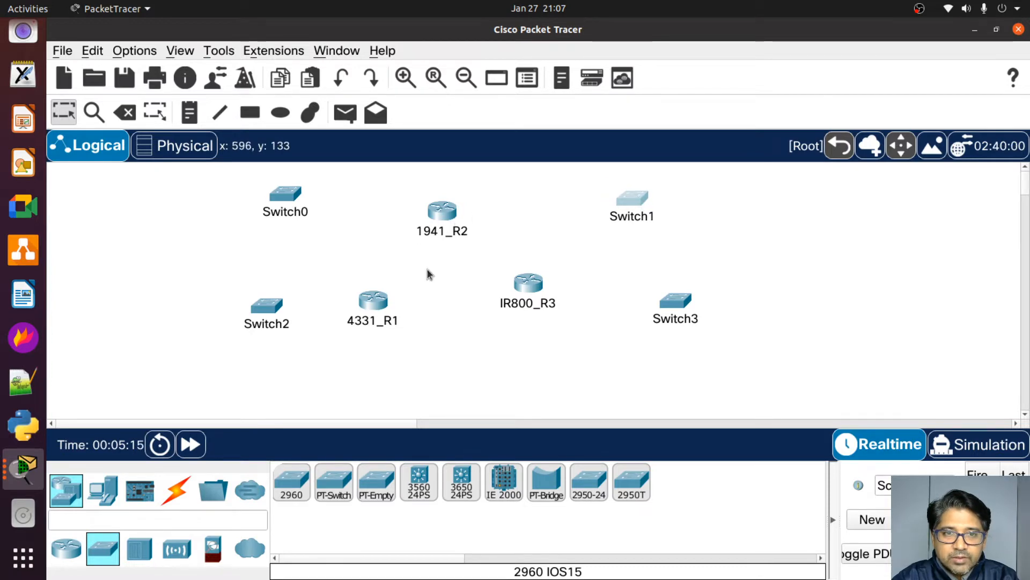
# Step: Set the display name of the 2960 switch beside 4331_R1 (Switch2) to Lan1
pyautogui.click(261, 313)
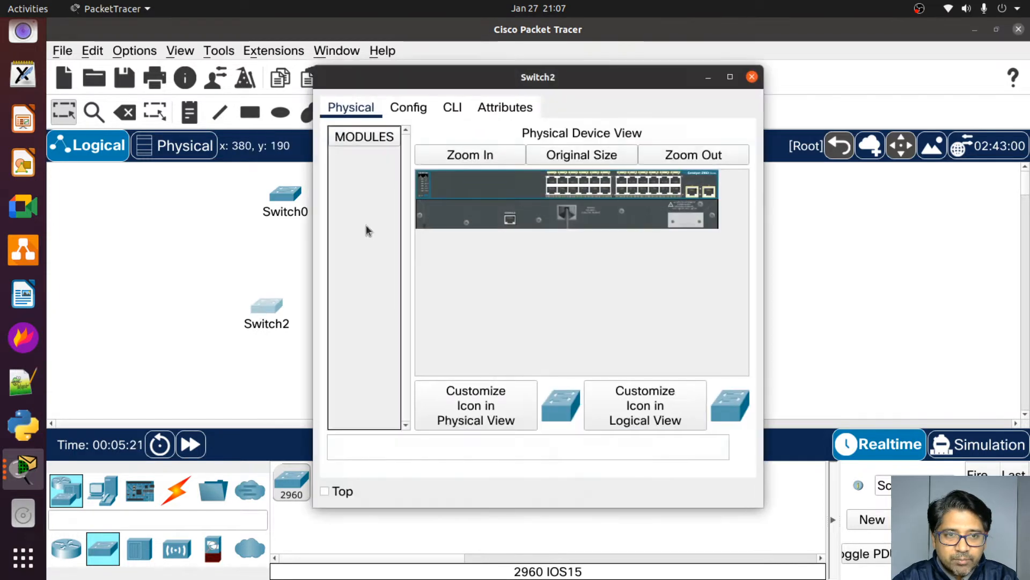
pyautogui.click(417, 109)
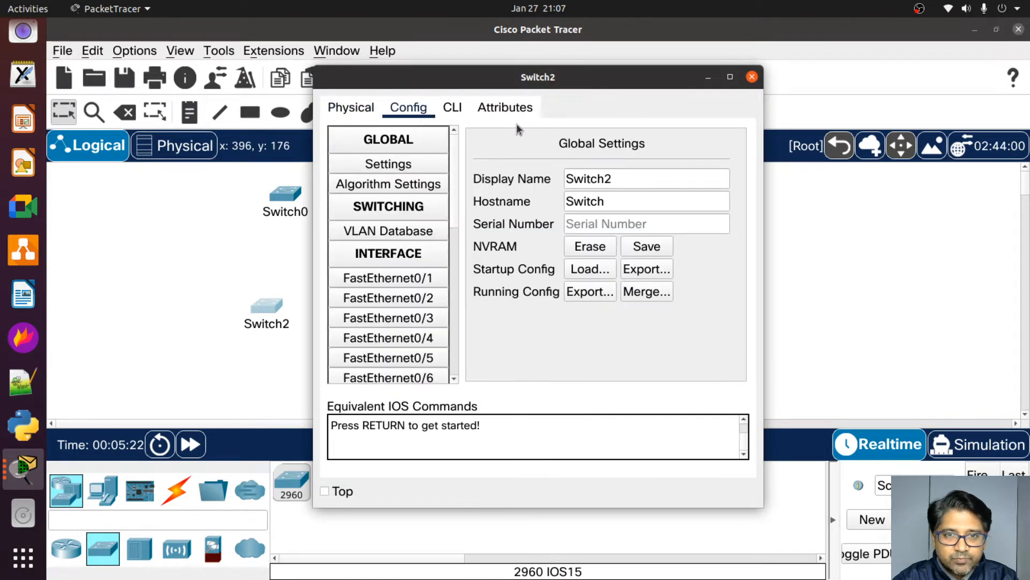
pyautogui.doubleClick(630, 175)
pyautogui.write('l')
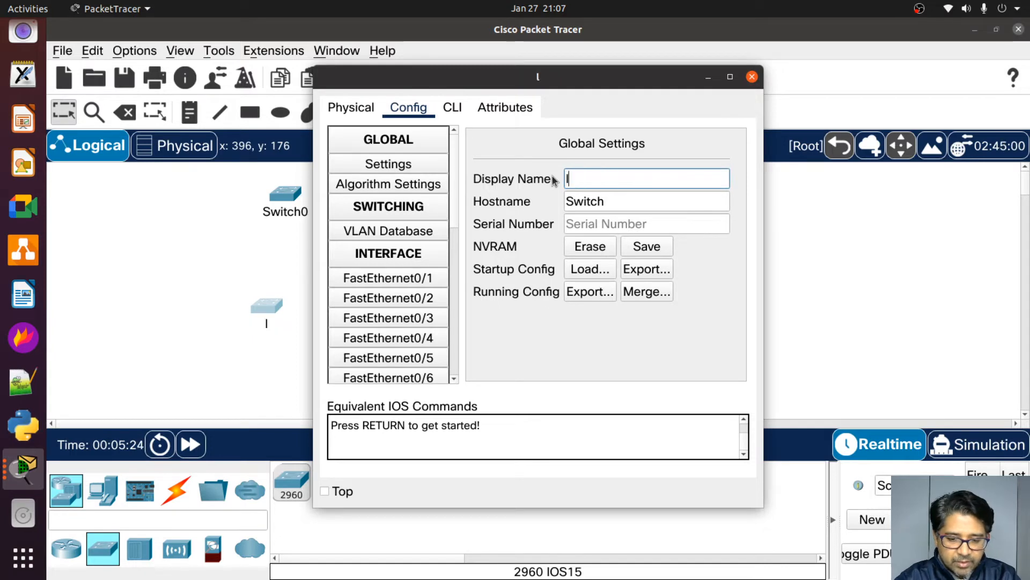
pyautogui.write('La')
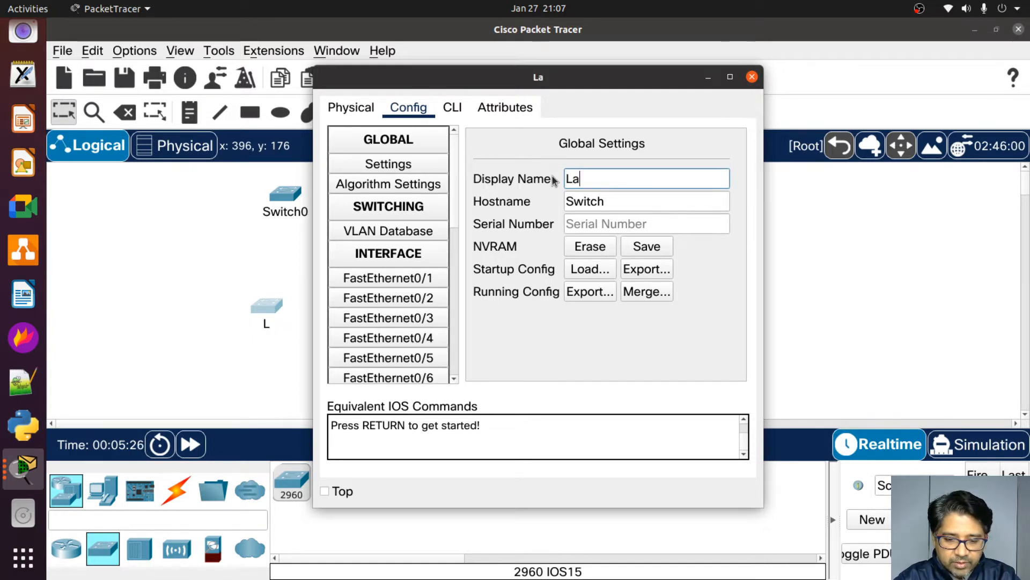
pyautogui.write('n')
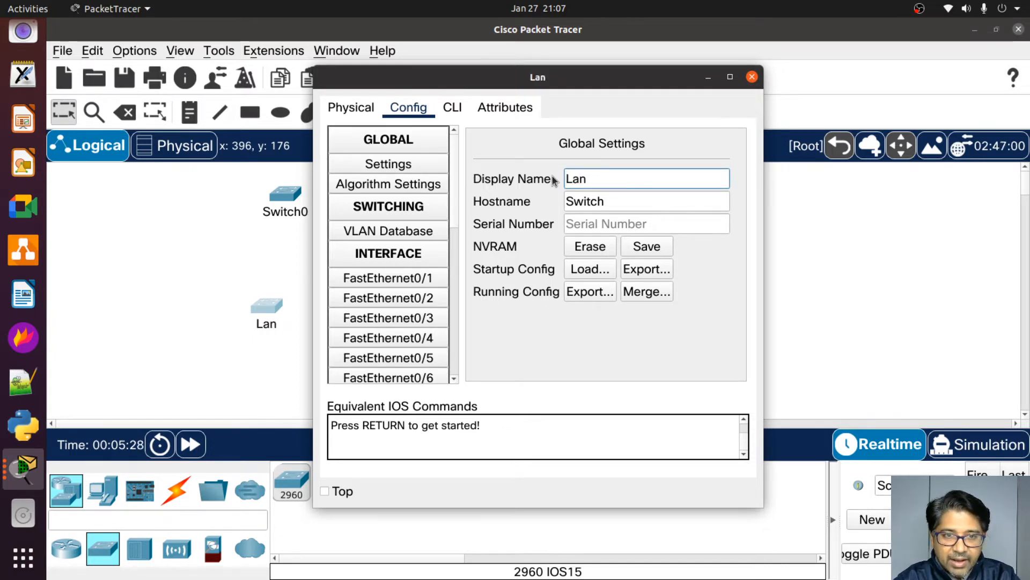
pyautogui.write('1')
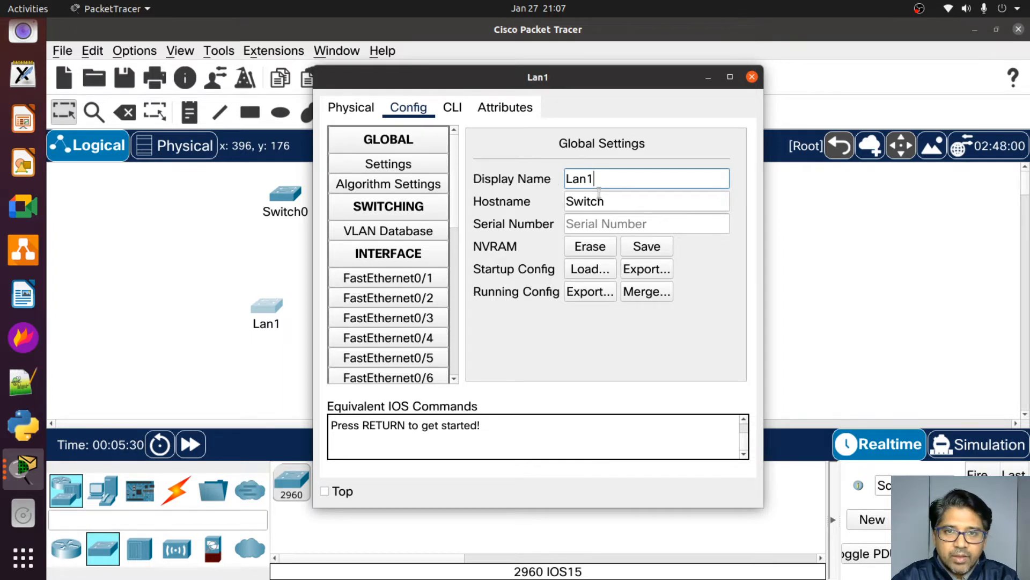
# Step: Copy the display name Lan1 into the switch's hostname
pyautogui.doubleClick(599, 182)
pyautogui.hotkey('ctrl', 'c')
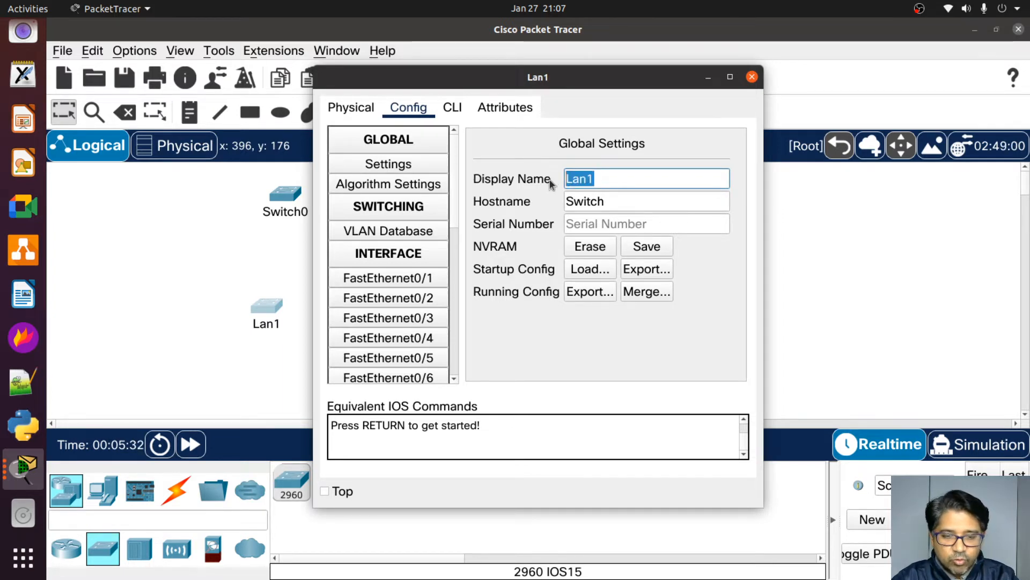
pyautogui.moveTo(632, 200); pyautogui.dragTo(567, 200)
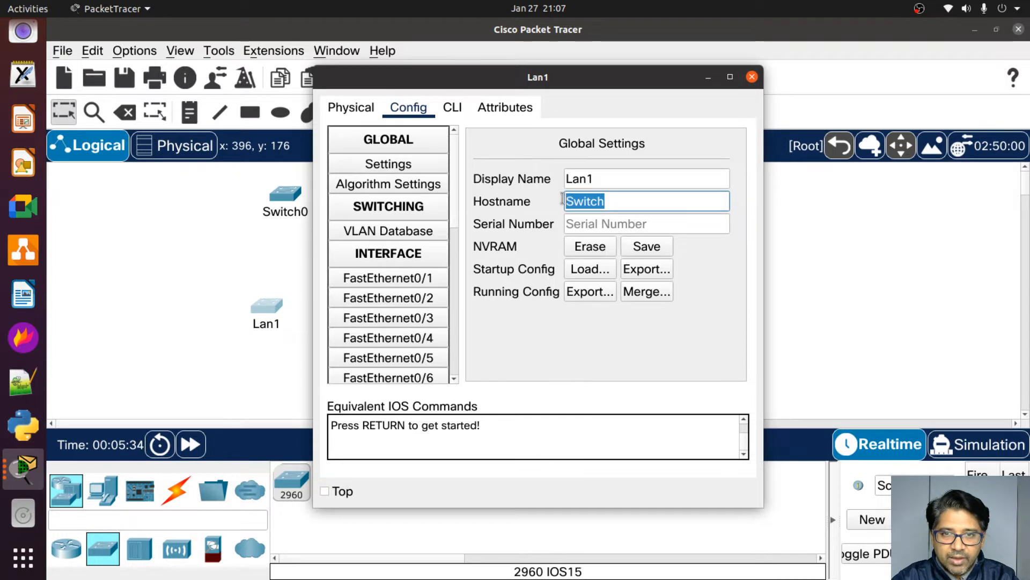
pyautogui.hotkey('ctrl', 'v')
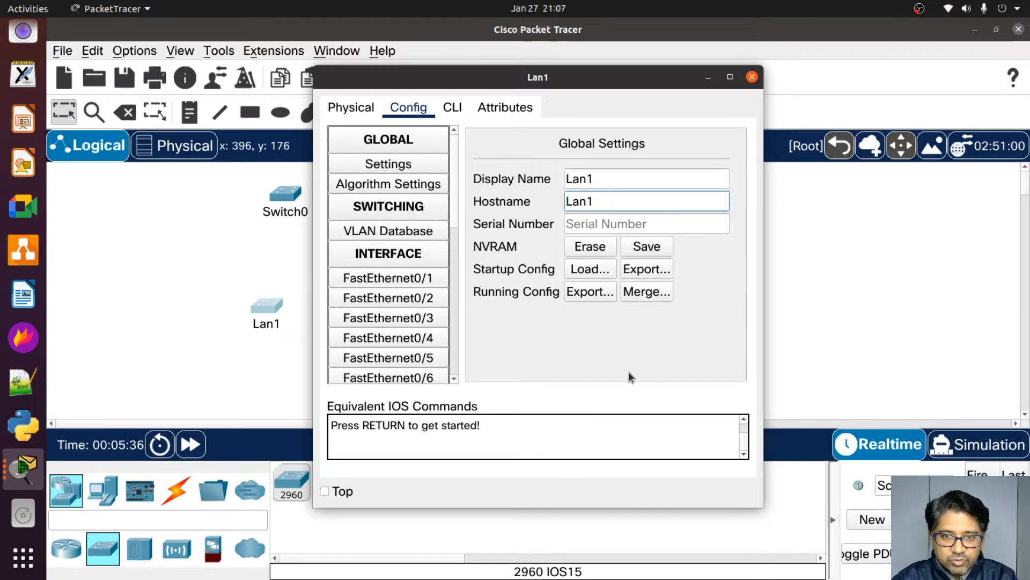
pyautogui.press('Return')
# Step: Save Lan1's configuration to NVRAM, and review the resulting commands in its command line interface before returning to the workspace
pyautogui.click(638, 249)
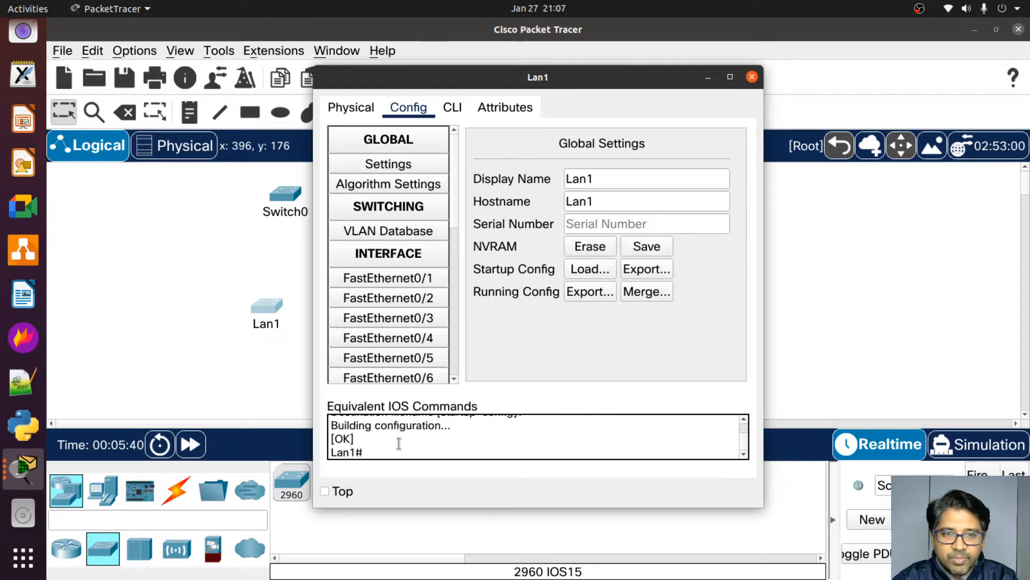
pyautogui.click(452, 113)
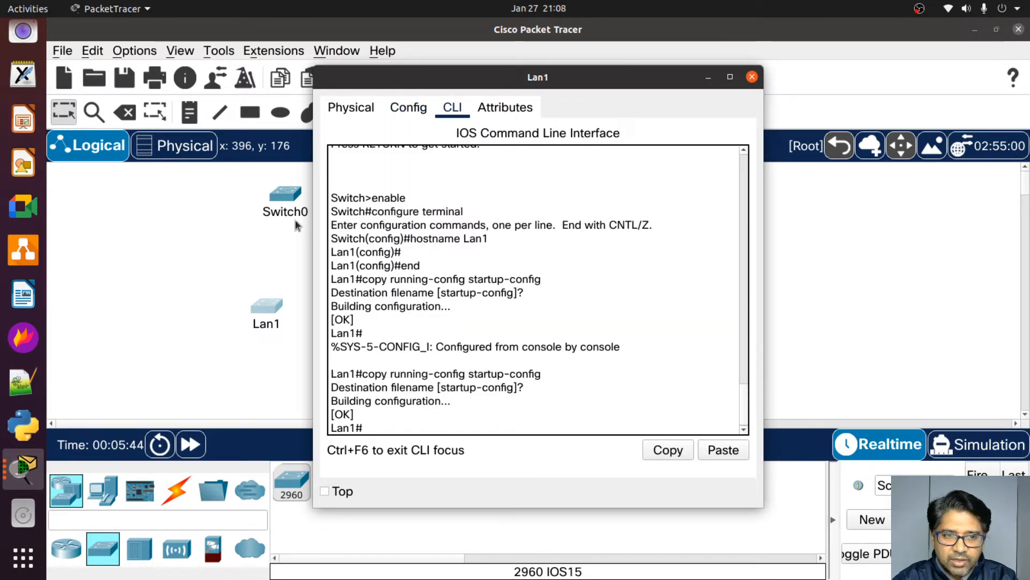
pyautogui.click(150, 255)
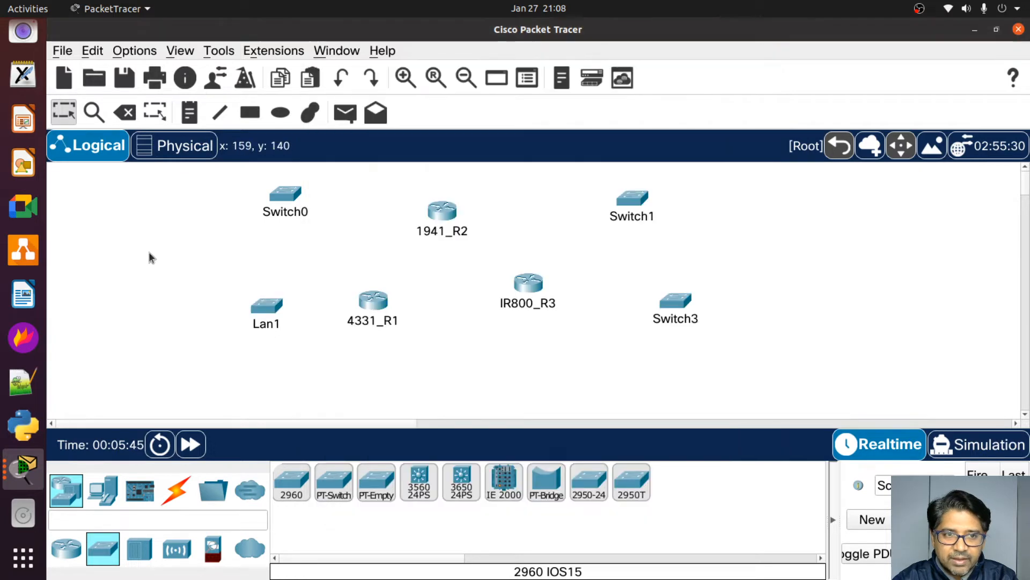
# Step: Move the 2960 switch Switch1 closer to router 1941_R2
pyautogui.click(285, 193)
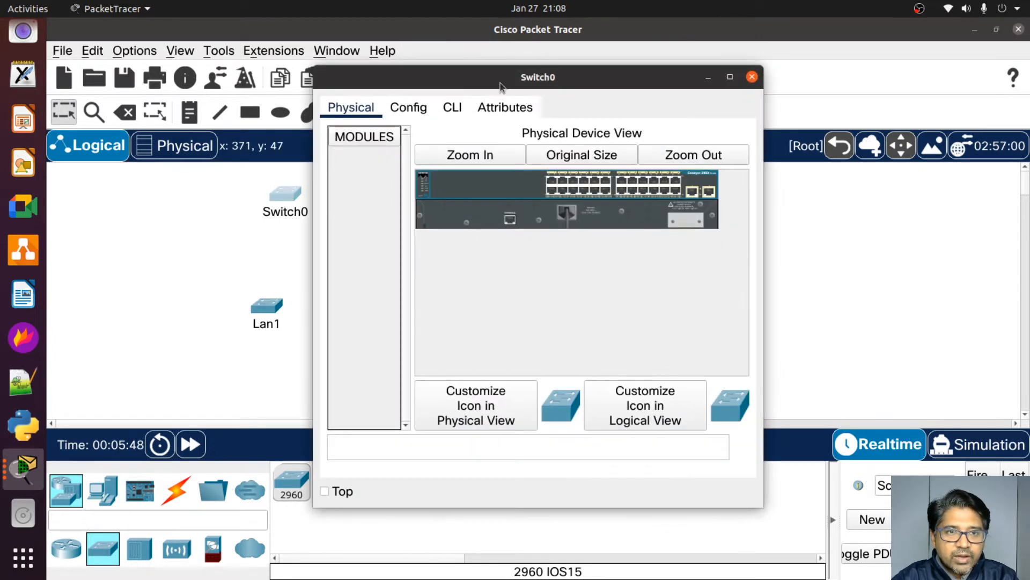
pyautogui.moveTo(475, 76); pyautogui.dragTo(744, 110)
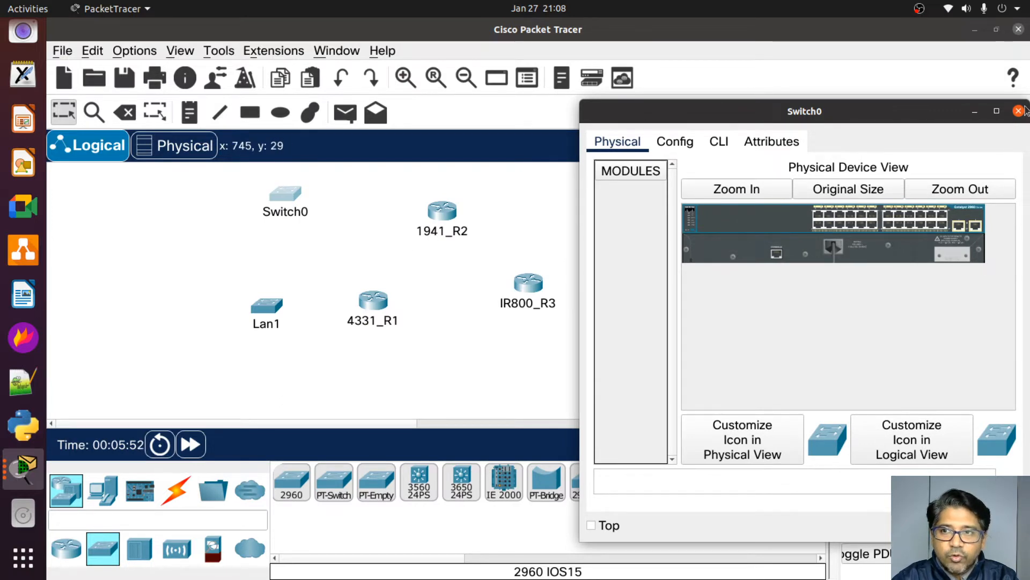
pyautogui.click(975, 111)
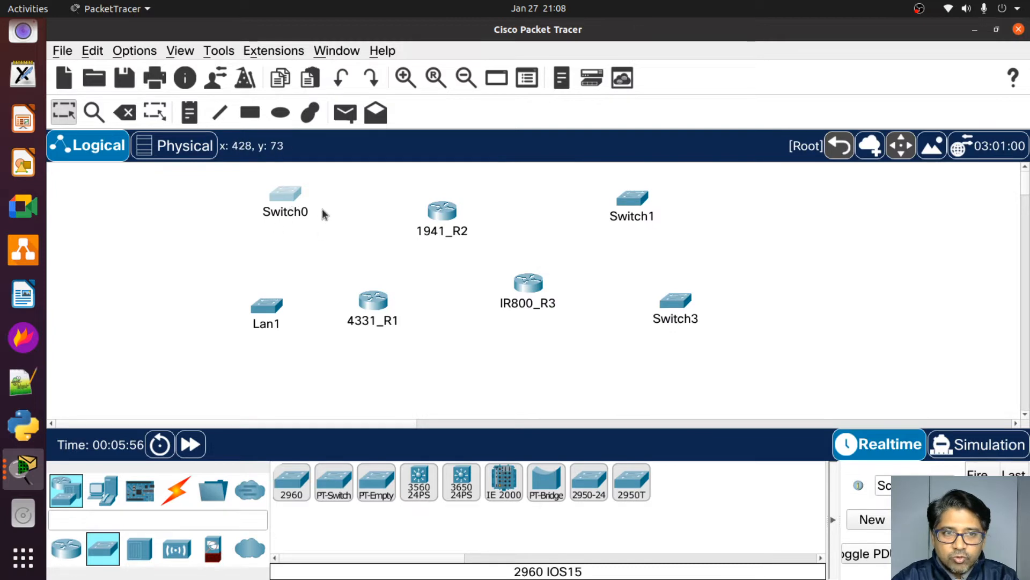
pyautogui.moveTo(643, 204); pyautogui.dragTo(584, 208)
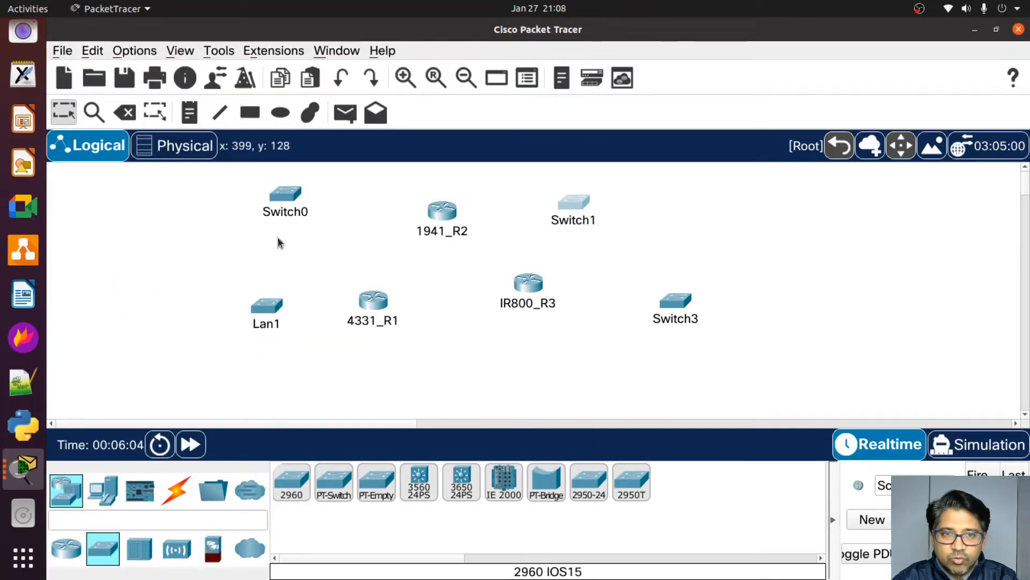
# Step: Set the display name of the 2960 switch Switch0, above Lan1, to Lan21
pyautogui.click(284, 192)
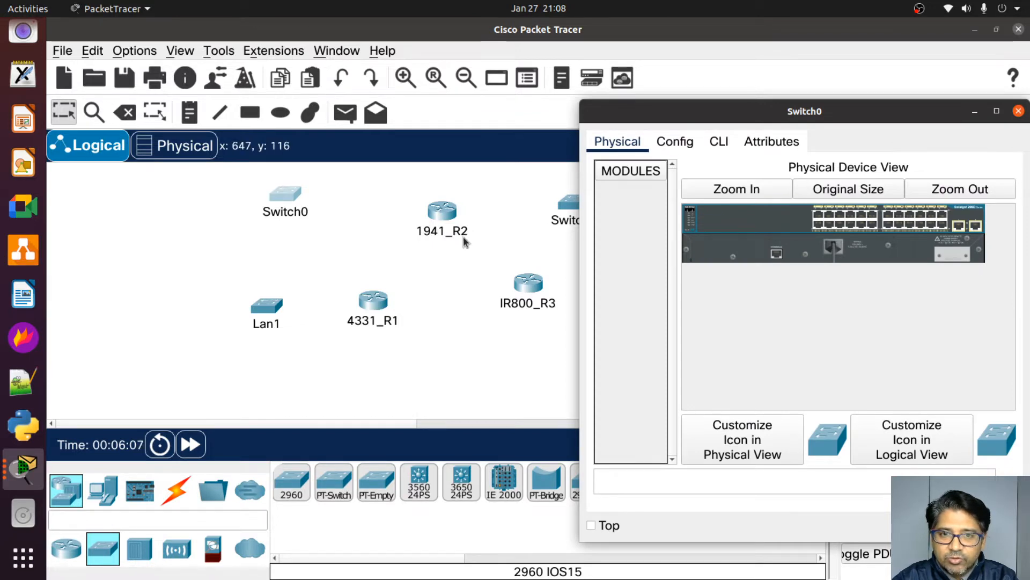
pyautogui.click(674, 143)
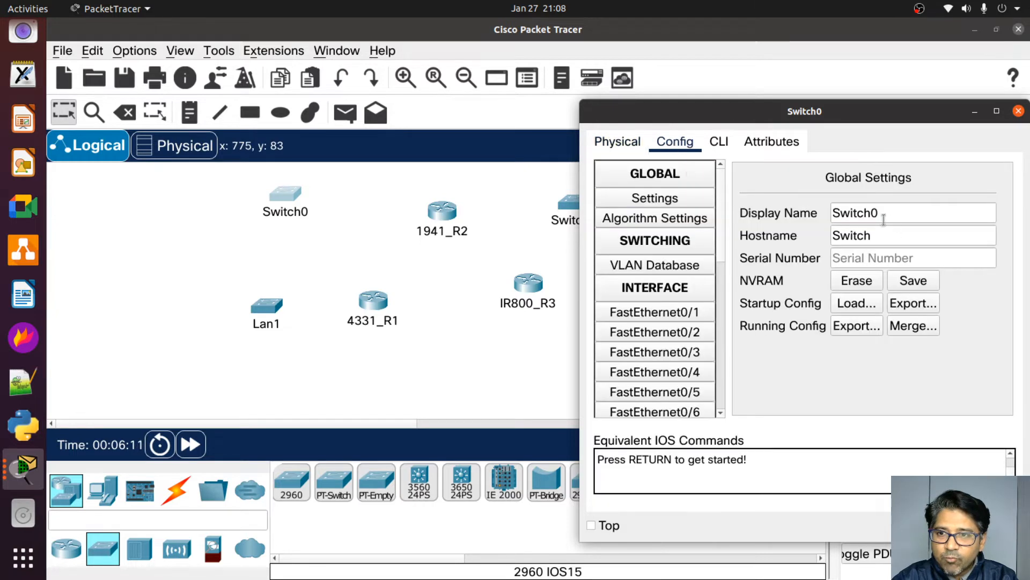
pyautogui.moveTo(883, 220); pyautogui.dragTo(825, 214)
pyautogui.write('L')
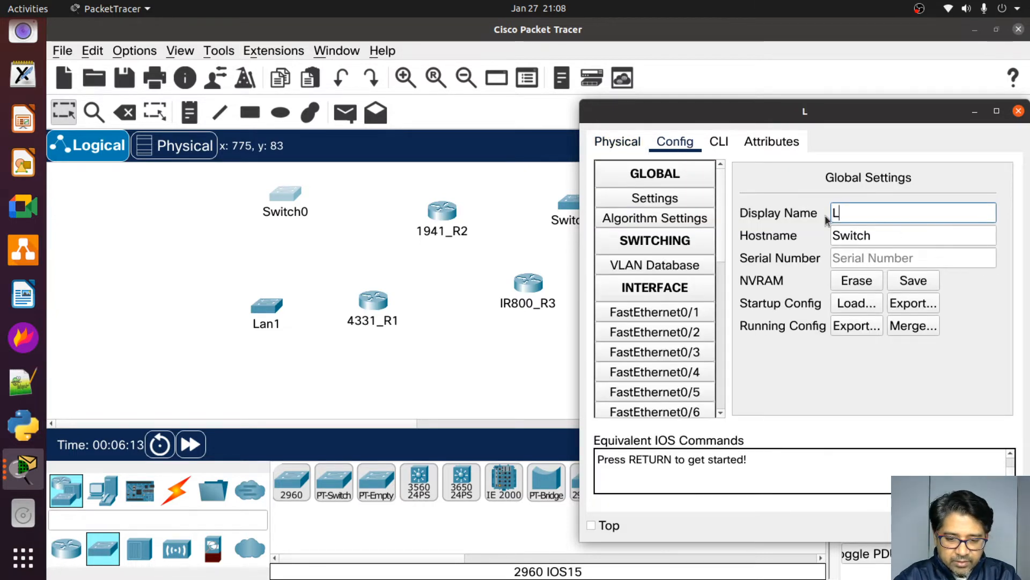
pyautogui.write('an21')
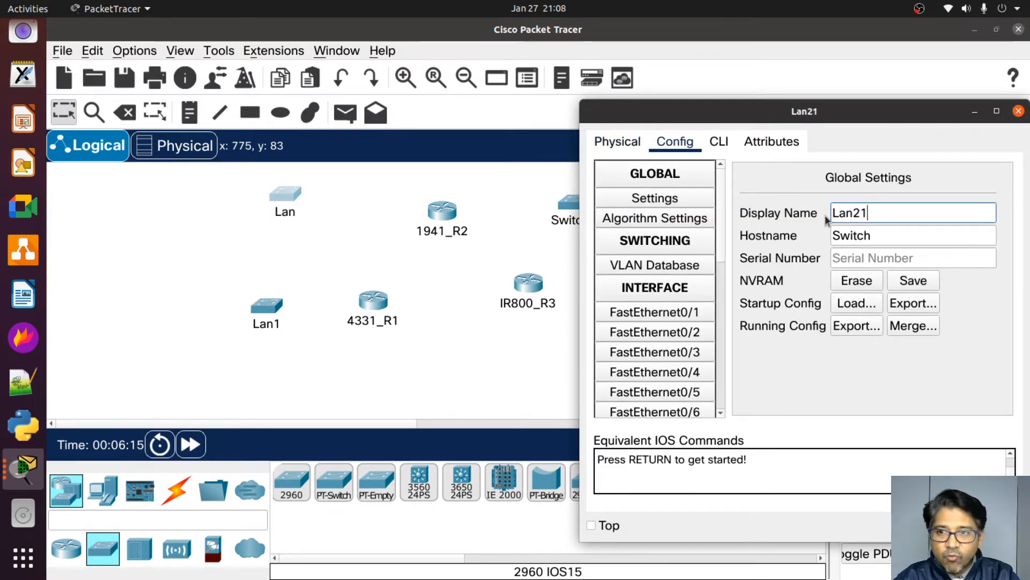
# Step: Copy the display name Lan21 into the switch's hostname and save its configuration to NVRAM
pyautogui.moveTo(873, 215); pyautogui.dragTo(824, 213)
pyautogui.hotkey('ctrl', 'c')
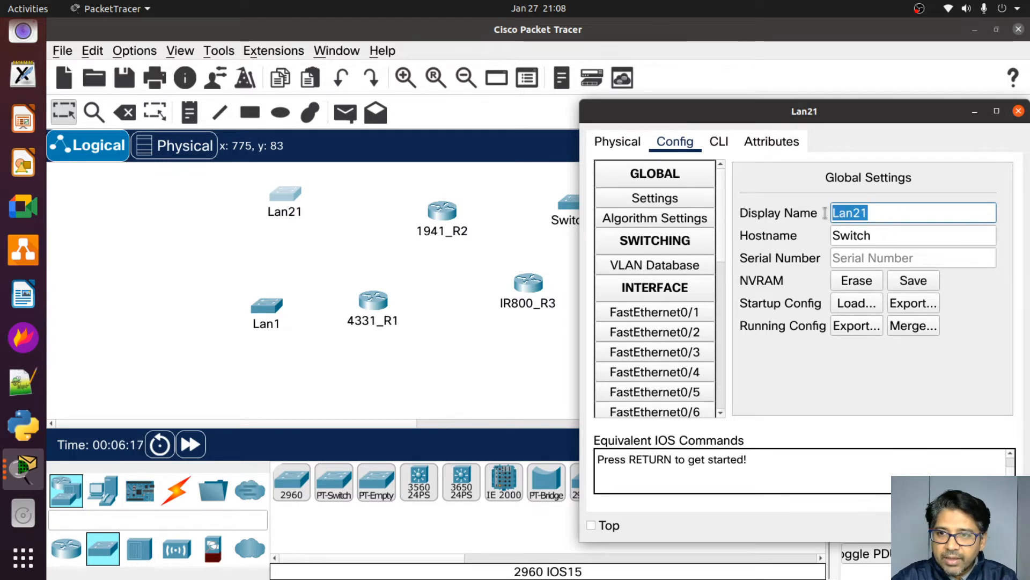
pyautogui.moveTo(898, 235); pyautogui.dragTo(808, 235)
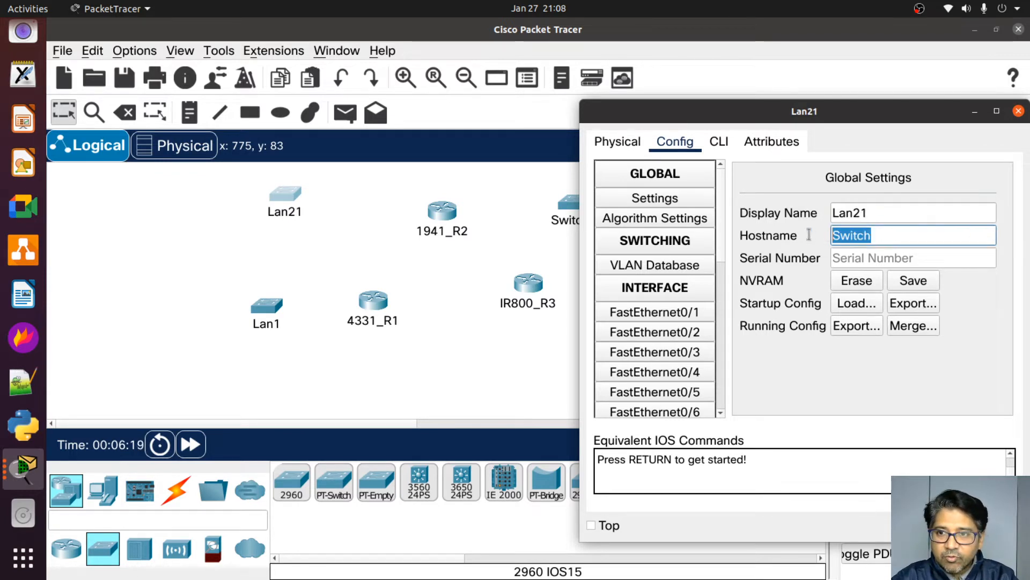
pyautogui.hotkey('ctrl', 'v')
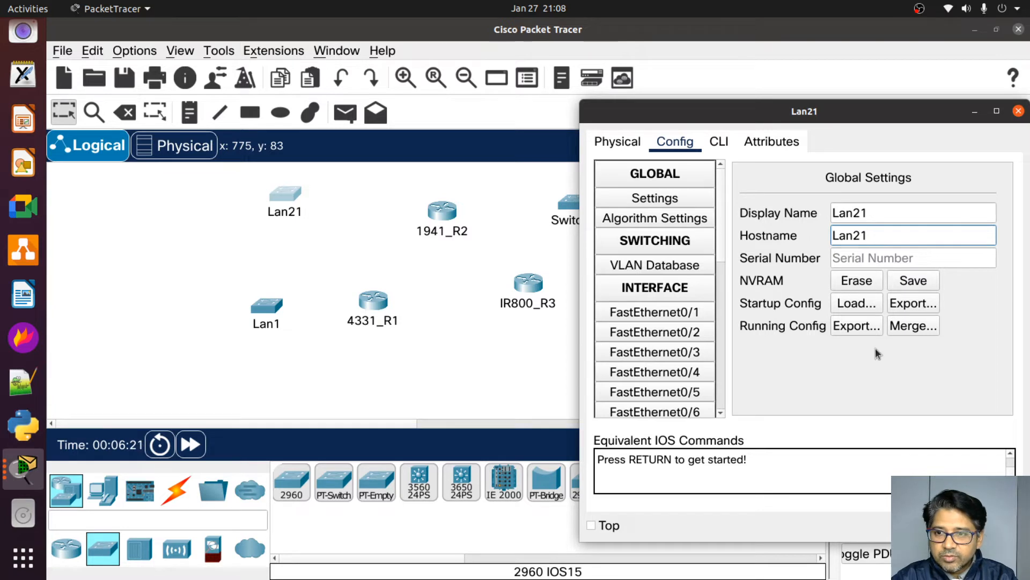
pyautogui.click(910, 282)
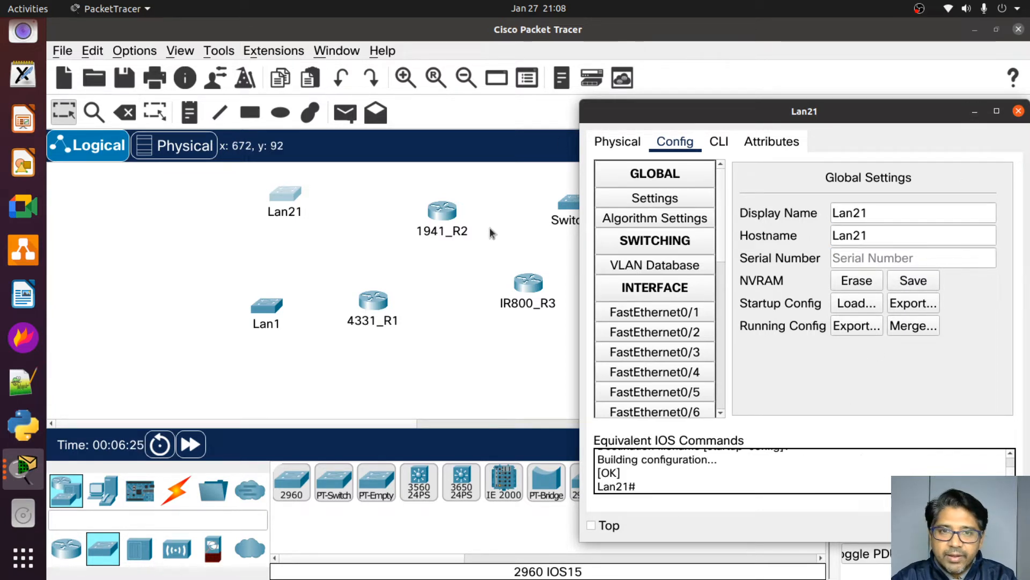
pyautogui.click(545, 207)
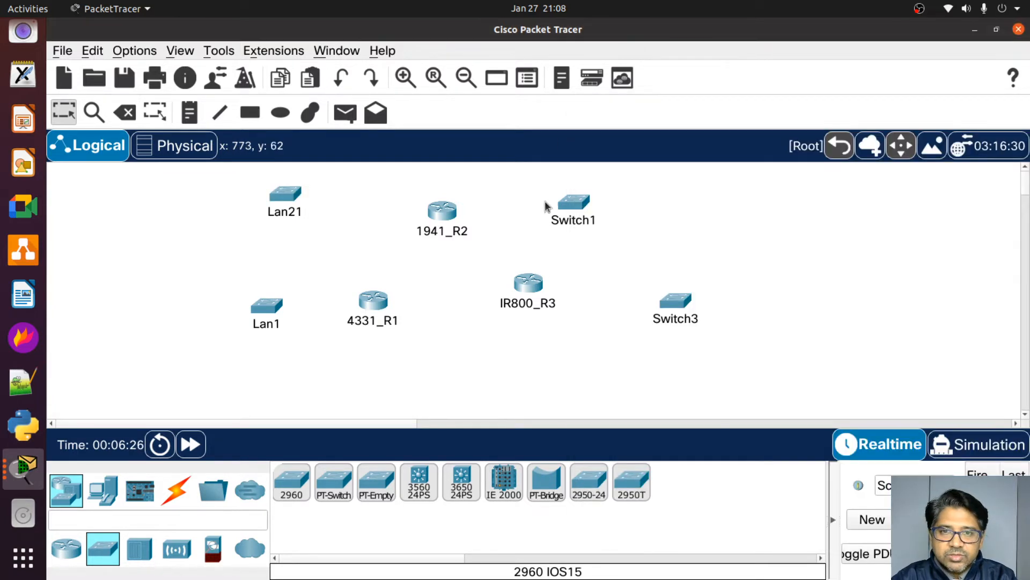
# Step: Set the display name of the 2960 switch Switch1, on the far side of 1941_R2, to Lan22
pyautogui.click(576, 202)
pyautogui.click(407, 107)
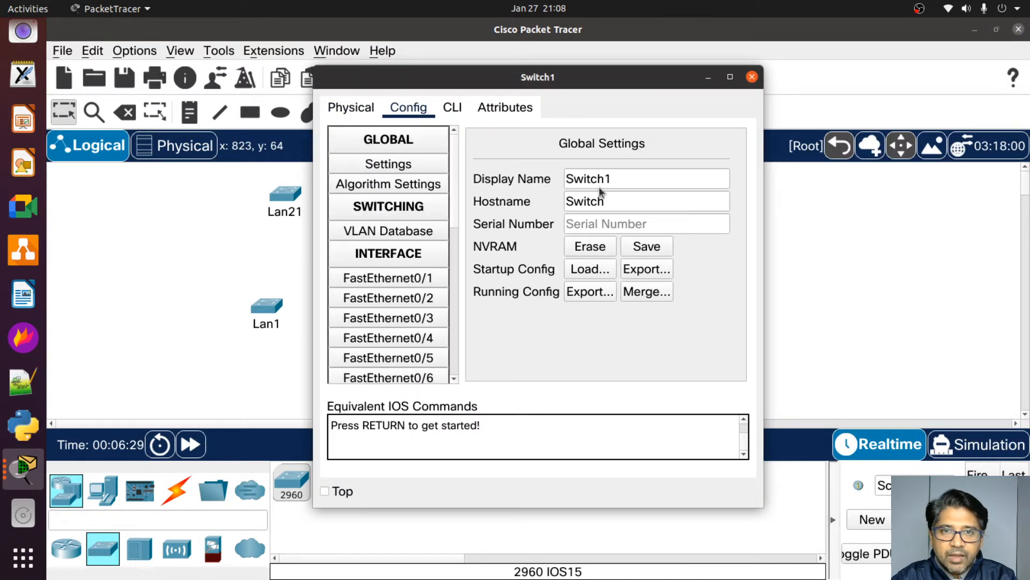
pyautogui.moveTo(624, 179); pyautogui.dragTo(553, 188)
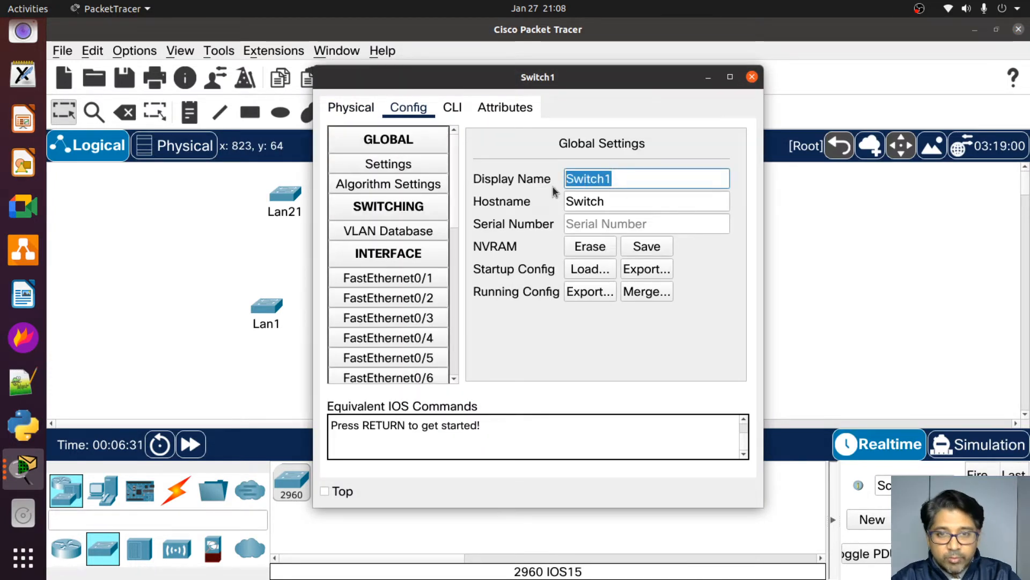
pyautogui.write('Lan21')
pyautogui.press('BackSpace')
pyautogui.write('2')
pyautogui.press('Return')
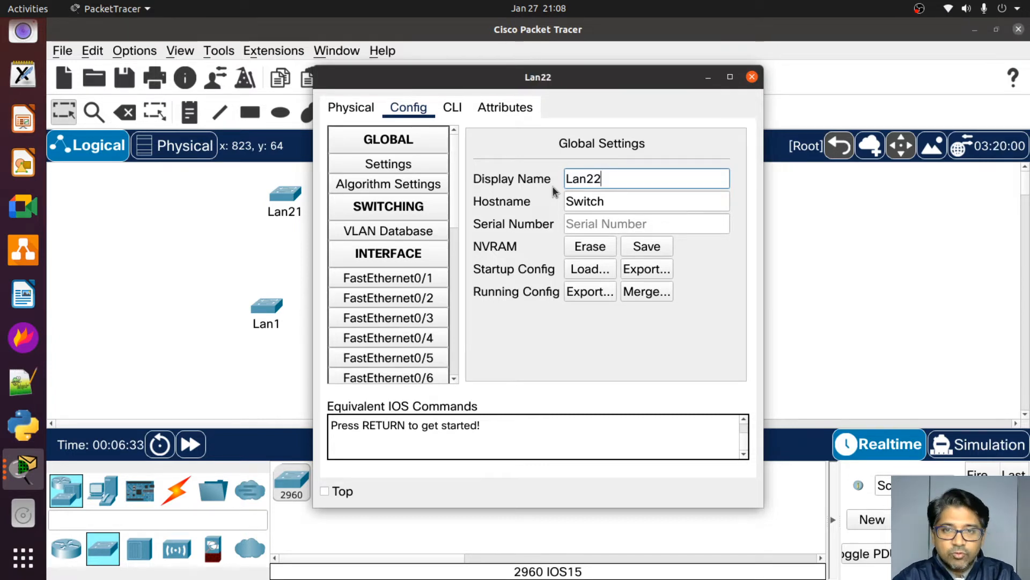
# Step: Copy the display name Lan22 into the switch's hostname and save its configuration to NVRAM
pyautogui.moveTo(601, 184); pyautogui.dragTo(552, 180)
pyautogui.hotkey('ctrl', 'c')
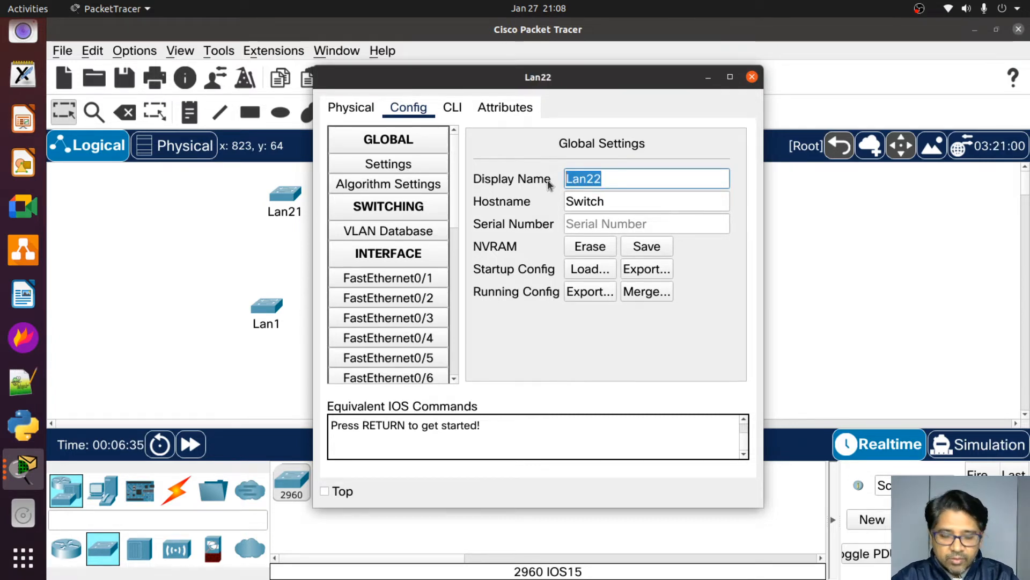
pyautogui.moveTo(611, 204); pyautogui.dragTo(559, 202)
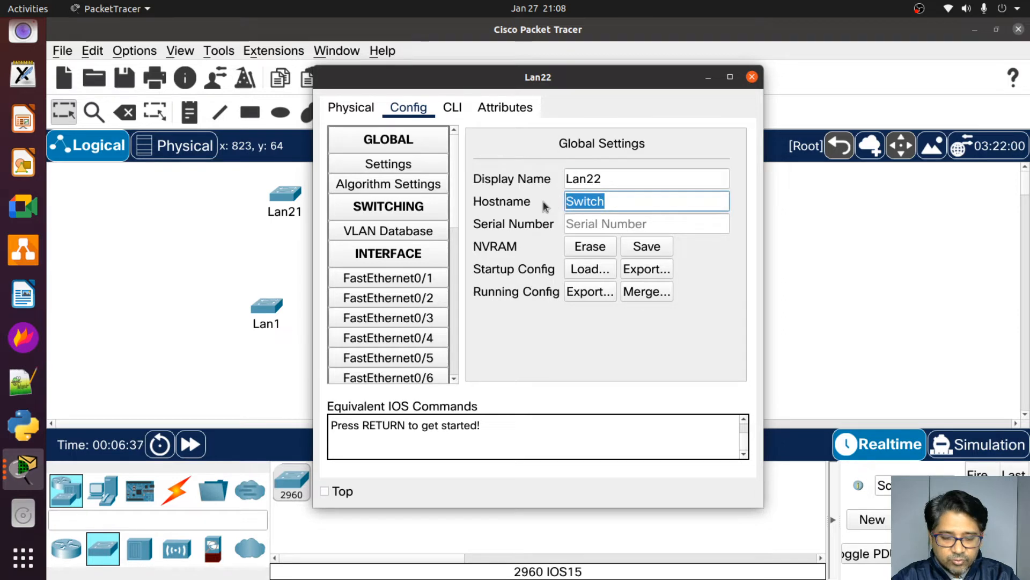
pyautogui.hotkey('ctrl', 'v')
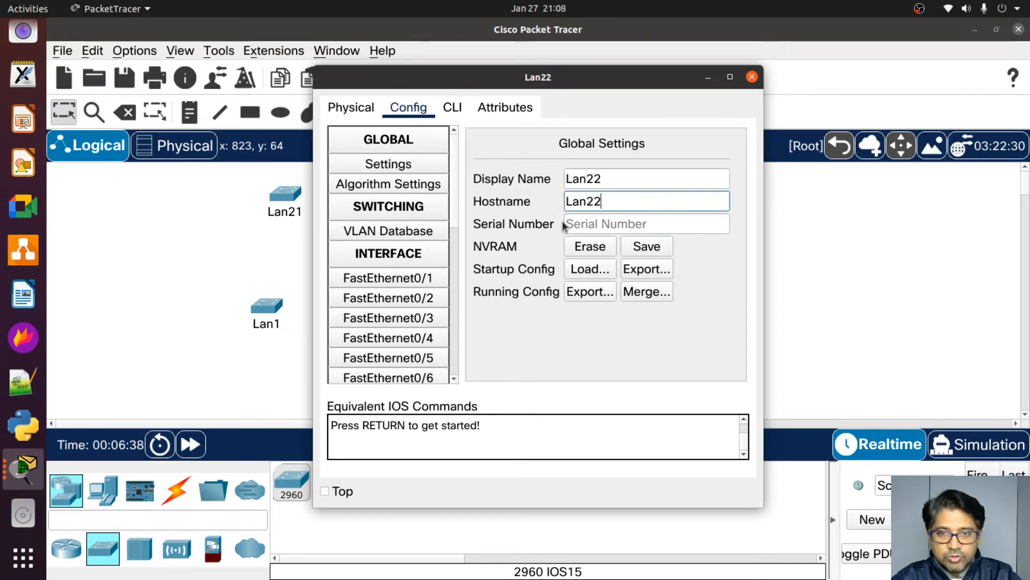
pyautogui.click(644, 251)
pyautogui.click(643, 249)
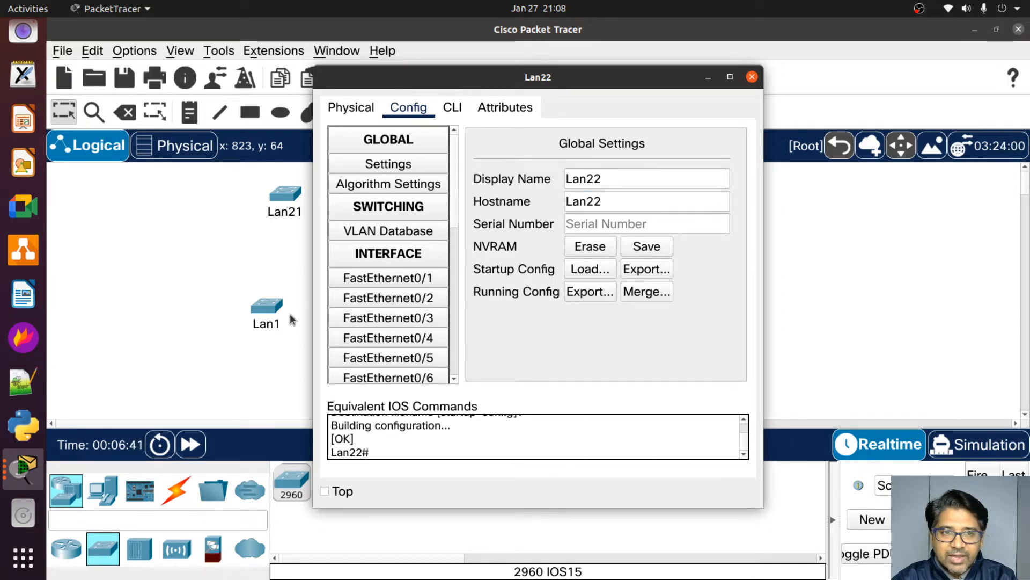
pyautogui.click(210, 275)
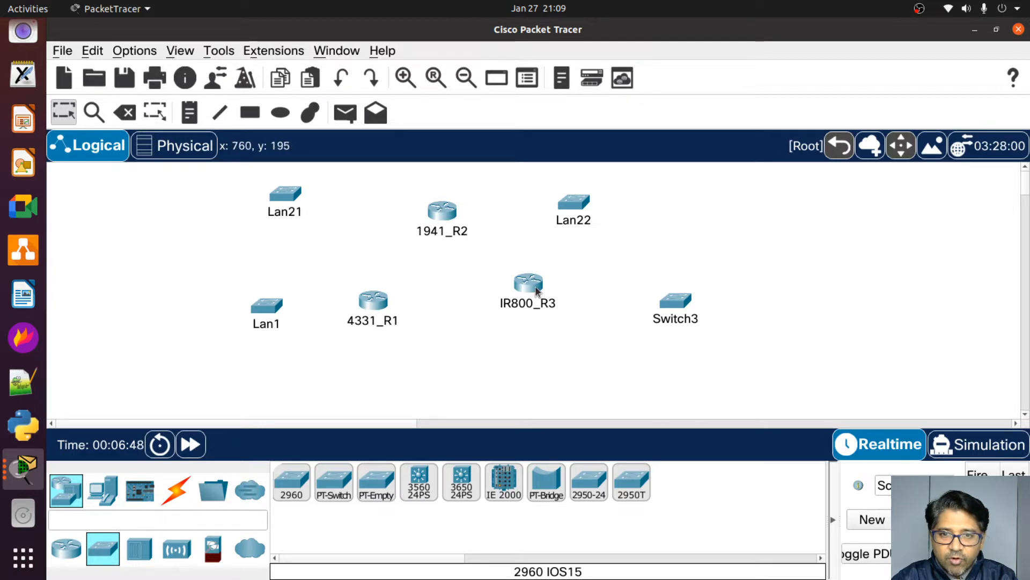
# Step: Set the display name of the 2960 switch beside IR800_R3 (Switch3) to Lan31
pyautogui.click(679, 302)
pyautogui.click(421, 108)
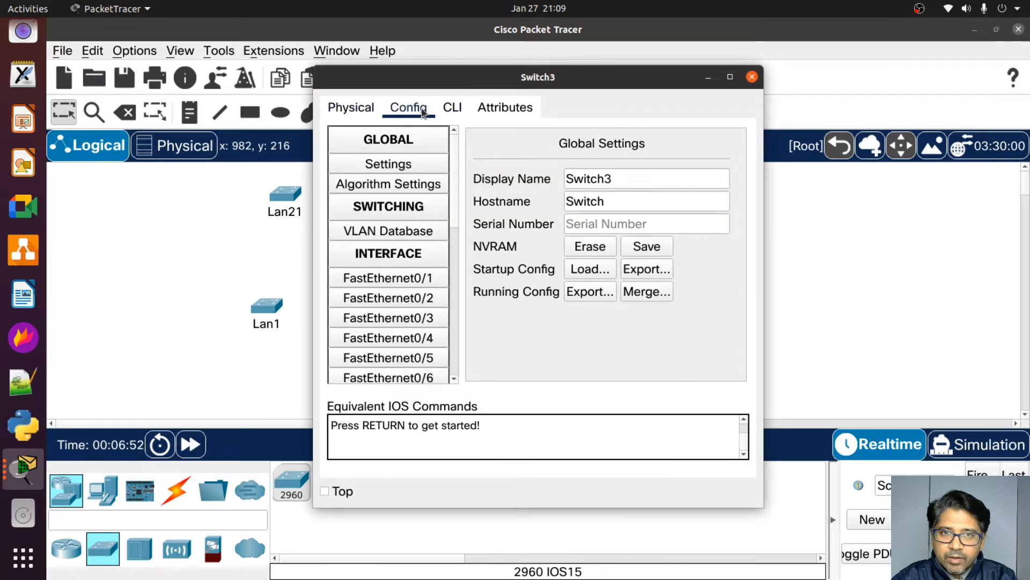
pyautogui.moveTo(620, 179); pyautogui.dragTo(506, 178)
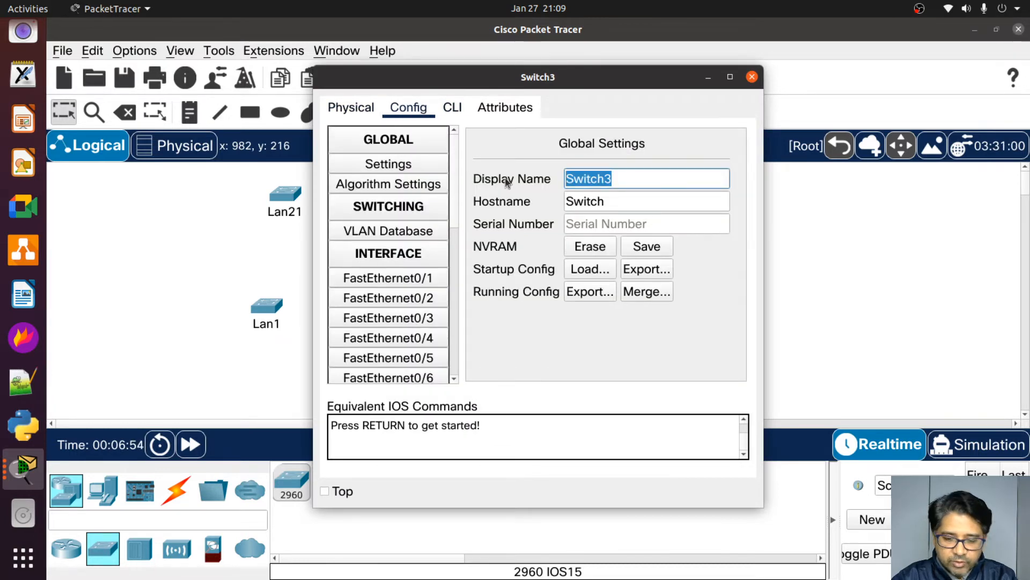
pyautogui.write('Lan')
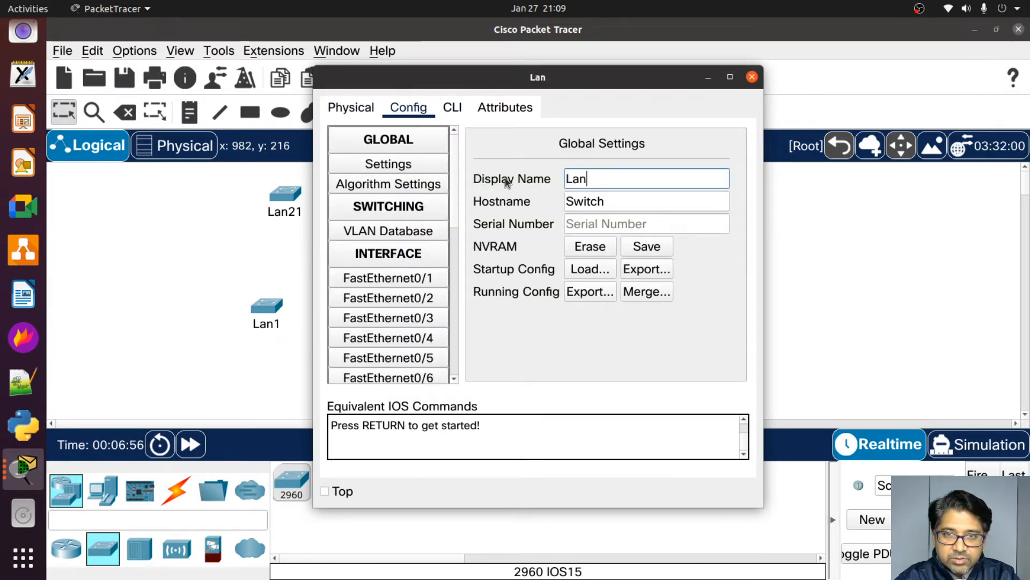
pyautogui.write('31')
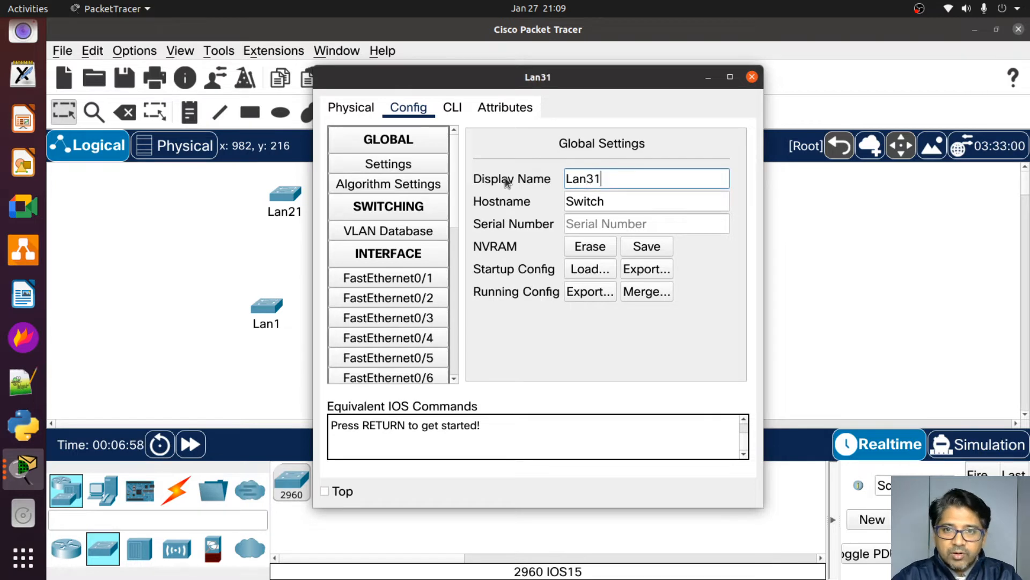
# Step: Copy the display name Lan31 into the switch's hostname, save its configuration to NVRAM and close the device window
pyautogui.moveTo(608, 182); pyautogui.dragTo(550, 179)
pyautogui.hotkey('ctrl', 'c')
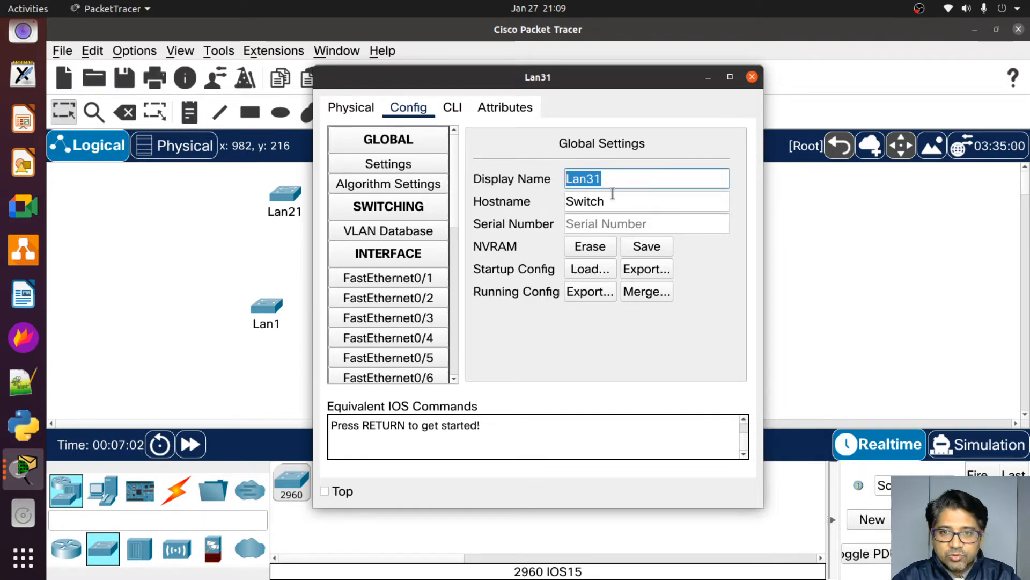
pyautogui.press('Tab')
pyautogui.hotkey('ctrl', 'v')
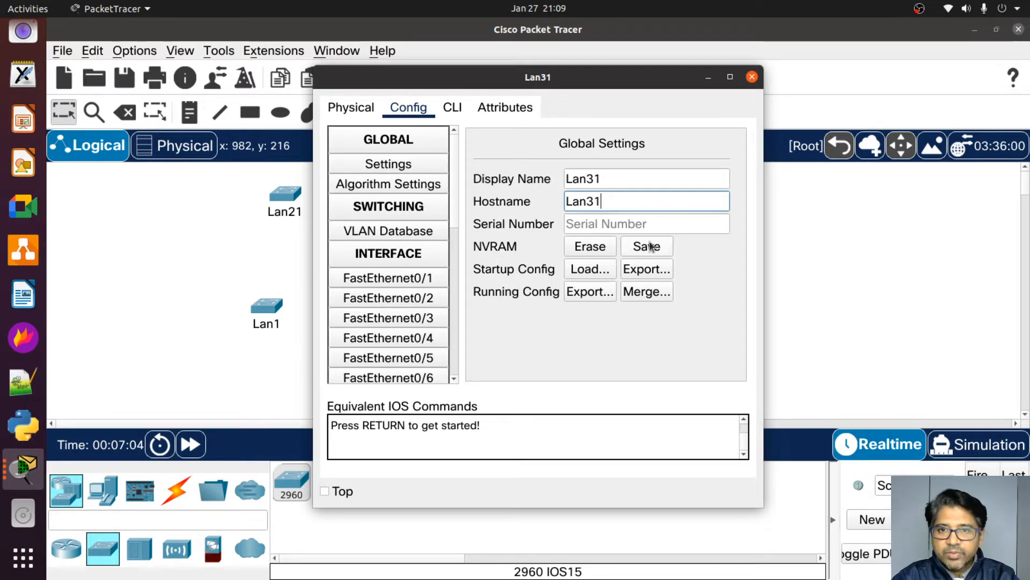
pyautogui.click(646, 247)
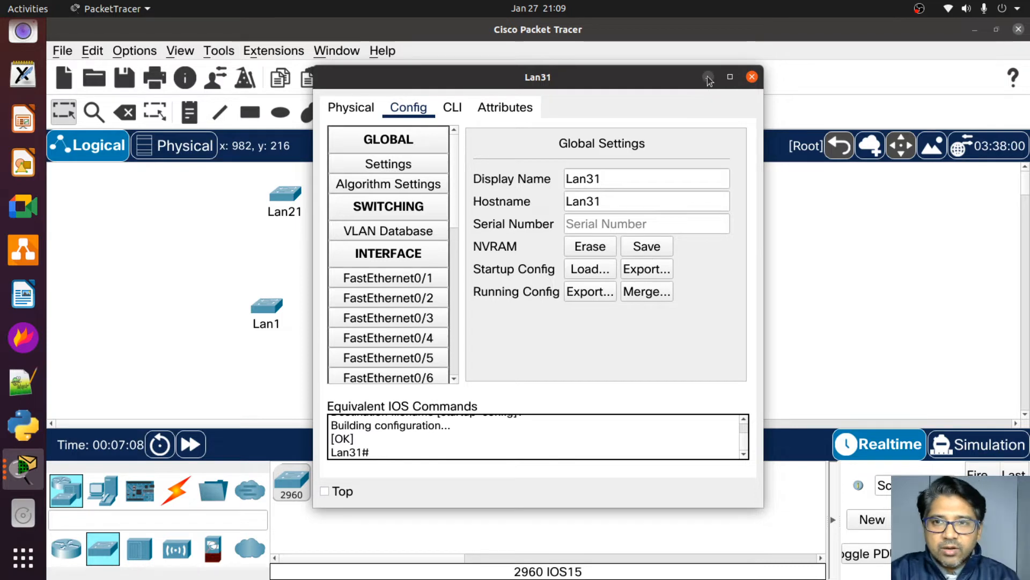
pyautogui.click(752, 76)
# Step: Rearrange the devices into two rows, with Lan21, 1941_R2 and Lan22 above Lan1, 4331_R1, IR800_R3 and Lan31
pyautogui.moveTo(675, 303); pyautogui.dragTo(637, 297)
pyautogui.moveTo(527, 288); pyautogui.dragTo(557, 313)
pyautogui.moveTo(635, 299); pyautogui.dragTo(649, 315)
pyautogui.moveTo(444, 214); pyautogui.dragTo(444, 205)
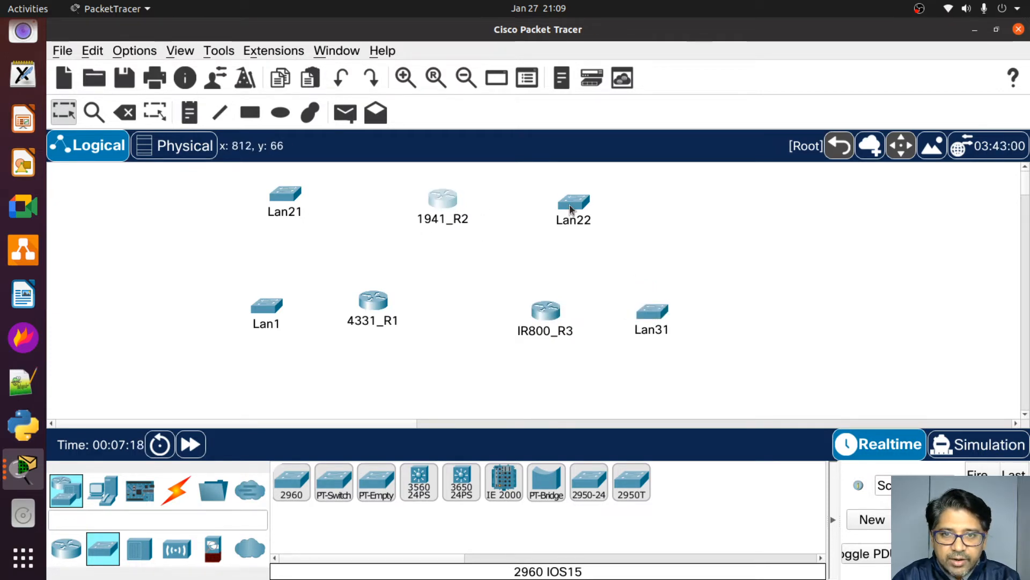
pyautogui.moveTo(568, 205)
pyautogui.mouseDown()
pyautogui.moveTo(556, 206)
pyautogui.moveTo(562, 198)
pyautogui.mouseUp()
pyautogui.moveTo(289, 194); pyautogui.dragTo(340, 200)
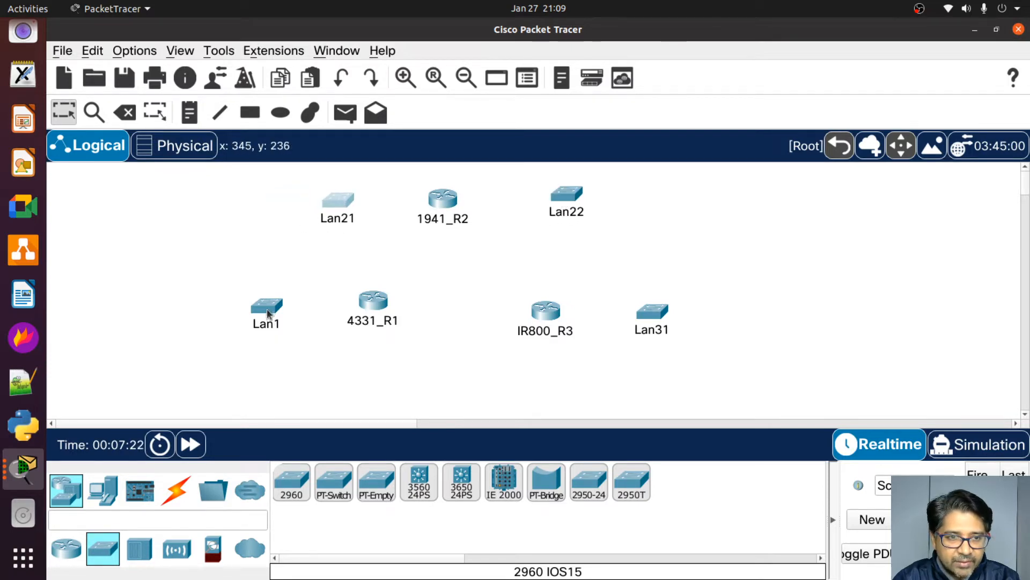
pyautogui.moveTo(266, 308); pyautogui.dragTo(281, 317)
pyautogui.moveTo(376, 305); pyautogui.dragTo(375, 318)
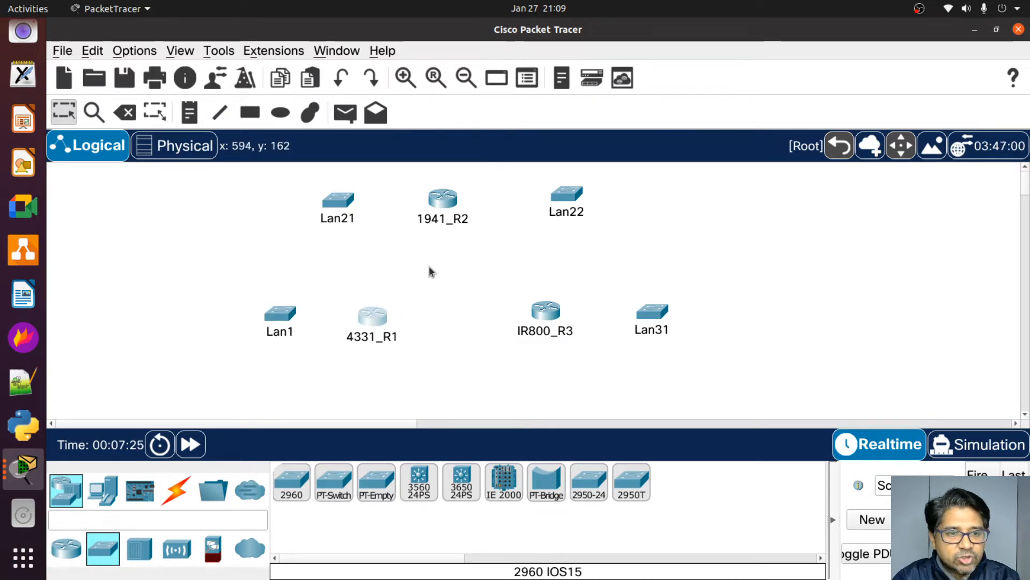
# Step: Place eight PCs in the workspace, two each on the outer sides of Lan21, Lan1, Lan22 and Lan31
pyautogui.click(105, 491)
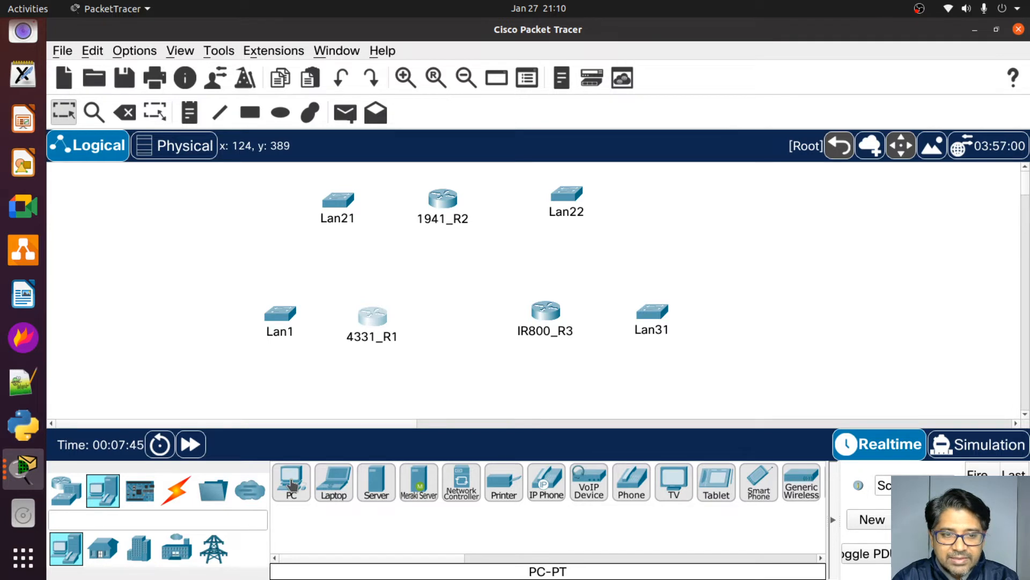
pyautogui.moveTo(291, 484); pyautogui.dragTo(216, 185)
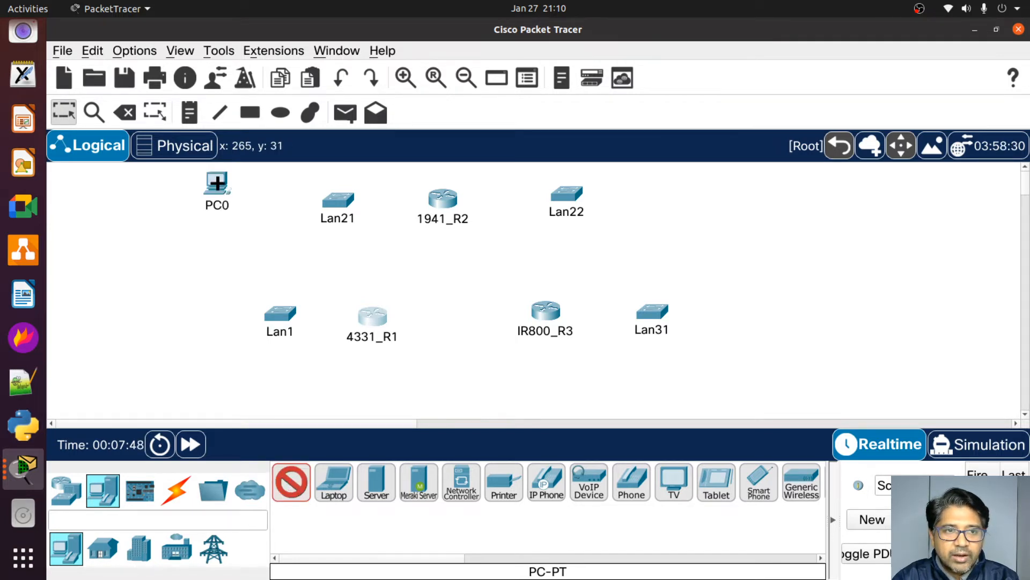
pyautogui.click(209, 233)
pyautogui.click(202, 314)
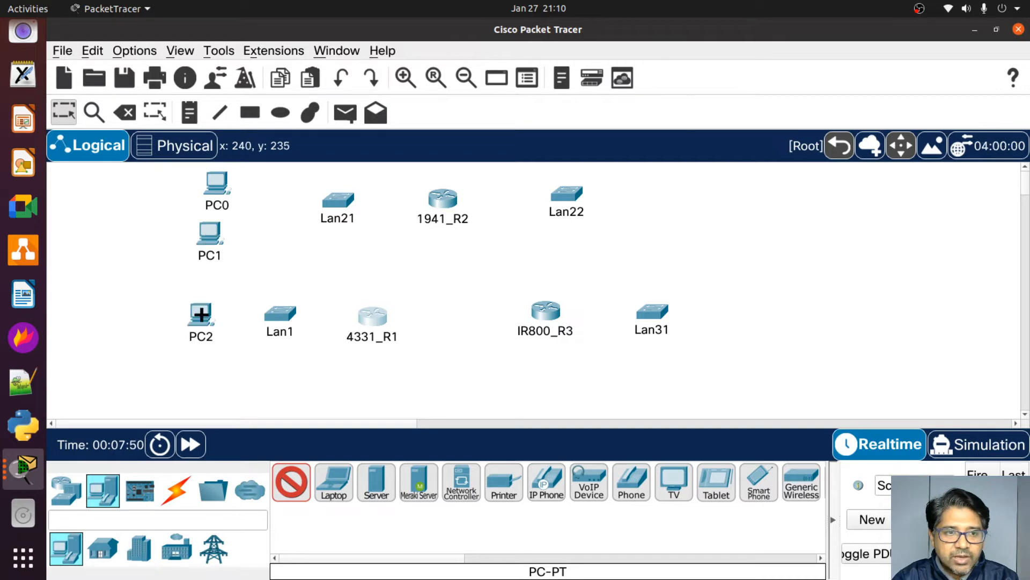
pyautogui.click(200, 369)
pyautogui.click(690, 174)
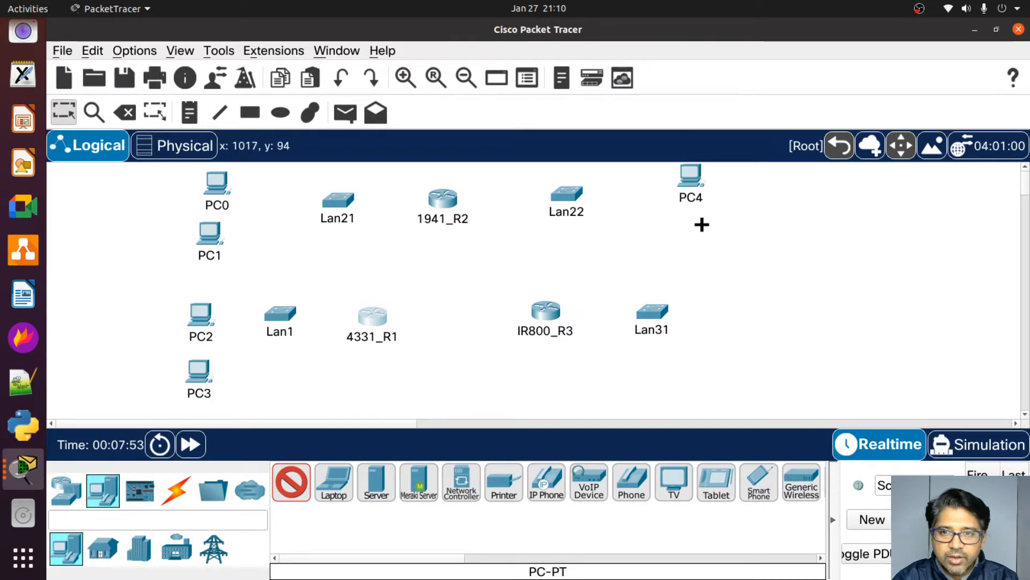
pyautogui.click(700, 224)
pyautogui.click(703, 309)
pyautogui.click(703, 362)
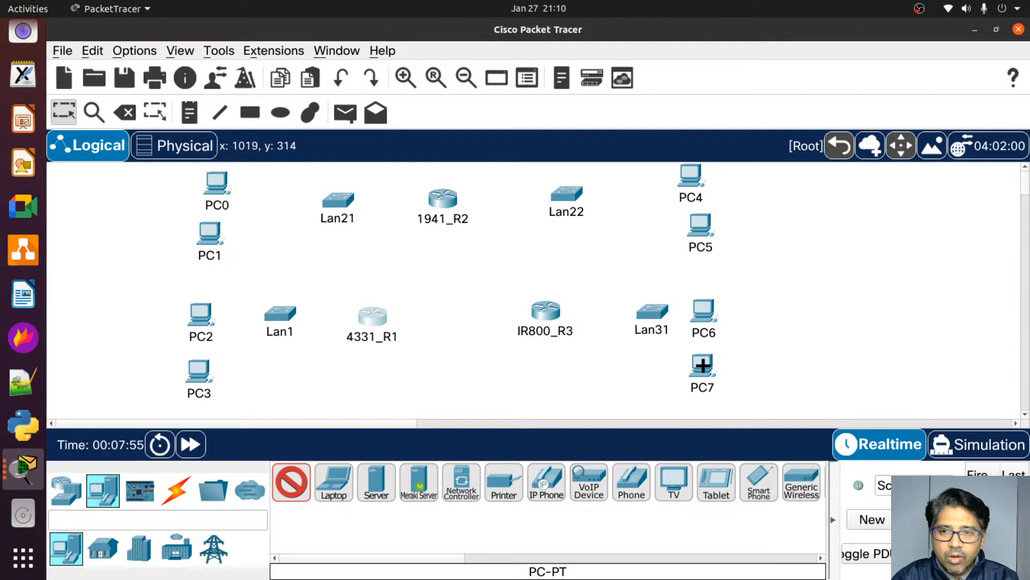
pyautogui.click(290, 494)
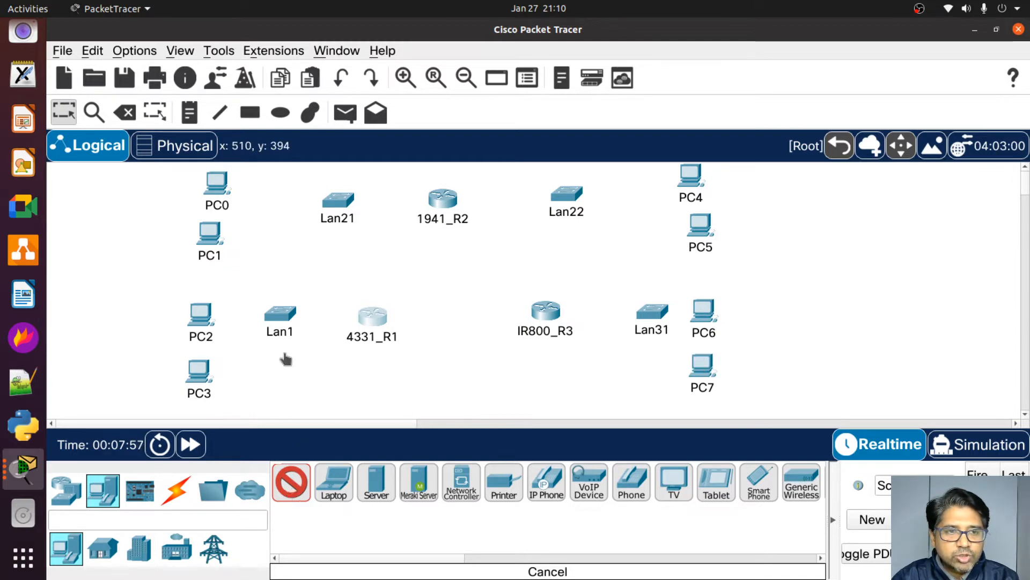
# Step: Shift PC0, PC1, PC2 and PC3 outward, farther from switches Lan21 and Lan1
pyautogui.moveTo(210, 182); pyautogui.dragTo(180, 182)
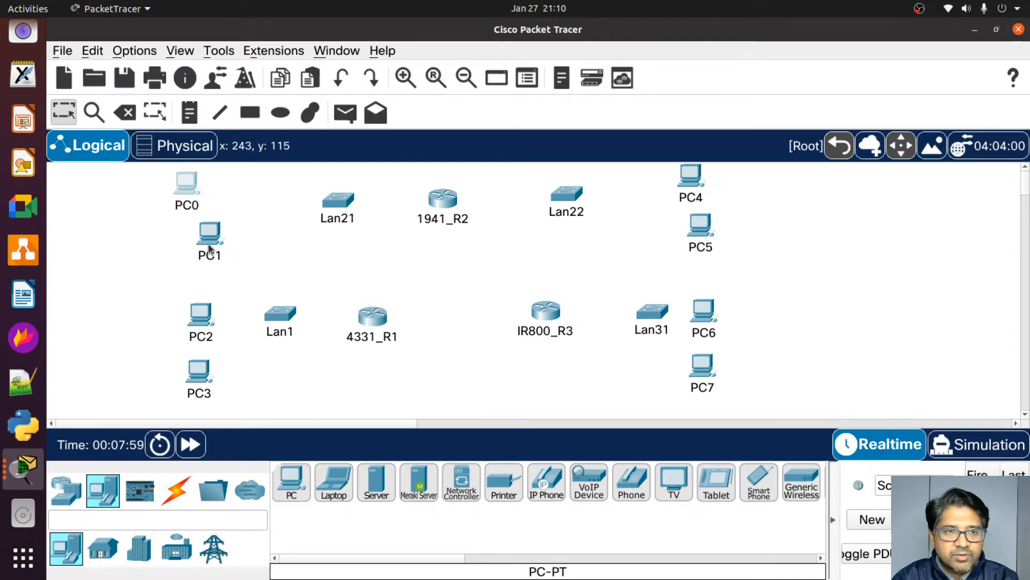
pyautogui.moveTo(209, 245); pyautogui.dragTo(183, 246)
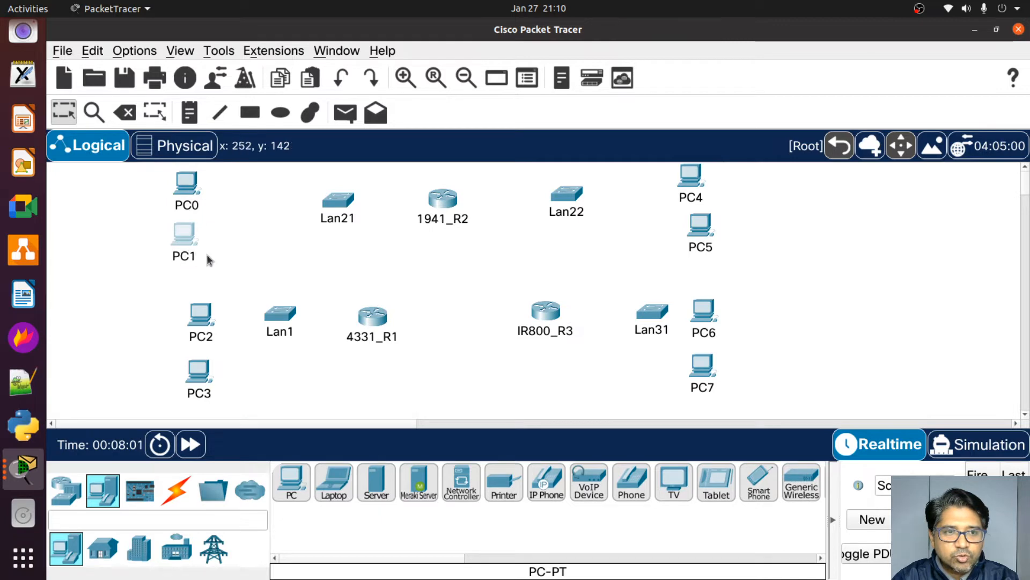
pyautogui.moveTo(205, 332); pyautogui.dragTo(182, 336)
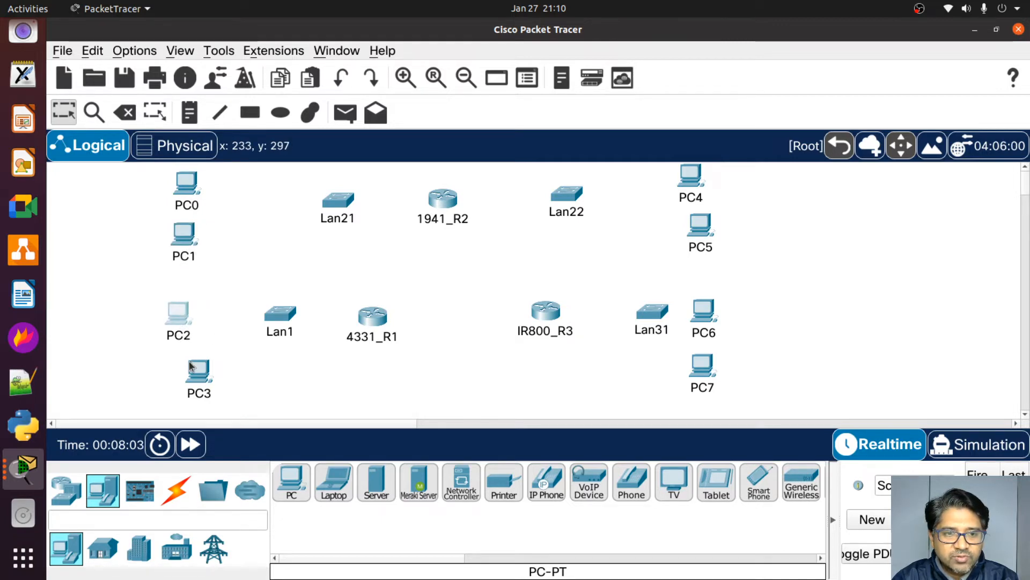
pyautogui.moveTo(198, 385); pyautogui.dragTo(172, 386)
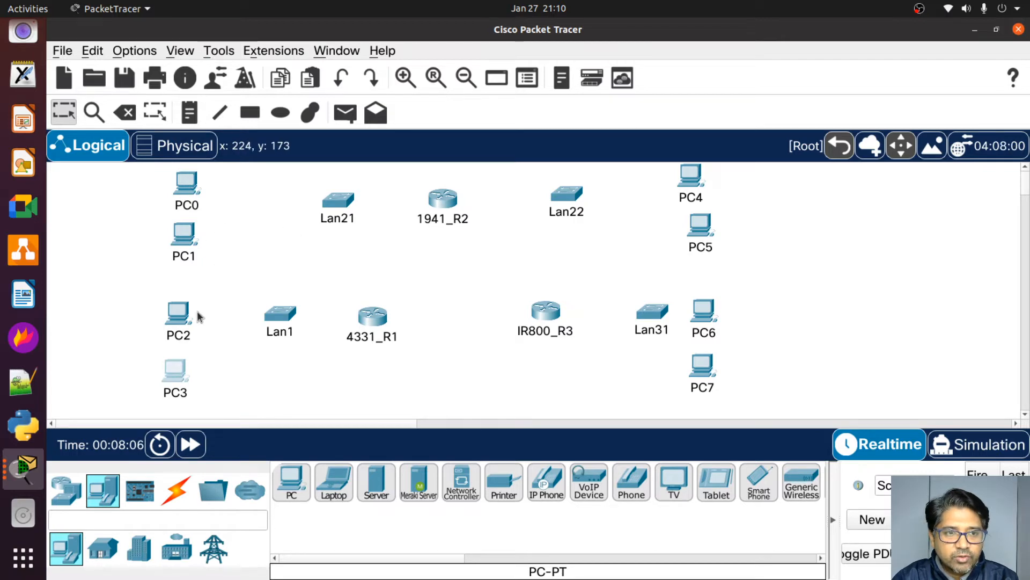
# Step: Swap the two PC pairs so PC2 and PC3 sit beside Lan21, and PC1 and PC0 beside Lan1
pyautogui.moveTo(185, 314); pyautogui.dragTo(267, 191)
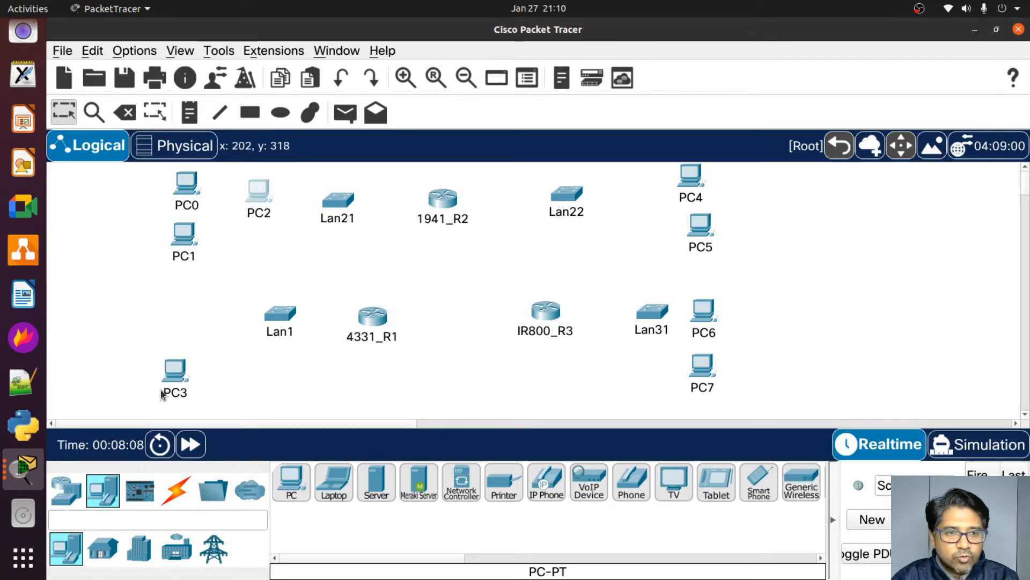
pyautogui.moveTo(175, 371); pyautogui.dragTo(238, 234)
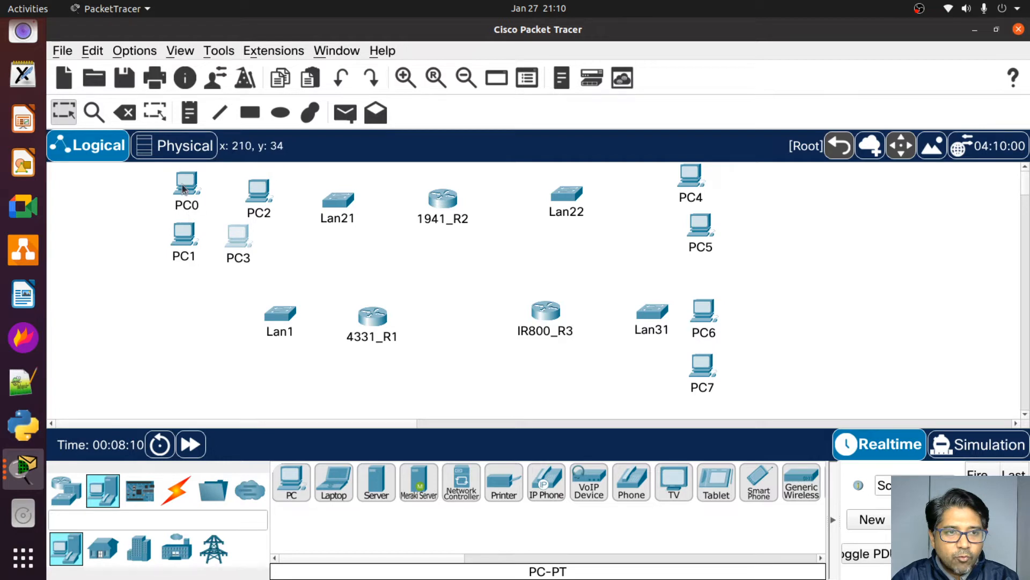
pyautogui.moveTo(183, 189); pyautogui.dragTo(188, 339)
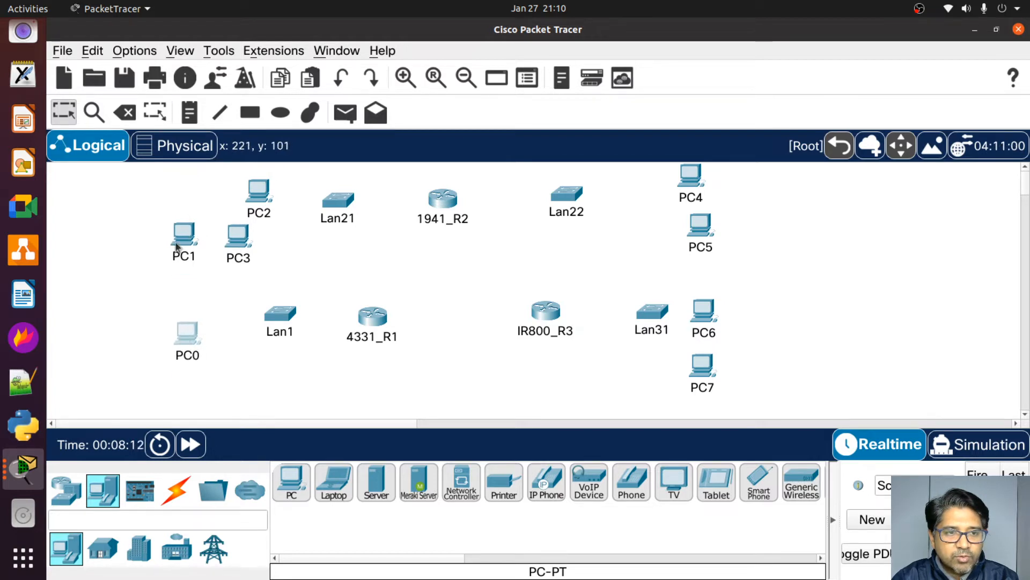
pyautogui.moveTo(177, 247); pyautogui.dragTo(177, 293)
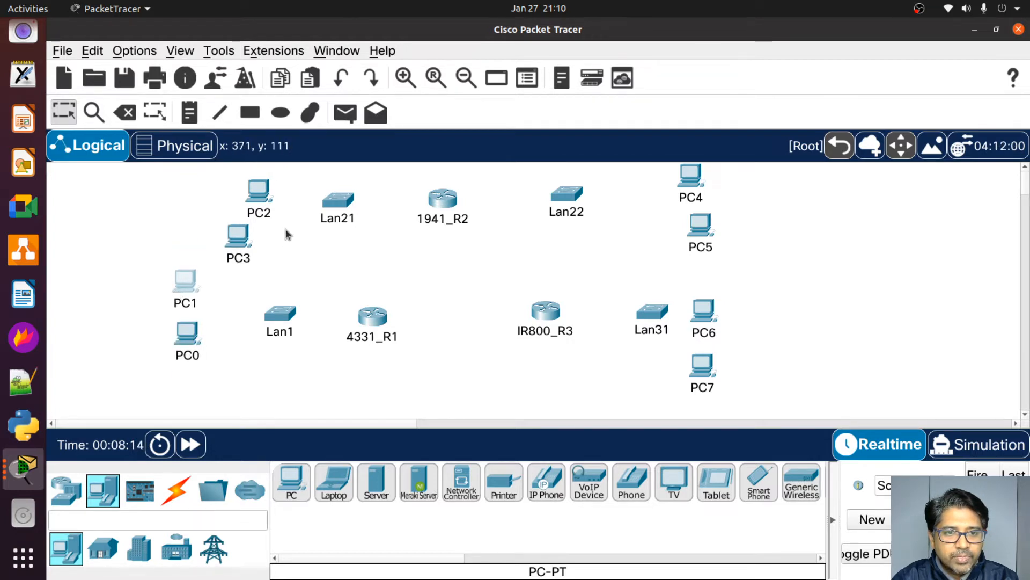
pyautogui.moveTo(263, 202)
pyautogui.mouseDown()
pyautogui.moveTo(240, 191)
pyautogui.moveTo(244, 198)
pyautogui.mouseUp()
pyautogui.moveTo(237, 248); pyautogui.dragTo(248, 245)
# Step: Align PC4 above PC5 near Lan22, and move PC6 and PC7 farther outward from Lan31
pyautogui.moveTo(693, 176)
pyautogui.mouseDown()
pyautogui.moveTo(709, 176)
pyautogui.moveTo(702, 182)
pyautogui.mouseUp()
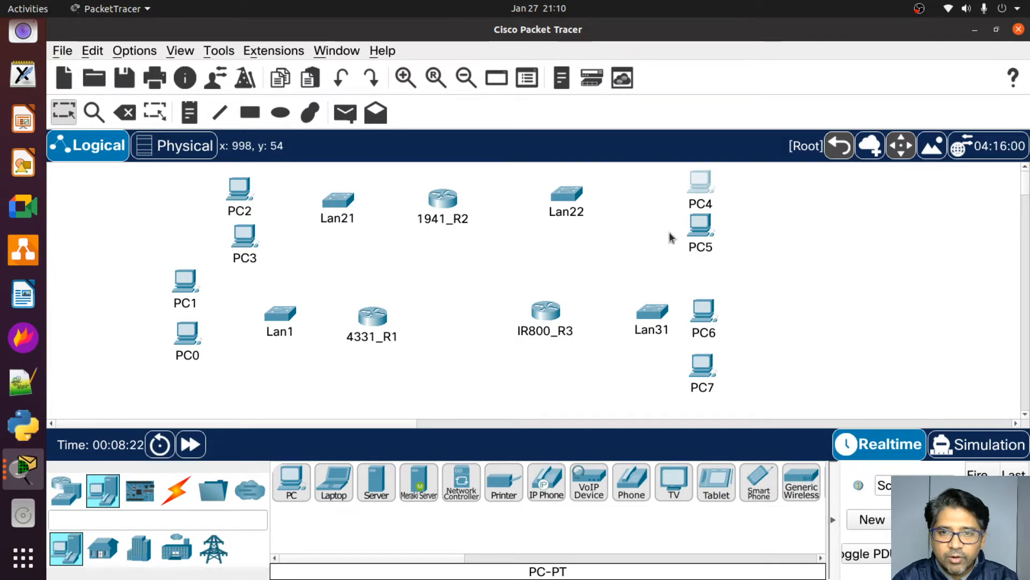
pyautogui.moveTo(704, 321); pyautogui.dragTo(736, 284)
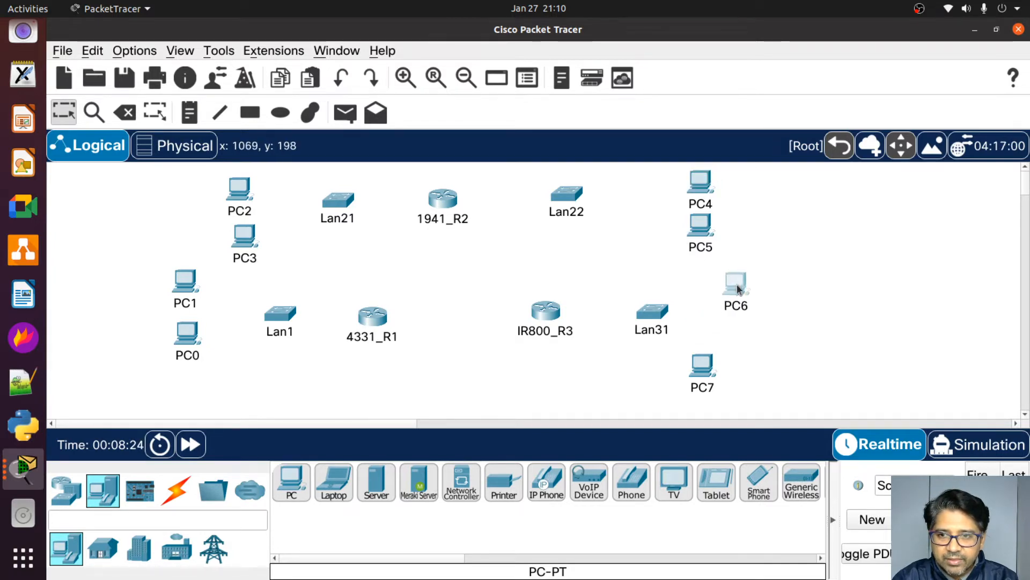
pyautogui.moveTo(712, 370); pyautogui.dragTo(743, 341)
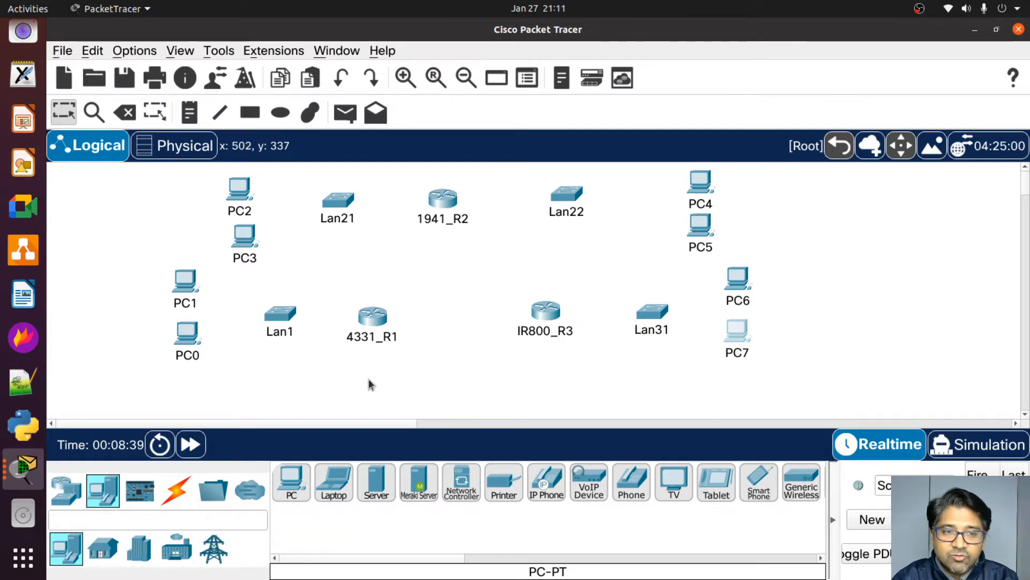
# Step: Connect PC2's FastEthernet0 to Lan21's FastEthernet0/1 with a copper straight-through cable
pyautogui.click(176, 490)
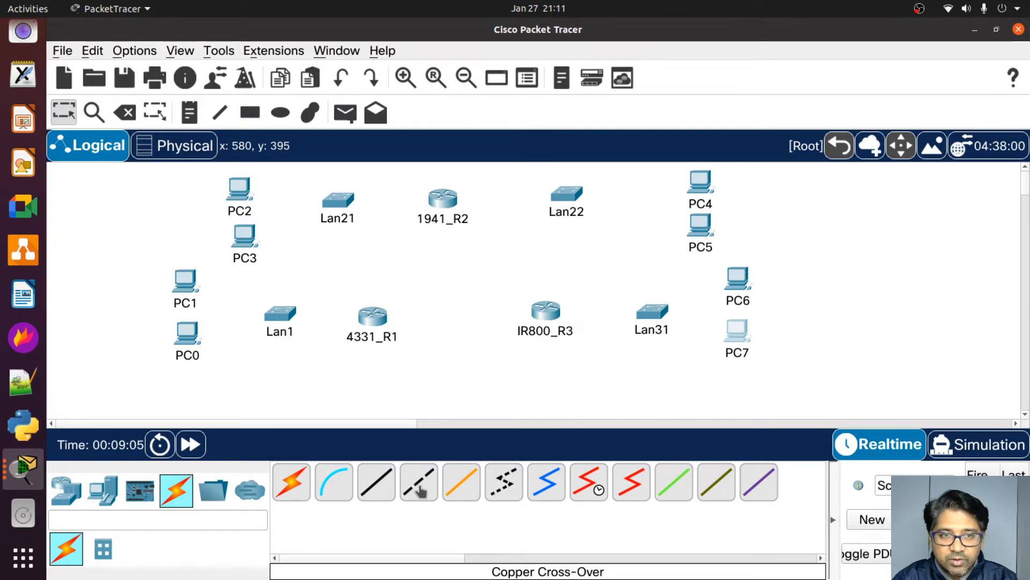
pyautogui.click(376, 483)
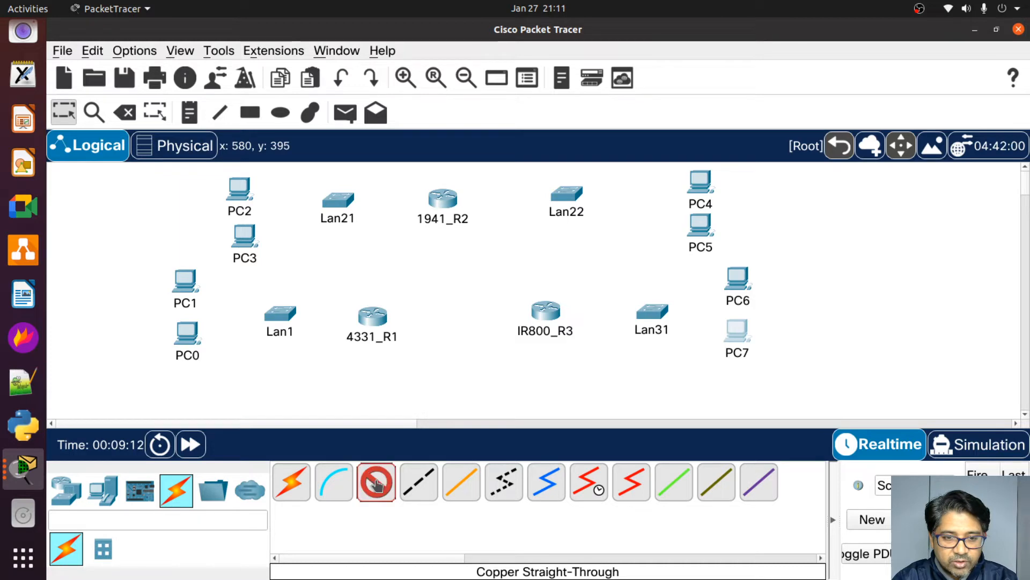
pyautogui.click(248, 188)
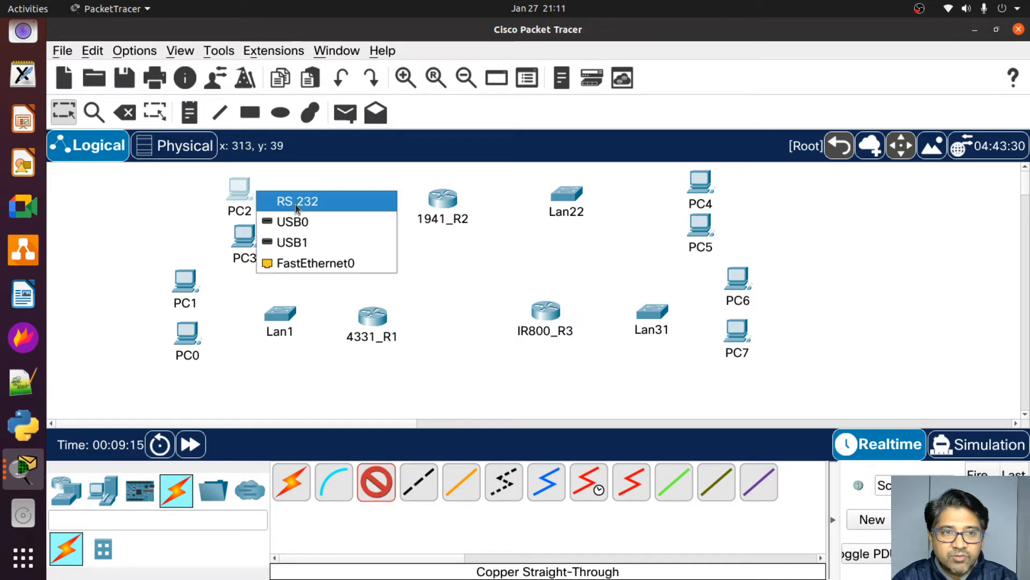
pyautogui.click(291, 270)
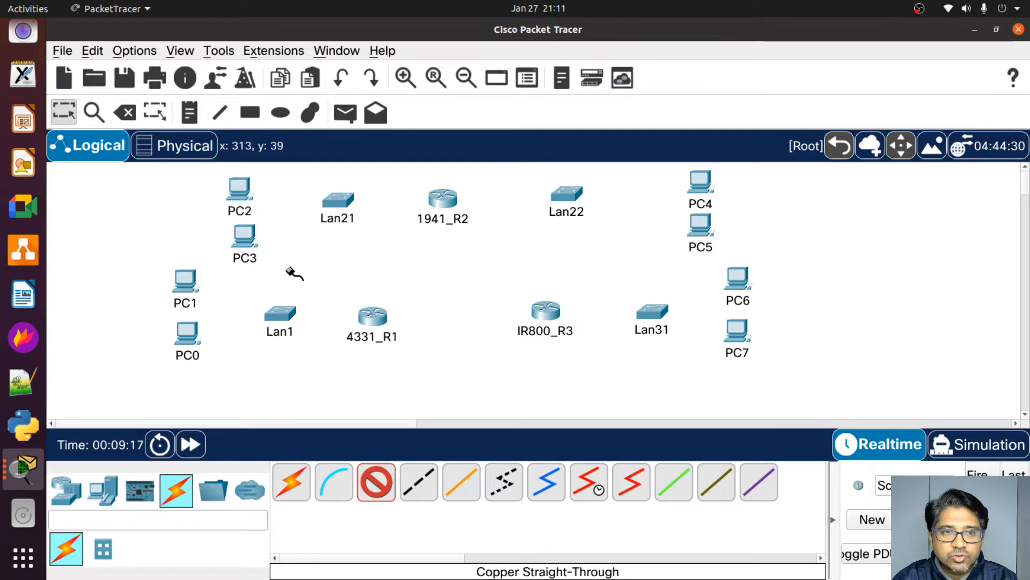
pyautogui.click(343, 199)
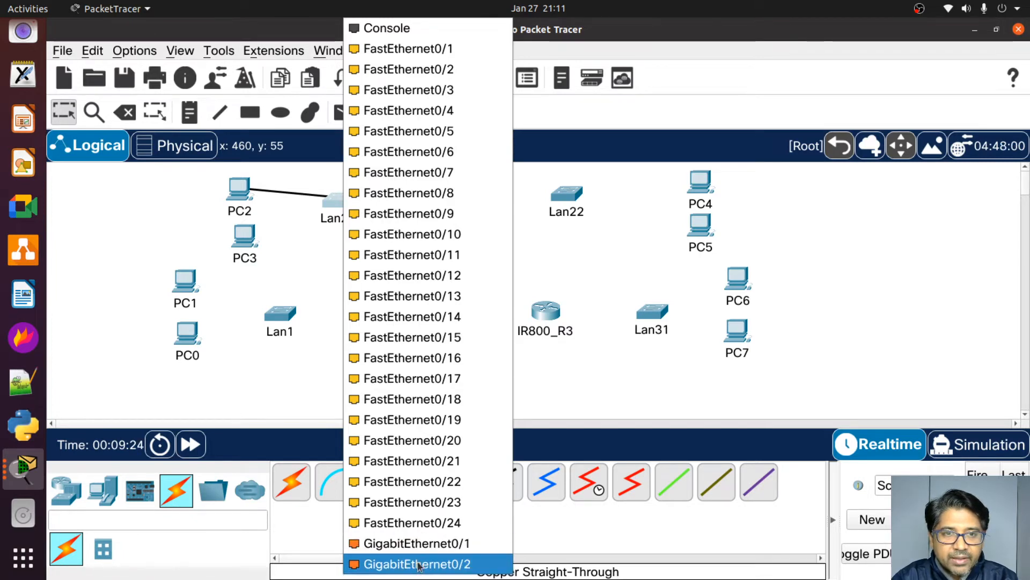
pyautogui.click(412, 55)
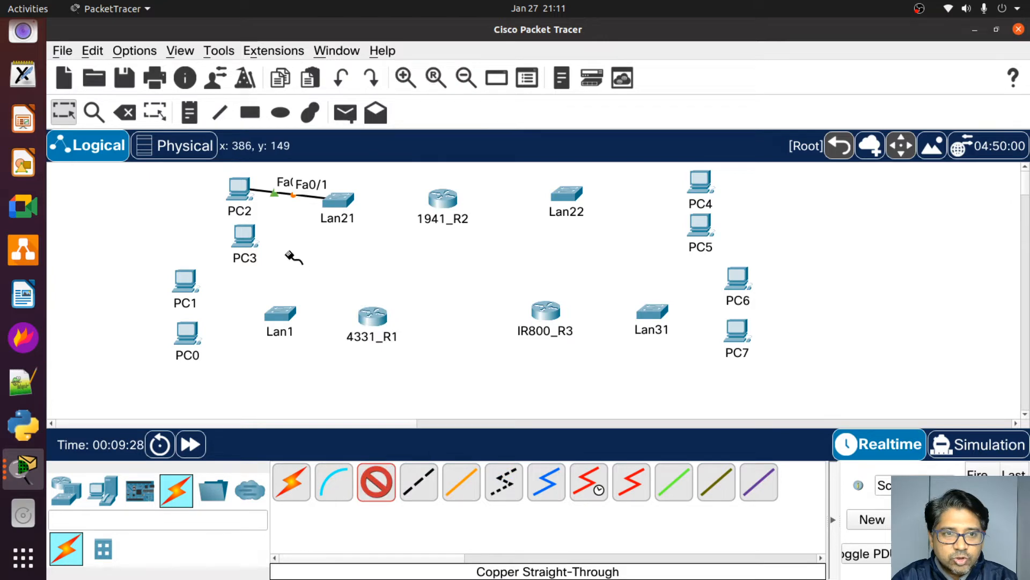
# Step: Connect PC3's FastEthernet0 to Lan21's FastEthernet0/2 with a copper straight-through cable
pyautogui.click(242, 240)
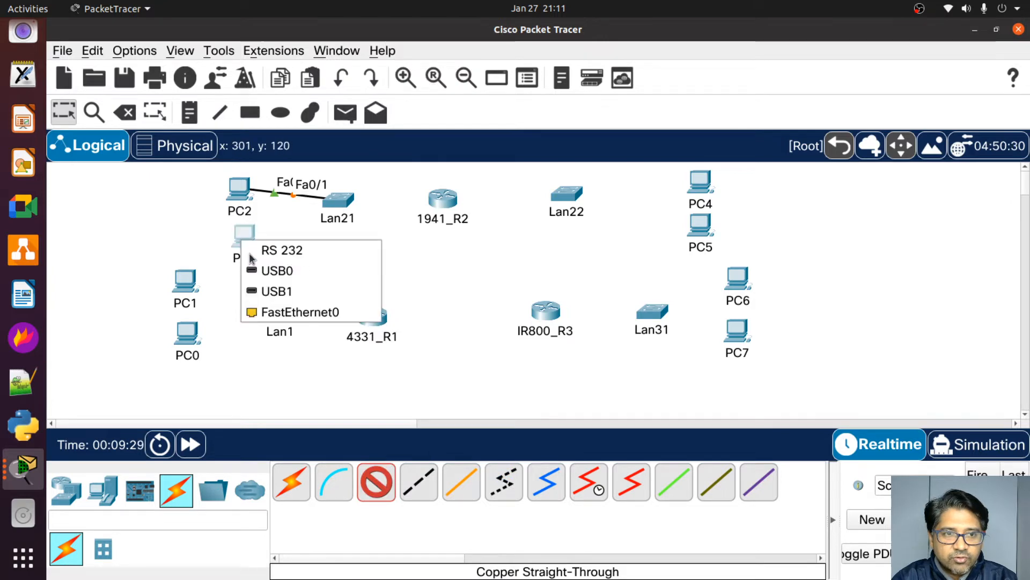
pyautogui.click(274, 311)
pyautogui.click(337, 202)
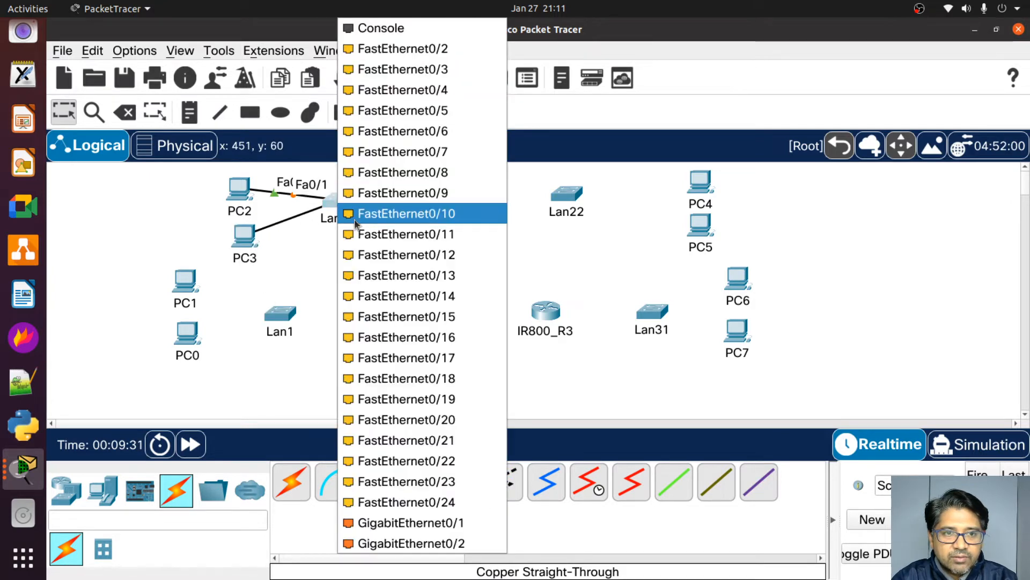
pyautogui.click(395, 51)
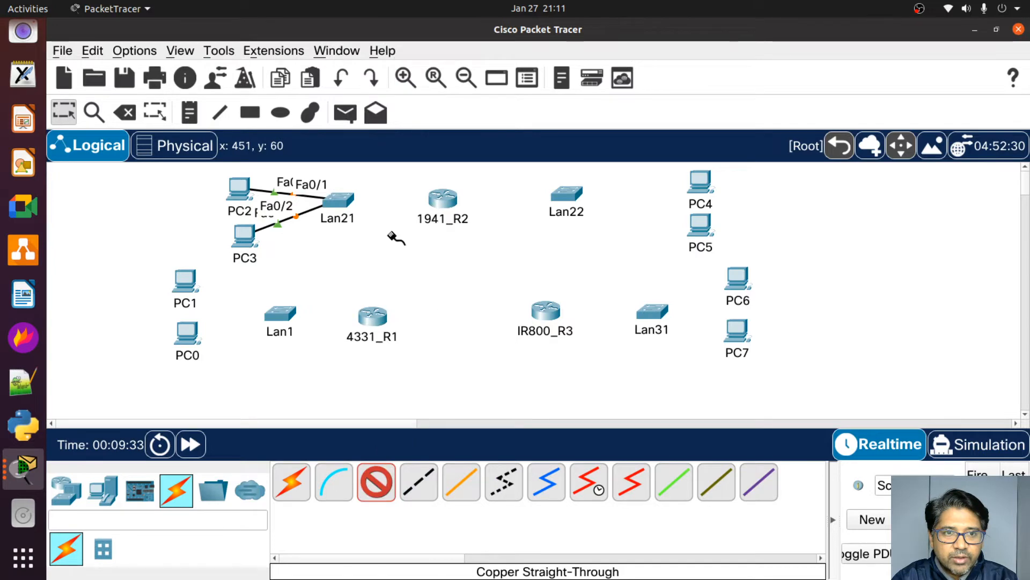
# Step: Link Lan21's GigabitEthernet0/1 to router 1941_R2's GigabitEthernet0/0 with a copper straight-through cable
pyautogui.click(342, 204)
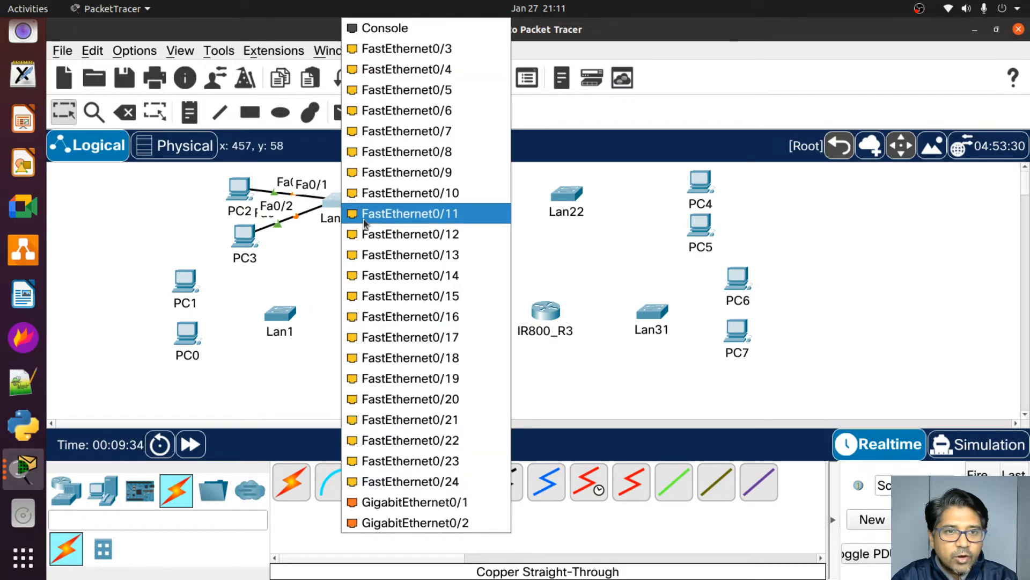
pyautogui.click(413, 503)
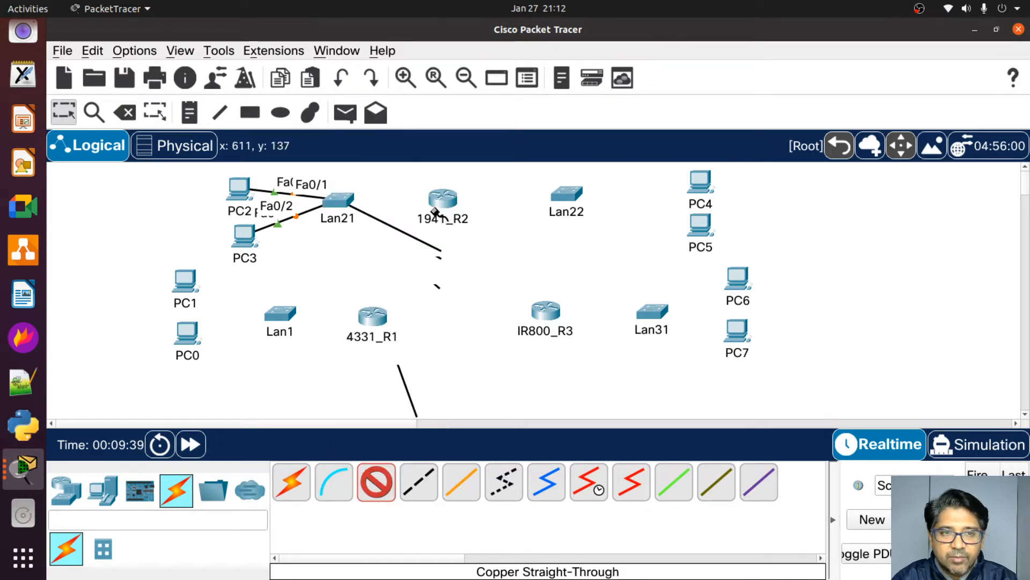
pyautogui.click(443, 201)
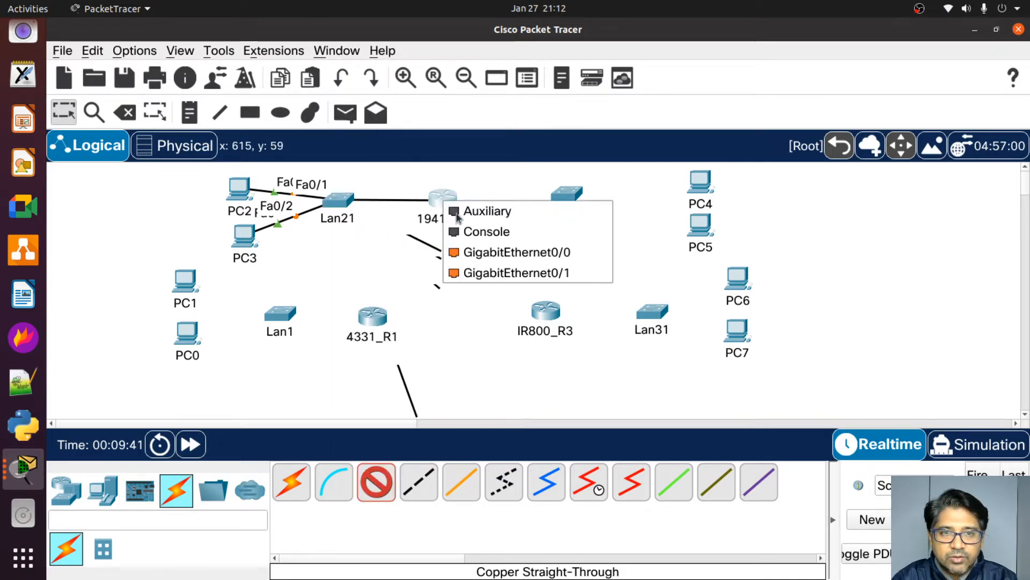
pyautogui.click(507, 252)
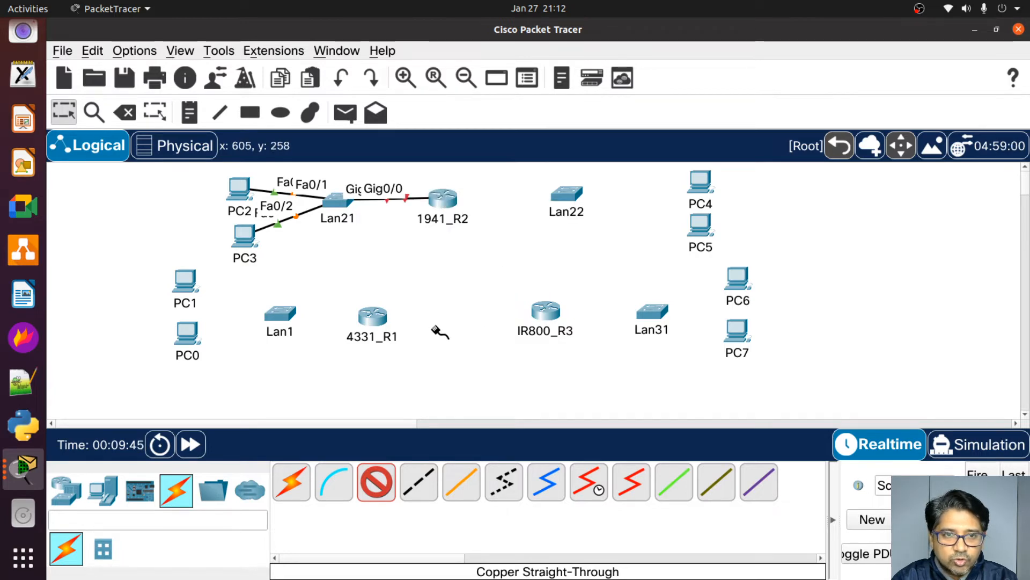
# Step: Link Lan1's GigabitEthernet0/1 to router 4331_R1's GigabitEthernet0/0/0 with a copper straight-through cable
pyautogui.click(280, 314)
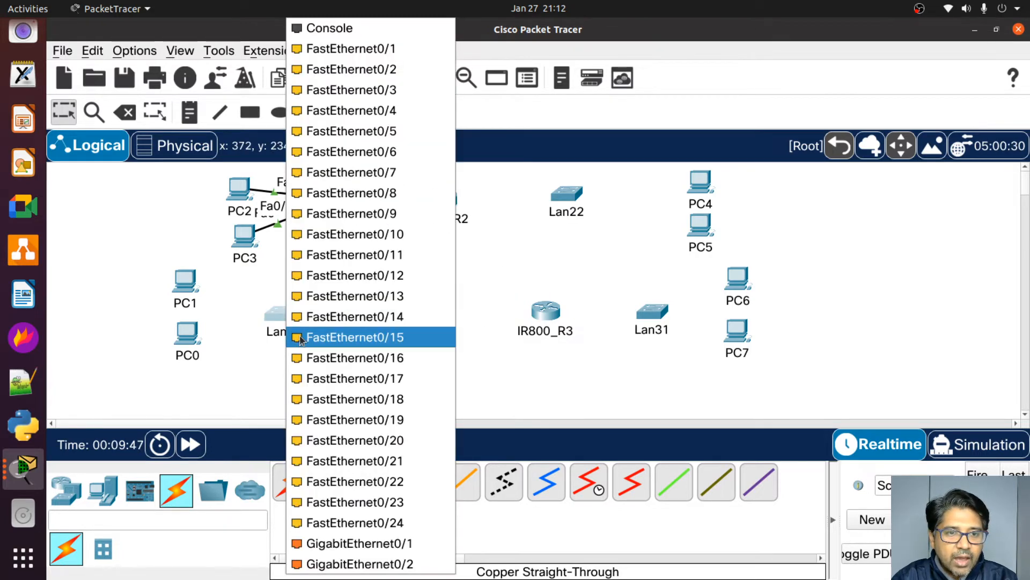
pyautogui.click(339, 543)
pyautogui.click(377, 316)
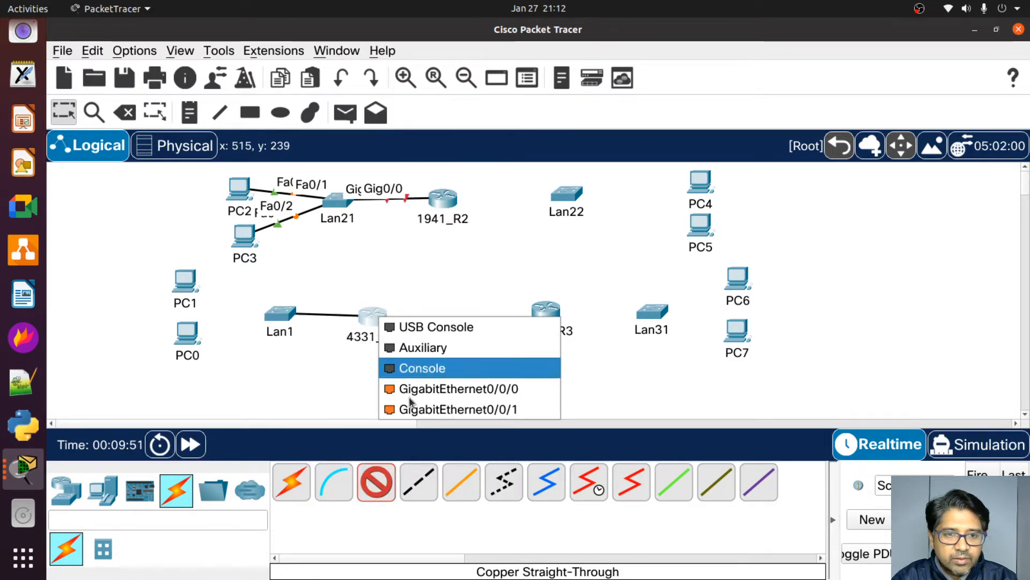
pyautogui.click(421, 389)
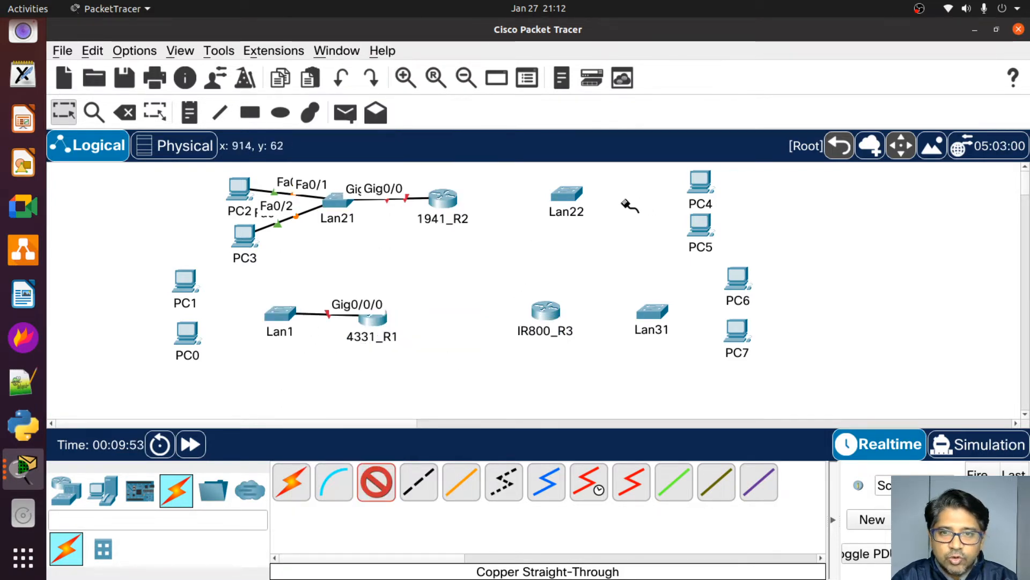
# Step: Link router 1941_R2's GigabitEthernet0/1 to Lan22's FastEthernet0/1 with a copper straight-through cable, and delete that cable again
pyautogui.click(454, 199)
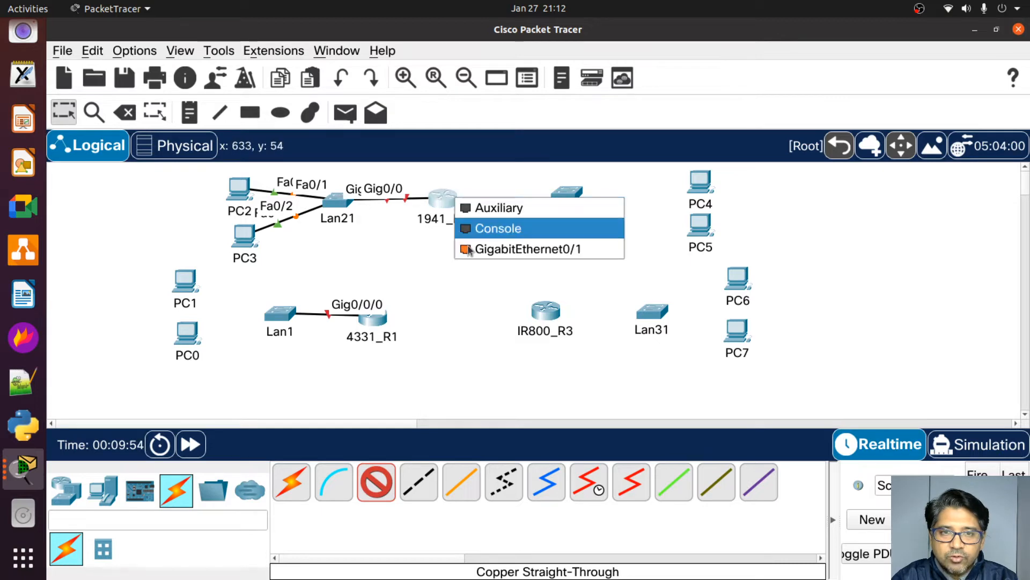
pyautogui.click(502, 249)
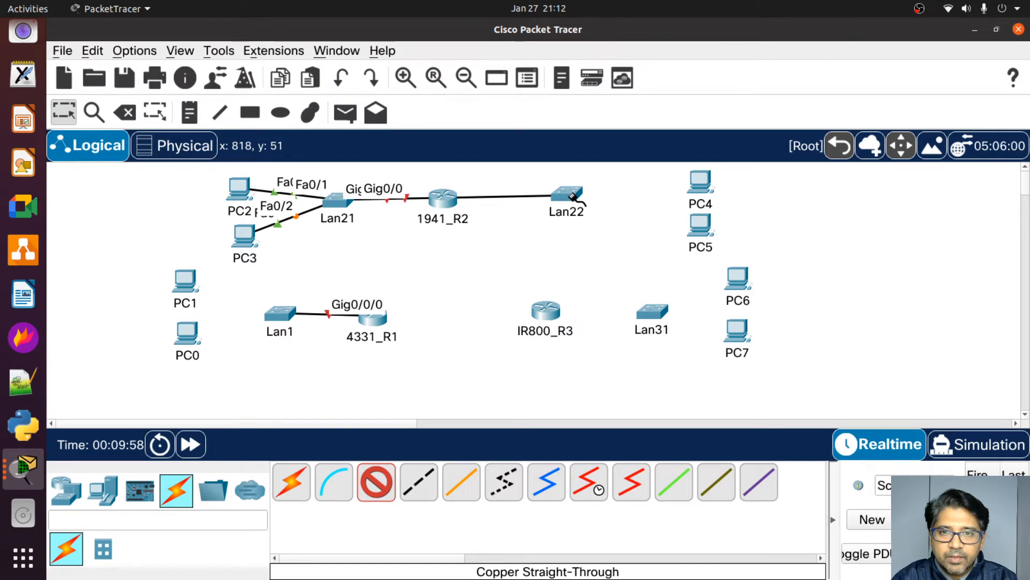
pyautogui.click(573, 196)
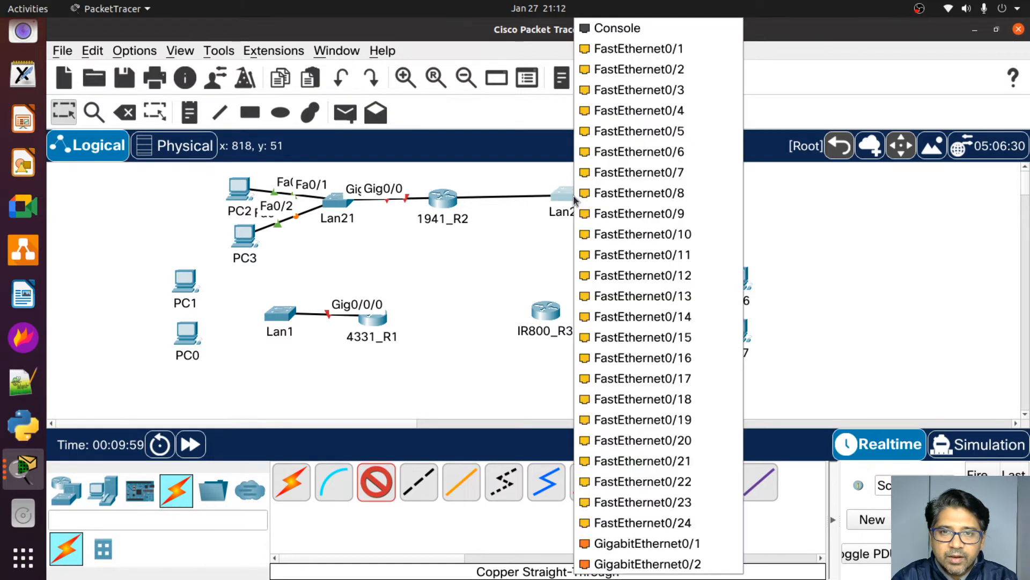
pyautogui.click(646, 49)
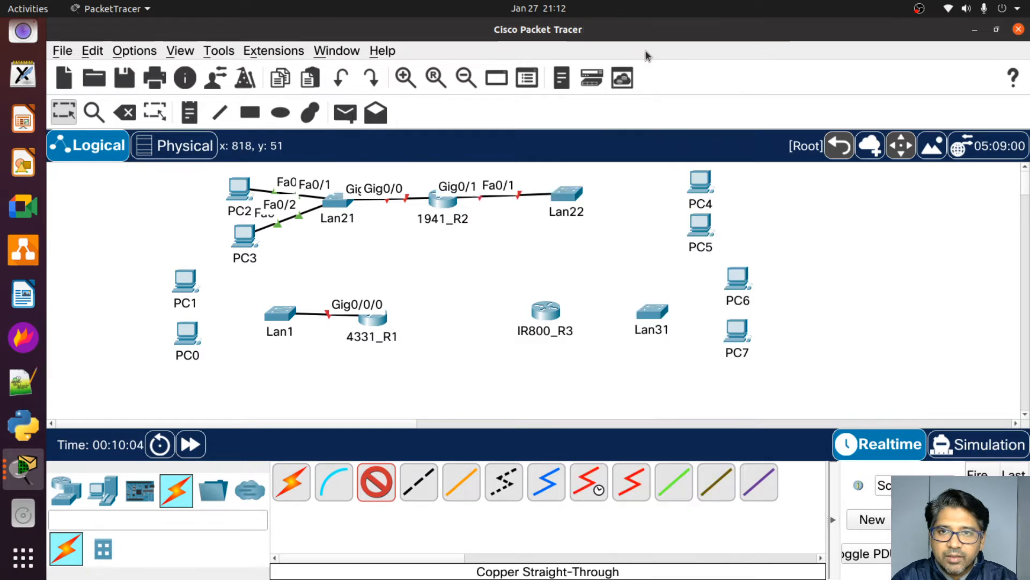
pyautogui.click(124, 112)
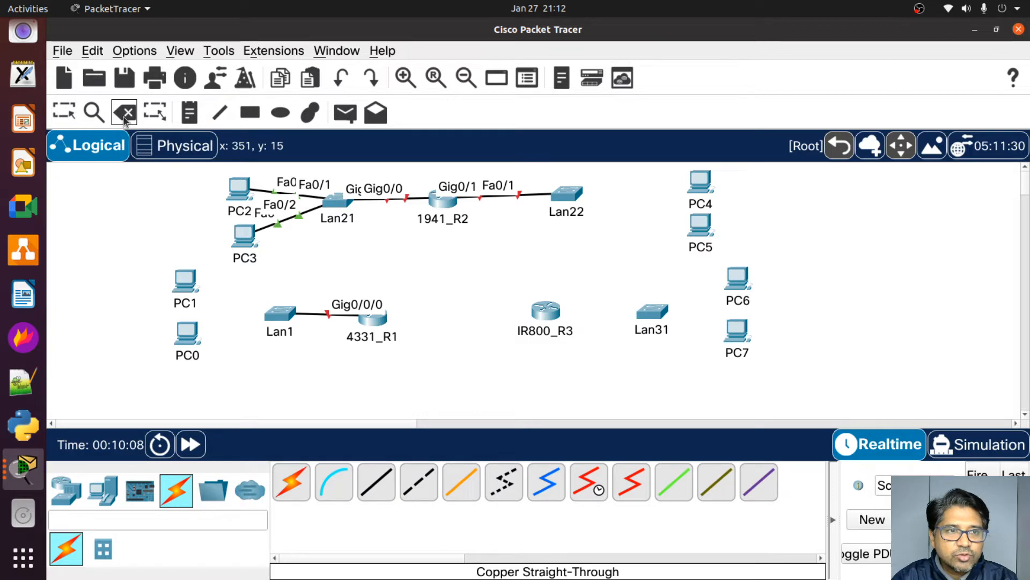
pyautogui.click(536, 193)
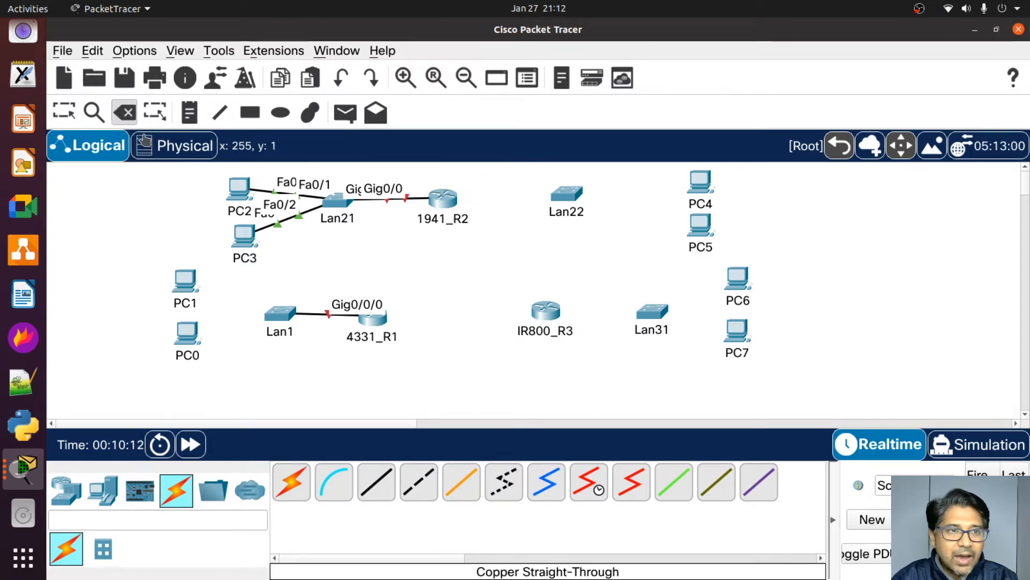
# Step: Link router 1941_R2's GigabitEthernet0/1 to Lan22's GigabitEthernet0/1 with a copper straight-through cable
pyautogui.click(374, 485)
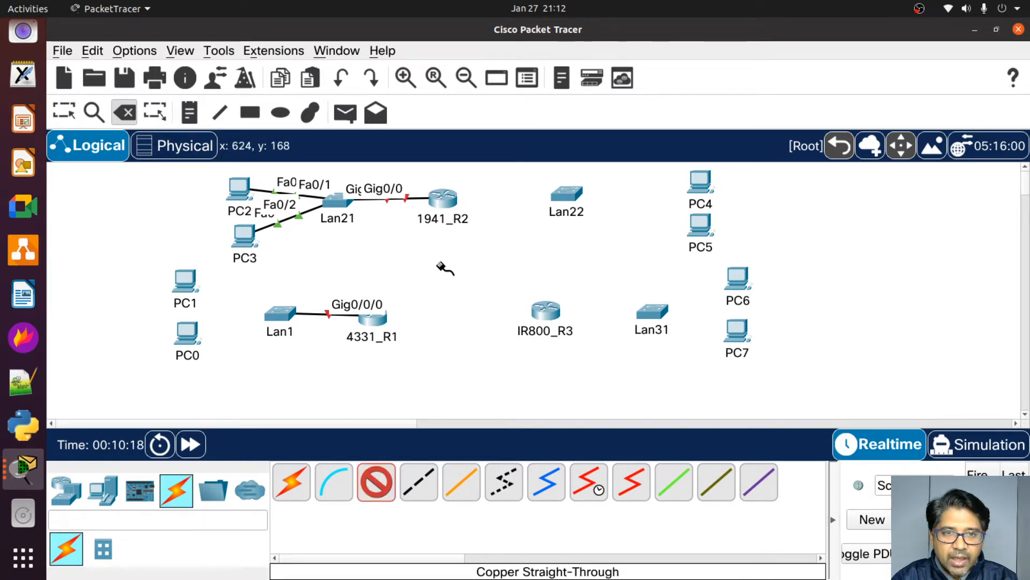
pyautogui.click(452, 198)
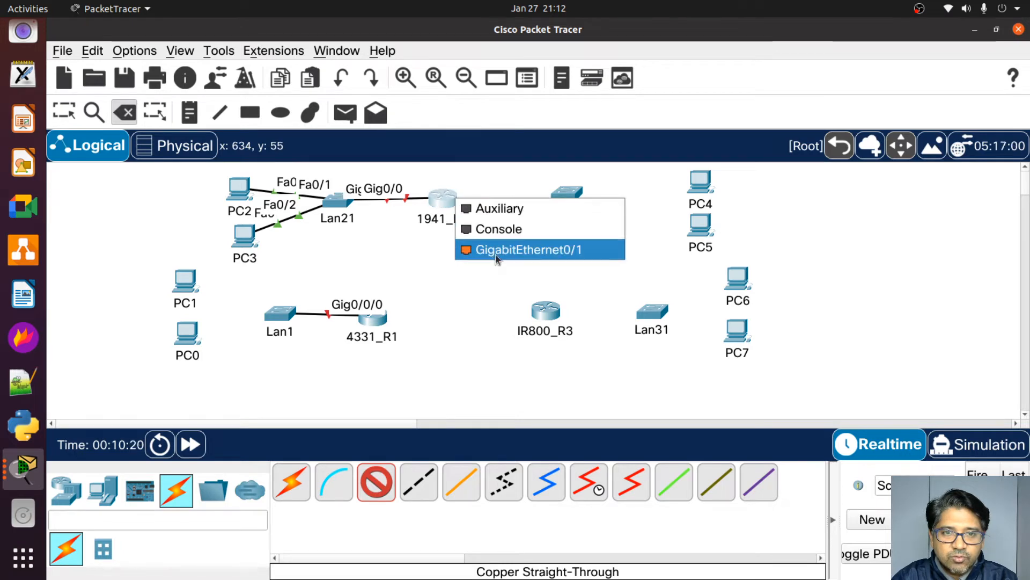
pyautogui.click(498, 250)
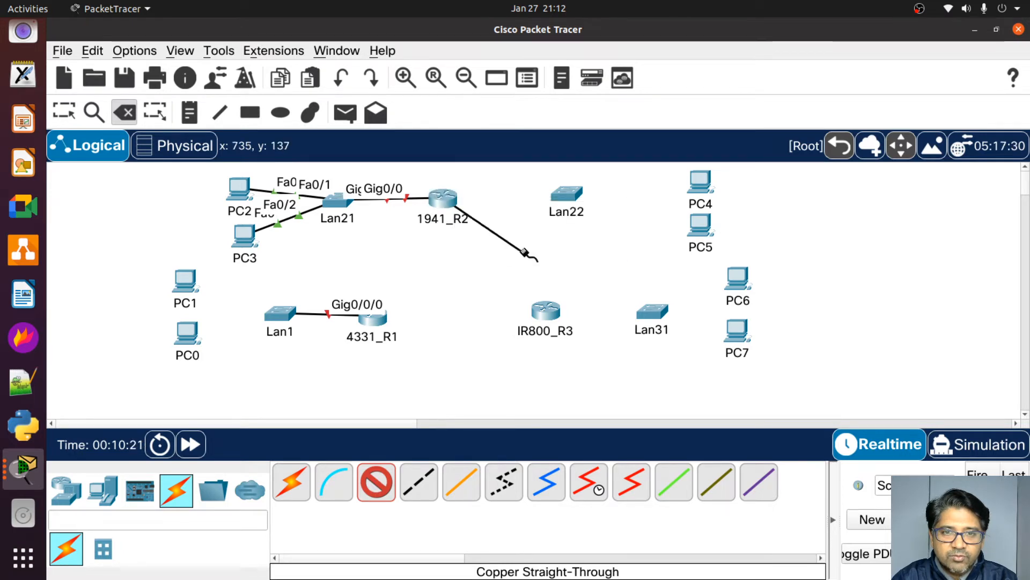
pyautogui.click(564, 194)
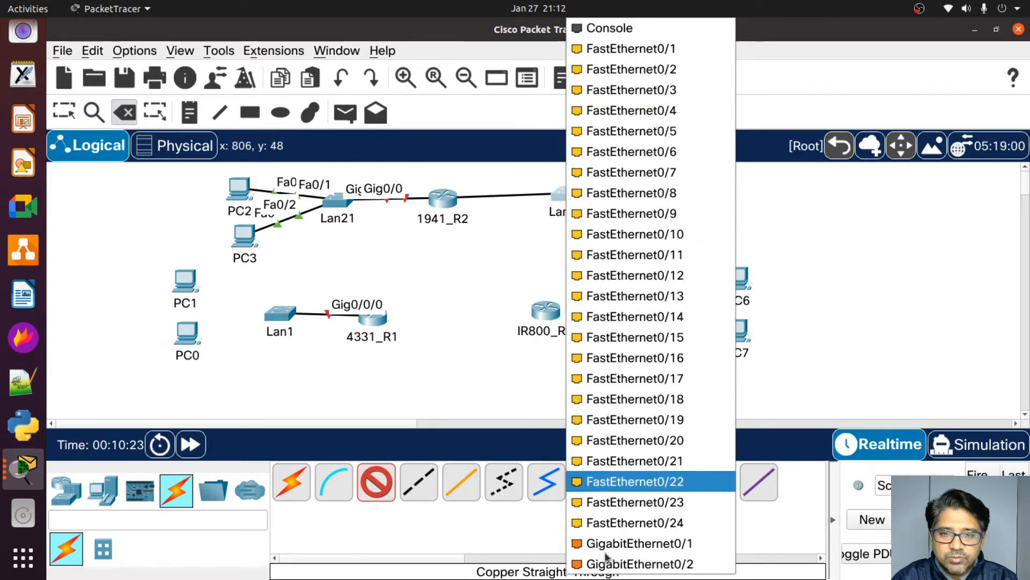
pyautogui.click(618, 548)
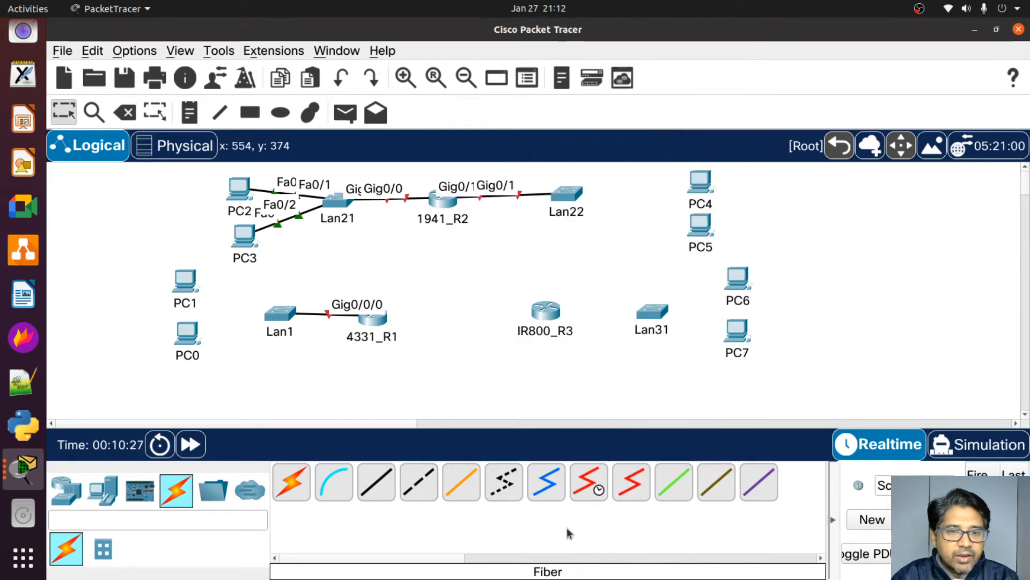
# Step: Connect Lan22's FastEthernet0/1 to PC4's FastEthernet0 with a copper straight-through cable
pyautogui.click(377, 485)
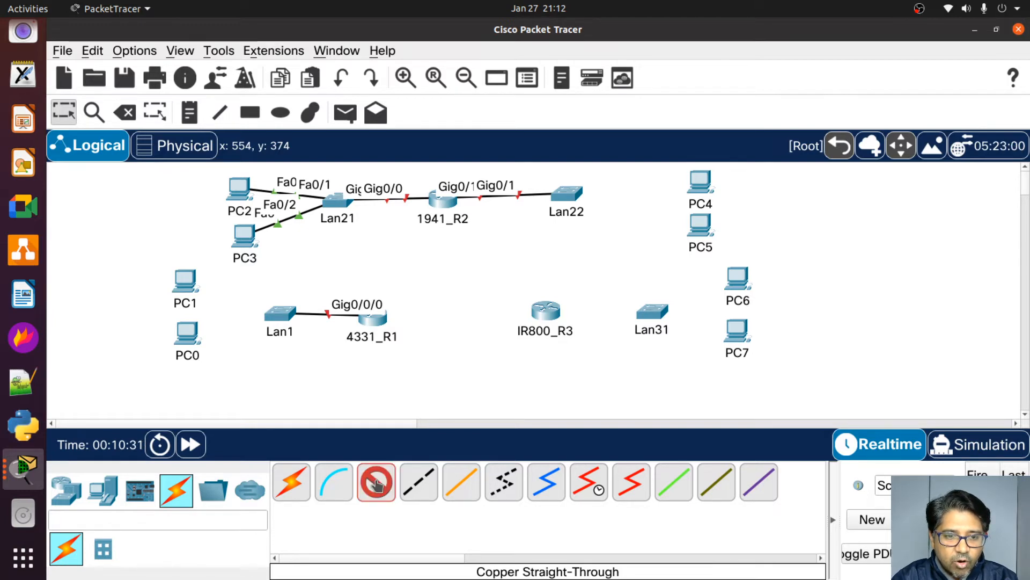
pyautogui.click(377, 487)
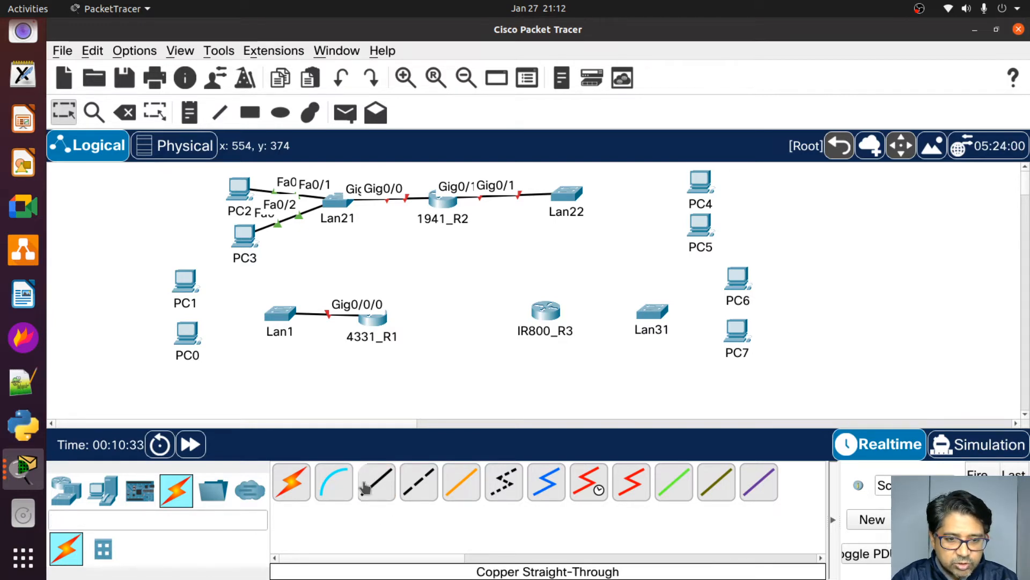
pyautogui.click(375, 486)
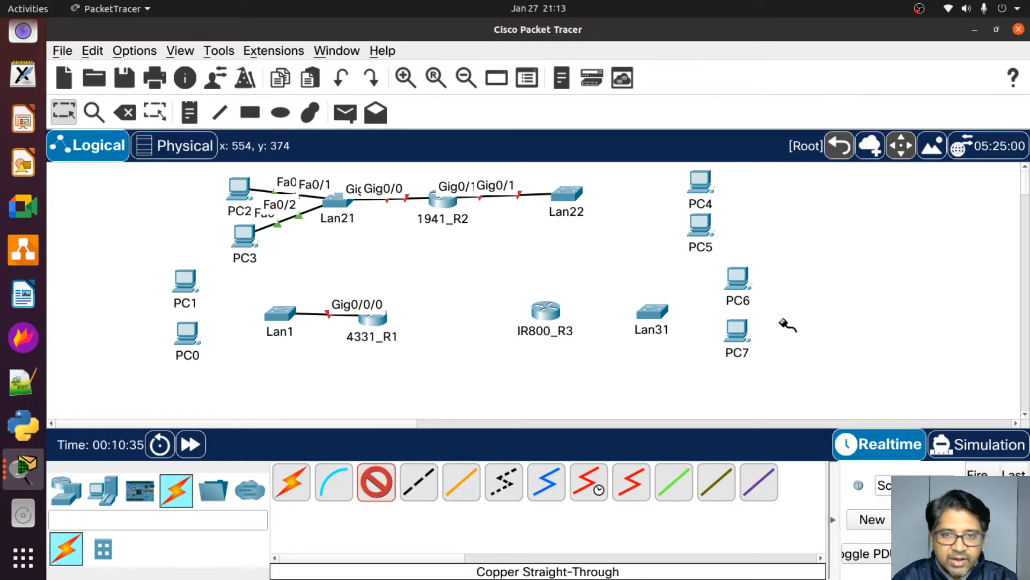
pyautogui.click(573, 194)
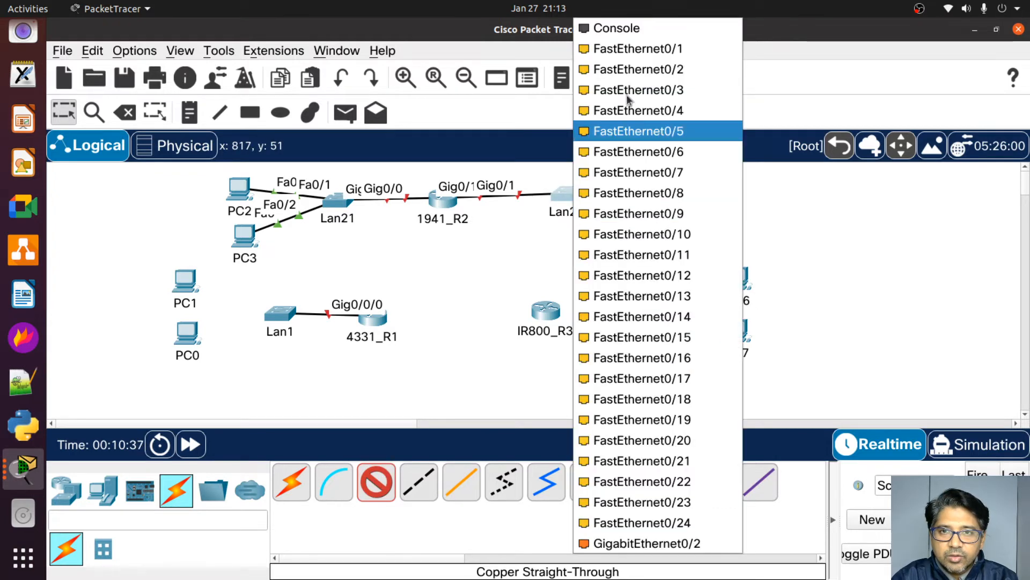
pyautogui.click(632, 50)
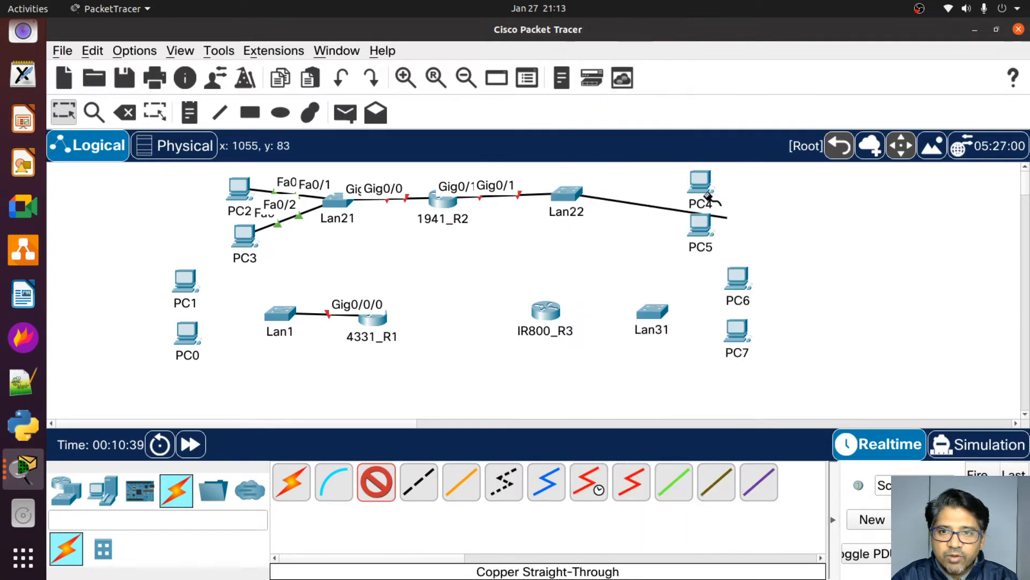
pyautogui.click(699, 182)
pyautogui.click(752, 257)
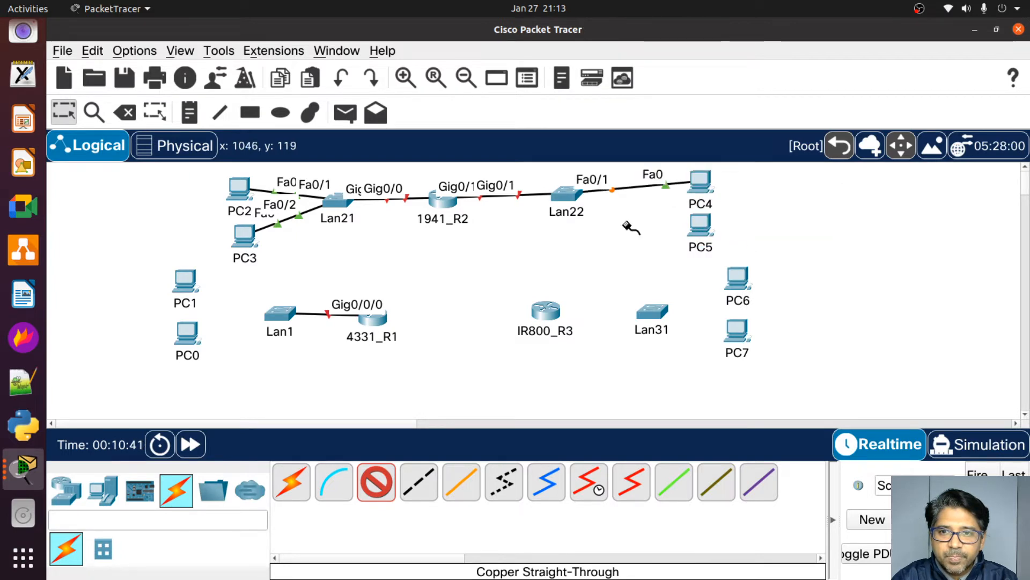
# Step: Connect Lan22's FastEthernet0/2 to PC5's FastEthernet0 with a copper straight-through cable
pyautogui.click(568, 195)
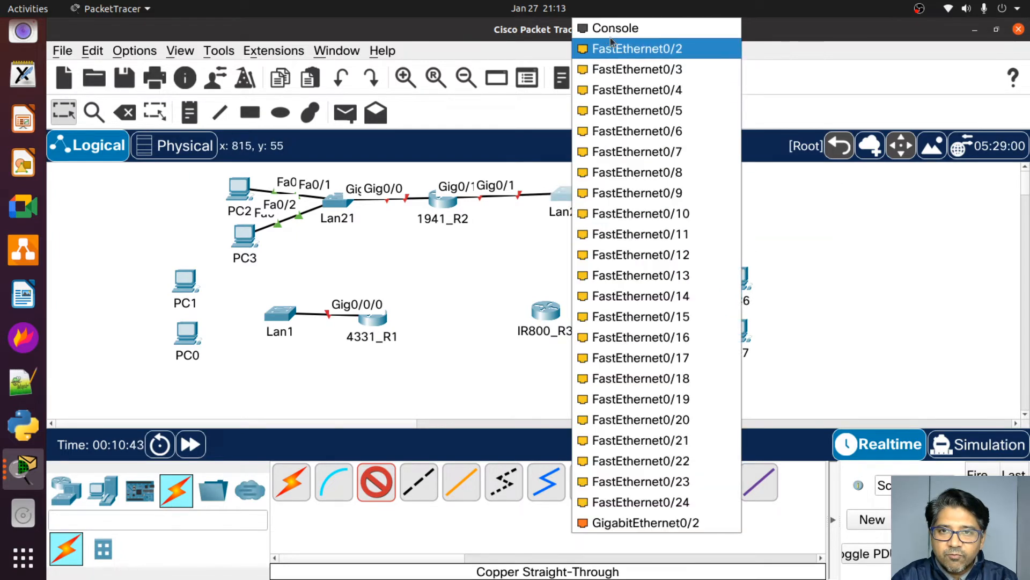
pyautogui.click(617, 53)
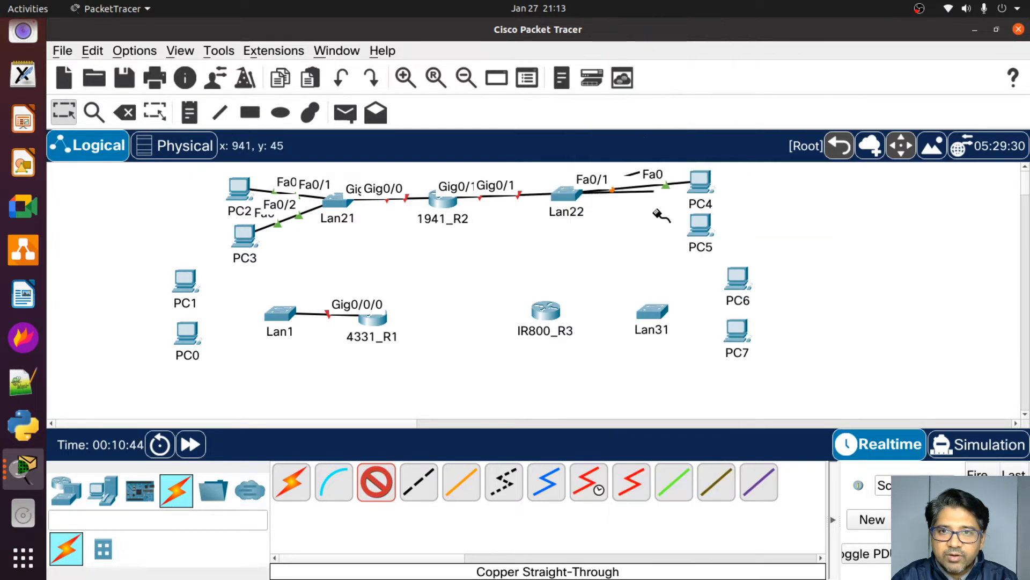
pyautogui.click(697, 227)
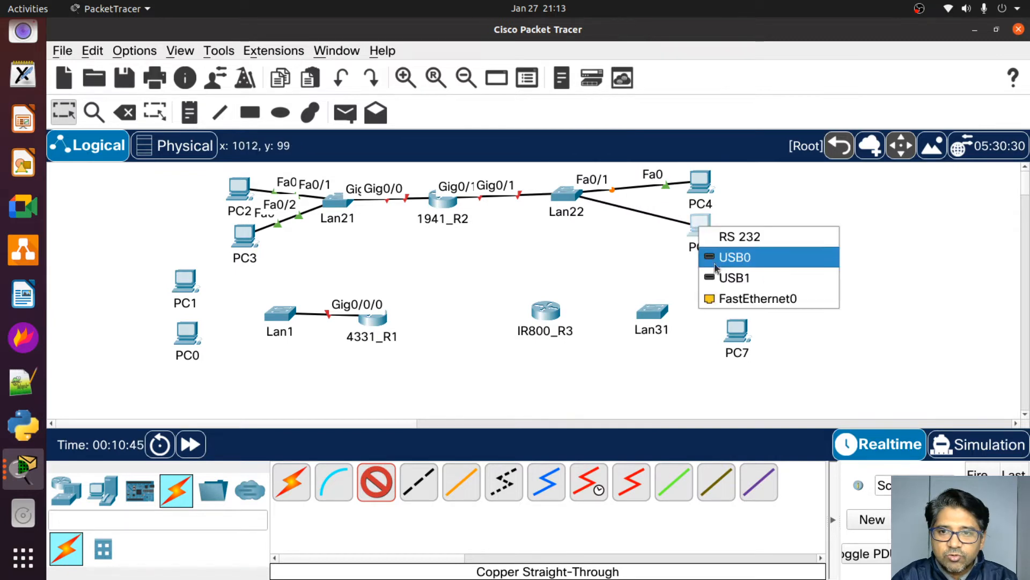
pyautogui.click(734, 309)
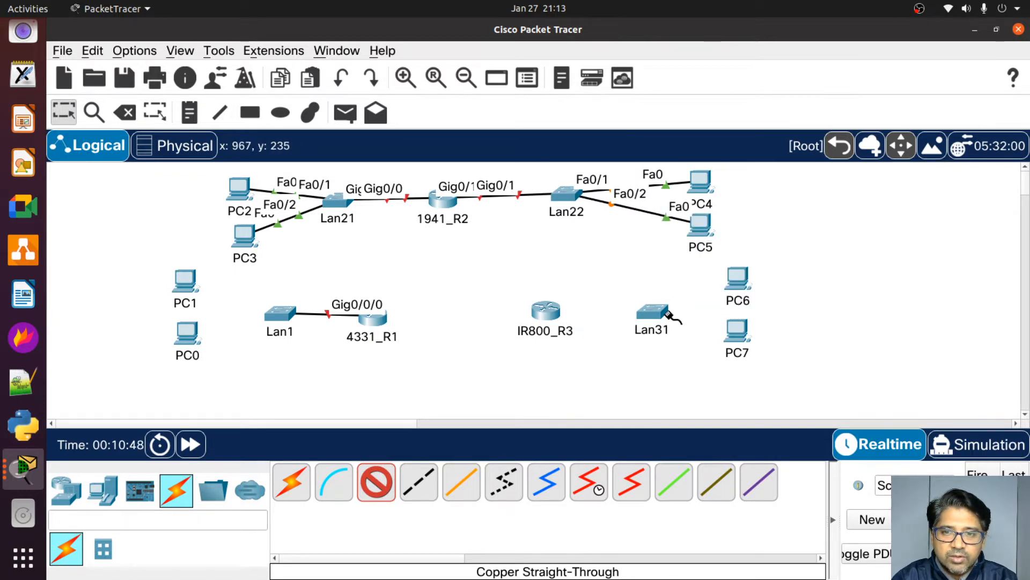
# Step: Connect Lan31's FastEthernet0/1 to PC6's FastEthernet0 with a copper straight-through cable
pyautogui.click(653, 311)
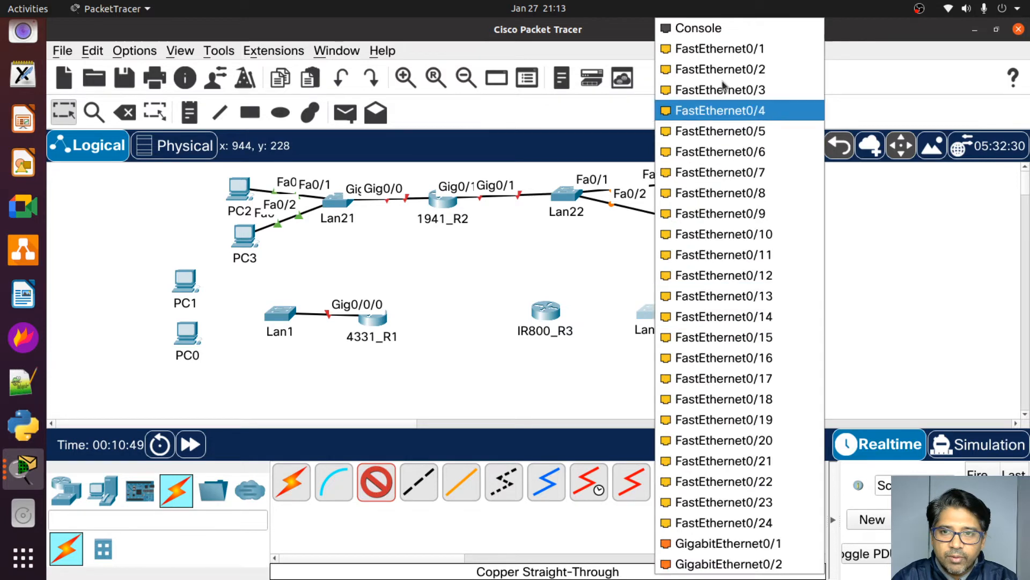
pyautogui.click(709, 49)
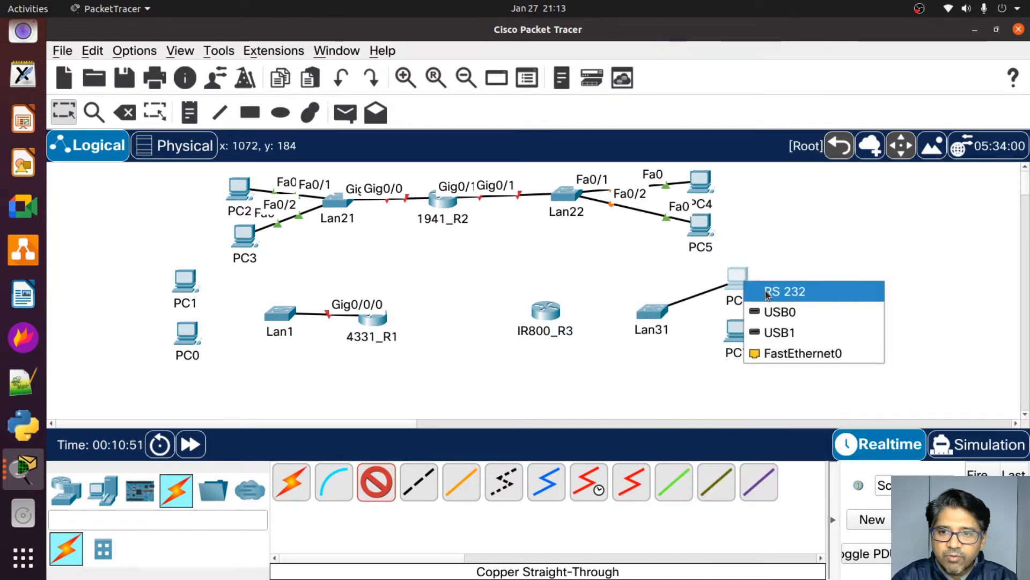
pyautogui.click(772, 355)
# Step: Connect Lan31's FastEthernet0/2 to PC7's FastEthernet0 with a copper straight-through cable
pyautogui.click(660, 311)
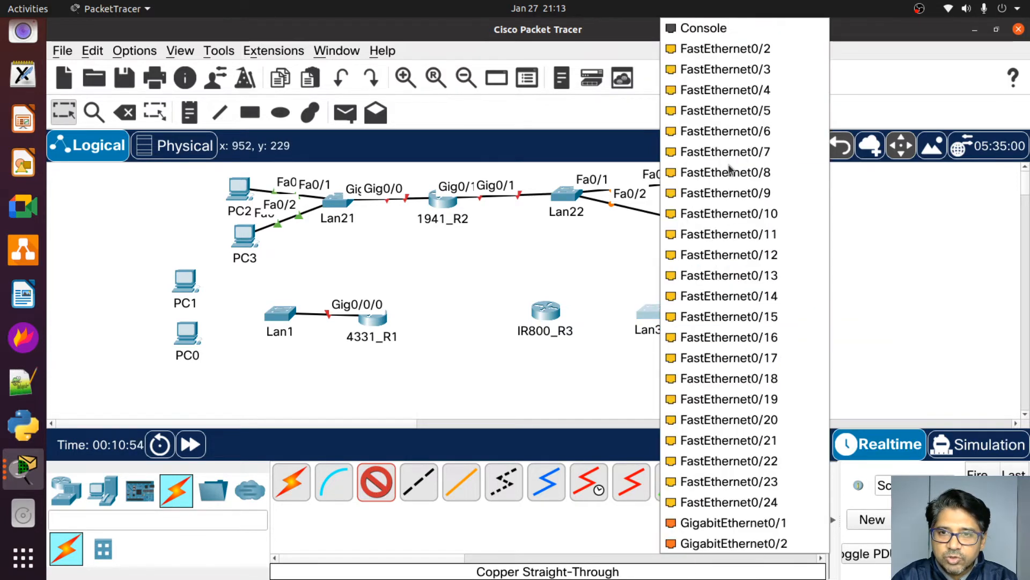
pyautogui.click(718, 50)
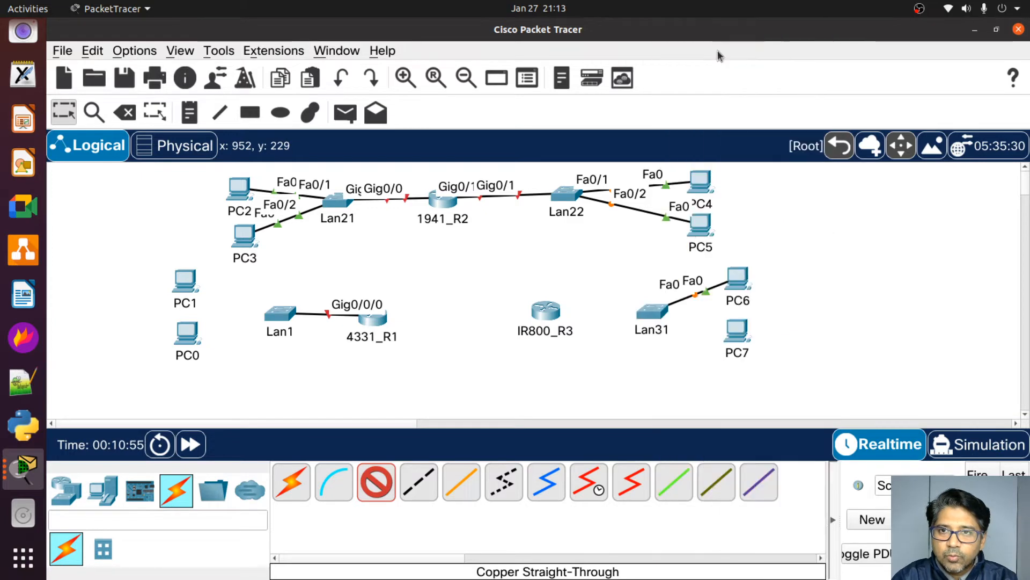
pyautogui.click(740, 331)
pyautogui.click(785, 407)
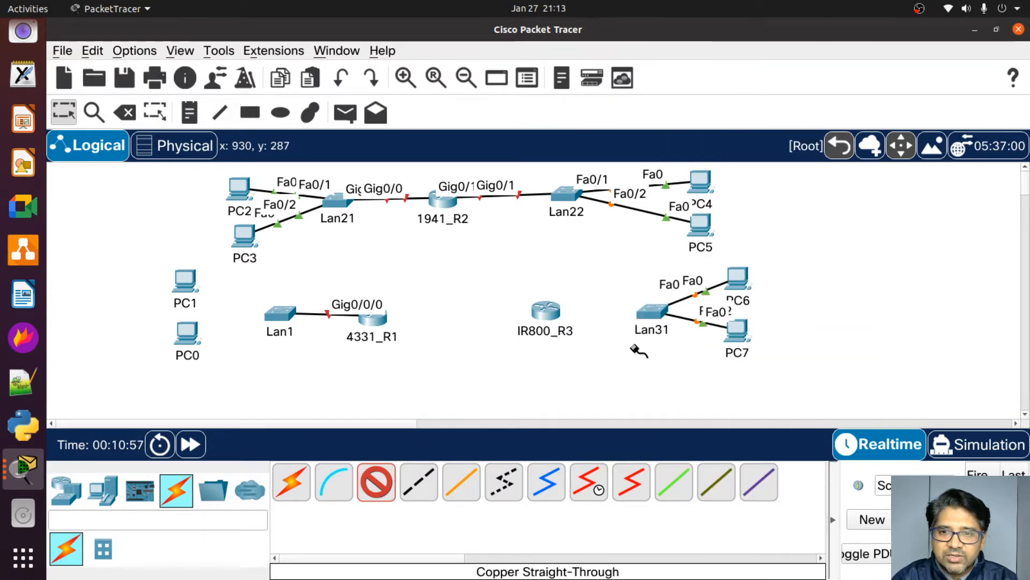
# Step: Link router IR800_R3's GigabitEthernet1 to Lan31's GigabitEthernet0/1 with a copper straight-through cable
pyautogui.click(549, 310)
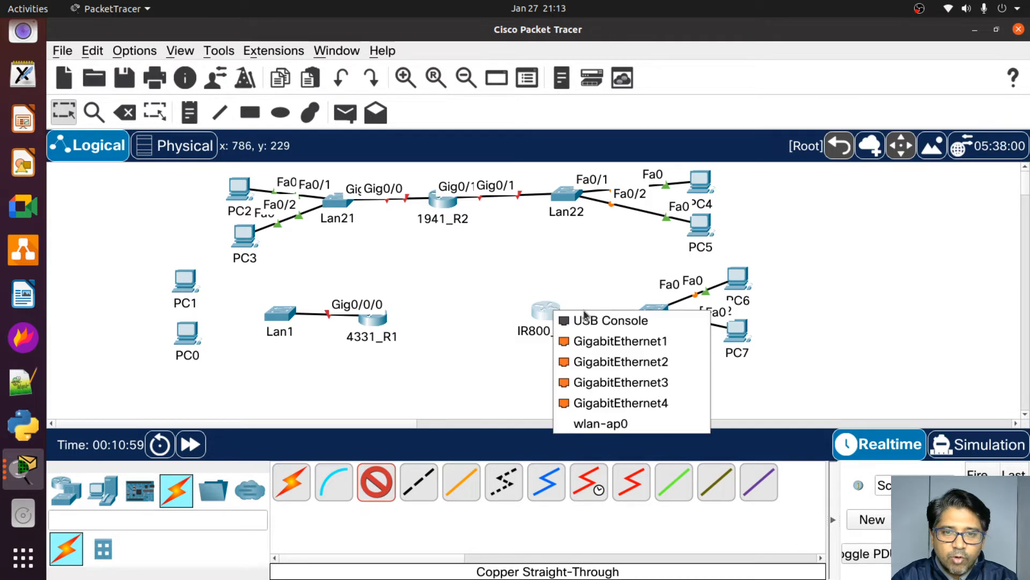
pyautogui.click(608, 341)
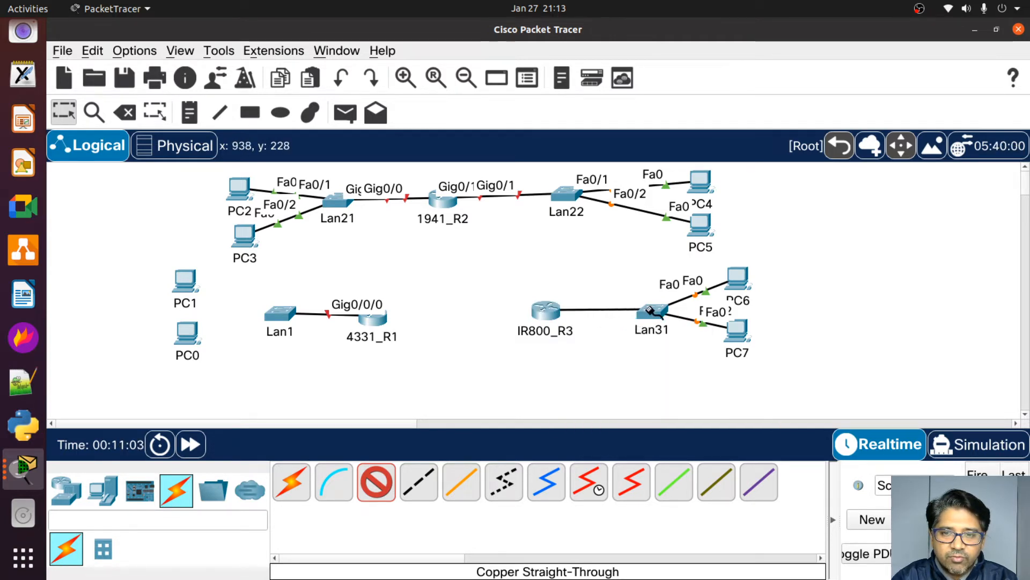
pyautogui.click(649, 311)
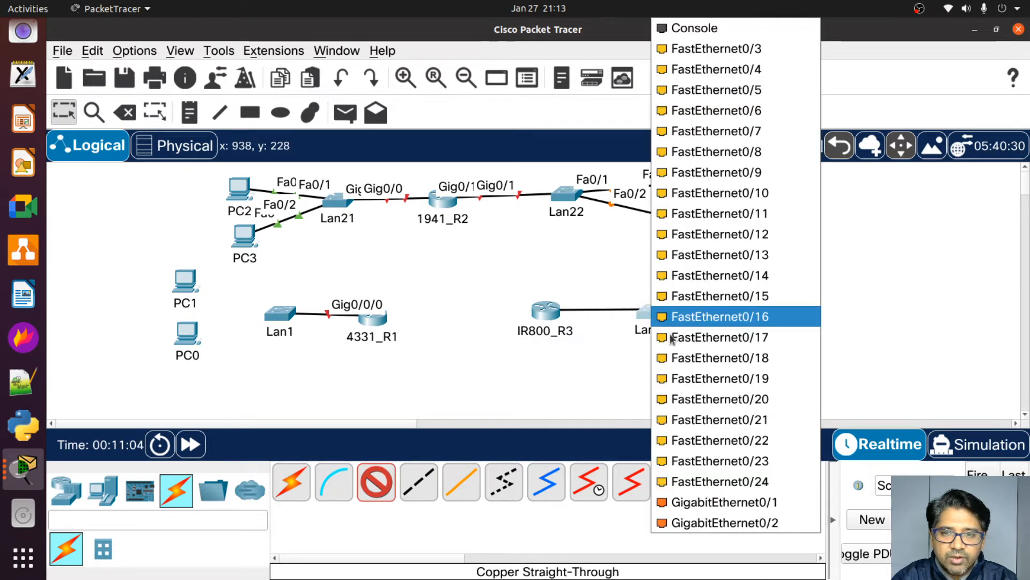
pyautogui.click(734, 502)
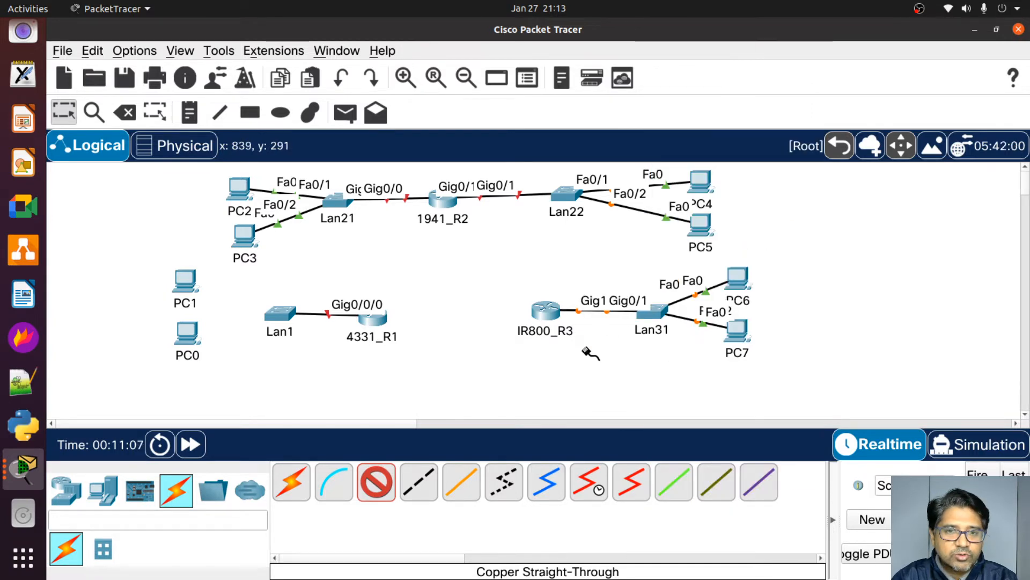
# Step: Connect PC1's FastEthernet0 to Lan1's FastEthernet0/1 with a copper straight-through cable
pyautogui.click(193, 285)
pyautogui.click(251, 358)
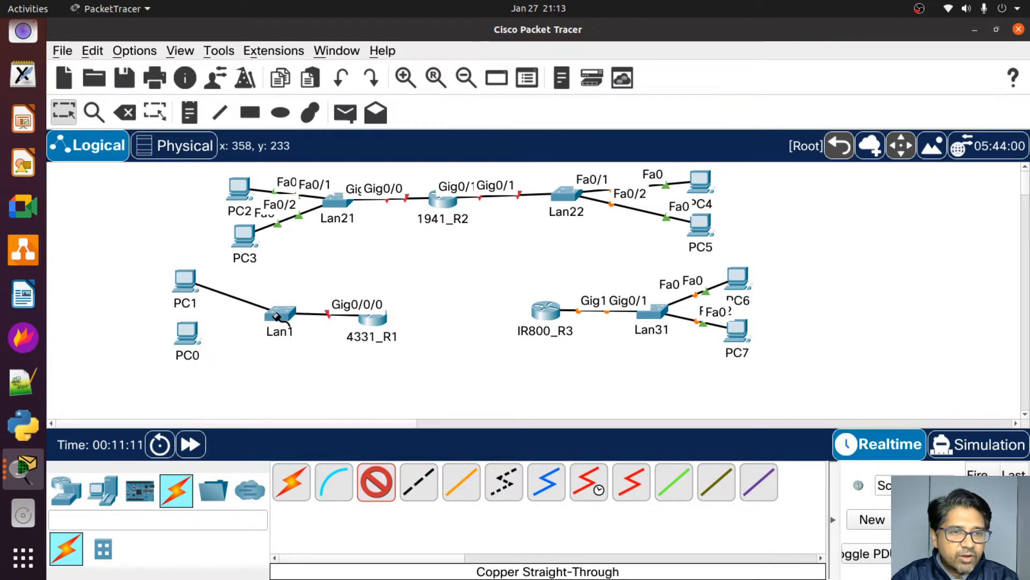
pyautogui.click(276, 316)
pyautogui.click(333, 46)
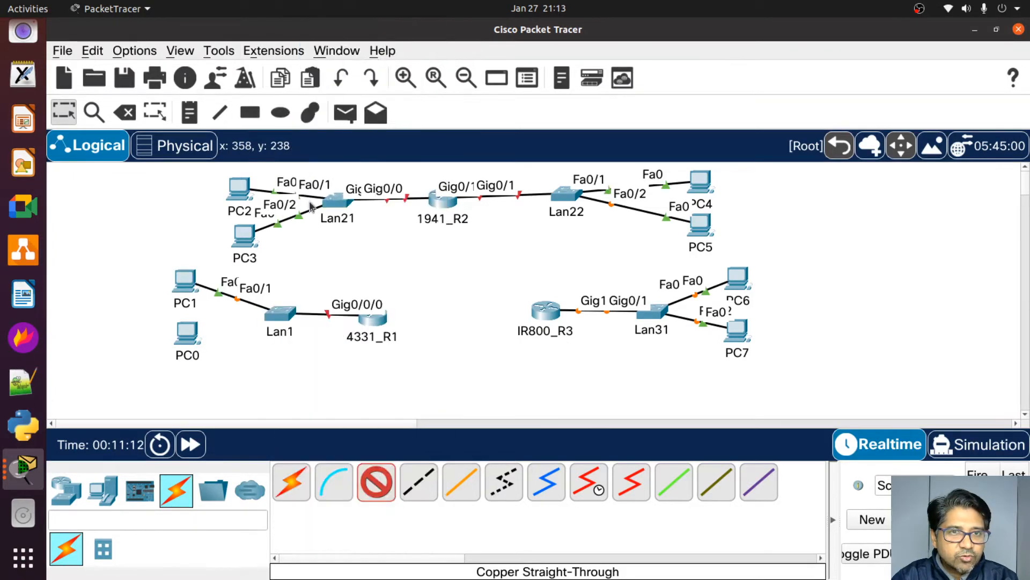
# Step: Connect PC0's FastEthernet0 to Lan1's FastEthernet0/2 with a copper straight-through cable
pyautogui.click(198, 332)
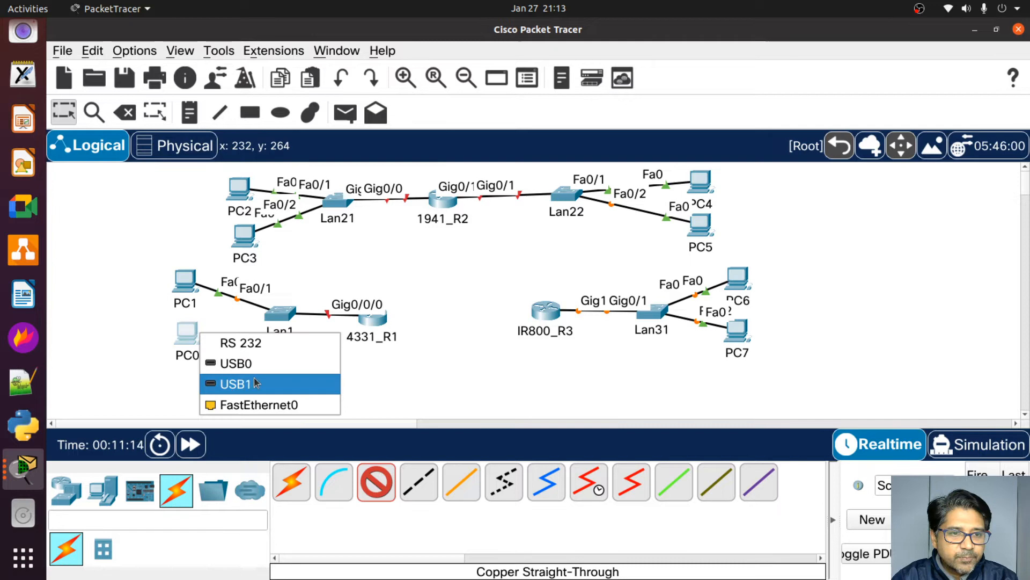
pyautogui.click(247, 407)
pyautogui.click(277, 316)
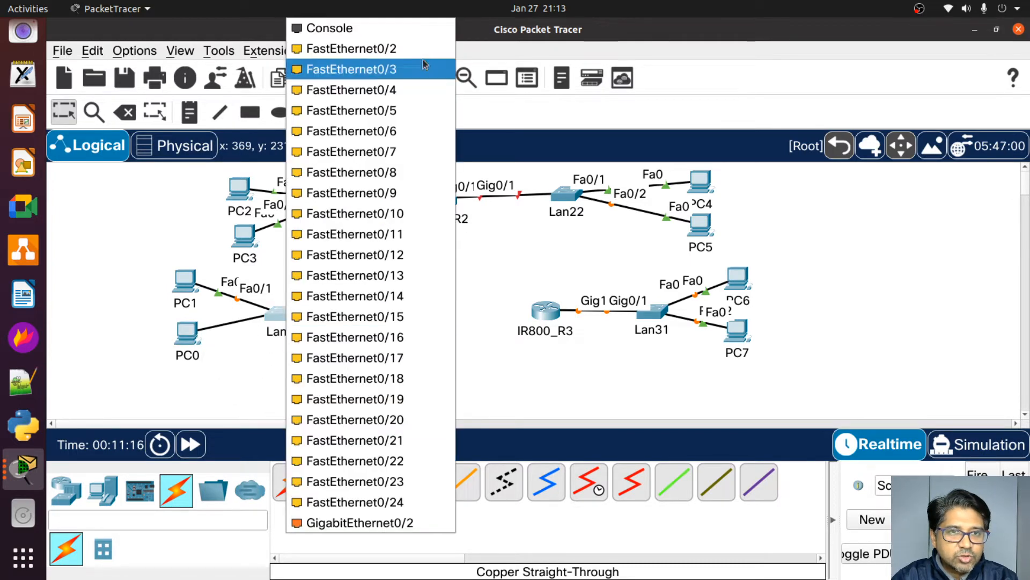
pyautogui.click(379, 51)
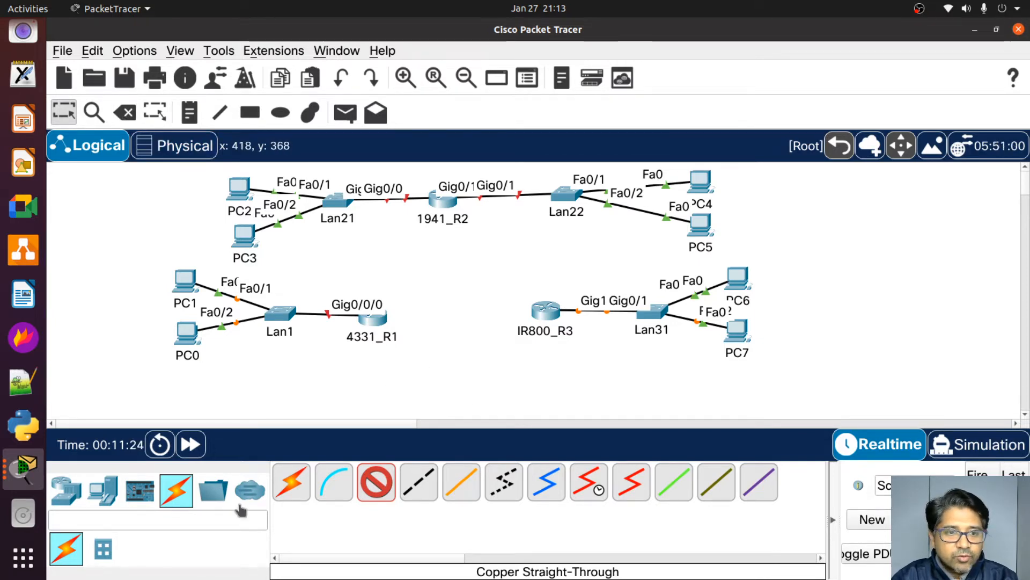
# Step: Leave the cabling mode and save the topology as a Packet Tracer activity file named 27Jan2022_Router
pyautogui.click(377, 484)
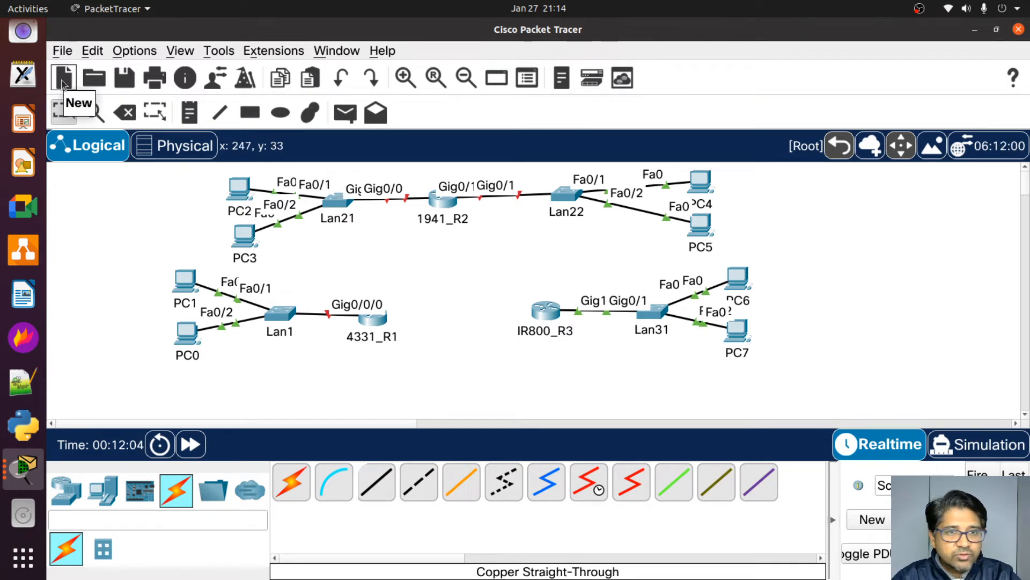
pyautogui.click(65, 52)
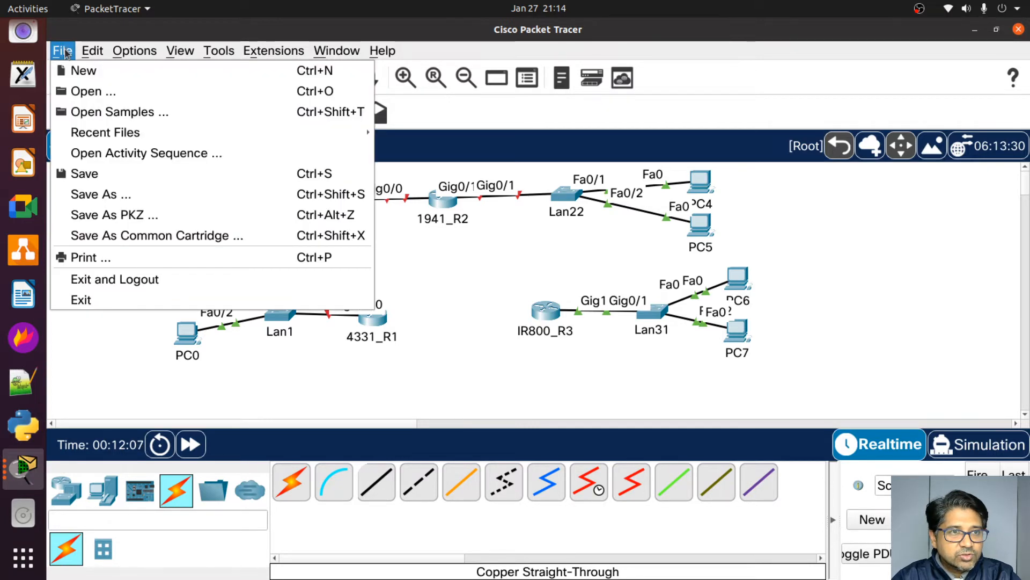
pyautogui.click(109, 200)
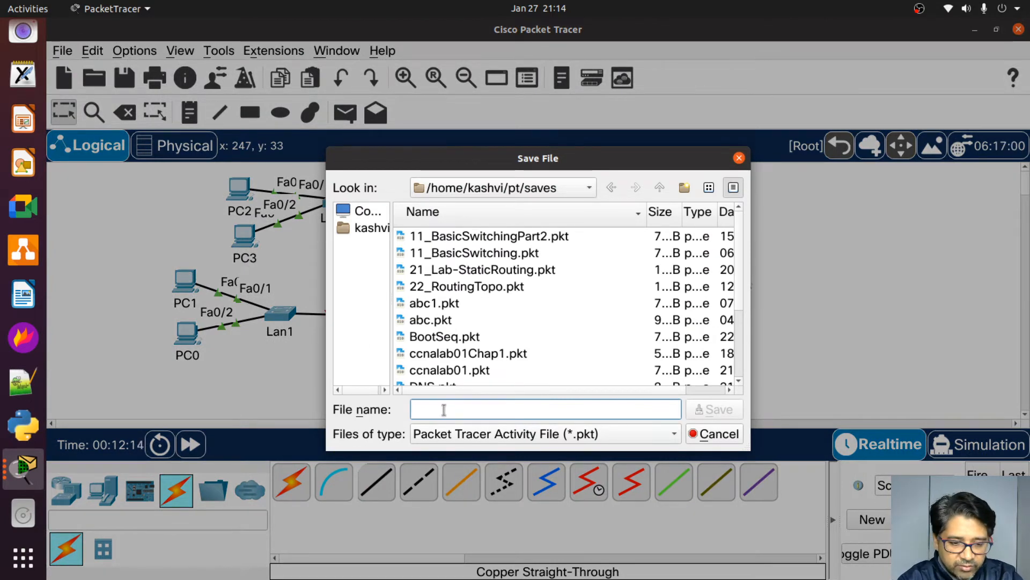
pyautogui.write('27')
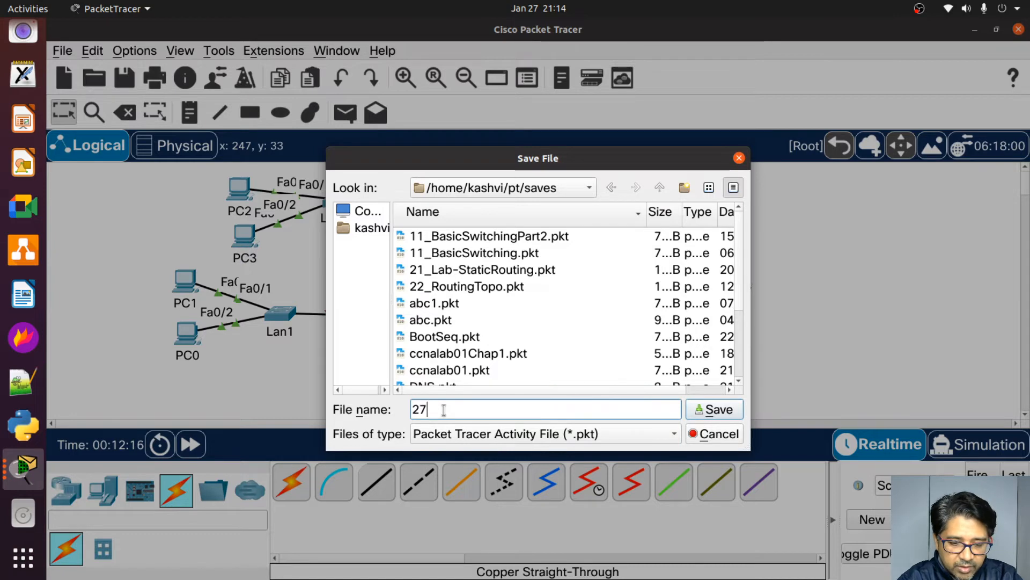
pyautogui.write('Jan')
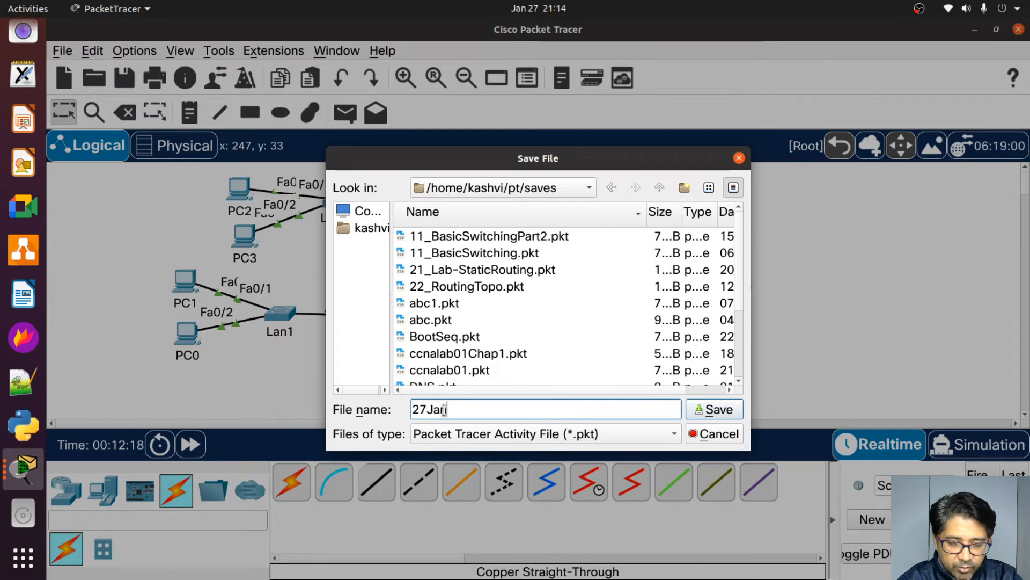
pyautogui.write('2022')
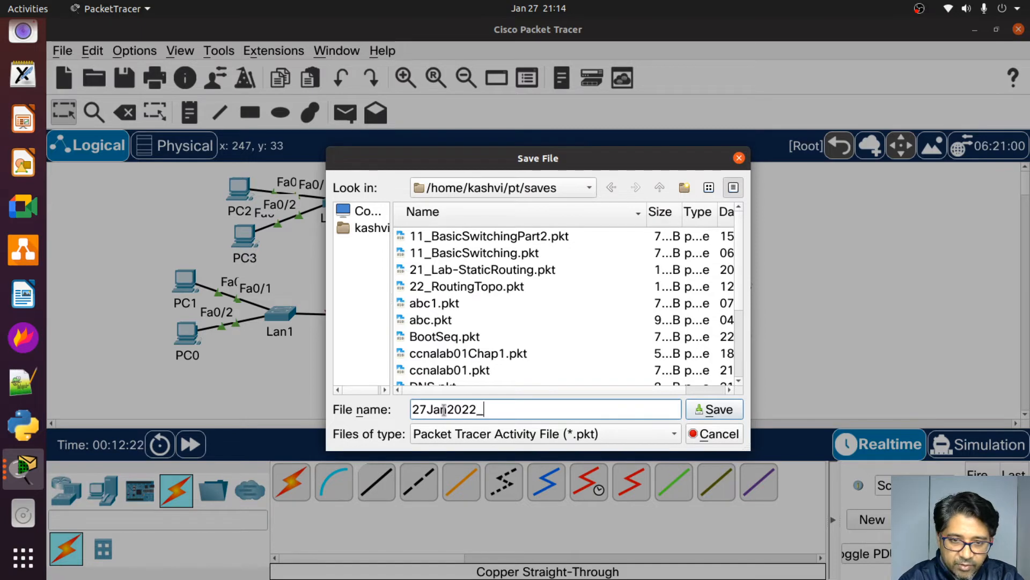
pyautogui.write('_Router')
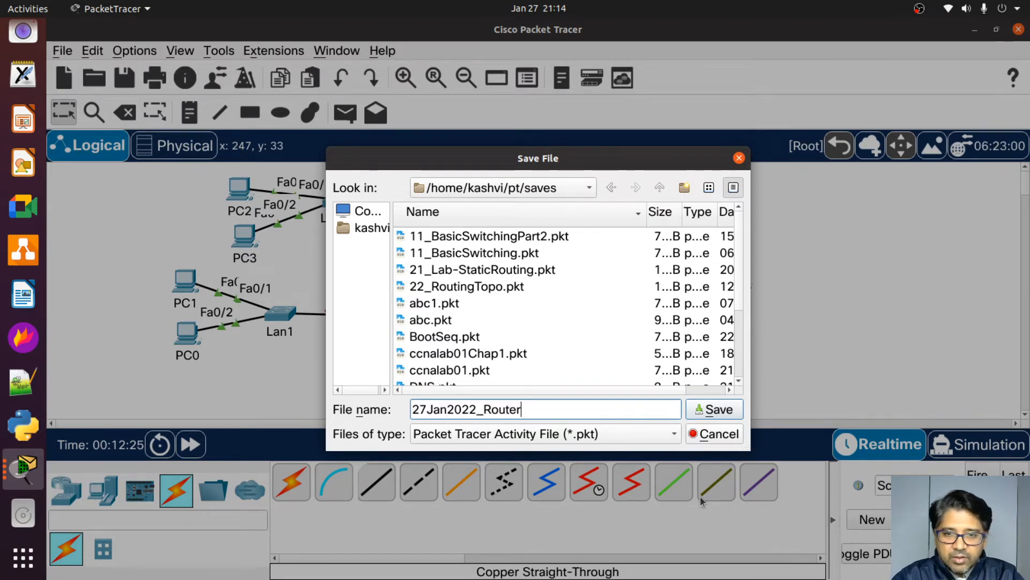
pyautogui.click(718, 410)
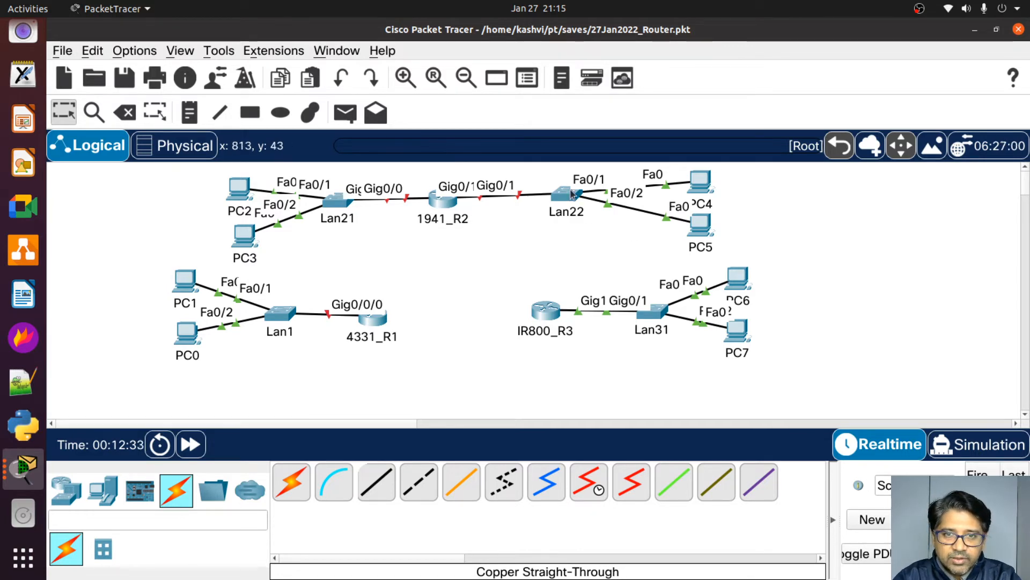
# Step: Spread out the 1941_R2 network by moving Lan22, Lan21, PC2 and PC3 slightly outwards from the router
pyautogui.moveTo(572, 194); pyautogui.dragTo(584, 194)
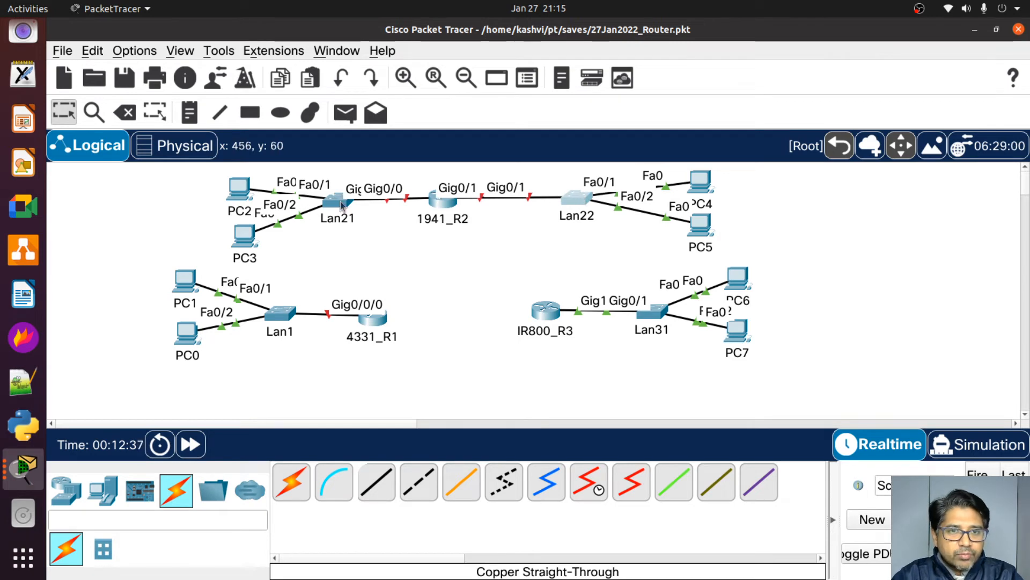
pyautogui.moveTo(341, 205); pyautogui.dragTo(338, 204)
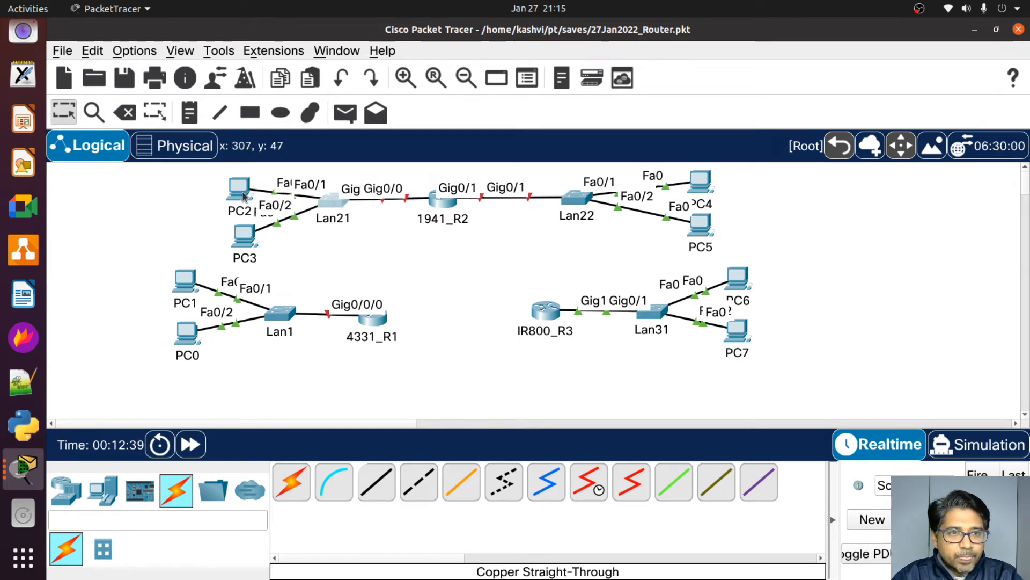
pyautogui.moveTo(243, 195); pyautogui.dragTo(225, 189)
pyautogui.moveTo(242, 241); pyautogui.dragTo(222, 236)
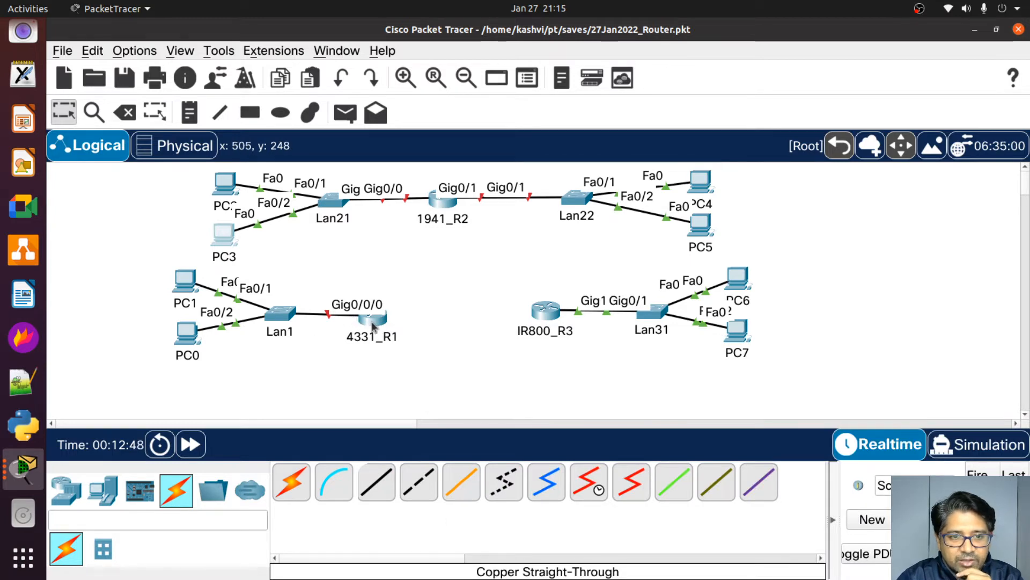
# Step: Open router 4331_R1's command line beside the topology and enter privileged EXEC mode
pyautogui.moveTo(374, 326)
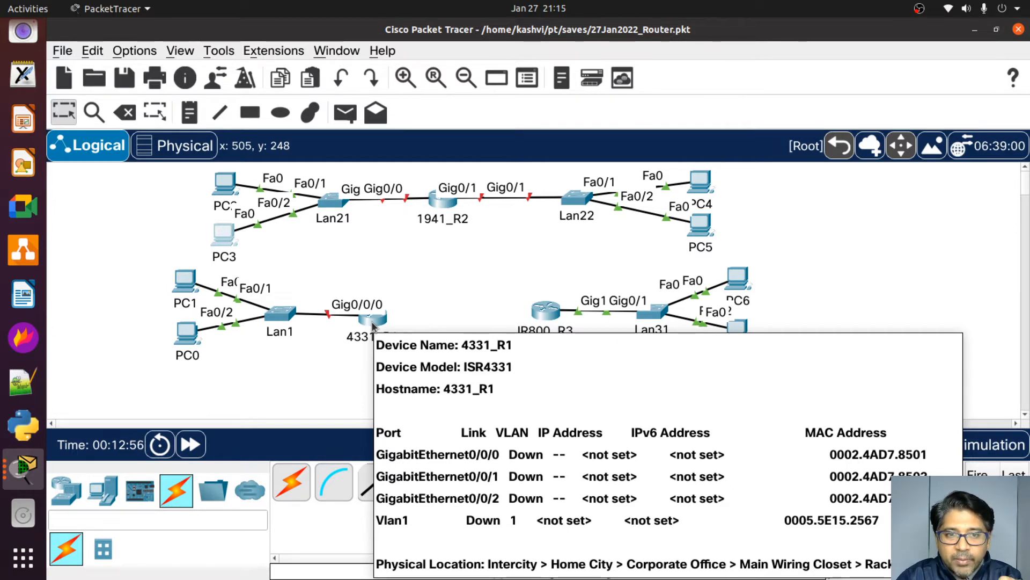
pyautogui.click(374, 322)
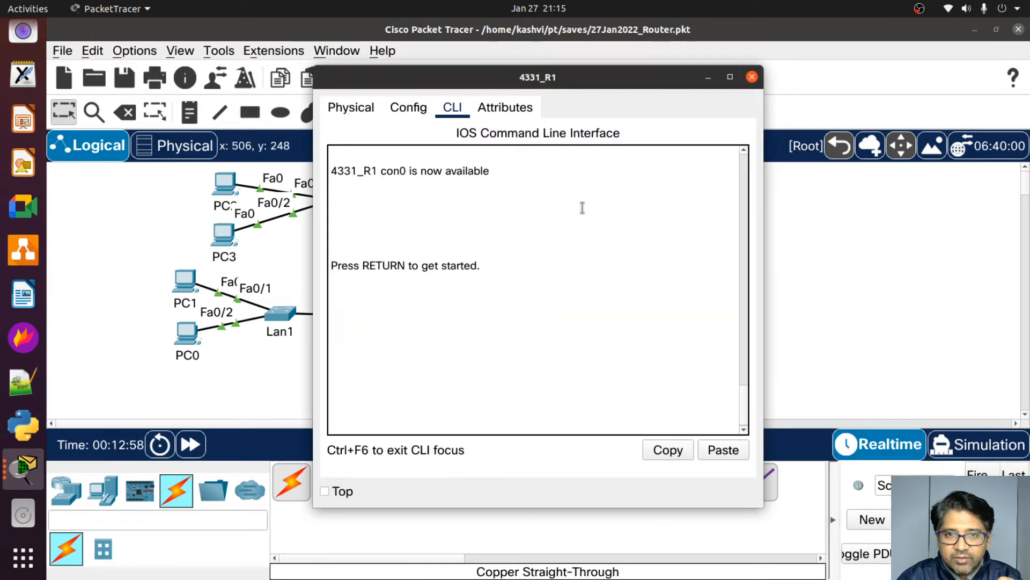
pyautogui.moveTo(576, 79); pyautogui.dragTo(774, 80)
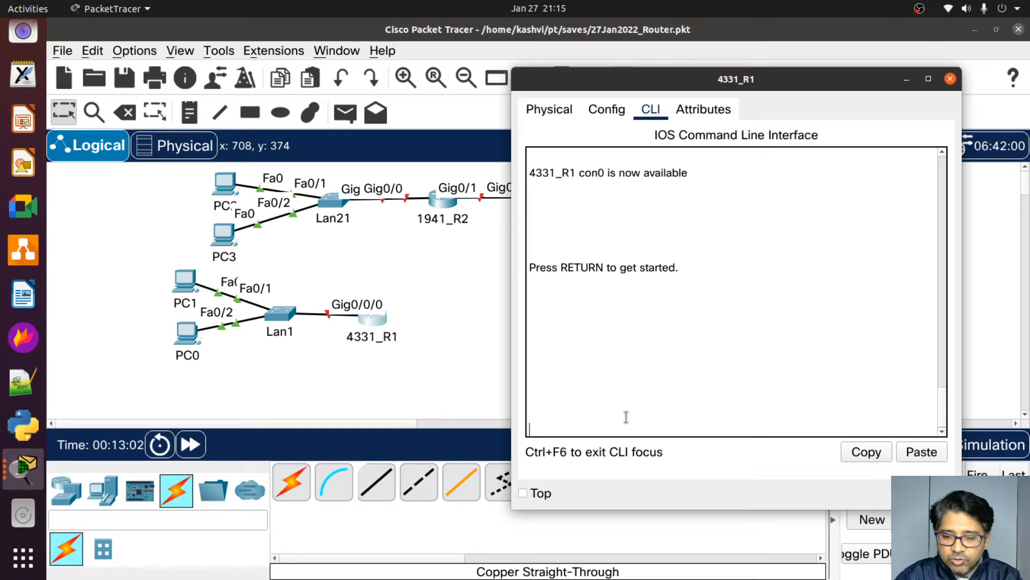
pyautogui.press('Return')
pyautogui.press('Return')
pyautogui.press('Return')
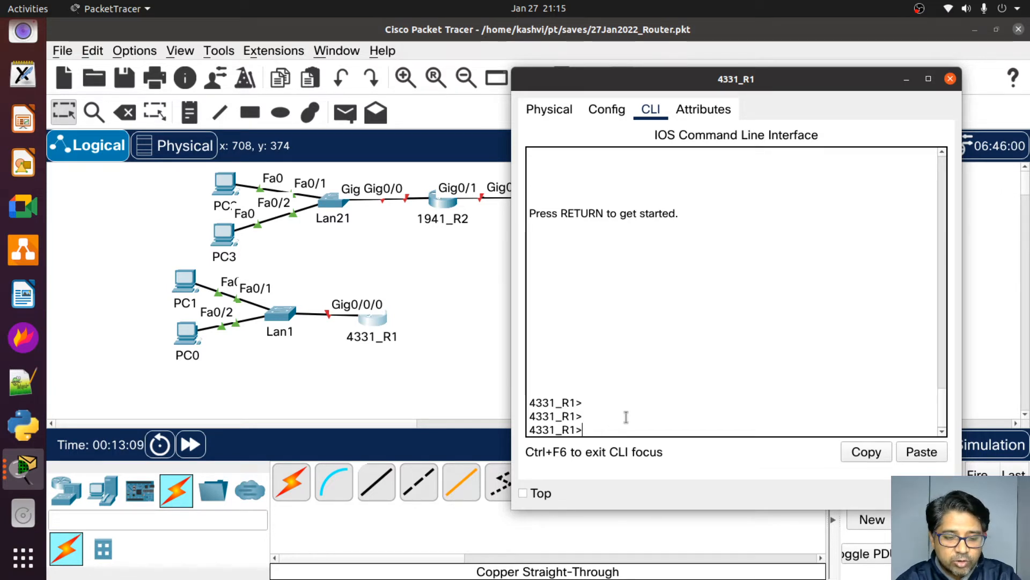
pyautogui.write('en')
pyautogui.press('Return')
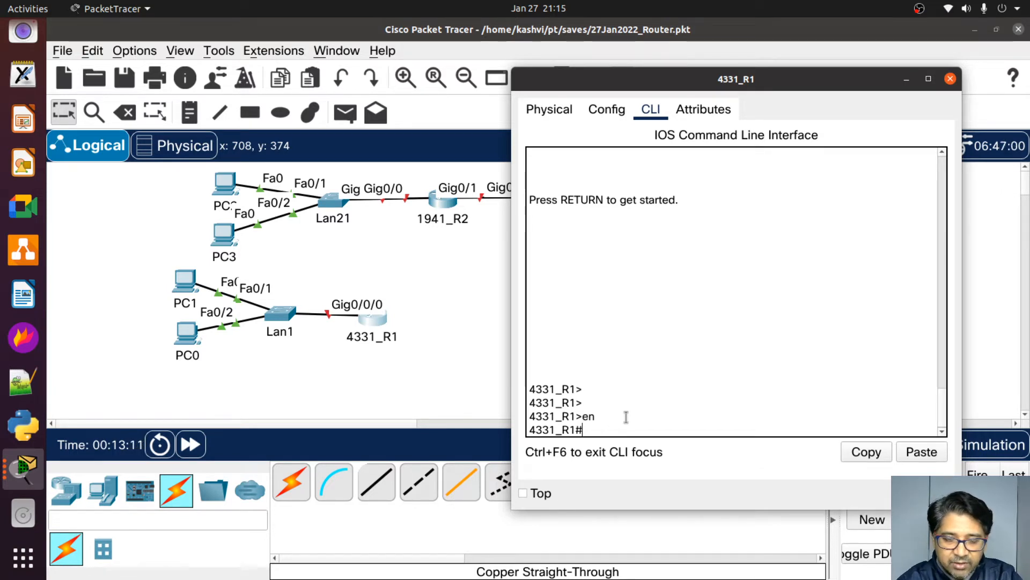
# Step: List 4331_R1's interfaces and their status with show ip int brief
pyautogui.write('show ')
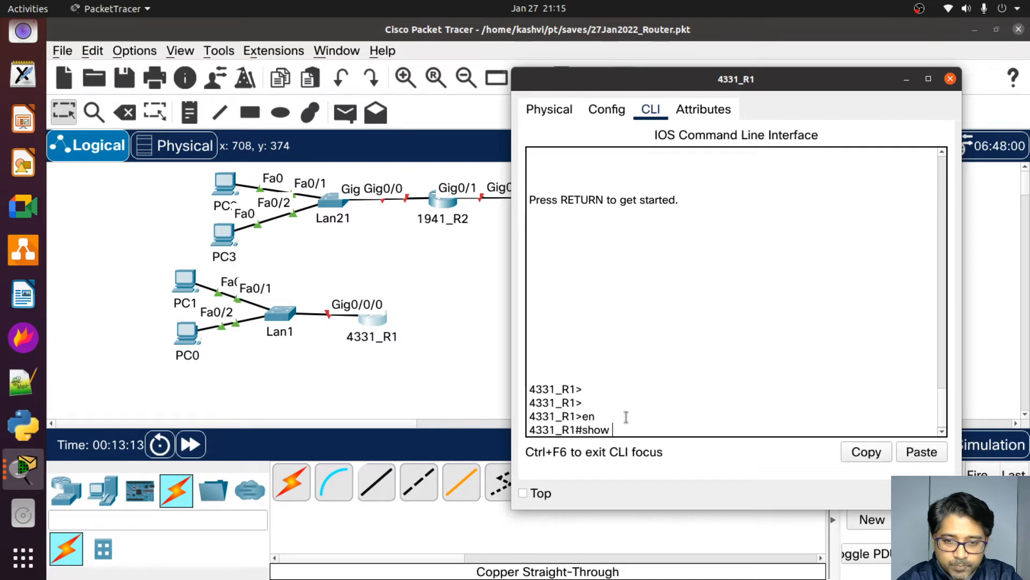
pyautogui.write('ip in')
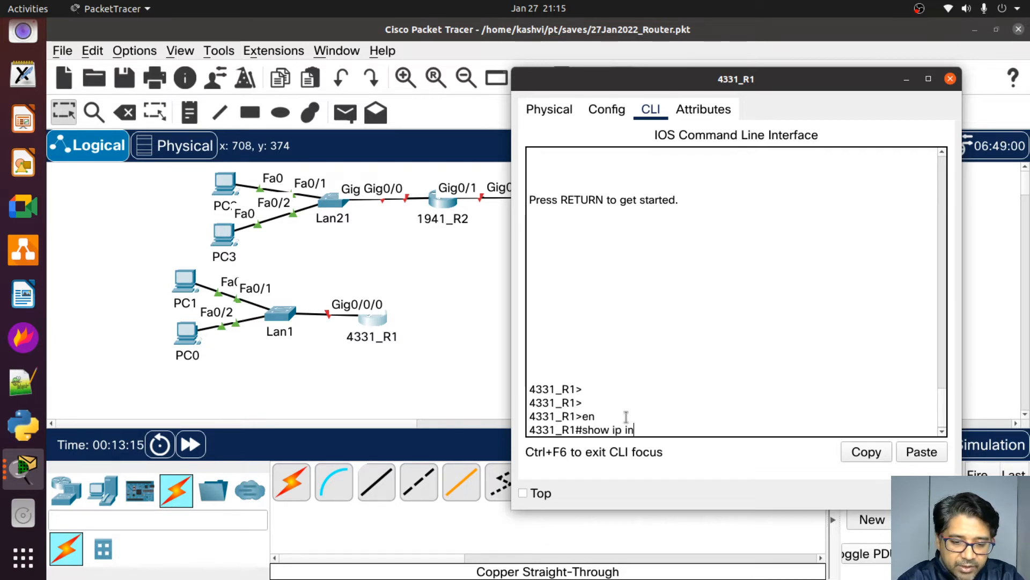
pyautogui.write('t brief')
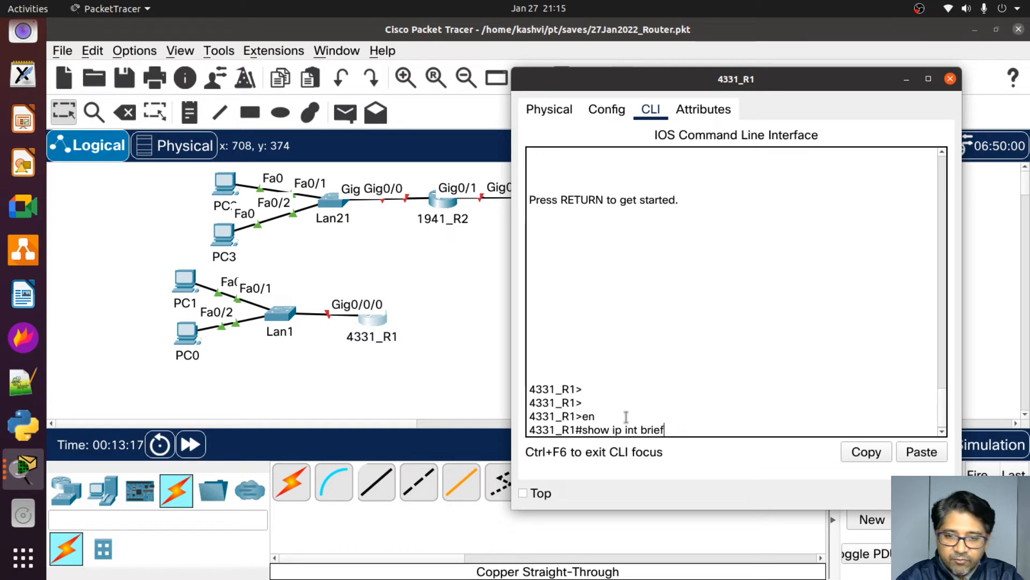
pyautogui.press('Return')
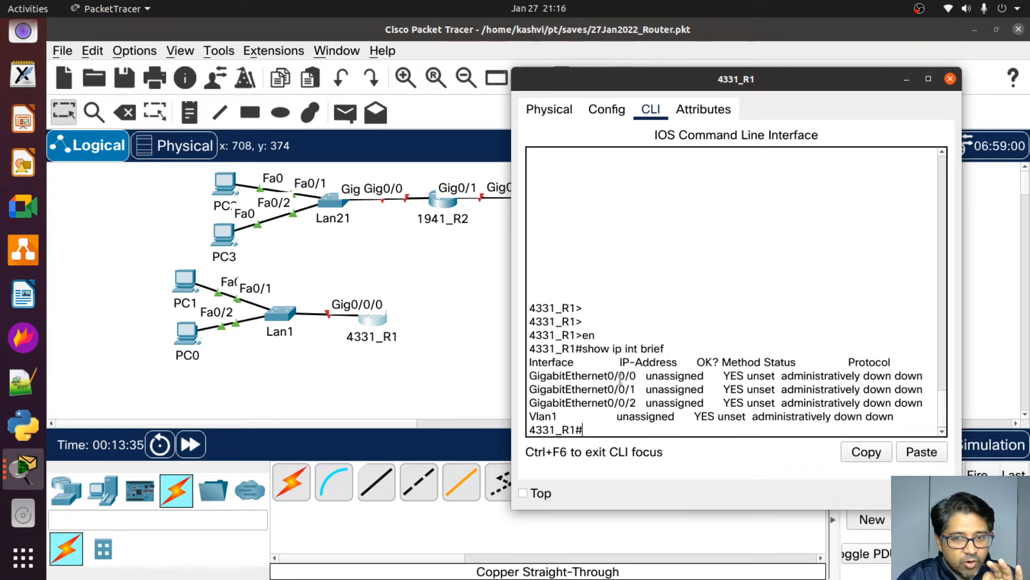
# Step: Examine the built-in ports on 4331_R1's chassis in an enlarged physical device view
pyautogui.click(553, 113)
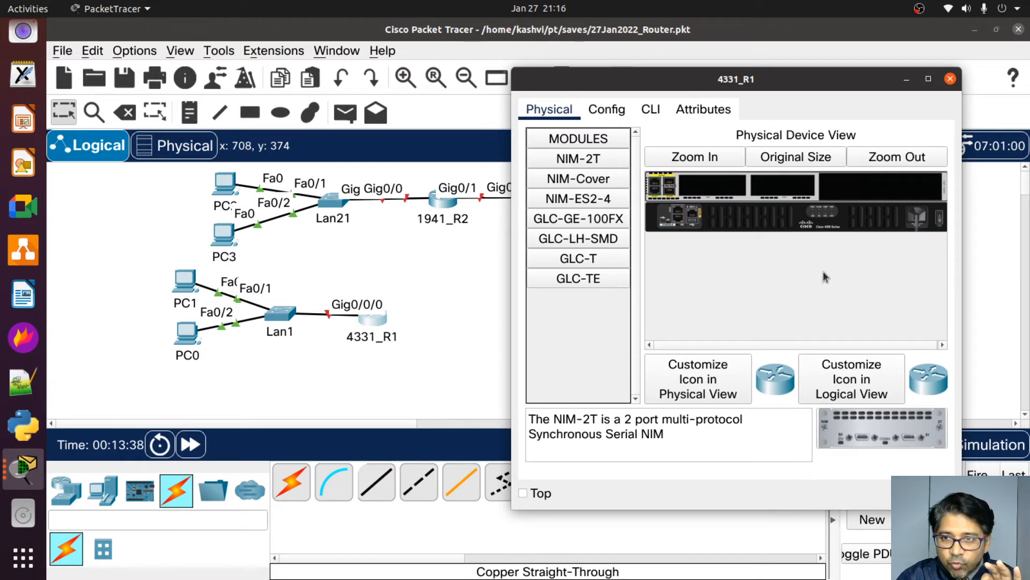
pyautogui.click(688, 159)
pyautogui.click(928, 80)
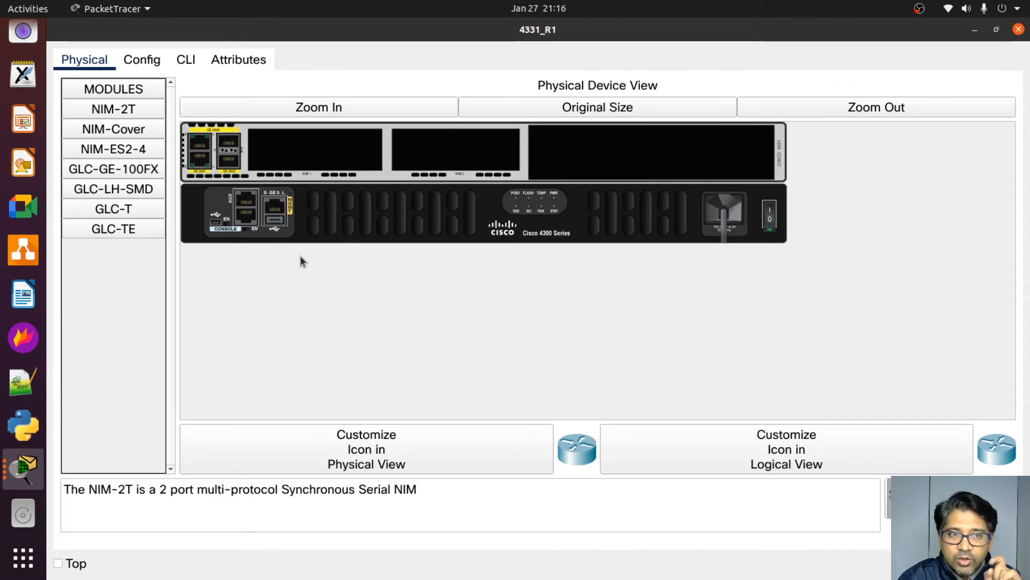
pyautogui.click(996, 31)
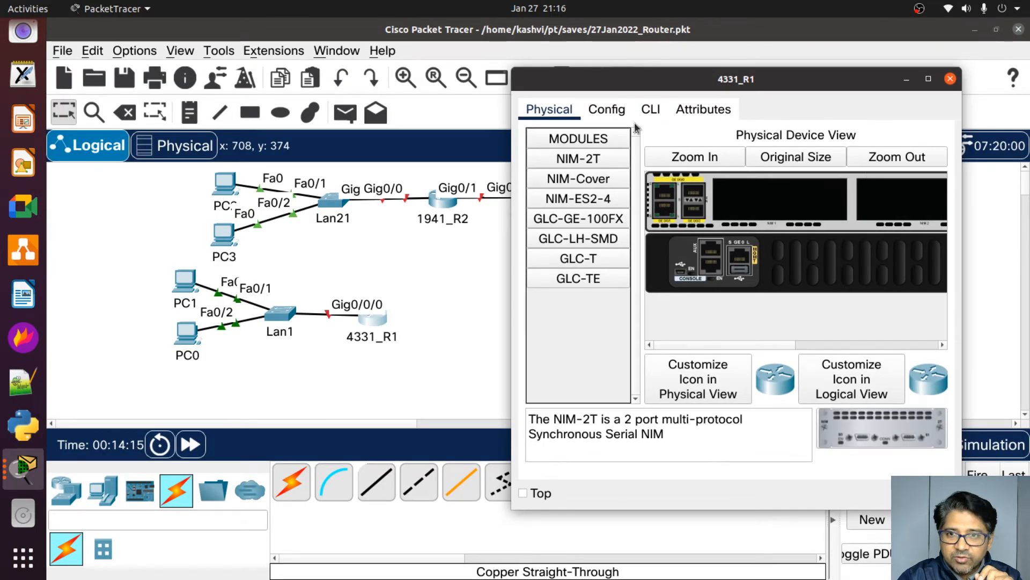
# Step: Display the full details of 4331_R1's first Gigabit interface with show int Gi0/0/0, paging to the end of the output
pyautogui.click(651, 110)
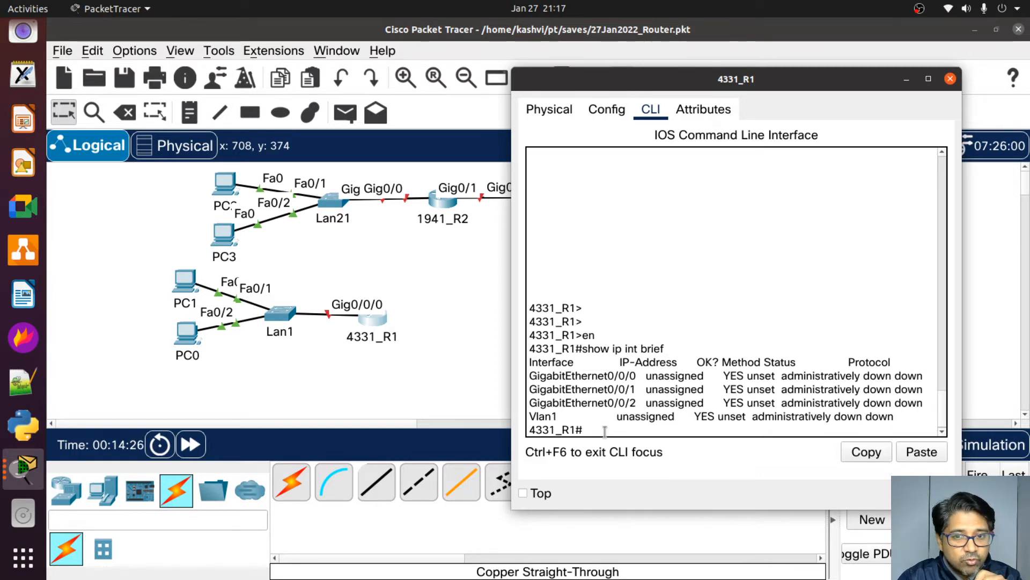
pyautogui.write('sho')
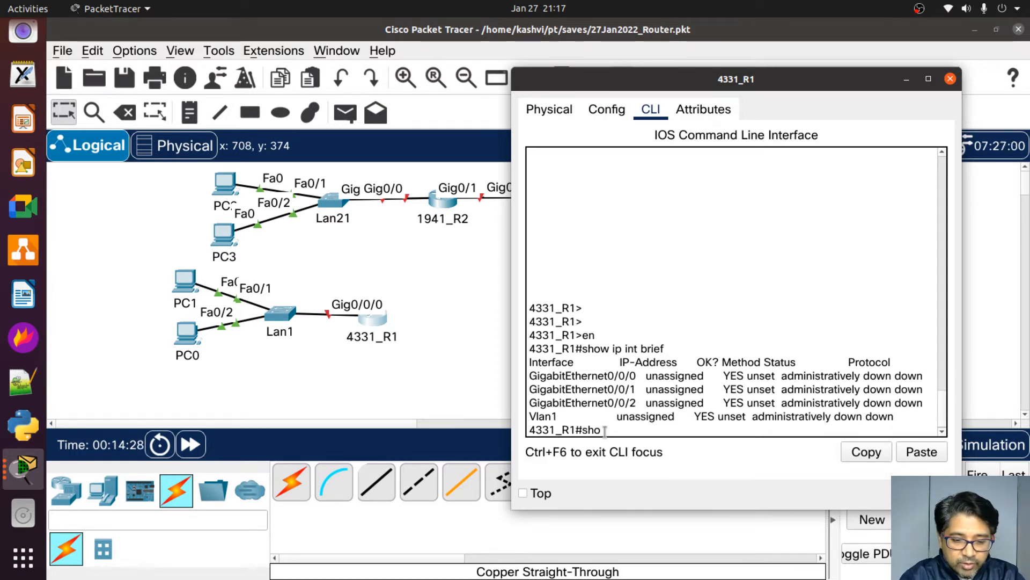
pyautogui.write('w in')
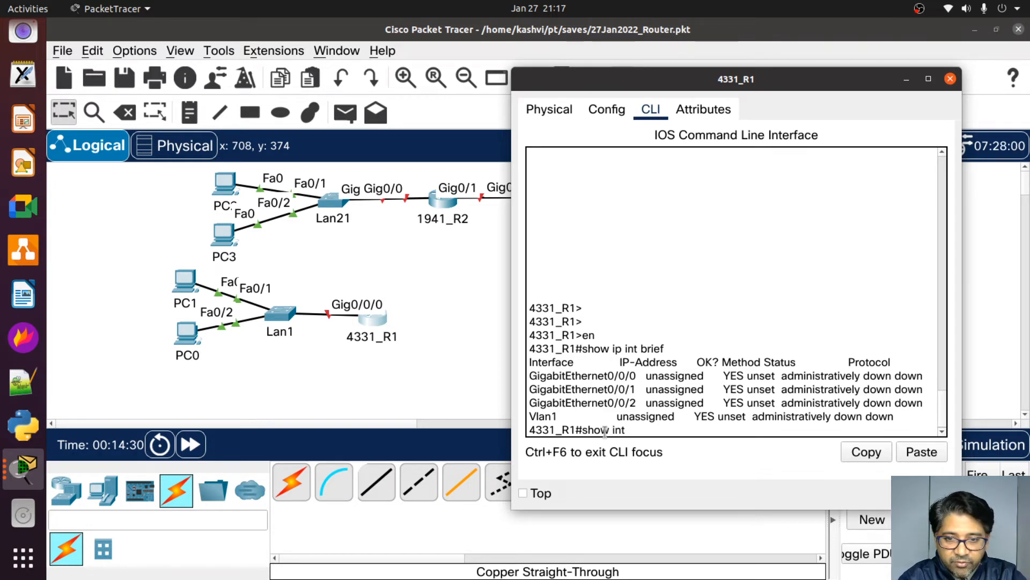
pyautogui.write('t G')
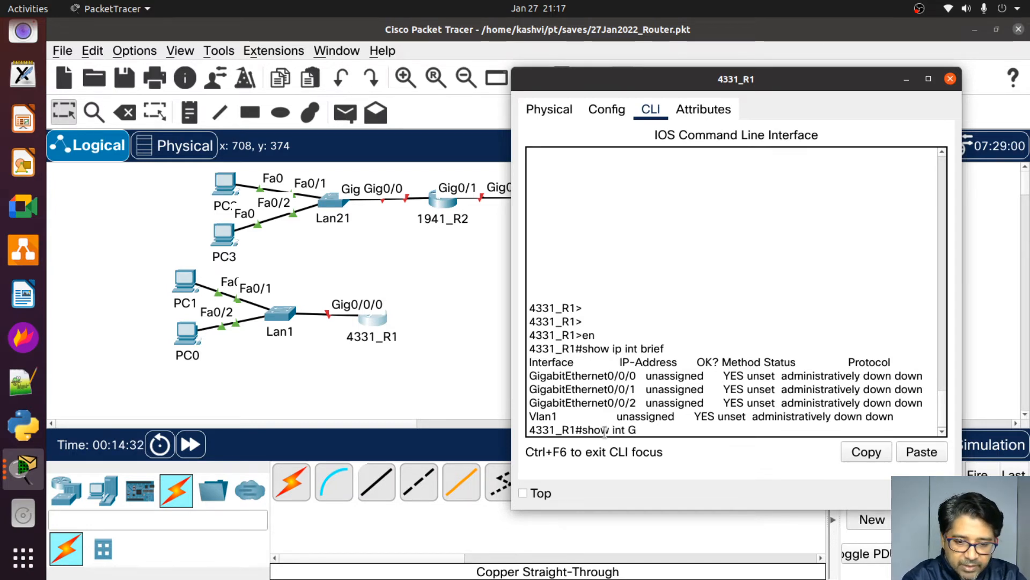
pyautogui.write('i0/0/0')
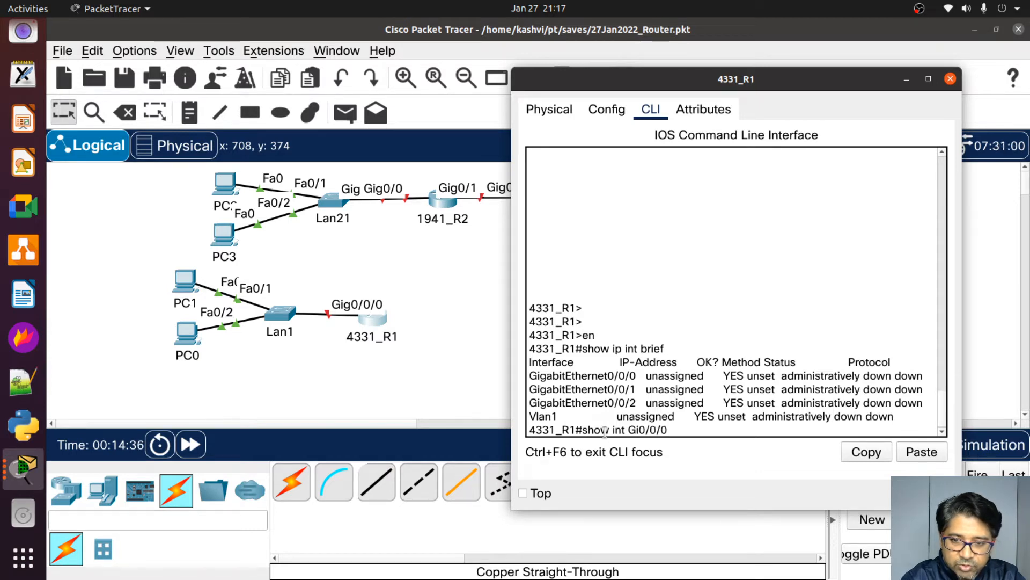
pyautogui.press('Return')
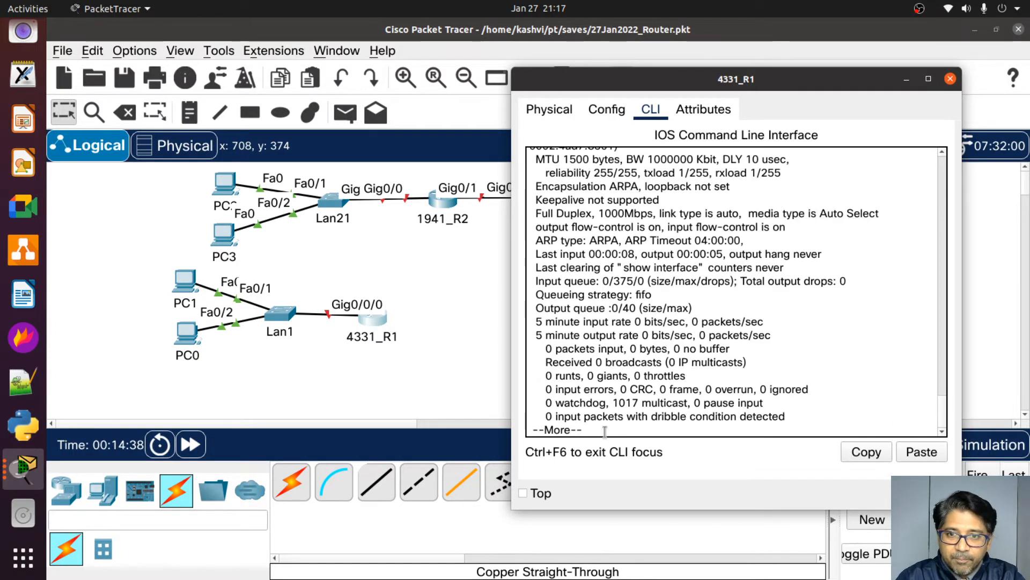
pyautogui.press('Return')
pyautogui.press('Return')
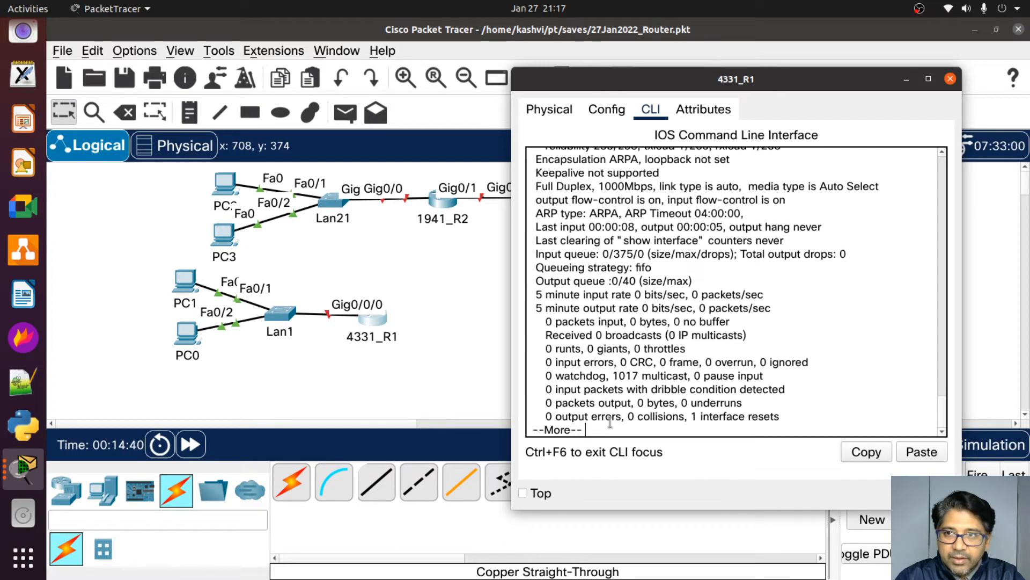
pyautogui.click(928, 78)
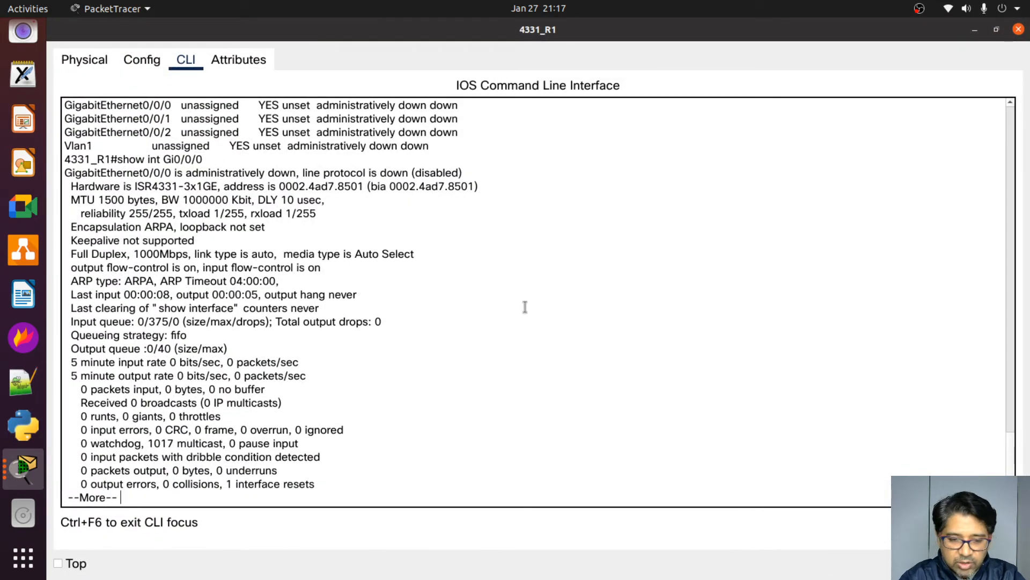
pyautogui.press('space')
# Step: Run show int Gi0/0/1 on 4331_R1 and compare its details with those of GigabitEthernet0/0/0
pyautogui.press('Up')
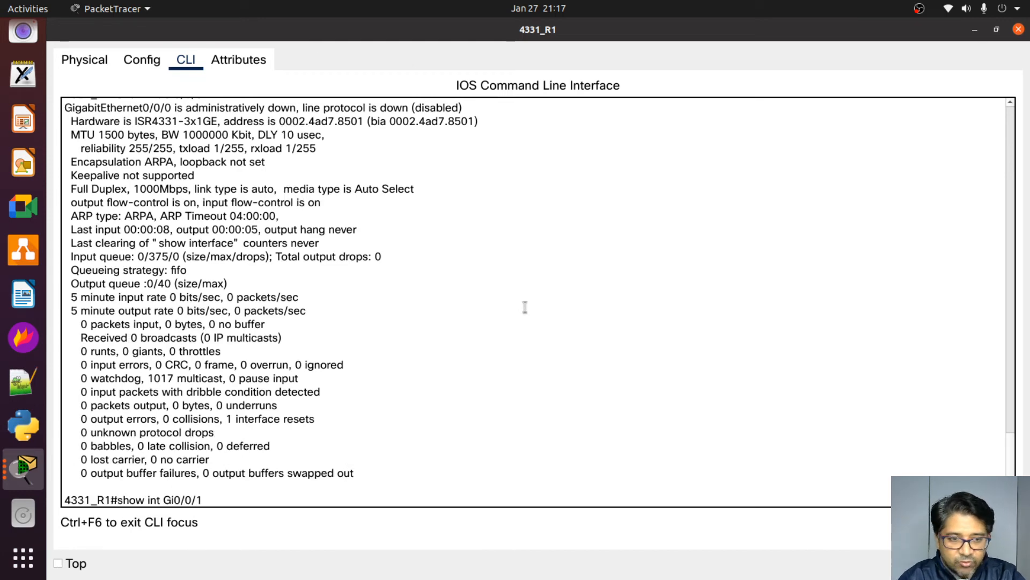
pyautogui.press('Return')
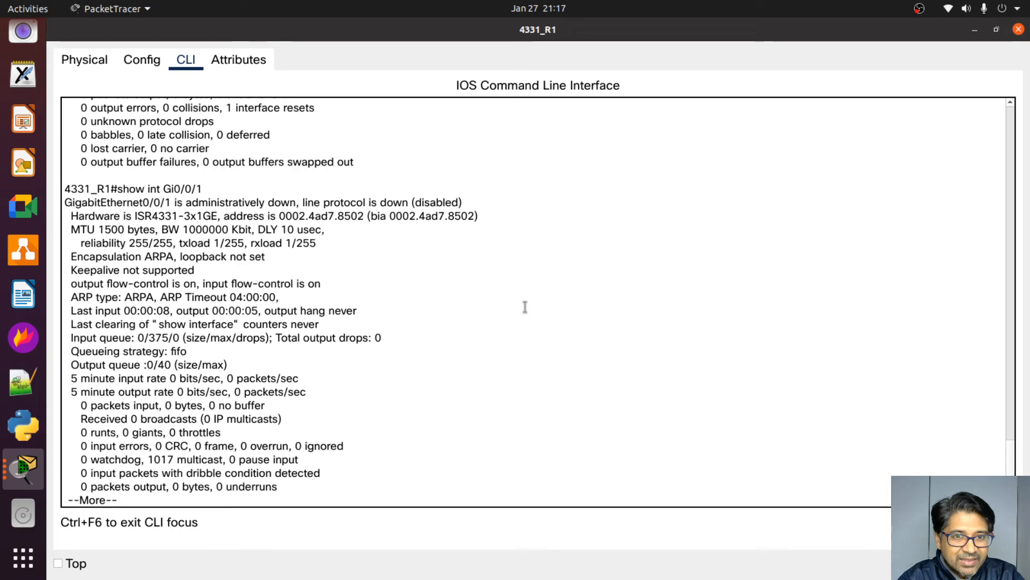
pyautogui.scroll(10, 290, 191)
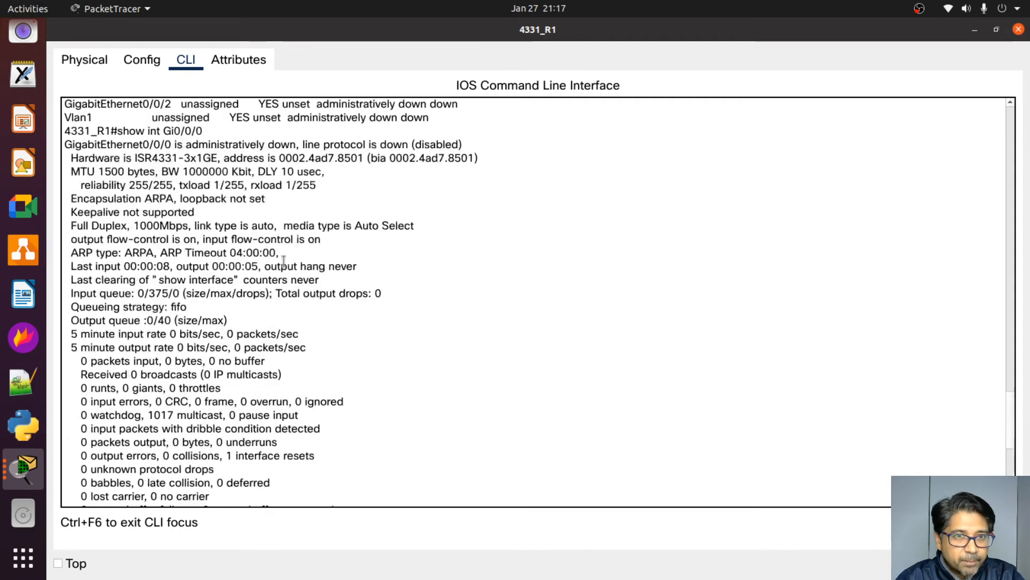
pyautogui.scroll(-10, 316, 236)
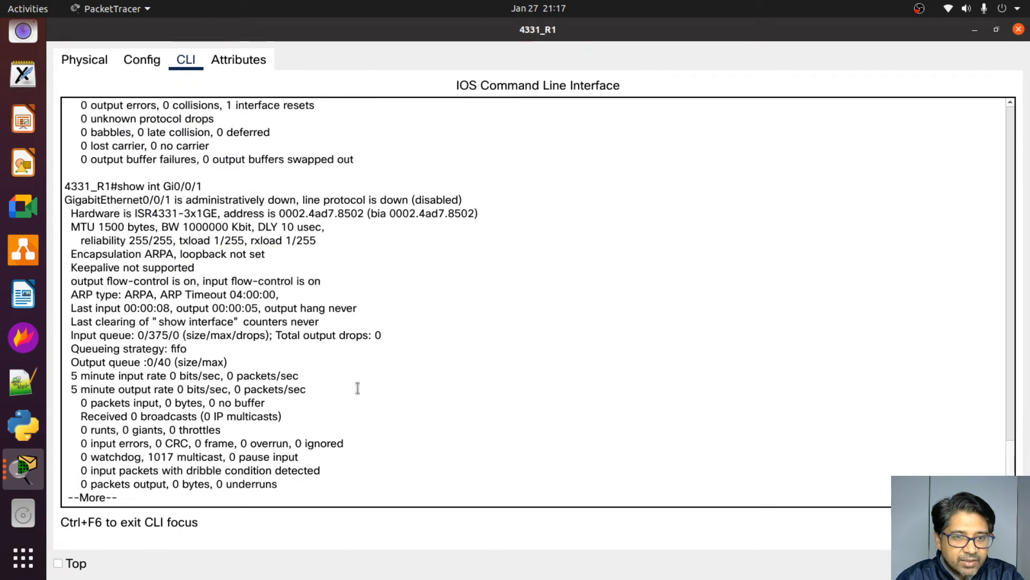
# Step: Page to the end of the Gi0/0/1 output, run show int Gi0/0/2 on 4331_R1 and examine that interface's full details
pyautogui.press('space')
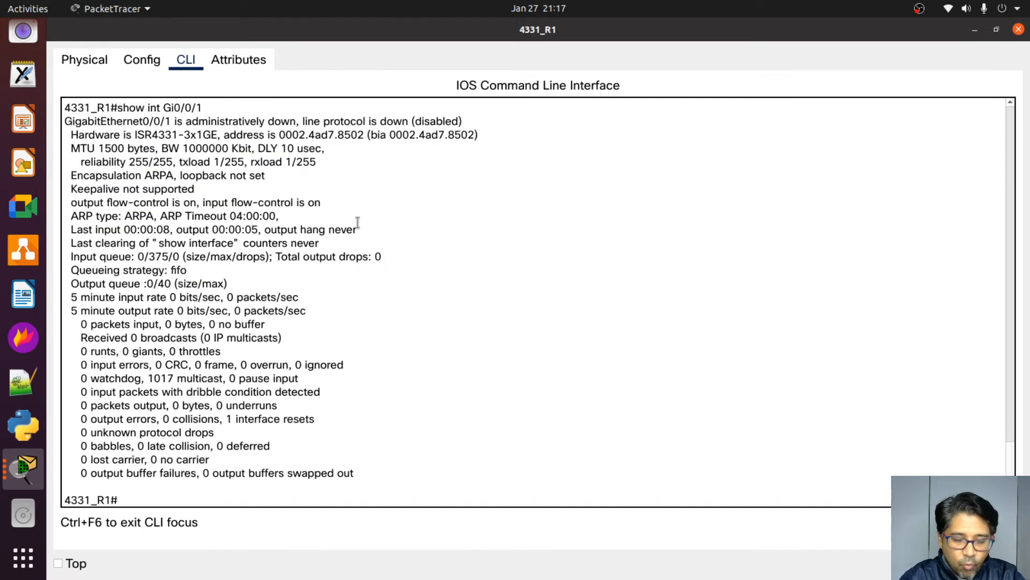
pyautogui.press('Up')
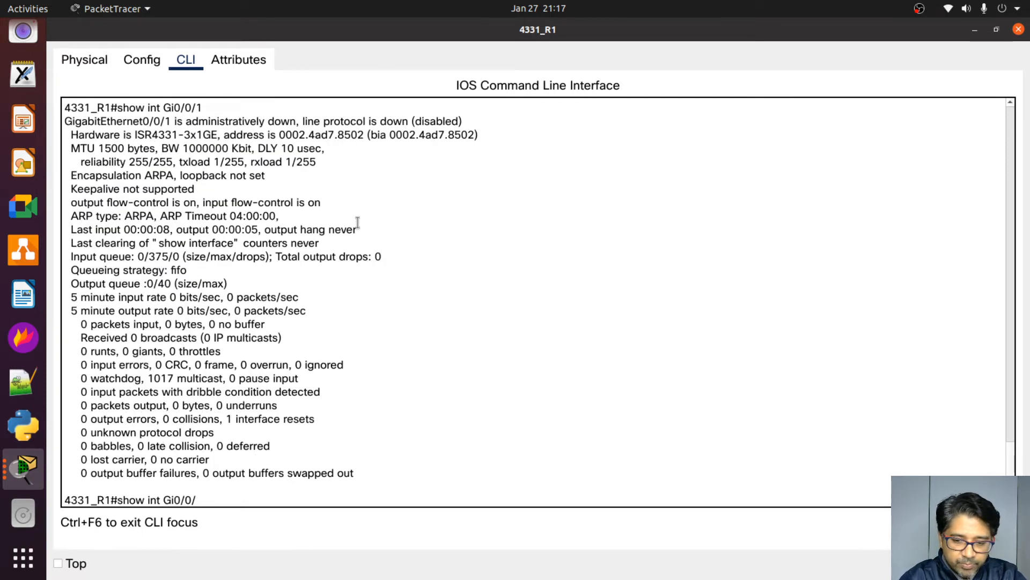
pyautogui.write('2')
pyautogui.press('Return')
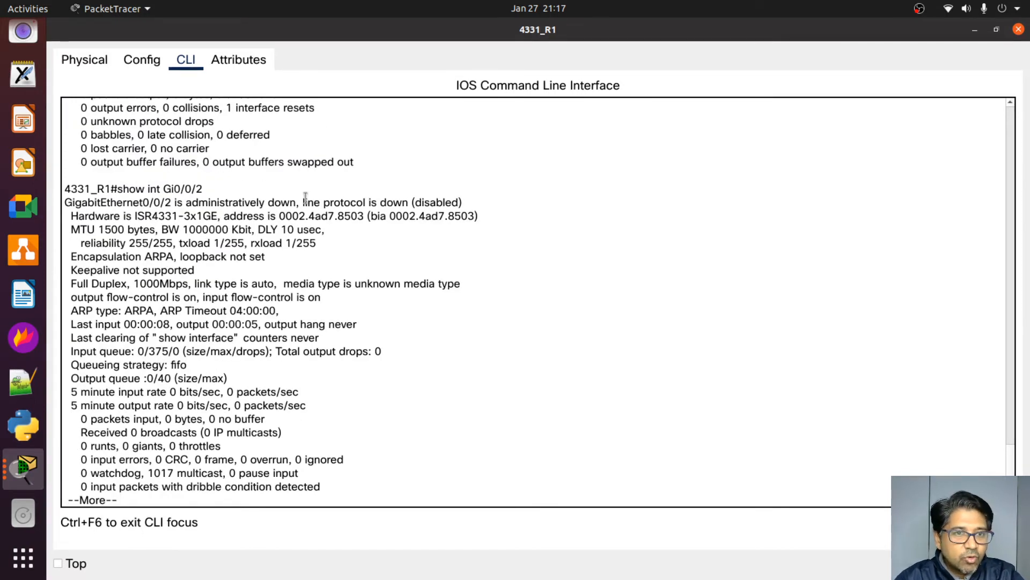
pyautogui.scroll(-1, 310, 276)
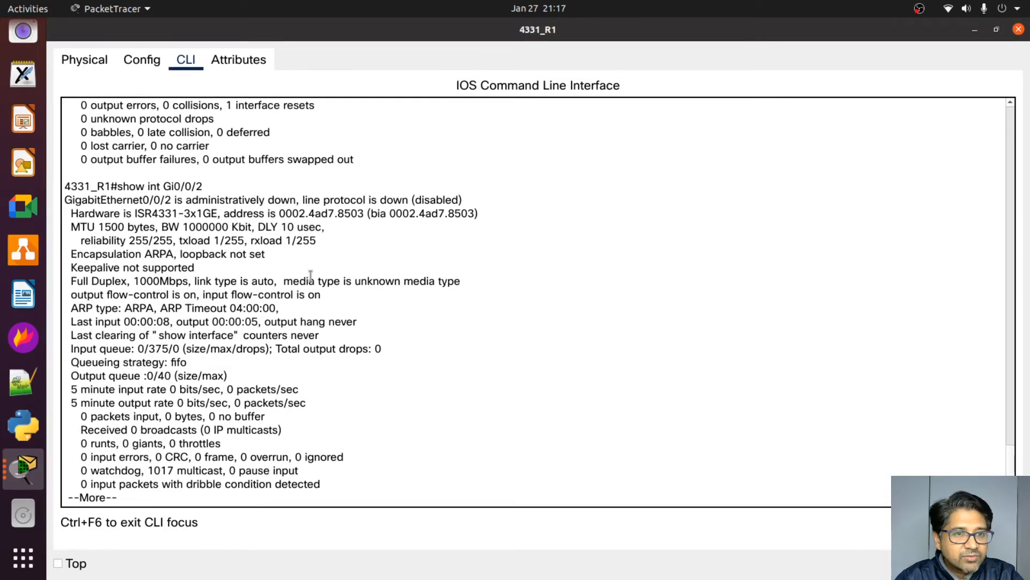
pyautogui.press('space')
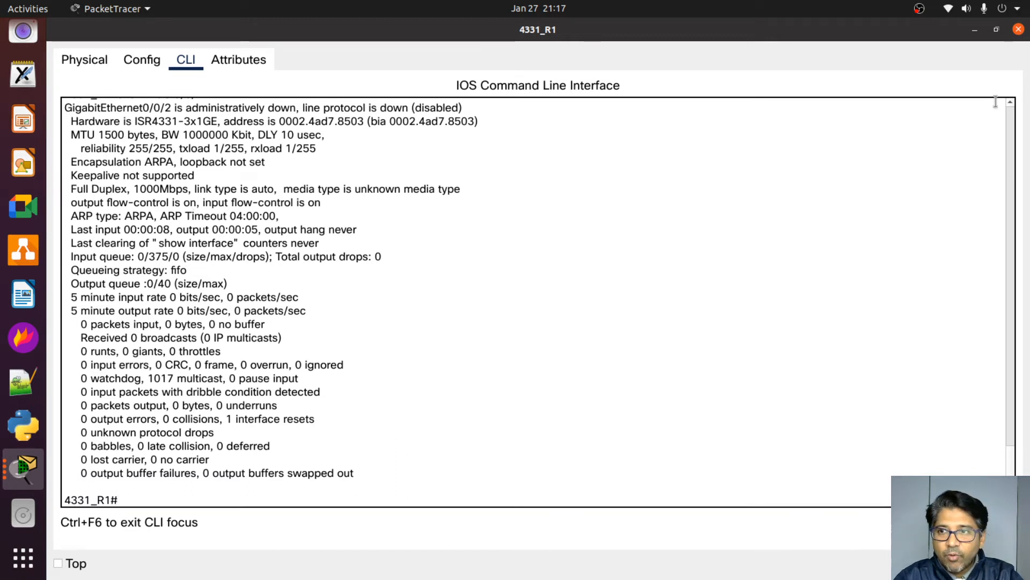
pyautogui.press('Up')
pyautogui.press('Return')
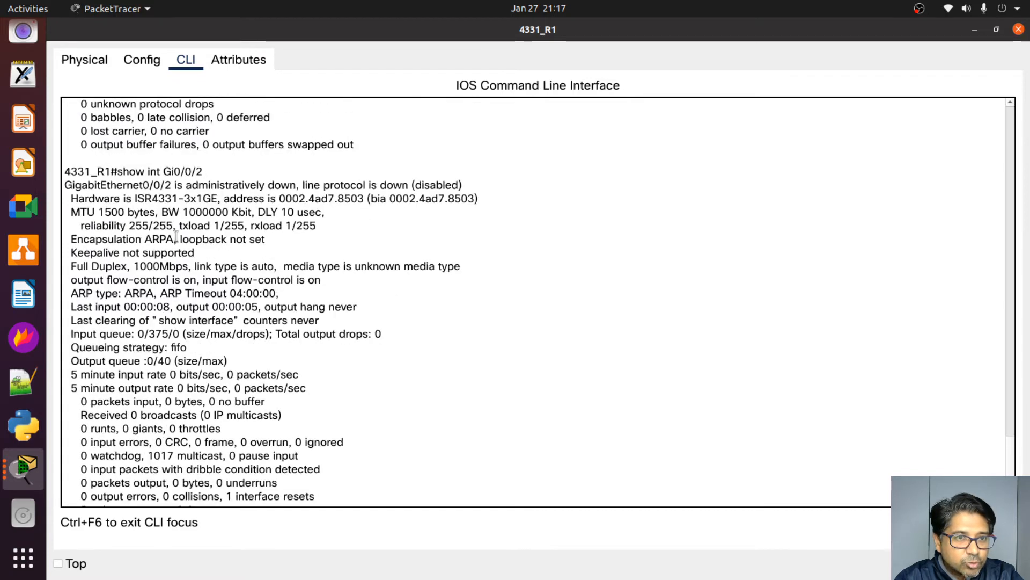
# Step: Compare the hardware type lines of Gi0/0/2, Gi0/0/1 and Gi0/0/0 in the 4331_R1 command output, then close the router window
pyautogui.scroll(2, 176, 236)
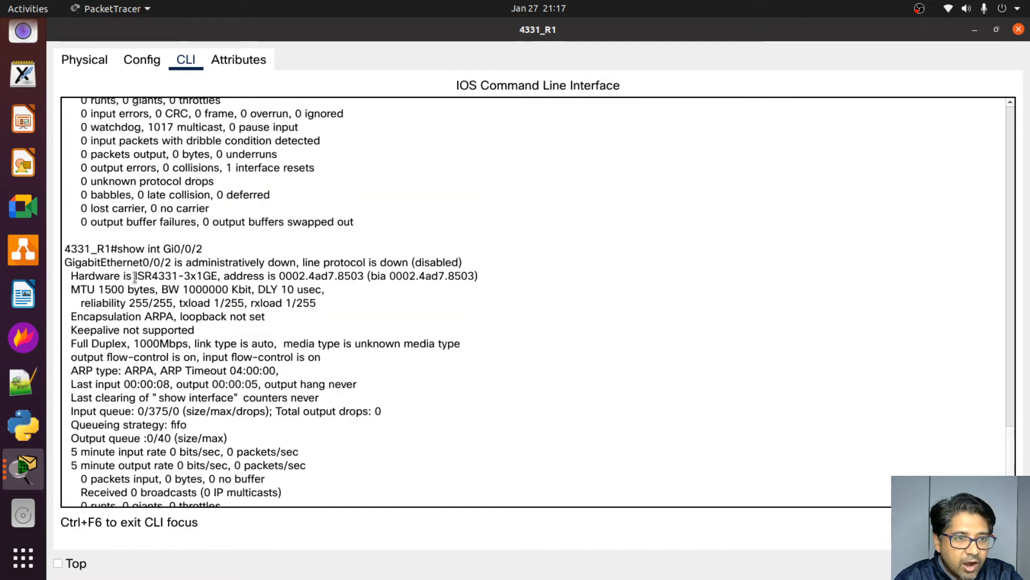
pyautogui.moveTo(152, 278); pyautogui.dragTo(215, 278)
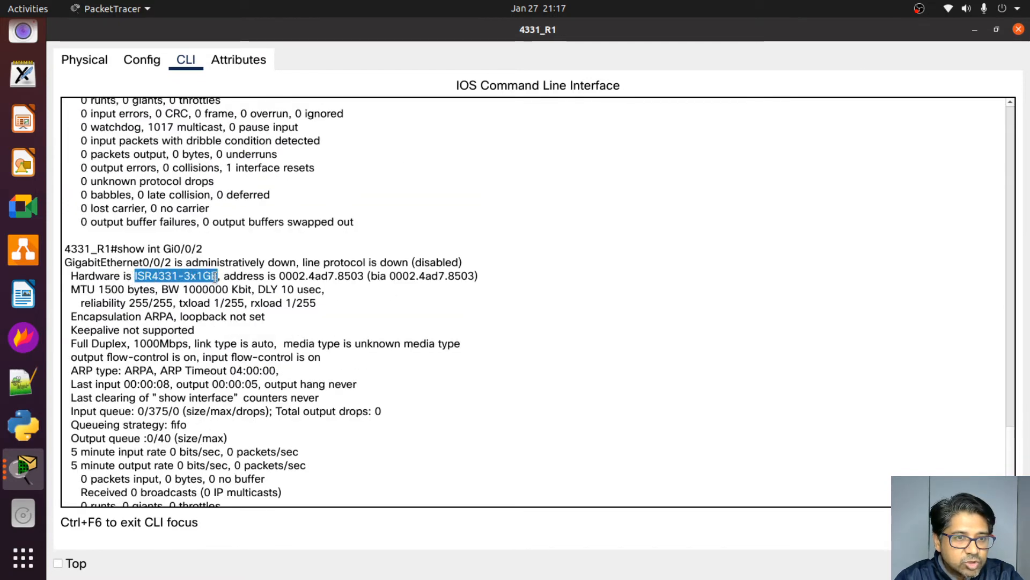
pyautogui.scroll(7, 216, 278)
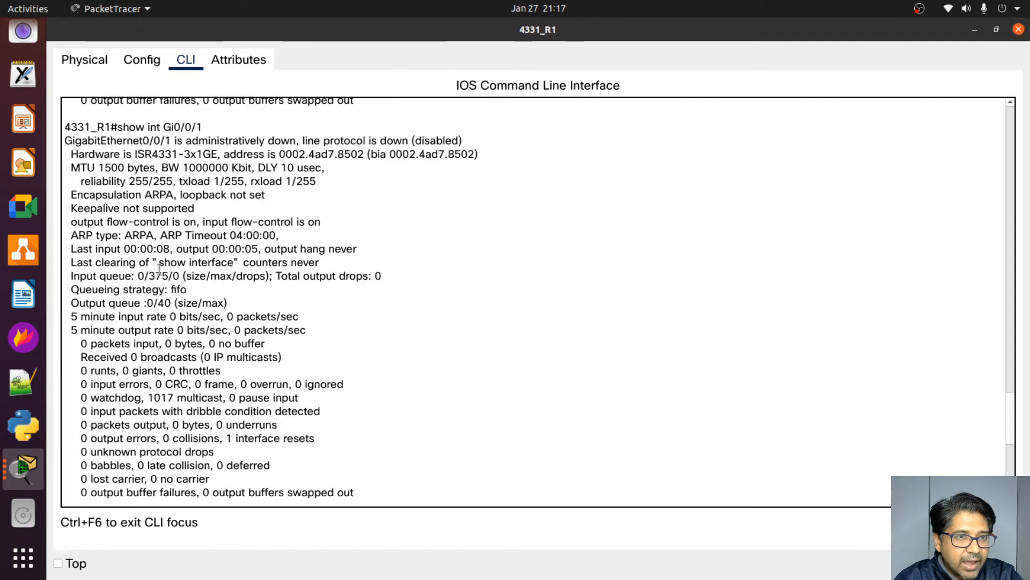
pyautogui.scroll(1, 138, 248)
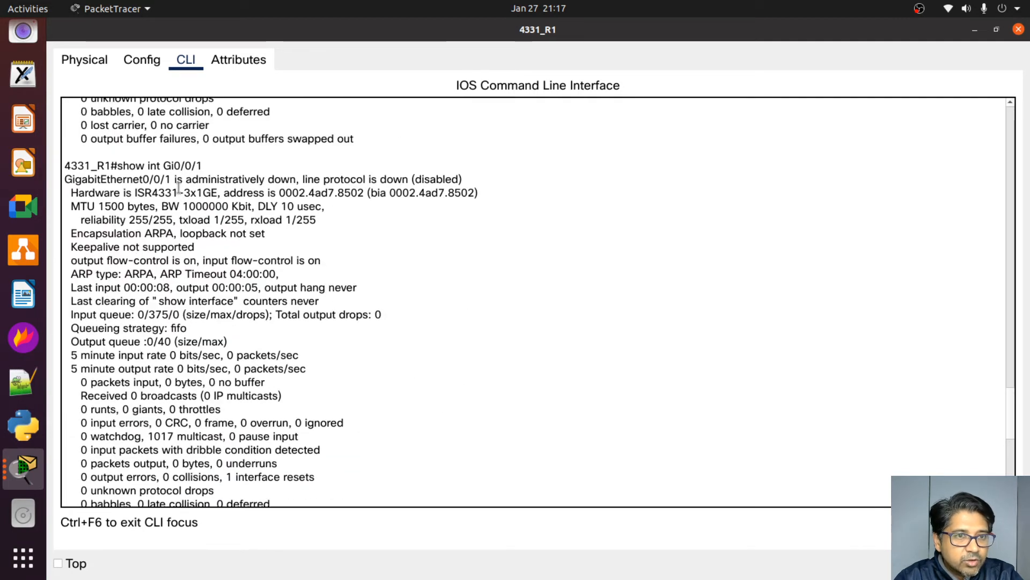
pyautogui.moveTo(183, 194); pyautogui.dragTo(218, 193)
pyautogui.scroll(8, 196, 236)
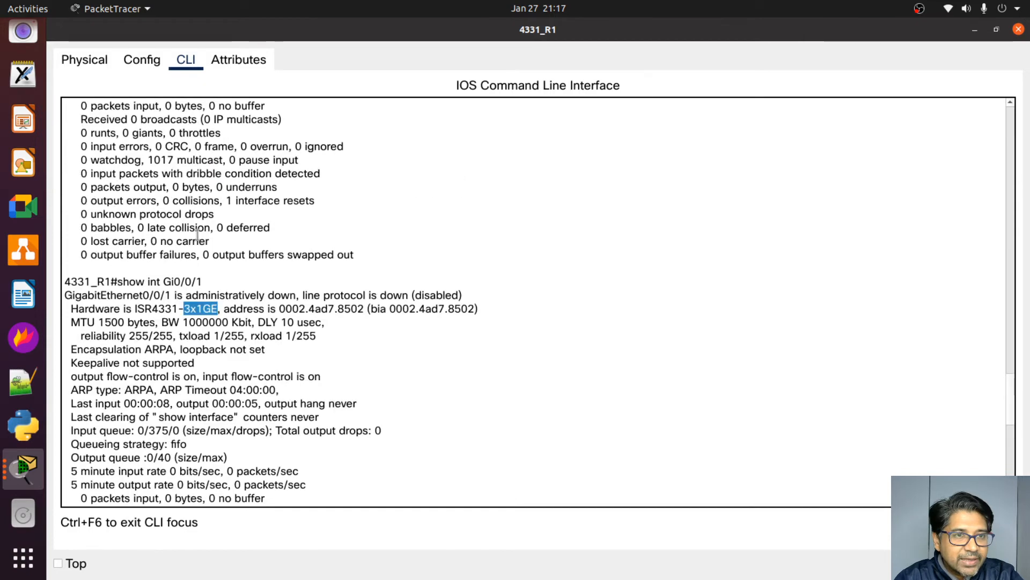
pyautogui.scroll(3, 195, 240)
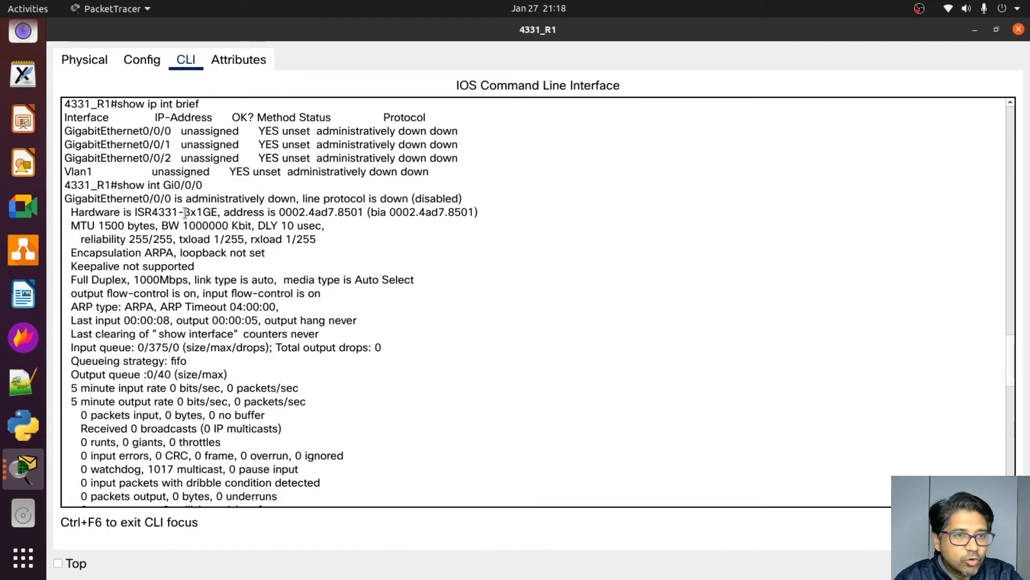
pyautogui.moveTo(184, 212); pyautogui.dragTo(215, 214)
pyautogui.scroll(5, 246, 286)
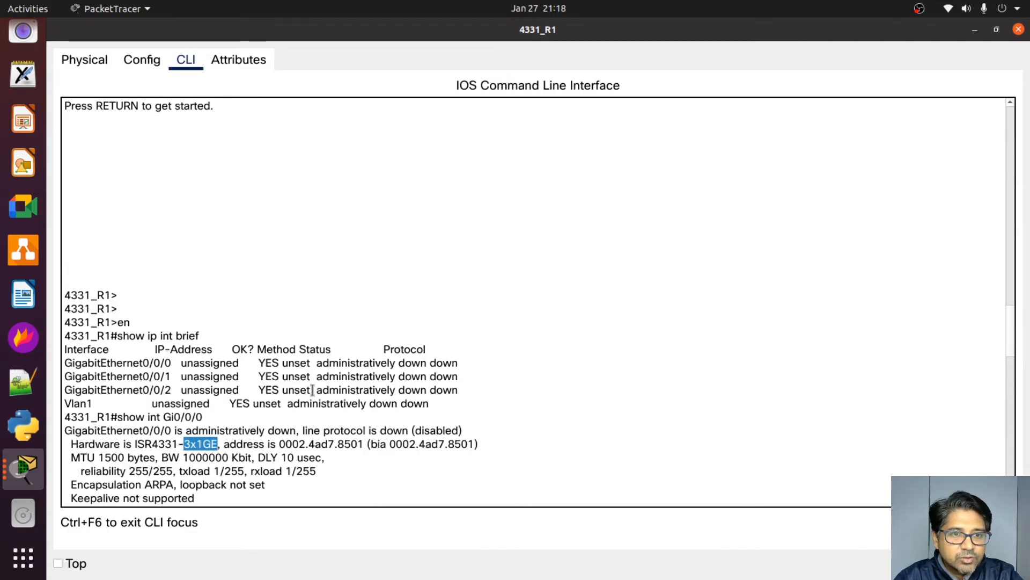
pyautogui.scroll(-20, 322, 397)
pyautogui.scroll(-8, 326, 403)
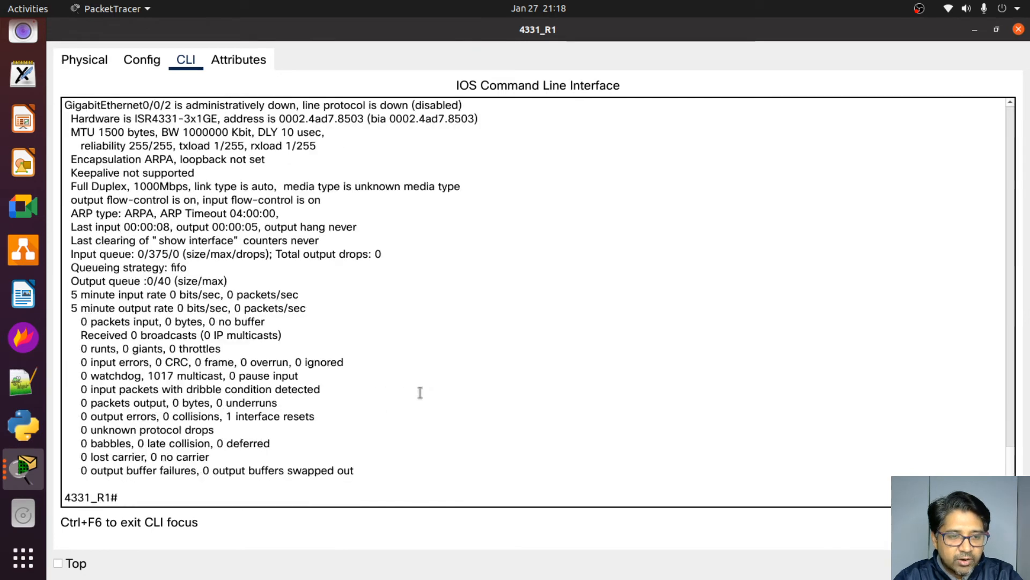
pyautogui.hotkey('alt', 'F4')
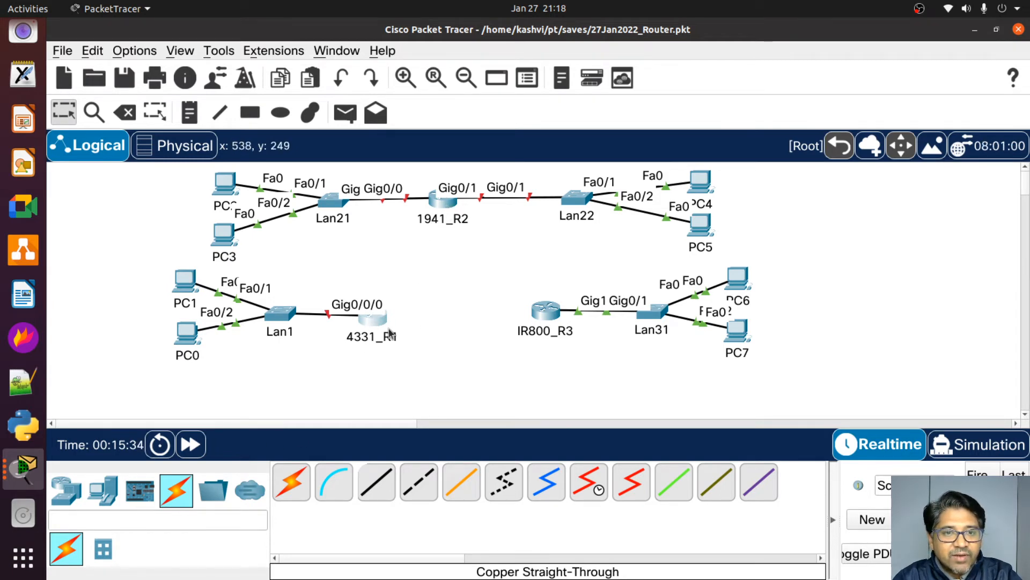
# Step: Connect GigabitEthernet0/0/1 of 4331_R1 to GigabitEthernet2 of IR800_R3 with a copper cross-over cable, after checking 1941_R2 for a free port
pyautogui.click(416, 485)
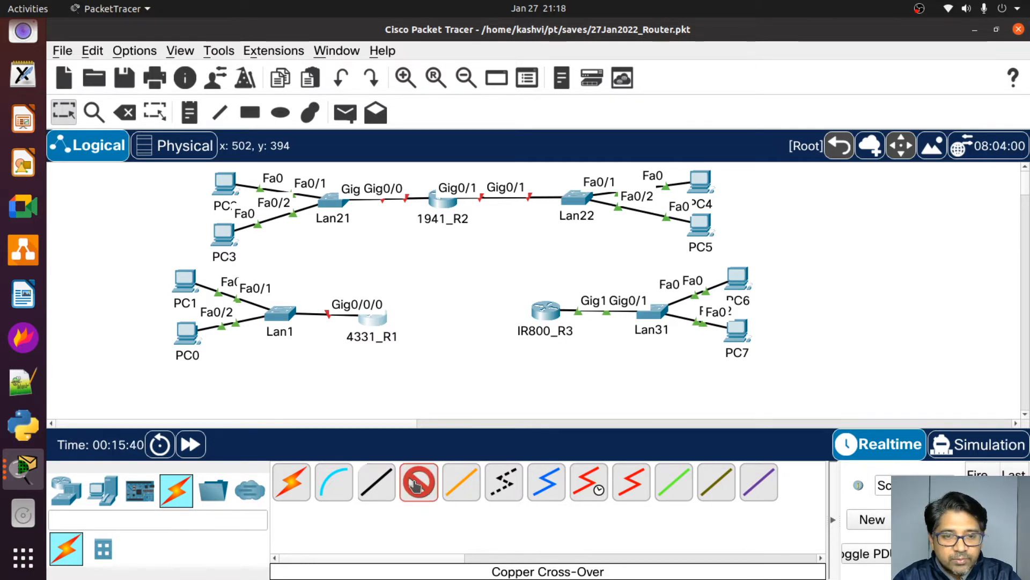
pyautogui.click(378, 319)
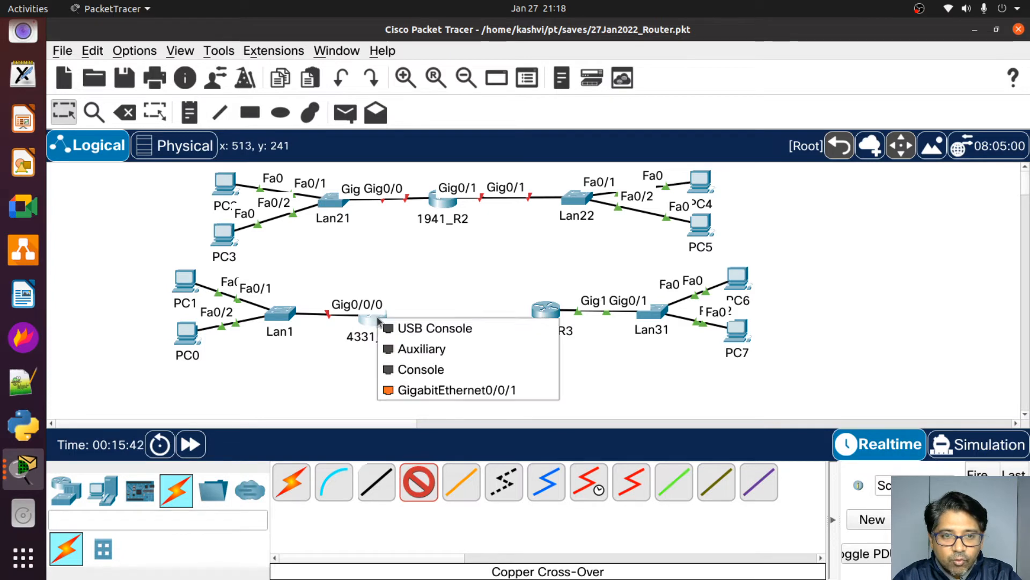
pyautogui.click(429, 391)
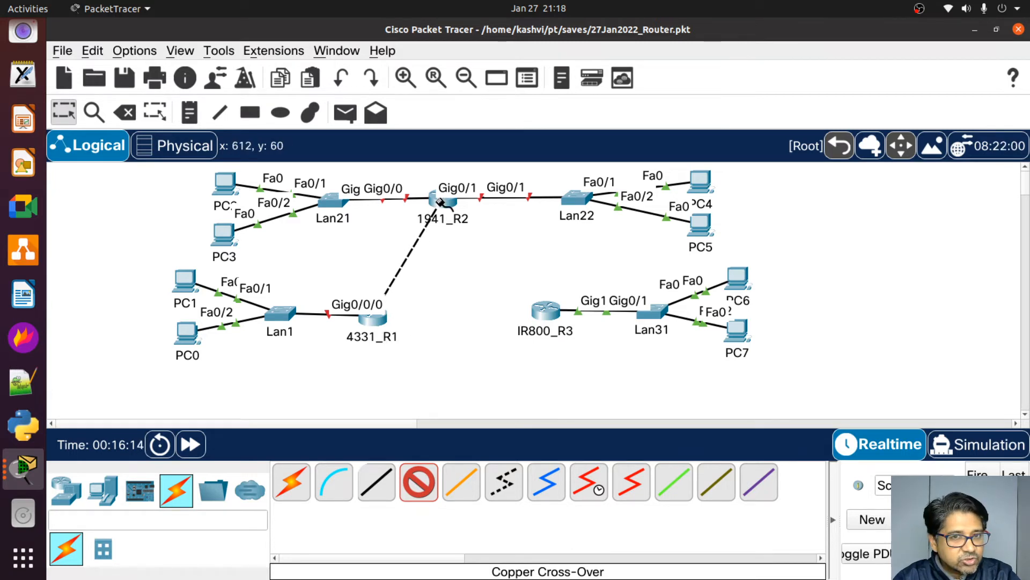
pyautogui.moveTo(440, 202)
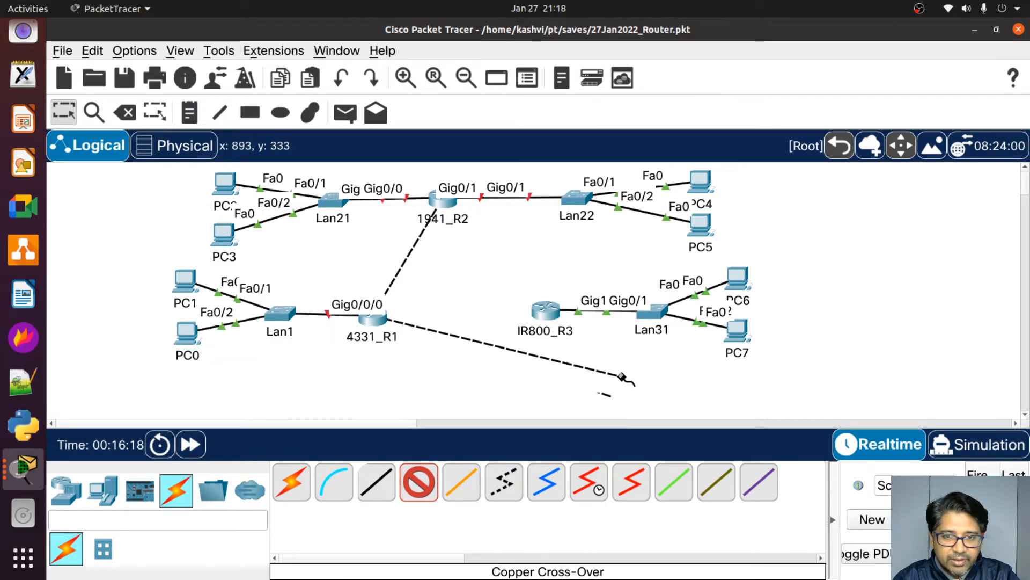
pyautogui.click(441, 201)
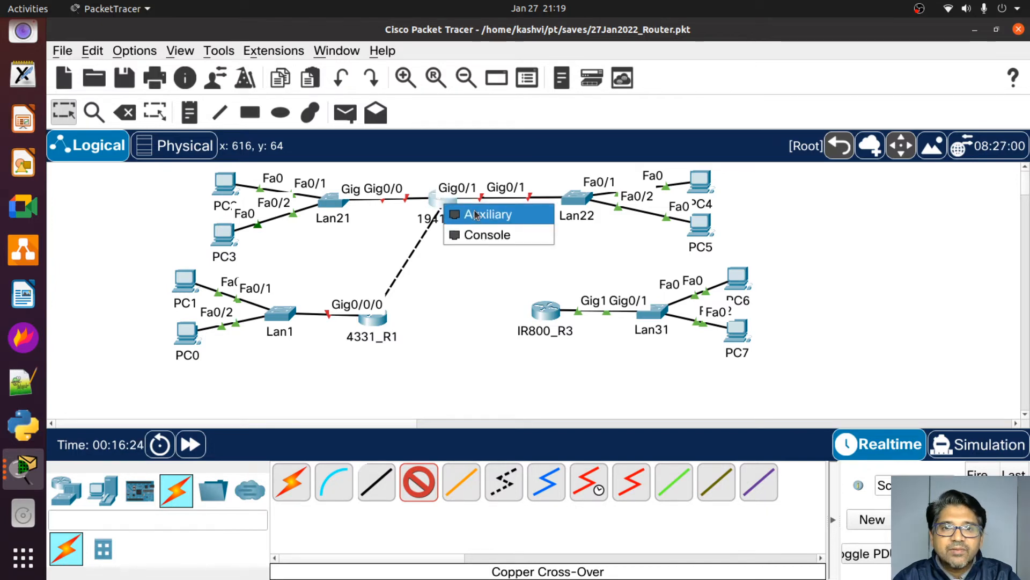
pyautogui.click(485, 337)
pyautogui.click(546, 311)
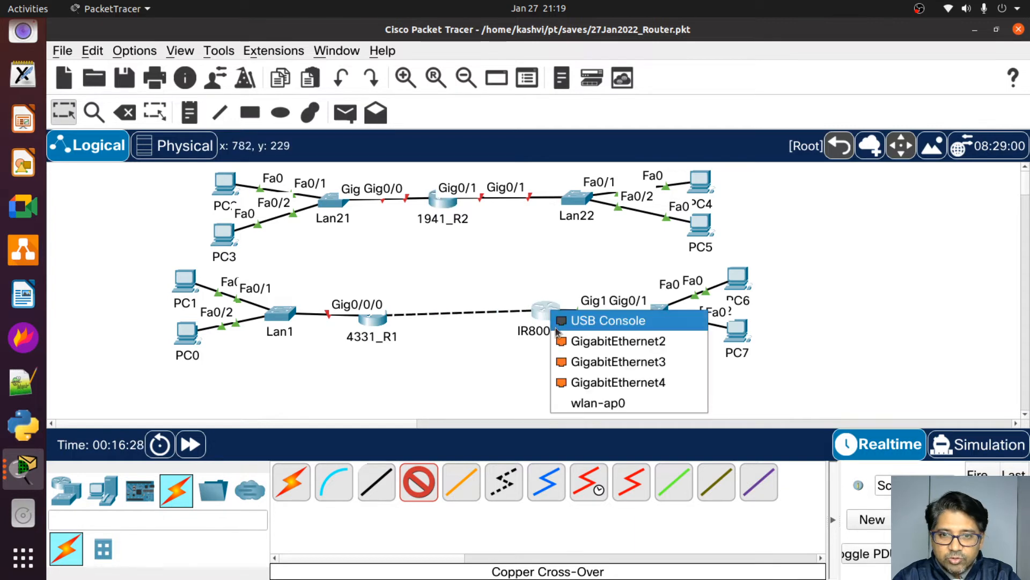
pyautogui.click(595, 343)
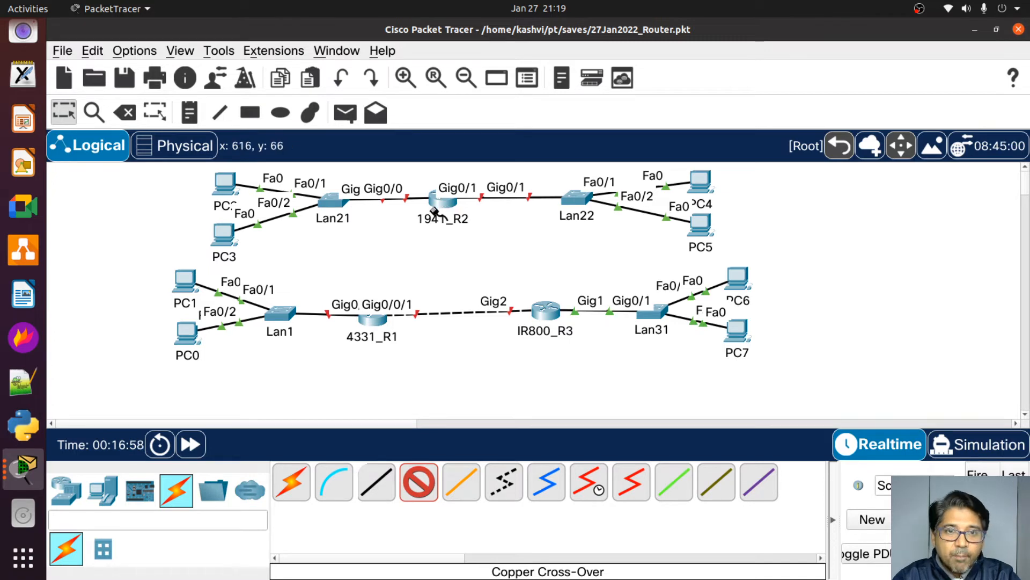
# Step: Put the cable tool away, open the enlarged physical view of the 1941_R2 router and power the router off
pyautogui.click(420, 490)
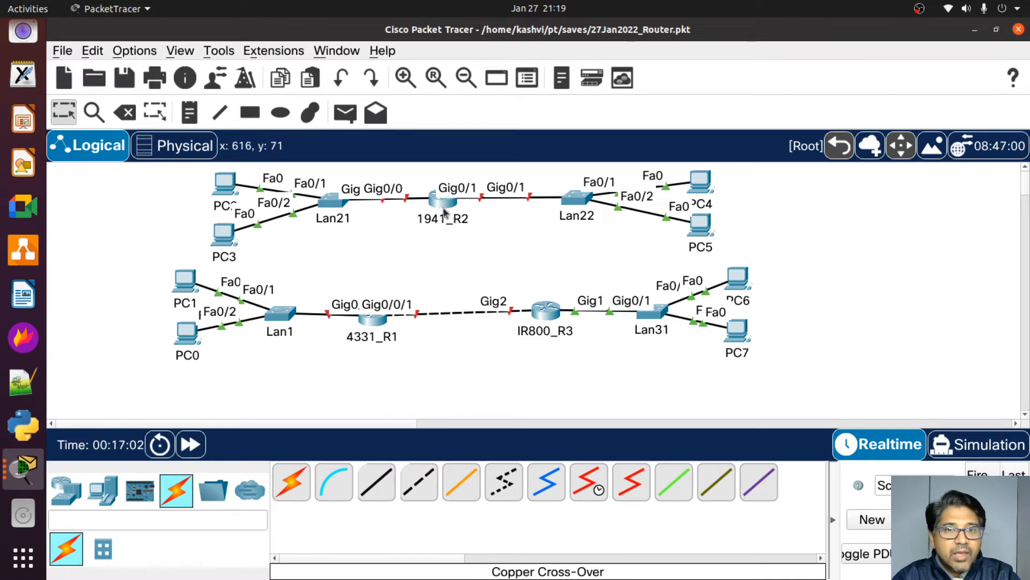
pyautogui.moveTo(446, 207)
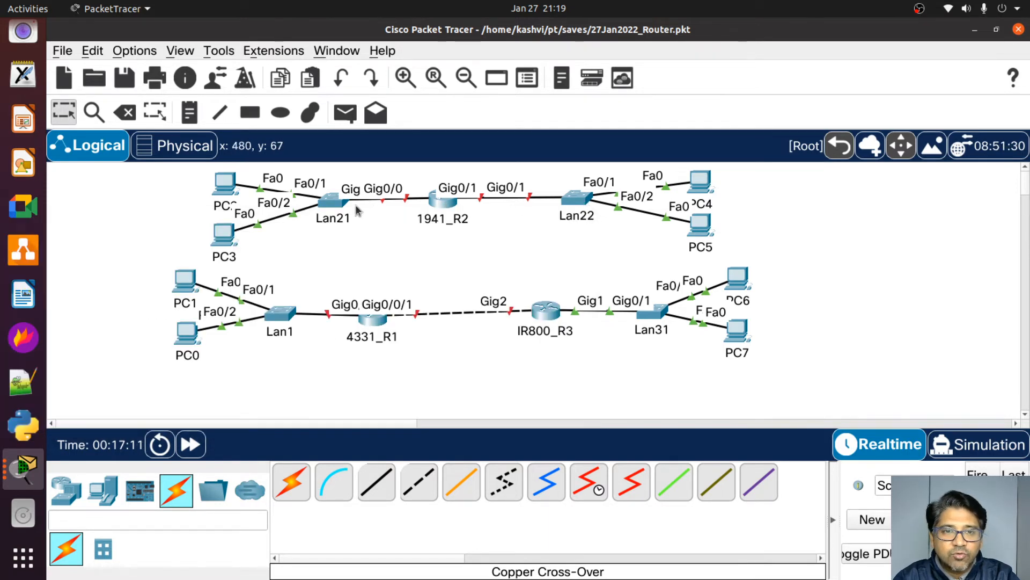
pyautogui.click(439, 201)
pyautogui.click(560, 117)
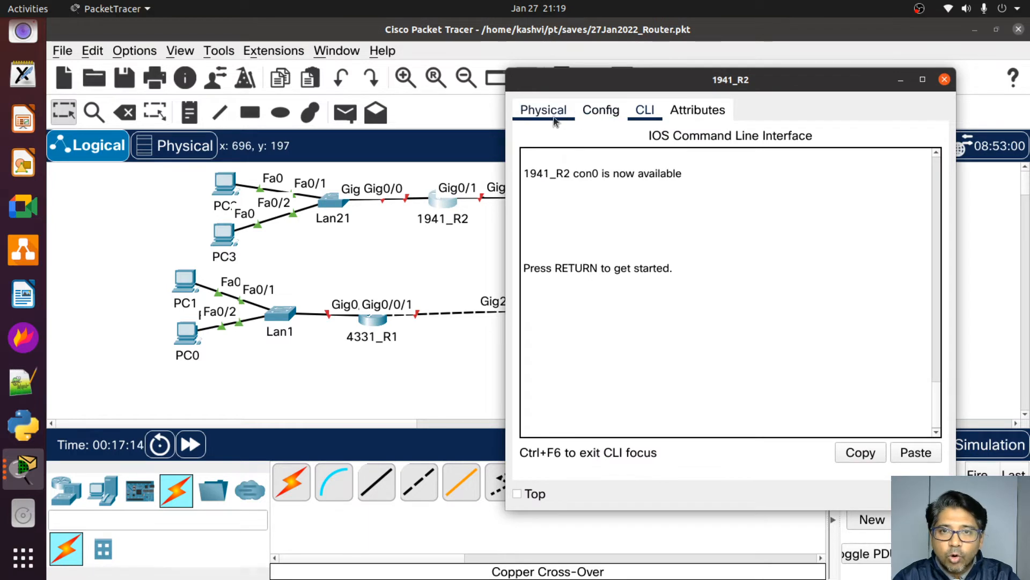
pyautogui.click(920, 81)
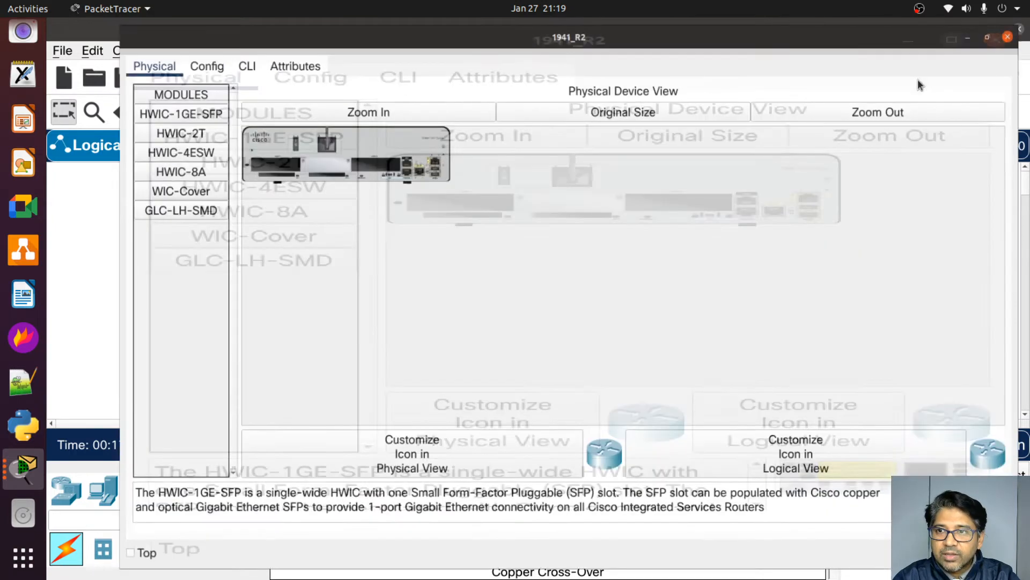
pyautogui.click(355, 112)
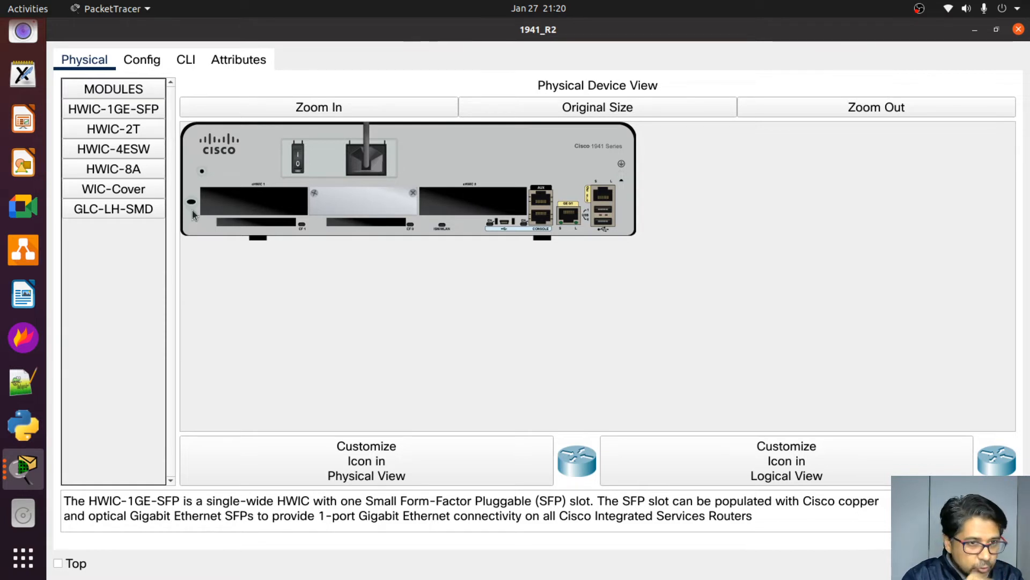
# Step: Install an HWIC-2T serial module in the empty slot beside the AUX and console ports of 1941_R2 and review its description
pyautogui.moveTo(115, 129); pyautogui.dragTo(469, 203)
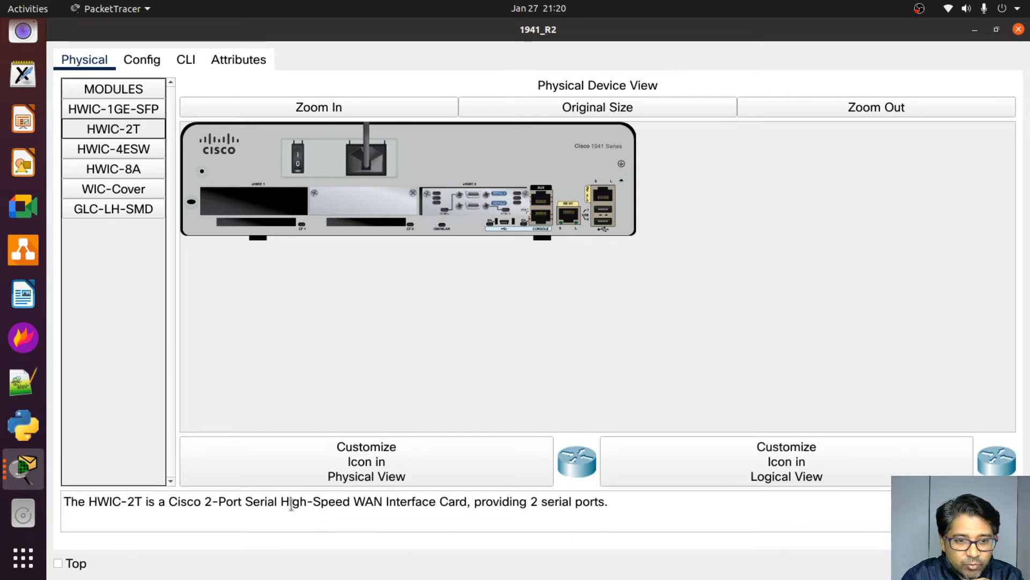
pyautogui.moveTo(280, 502); pyautogui.dragTo(473, 504)
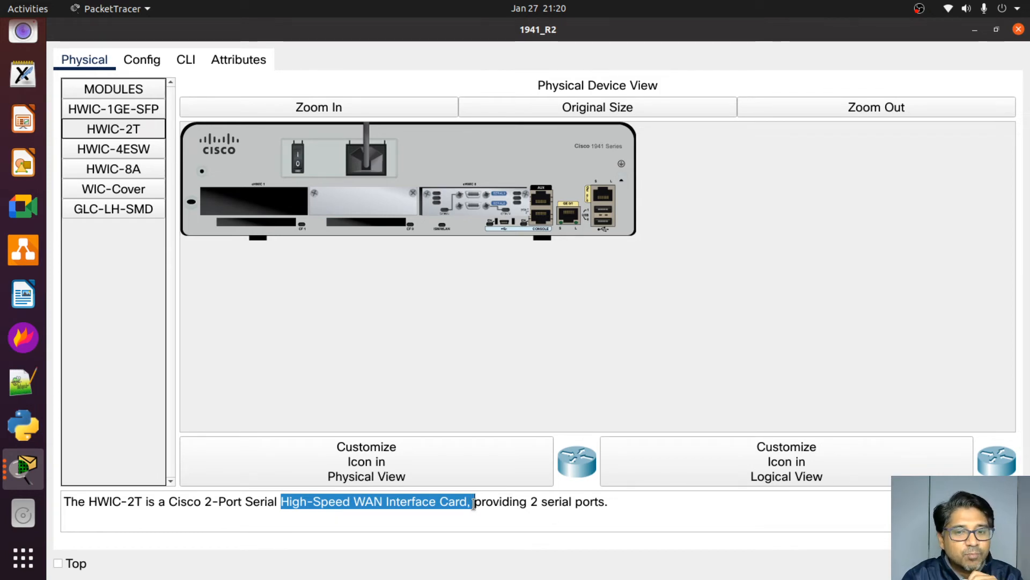
pyautogui.moveTo(527, 503); pyautogui.dragTo(611, 505)
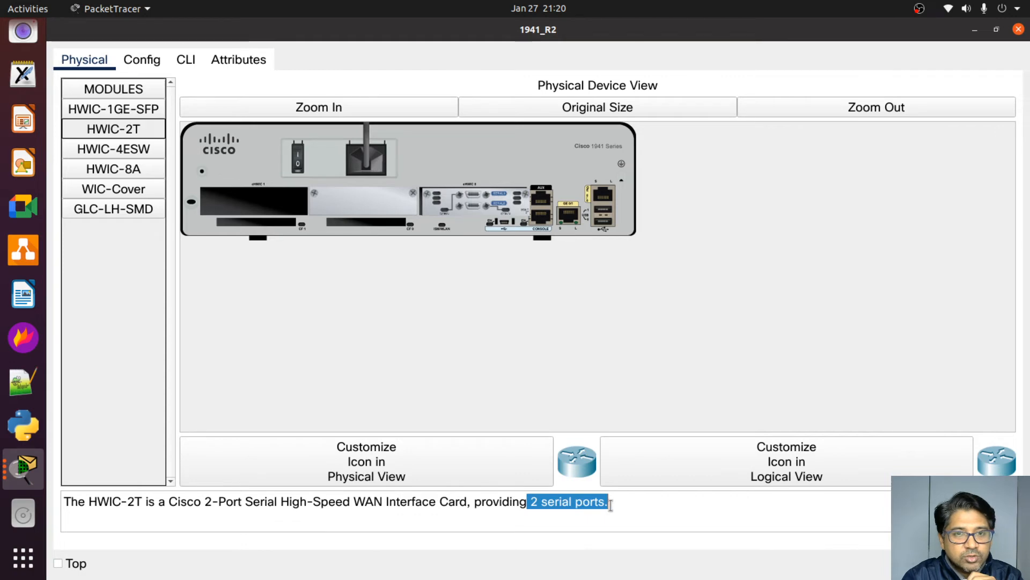
pyautogui.click(611, 504)
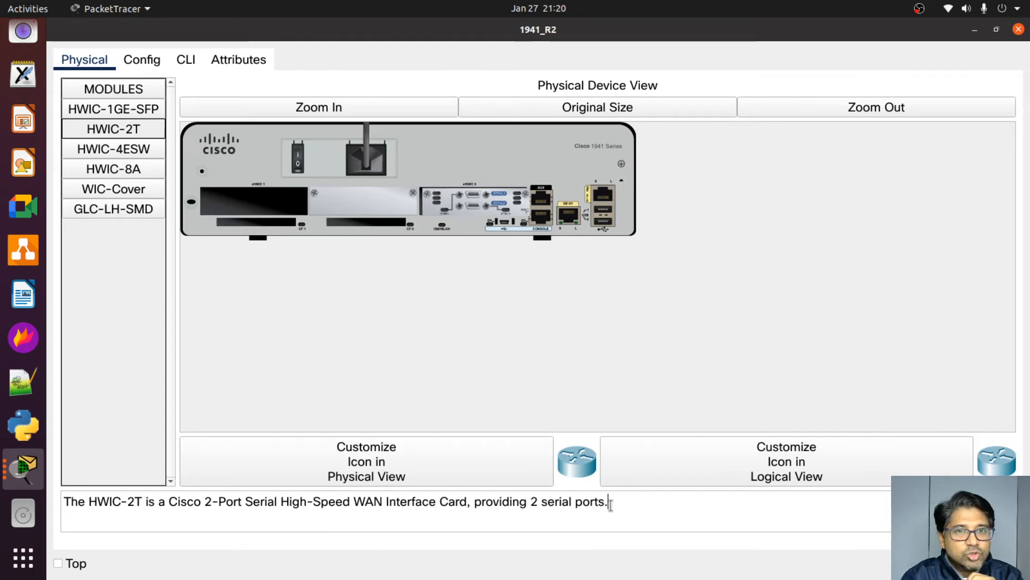
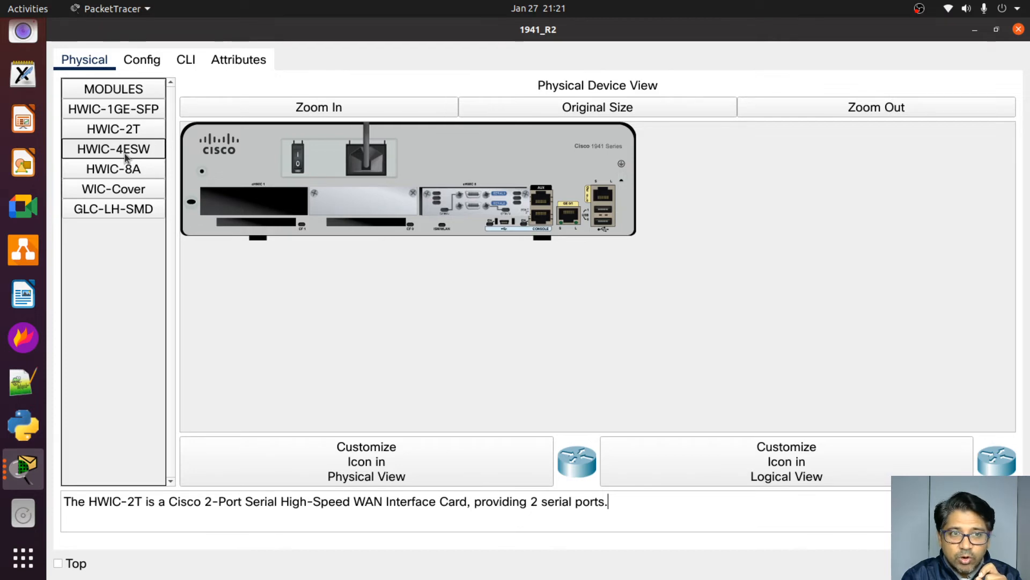
# Step: Install an HWIC-1GE-SFP module in the remaining empty slot of 1941_R2 and power the router back on
pyautogui.click(108, 111)
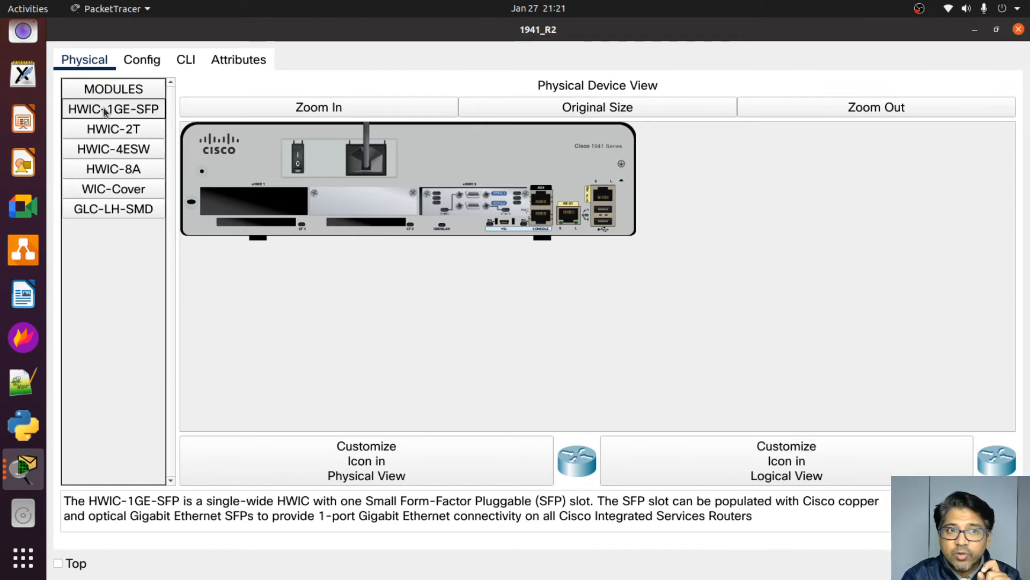
pyautogui.moveTo(105, 111); pyautogui.dragTo(249, 199)
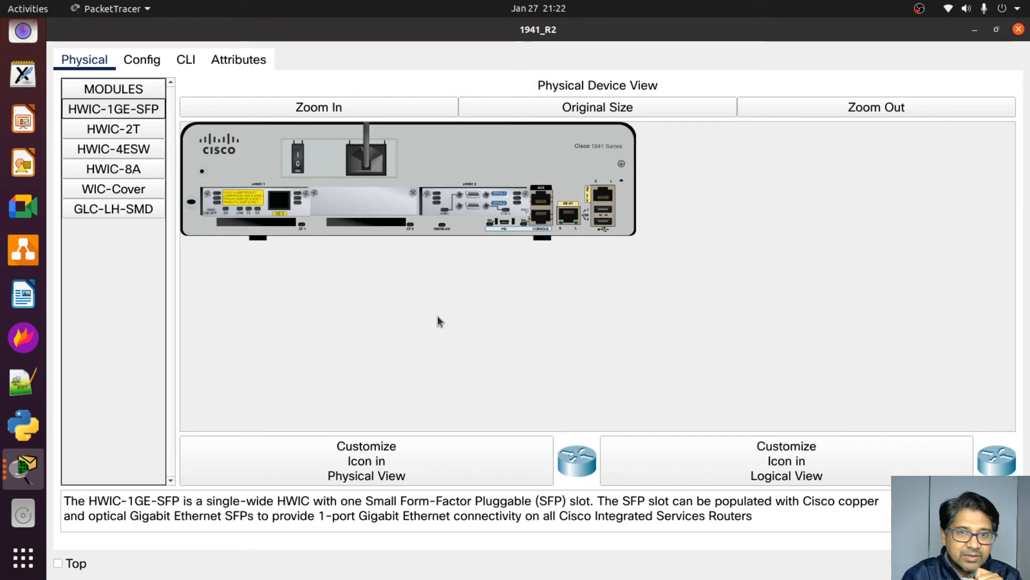
pyautogui.click(299, 163)
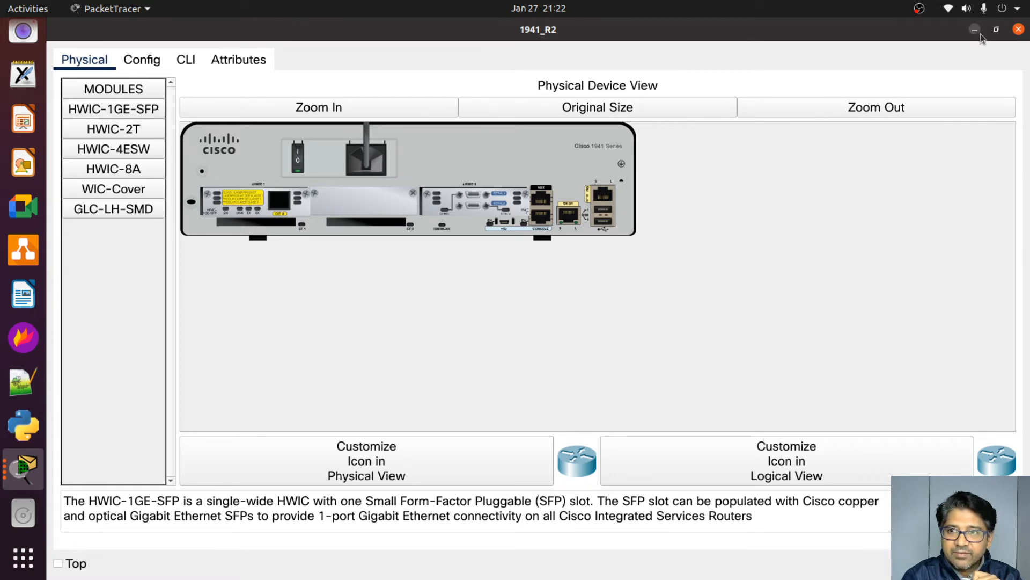
# Step: Restore the 1941_R2 window to normal size, check the router's boot output on its command line and minimize the window
pyautogui.click(997, 29)
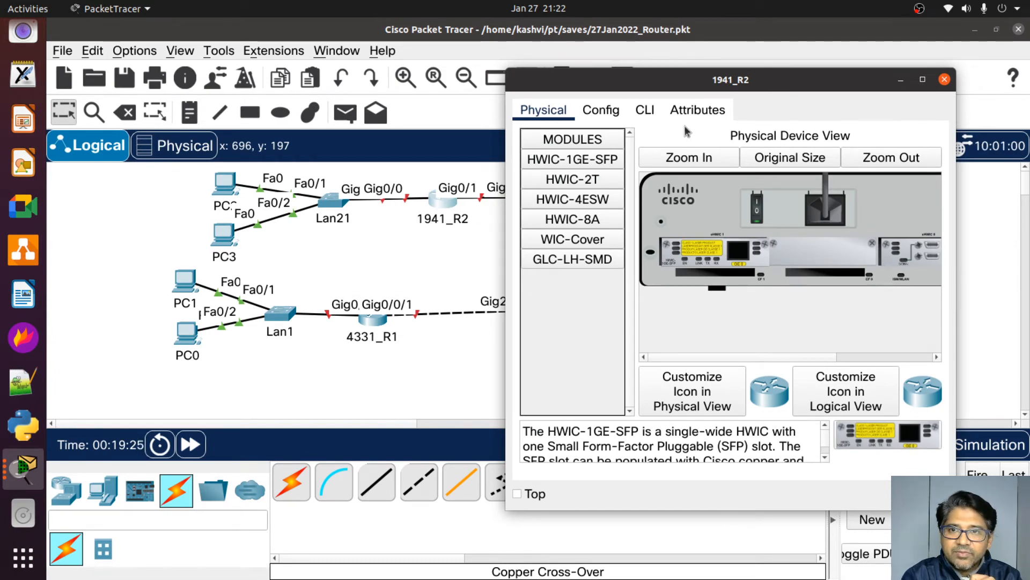
pyautogui.click(655, 114)
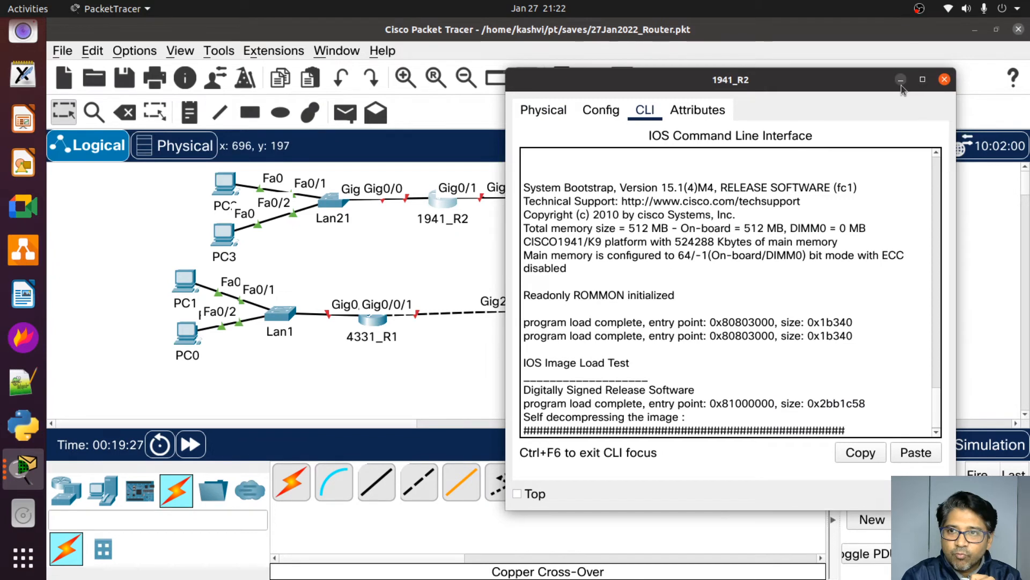
pyautogui.click(901, 80)
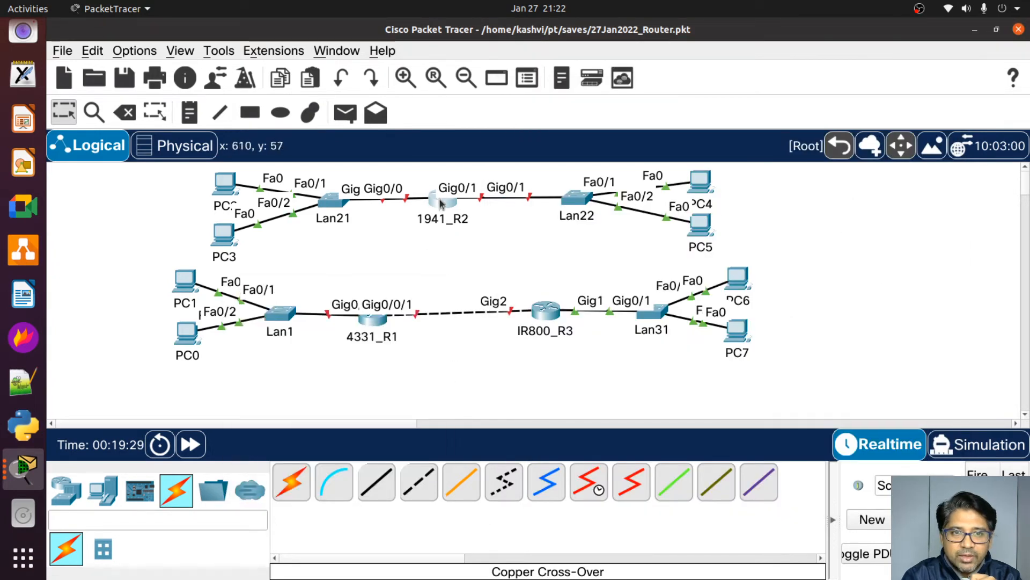
# Step: Open the enlarged physical view of 4331_R1 and review the descriptions of the NIM-ES2-4, GLC-T and GLC-TE modules
pyautogui.moveTo(440, 208)
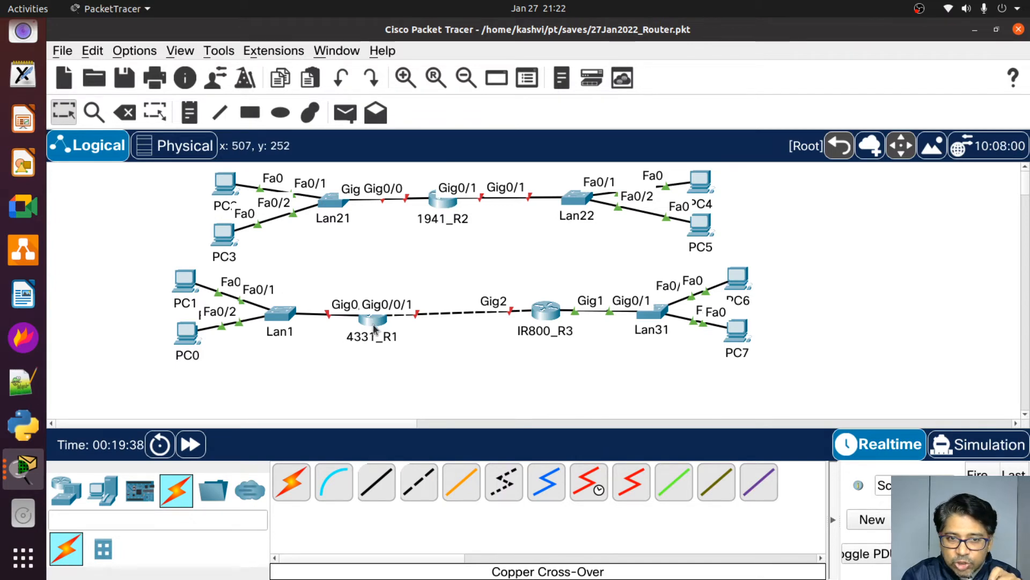
pyautogui.moveTo(374, 326)
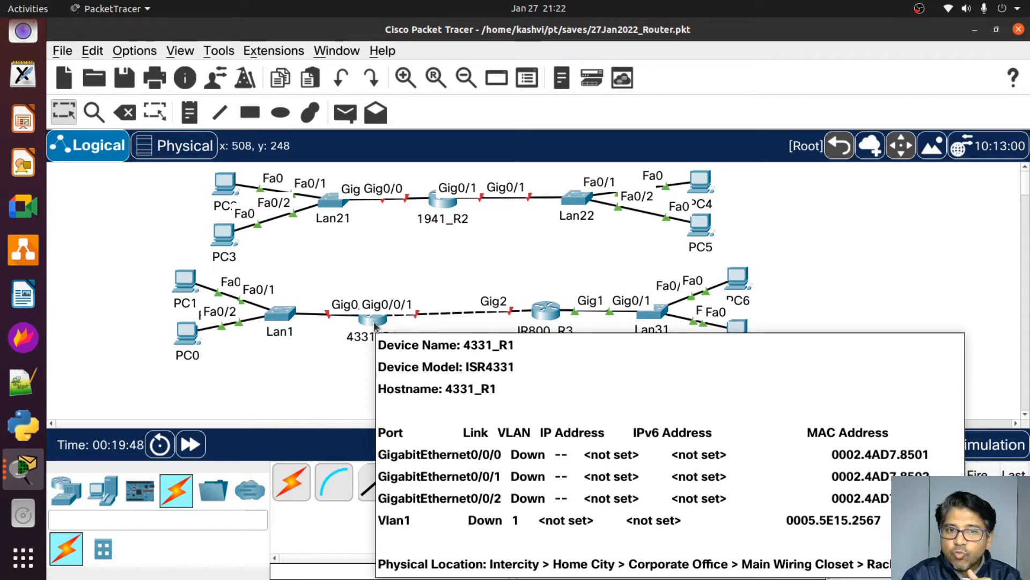
pyautogui.click(374, 321)
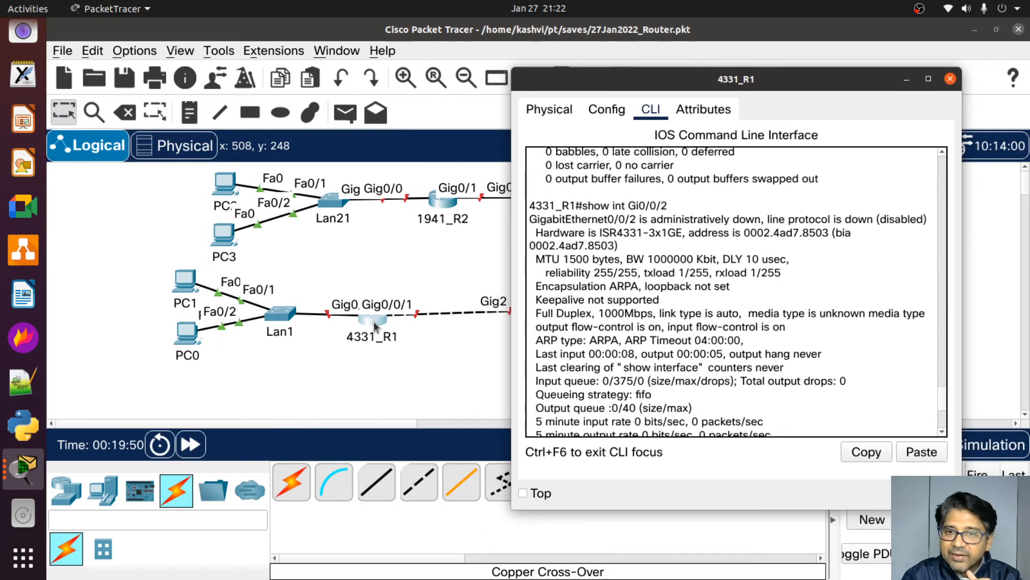
pyautogui.click(561, 117)
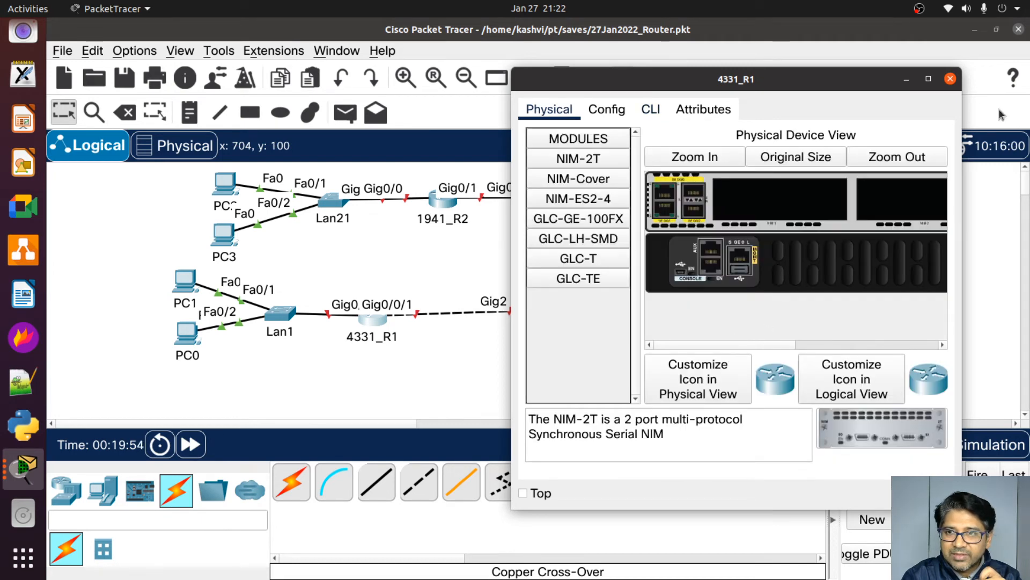
pyautogui.click(928, 80)
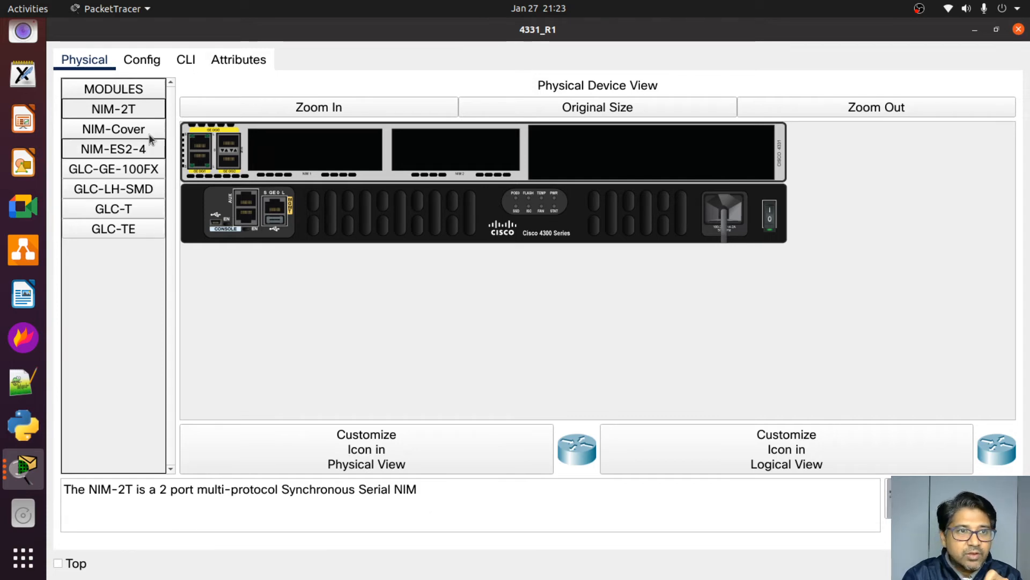
pyautogui.click(118, 153)
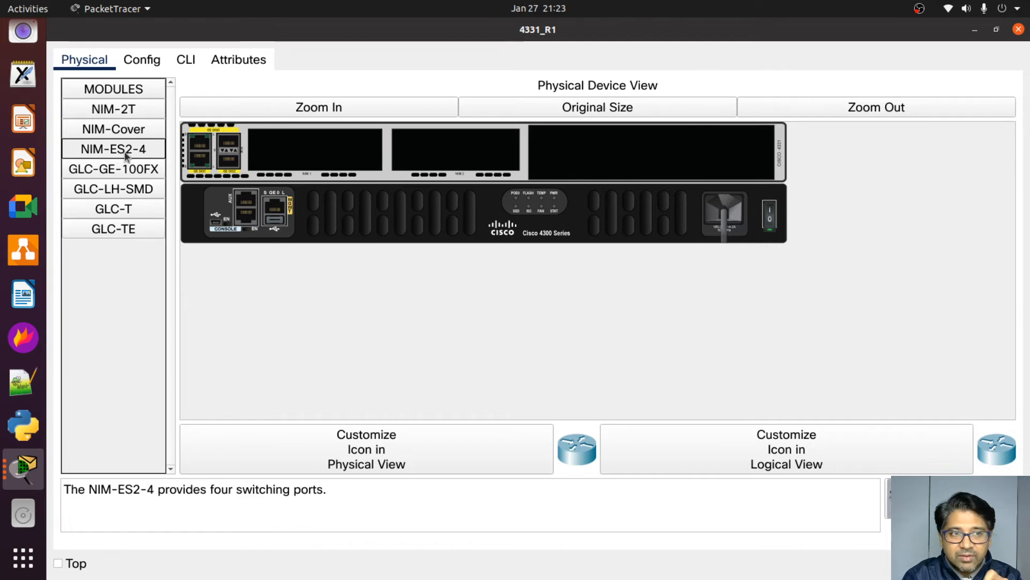
pyautogui.click(112, 211)
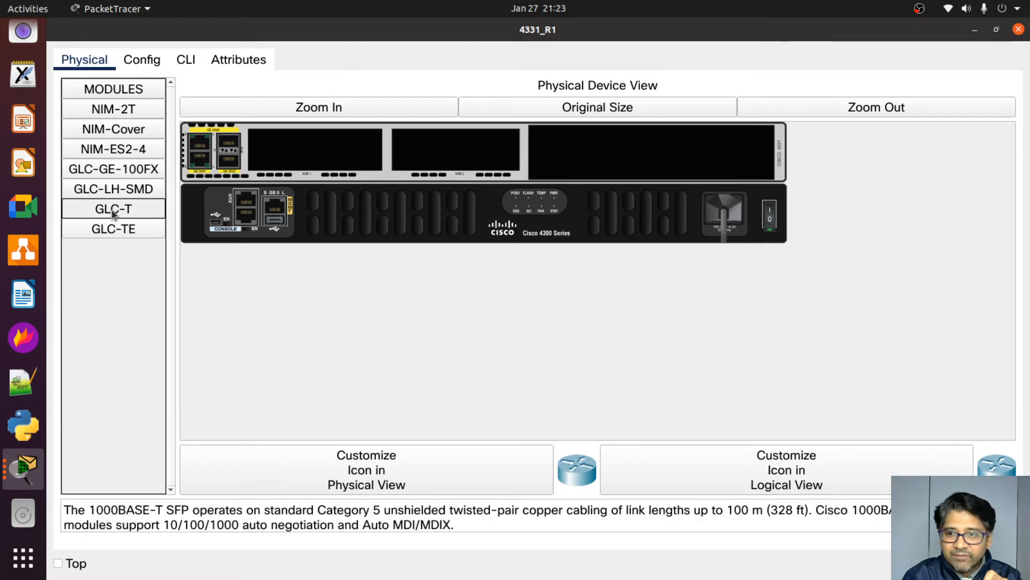
pyautogui.click(112, 228)
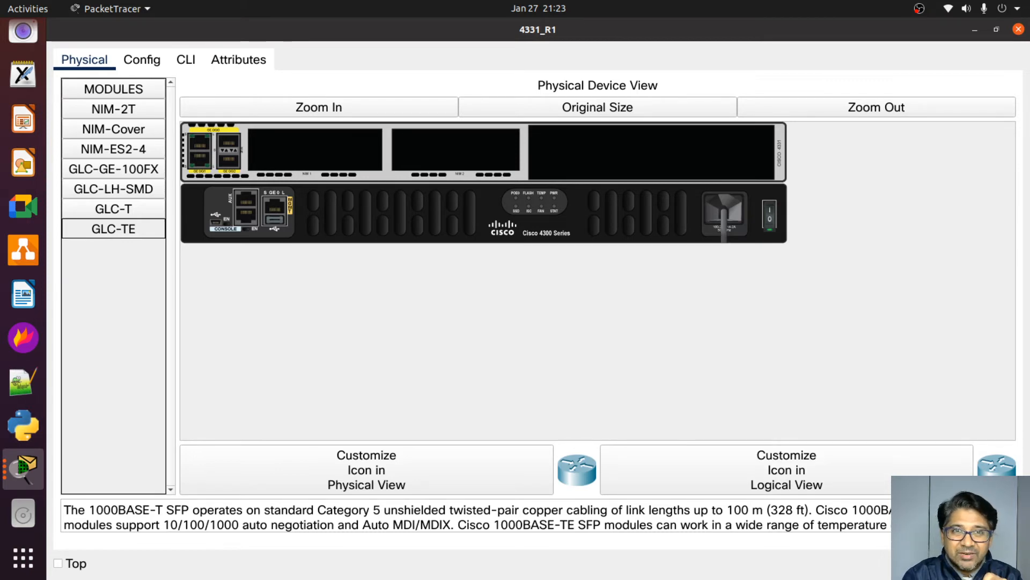
# Step: Power off 4331_R1, install a NIM-2T serial module in the first empty slot beside the Gigabit ports and power the router back on
pyautogui.click(112, 110)
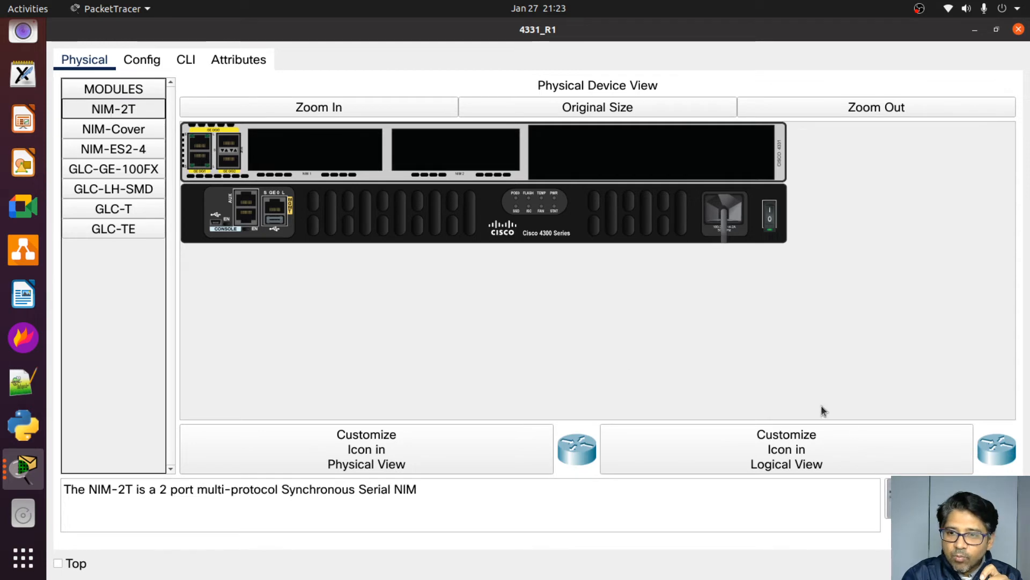
pyautogui.click(770, 216)
pyautogui.moveTo(912, 492); pyautogui.dragTo(316, 153)
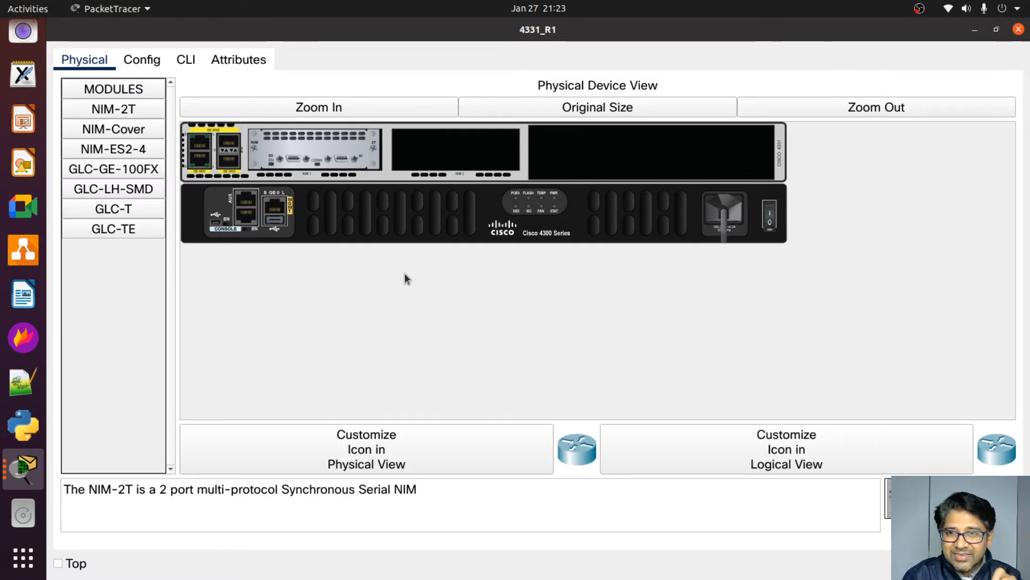
pyautogui.click(773, 229)
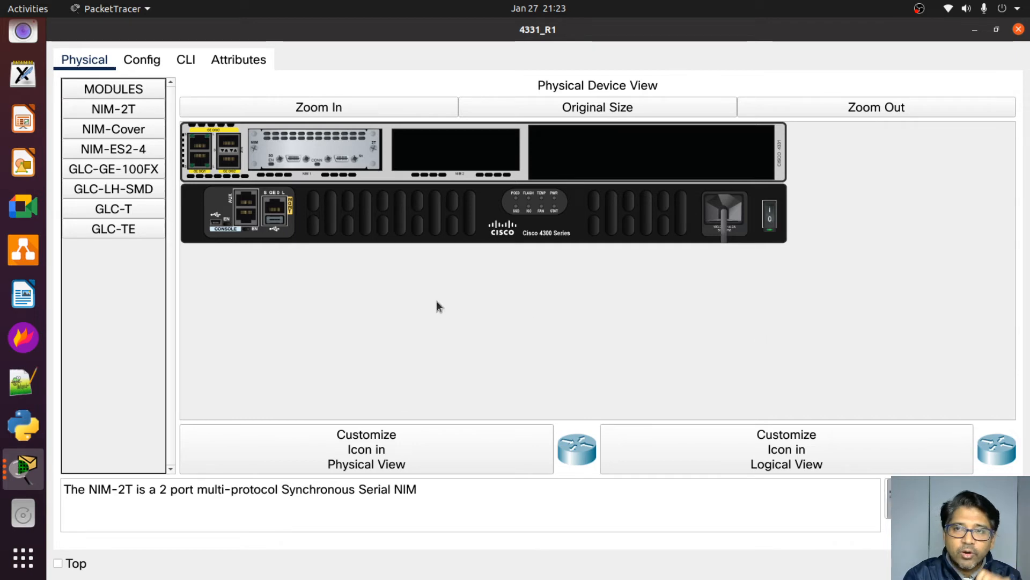
# Step: Restore the 4331_R1 window to normal size, check the router's boot output on its command line and return to the topology
pyautogui.click(997, 29)
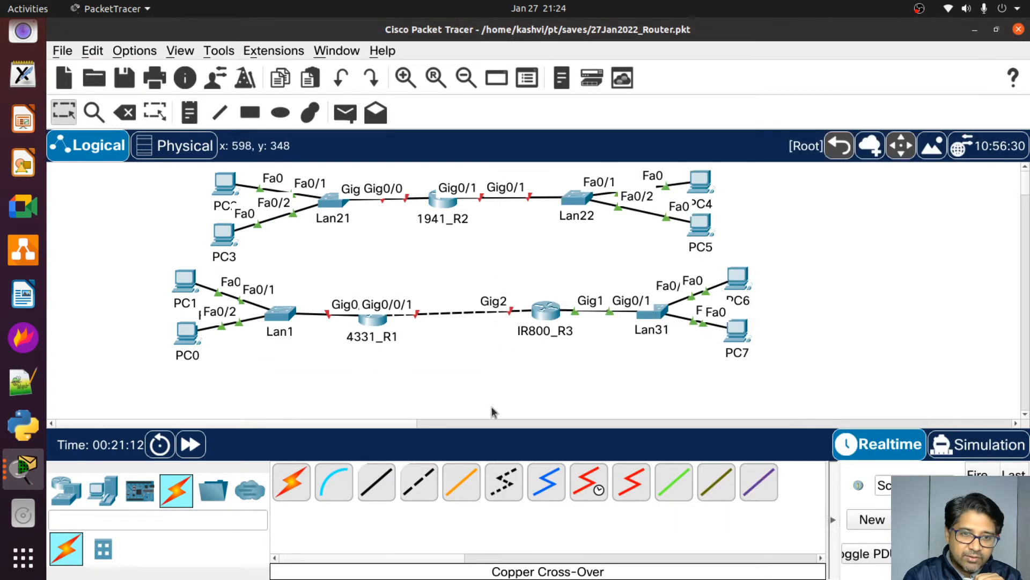
pyautogui.click(456, 387)
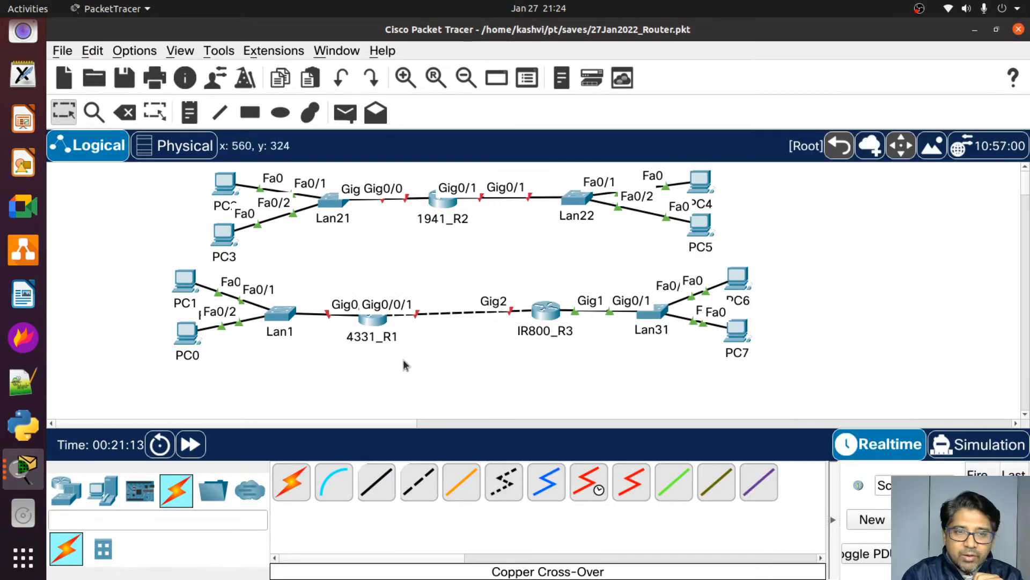
pyautogui.click(372, 320)
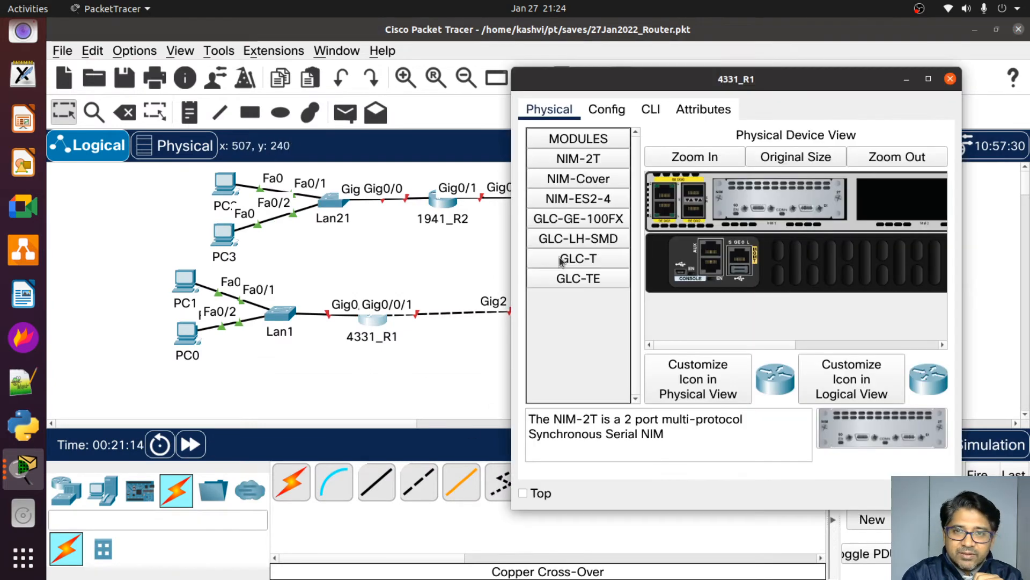
pyautogui.click(648, 111)
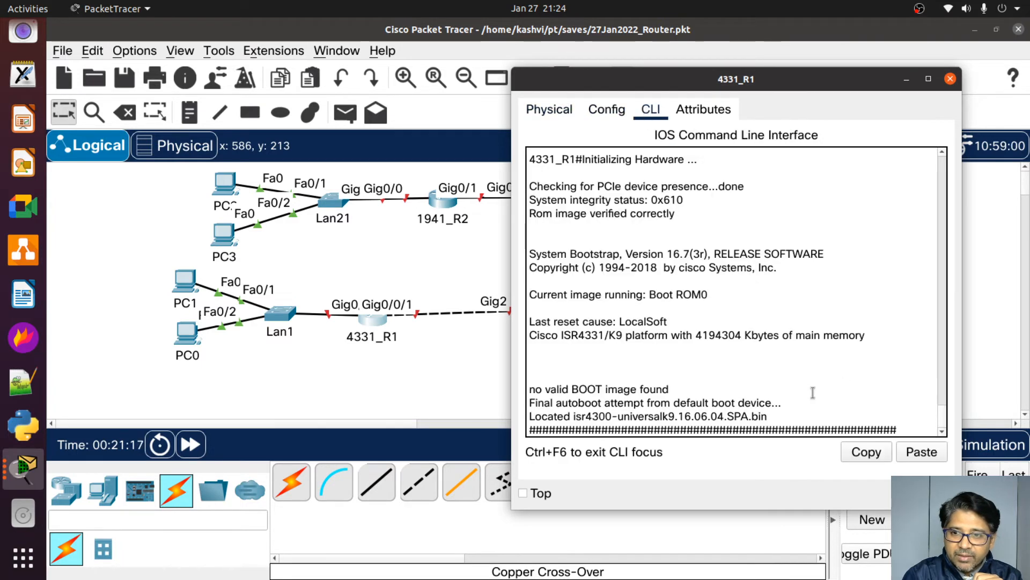
pyautogui.click(434, 245)
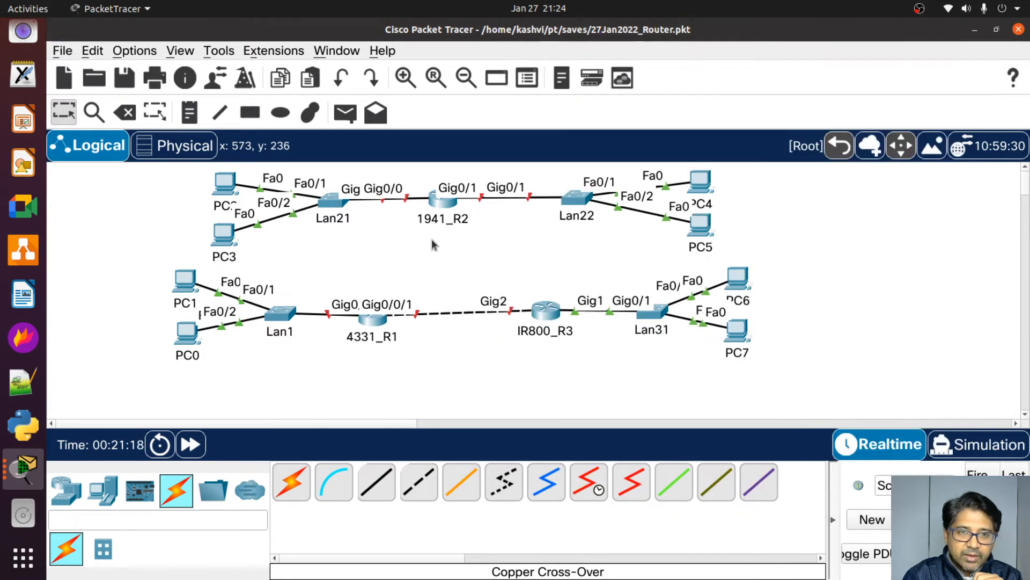
# Step: Enter privileged EXEC mode on the command line of 1941_R2 with en and return to the topology
pyautogui.click(440, 205)
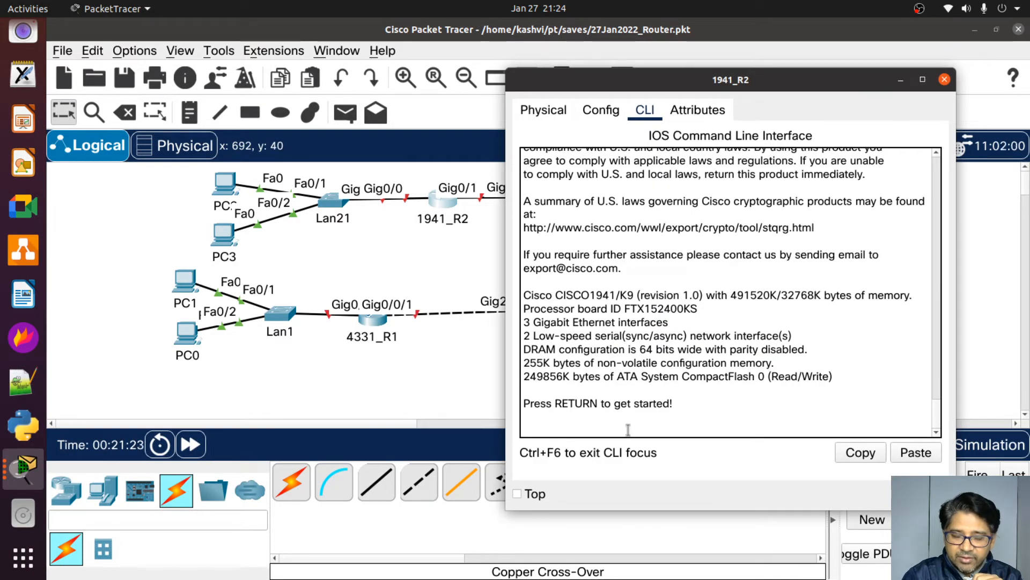
pyautogui.press('Return')
pyautogui.press('Return')
pyautogui.press('Return')
pyautogui.press('Return')
pyautogui.press('Return')
pyautogui.press('Return')
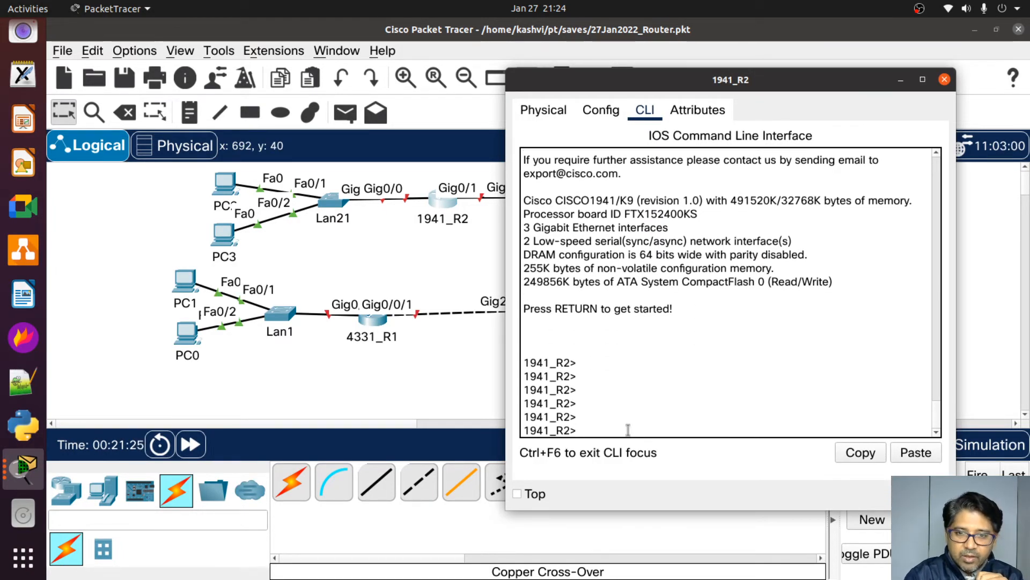
pyautogui.write('en')
pyautogui.press('Return')
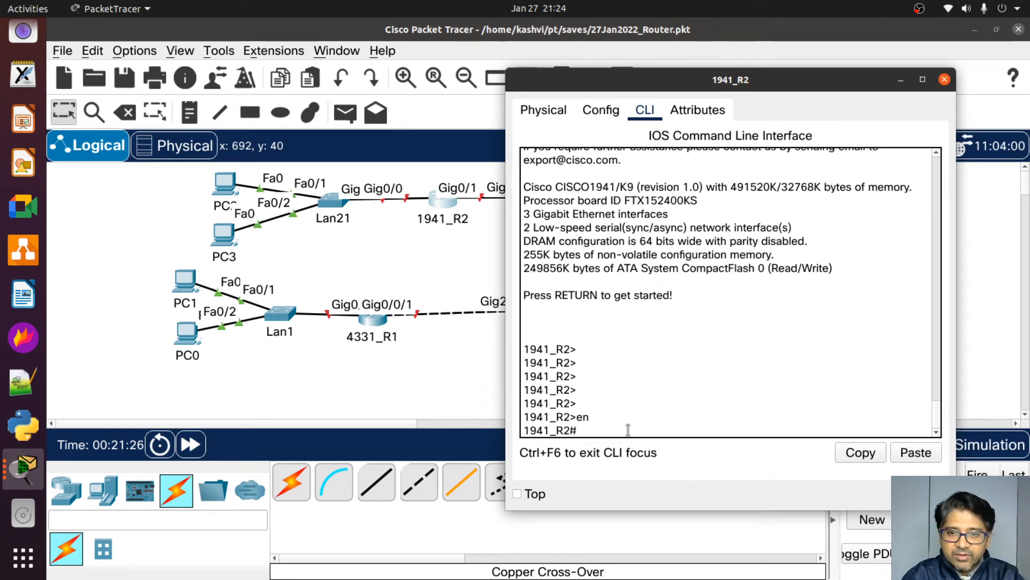
pyautogui.press('Return')
pyautogui.press('Return')
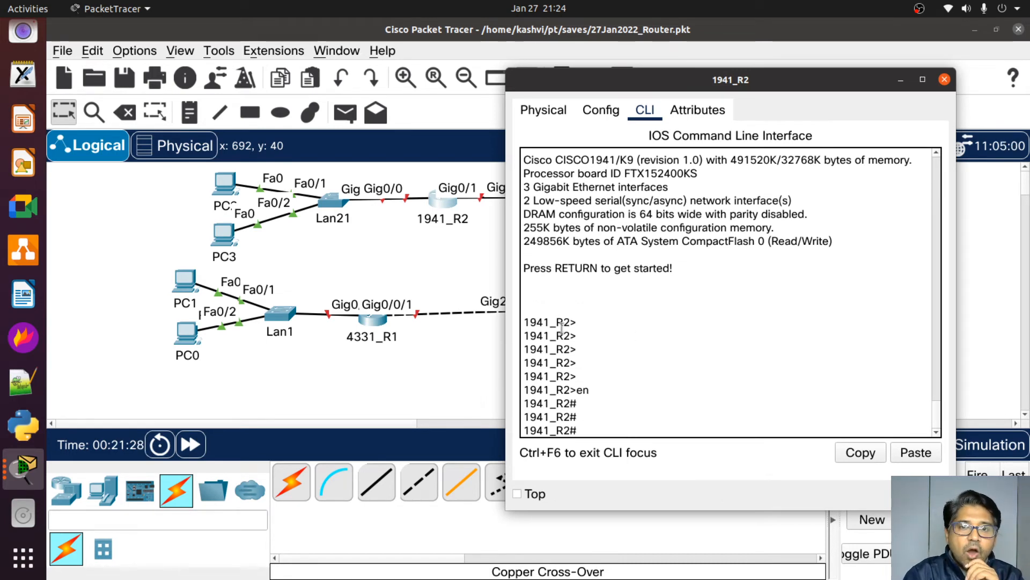
pyautogui.click(414, 260)
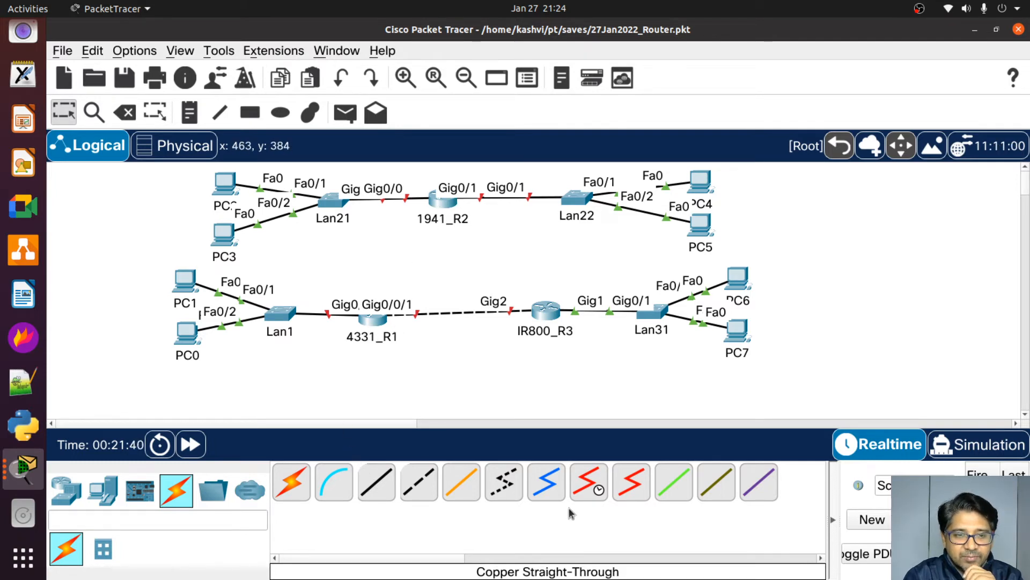
# Step: Connect Serial0/0/0 of 1941_R2 to Serial0/1/0 of 4331_R1 with a Serial DTE cable
pyautogui.click(632, 494)
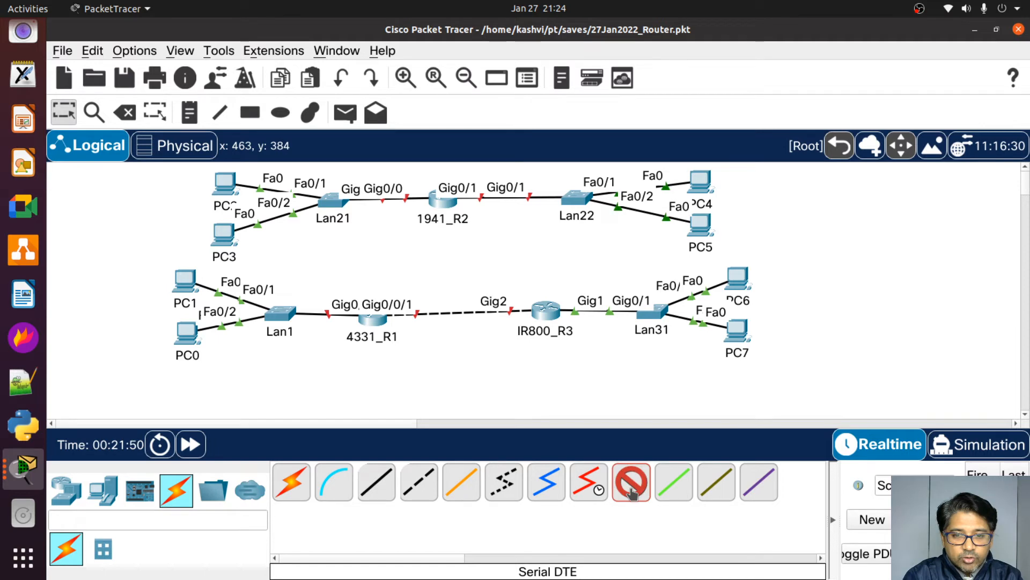
pyautogui.click(440, 205)
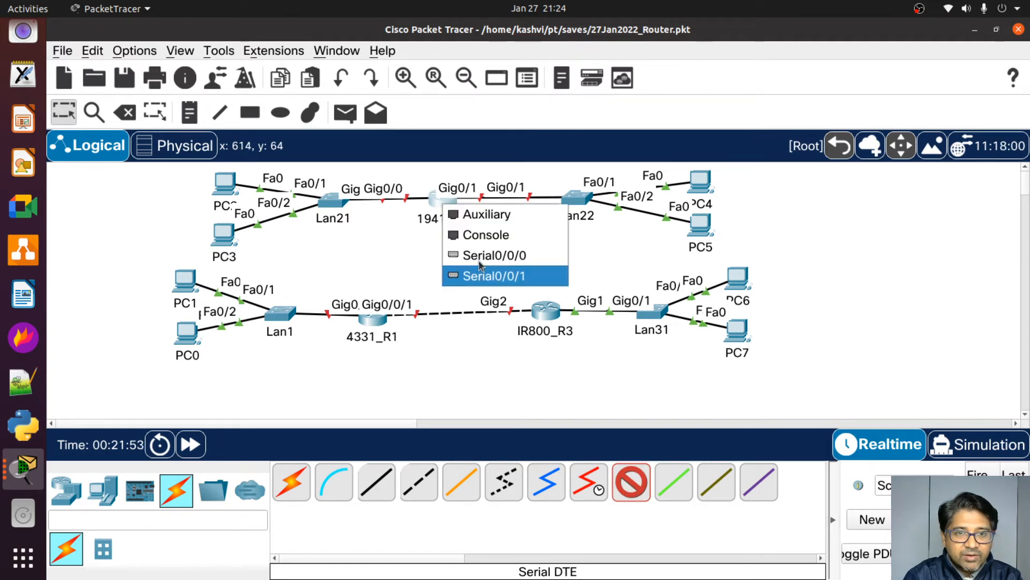
pyautogui.click(494, 255)
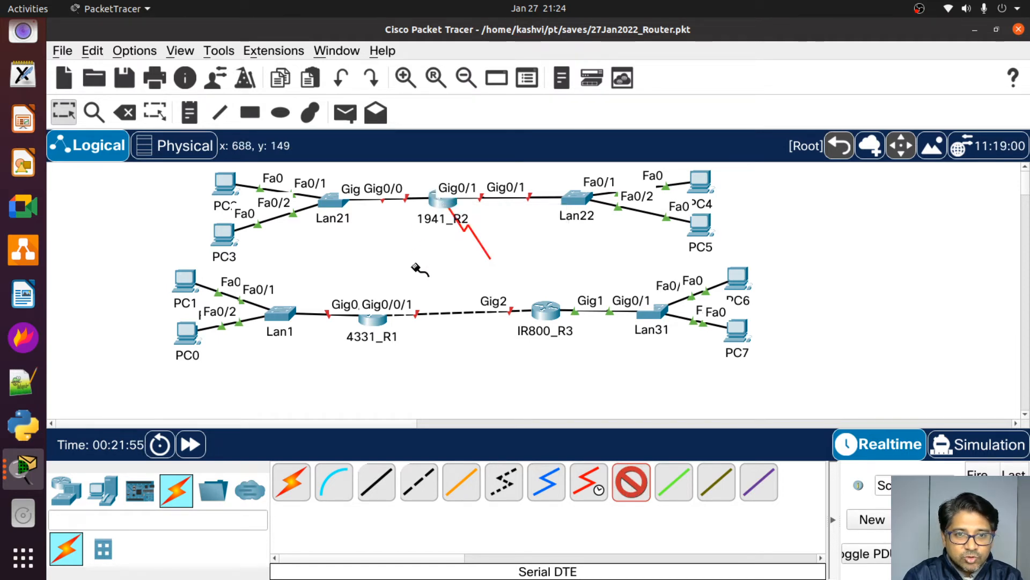
pyautogui.click(386, 326)
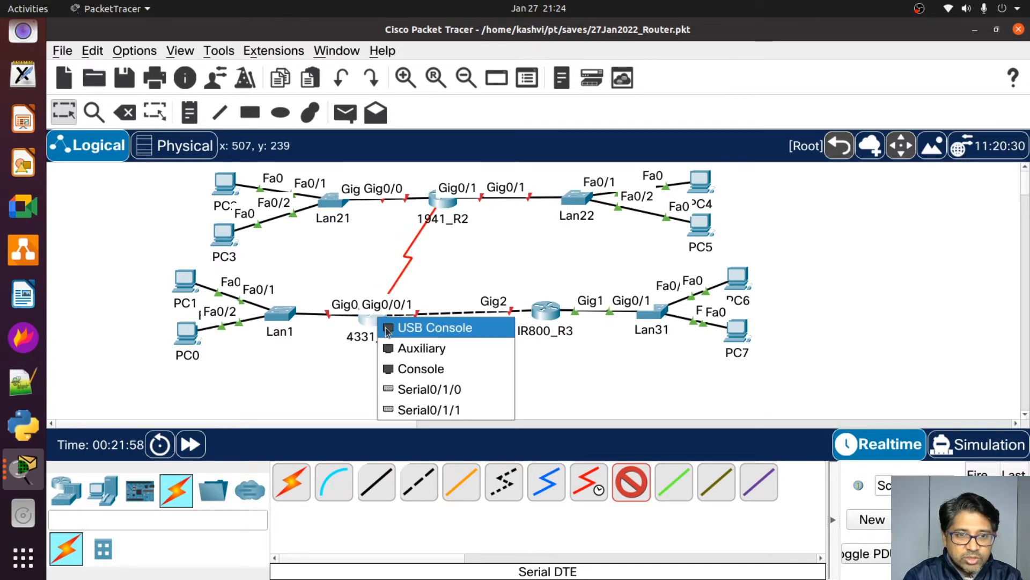
pyautogui.click(427, 391)
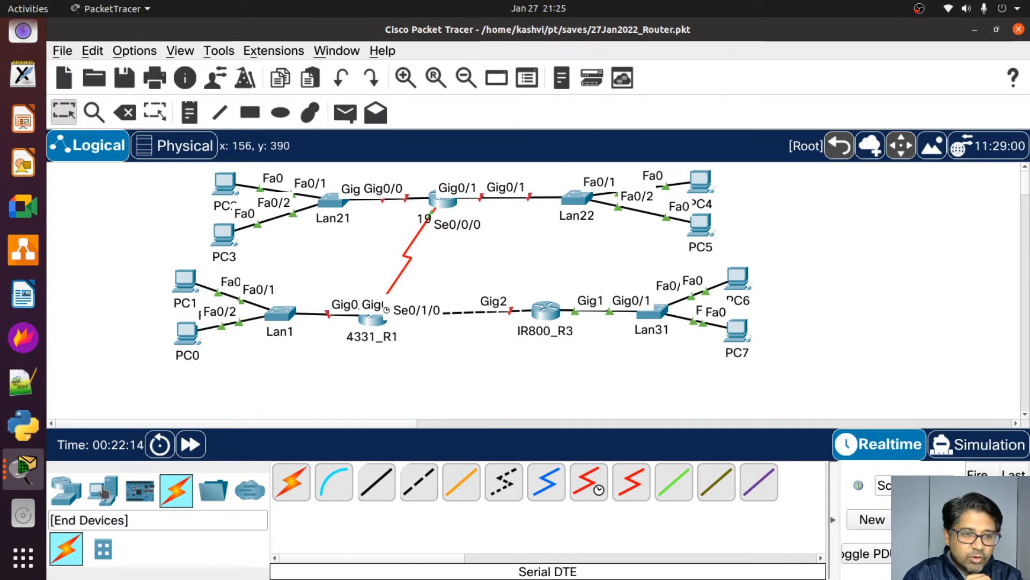
# Step: Try to start a copper cross-over and a copper straight-through link from 1941_R2, and put the cable tool away
pyautogui.click(417, 486)
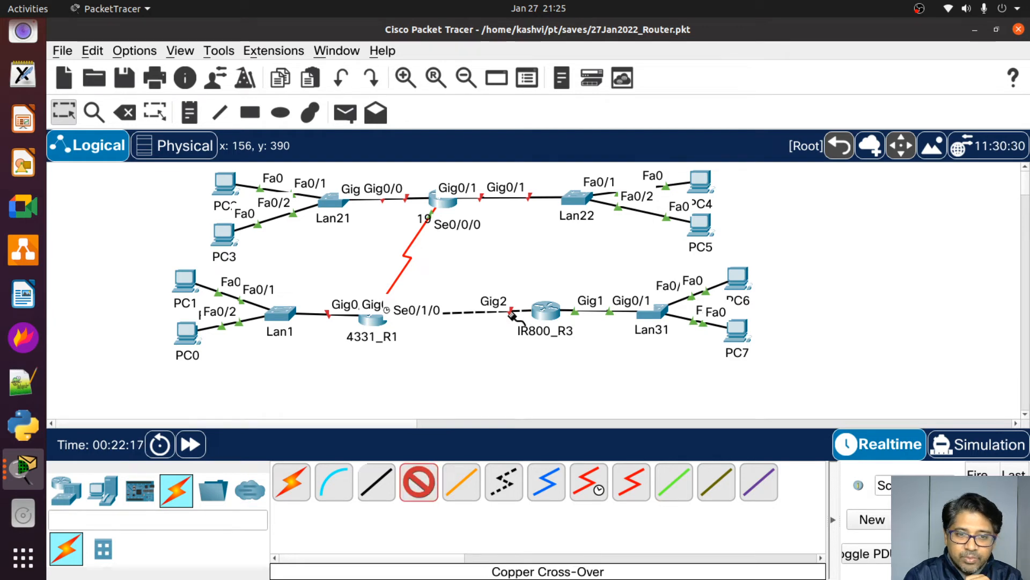
pyautogui.click(451, 200)
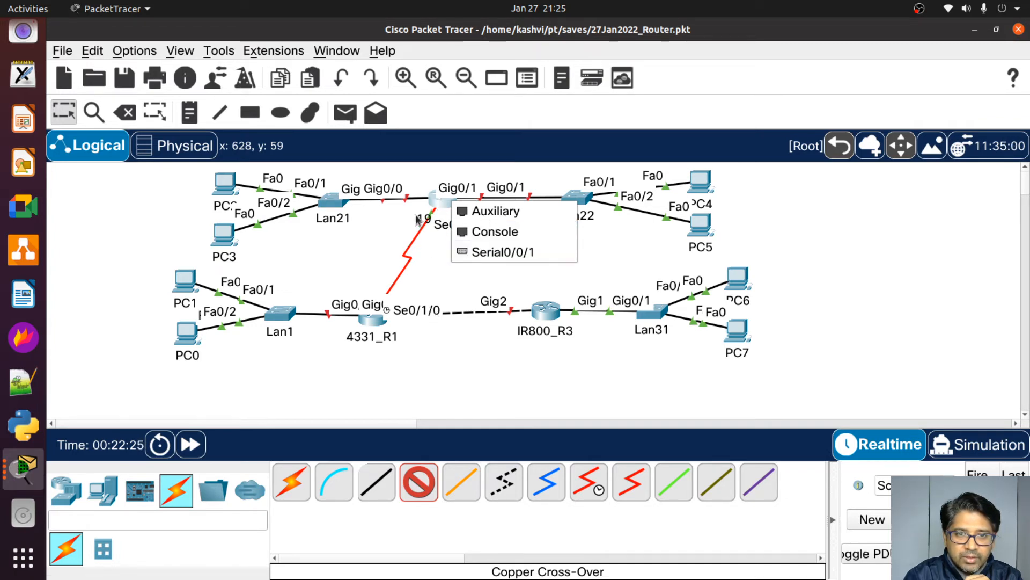
pyautogui.click(441, 300)
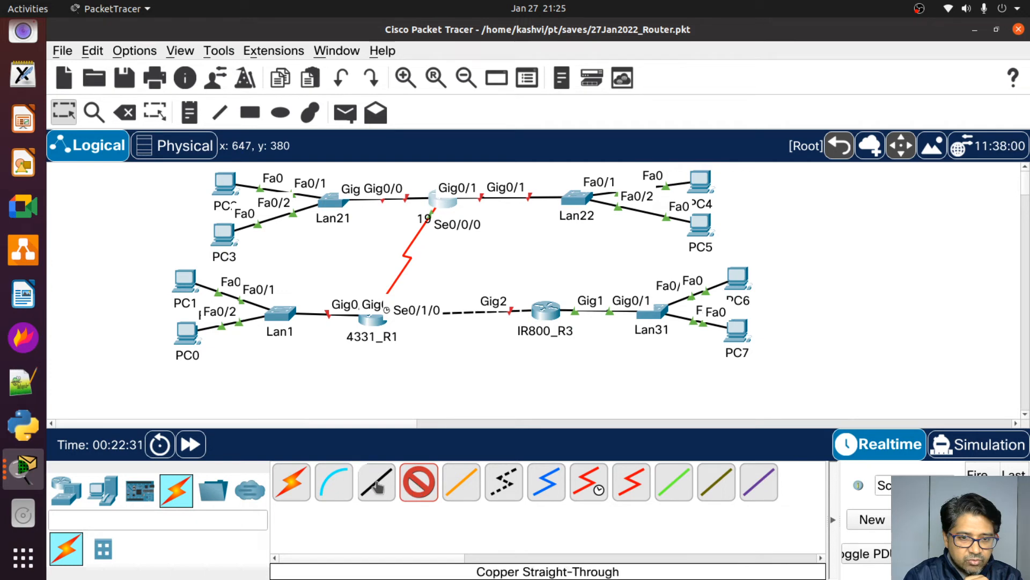
pyautogui.click(378, 486)
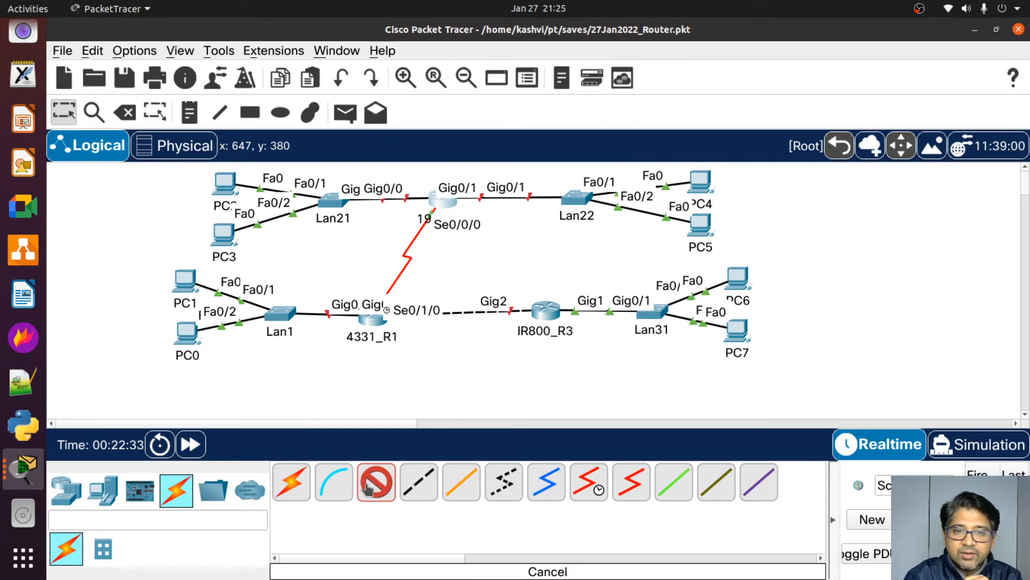
pyautogui.click(438, 202)
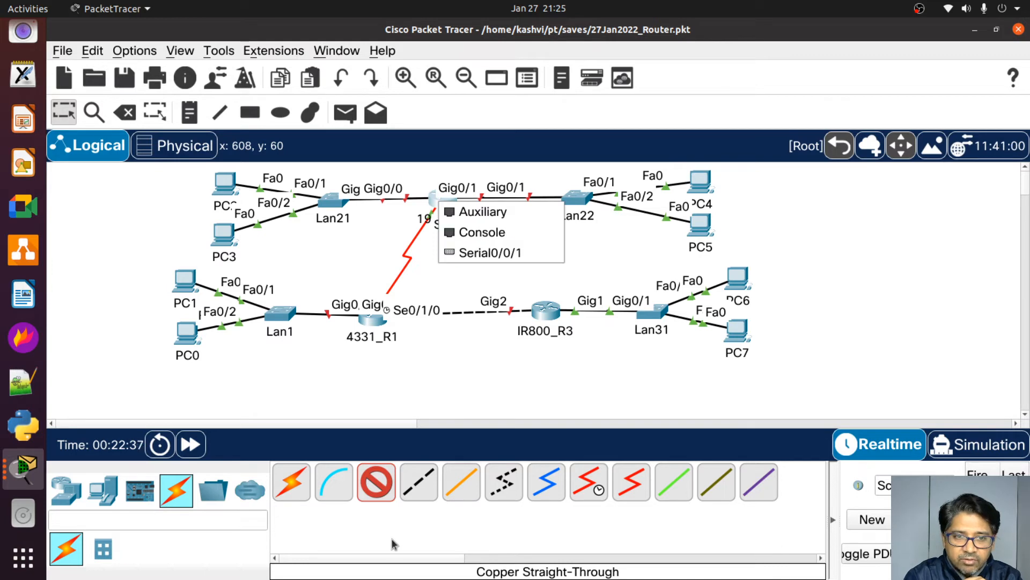
pyautogui.click(378, 485)
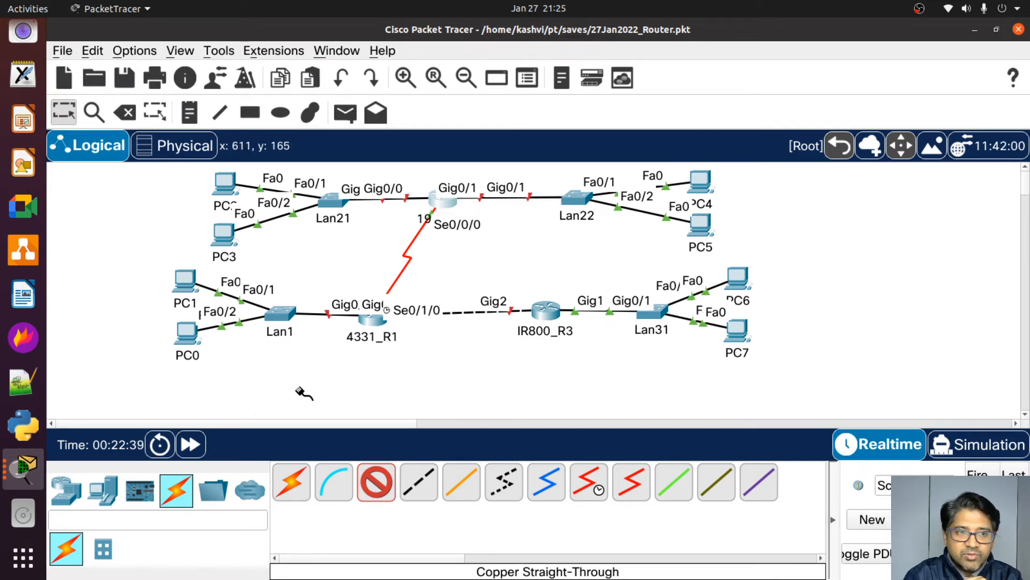
pyautogui.click(386, 487)
# Step: Open the physical view of 1941_R2 and read the descriptions of the available interface modules from GLC-LH-SMD up to HWIC-1GE-SFP
pyautogui.click(443, 203)
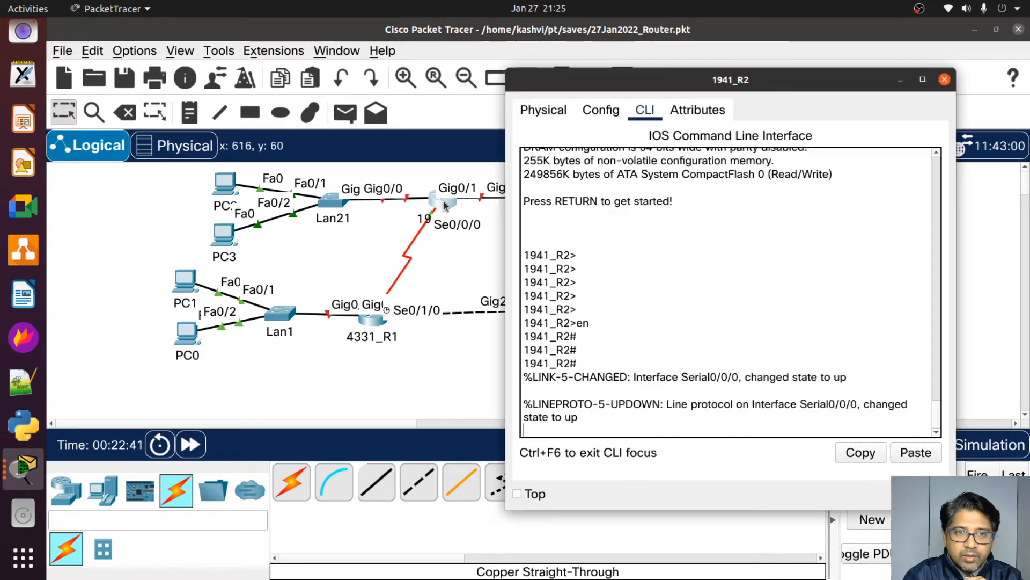
pyautogui.click(561, 114)
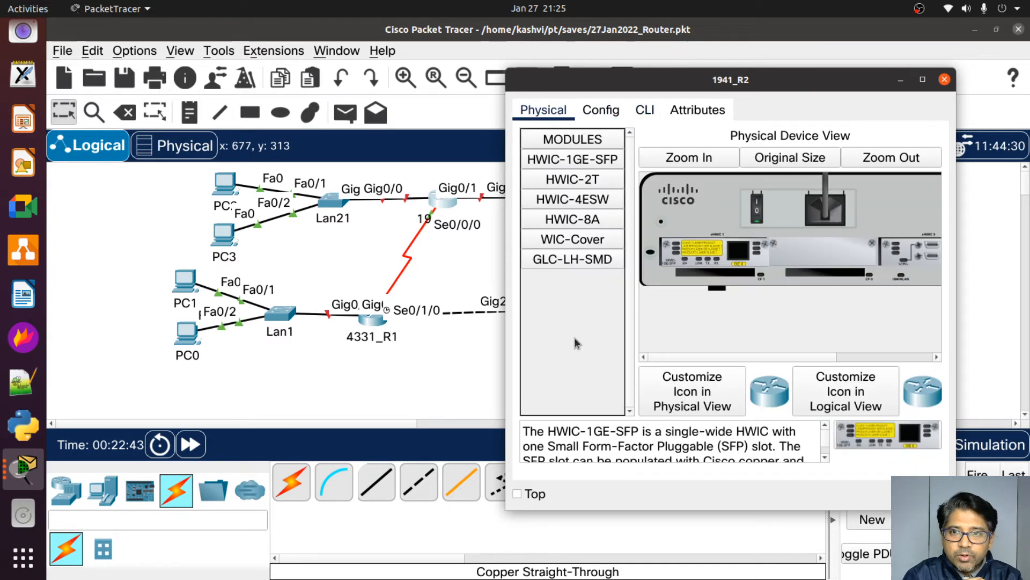
pyautogui.click(922, 79)
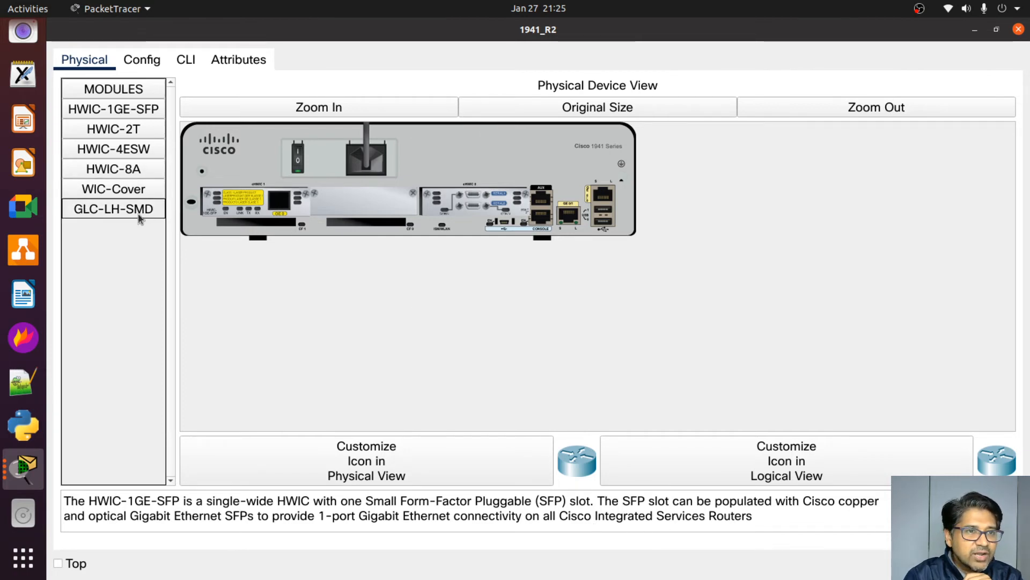
pyautogui.click(105, 208)
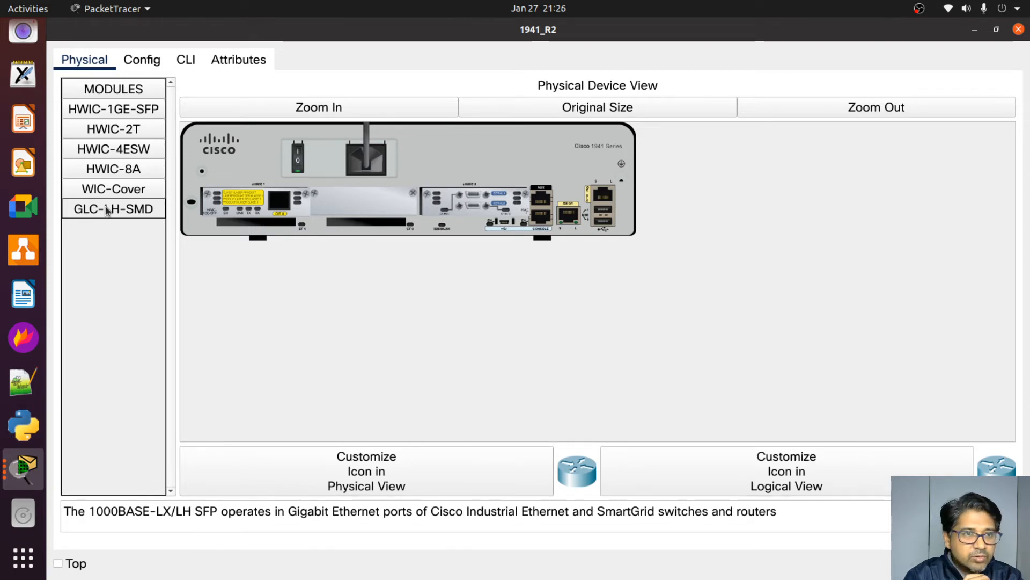
pyautogui.click(108, 195)
pyautogui.click(106, 169)
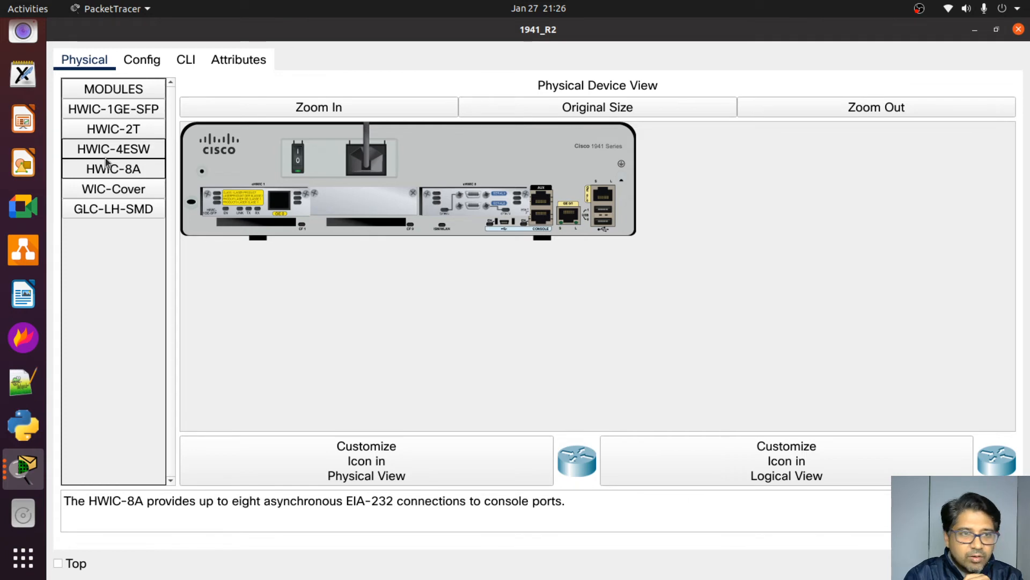
pyautogui.click(107, 151)
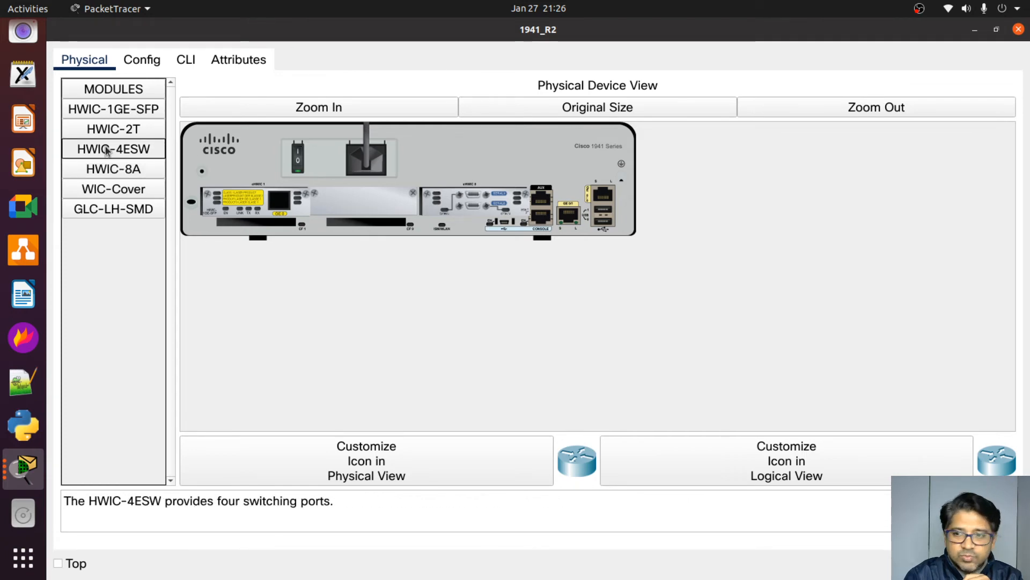
pyautogui.click(106, 135)
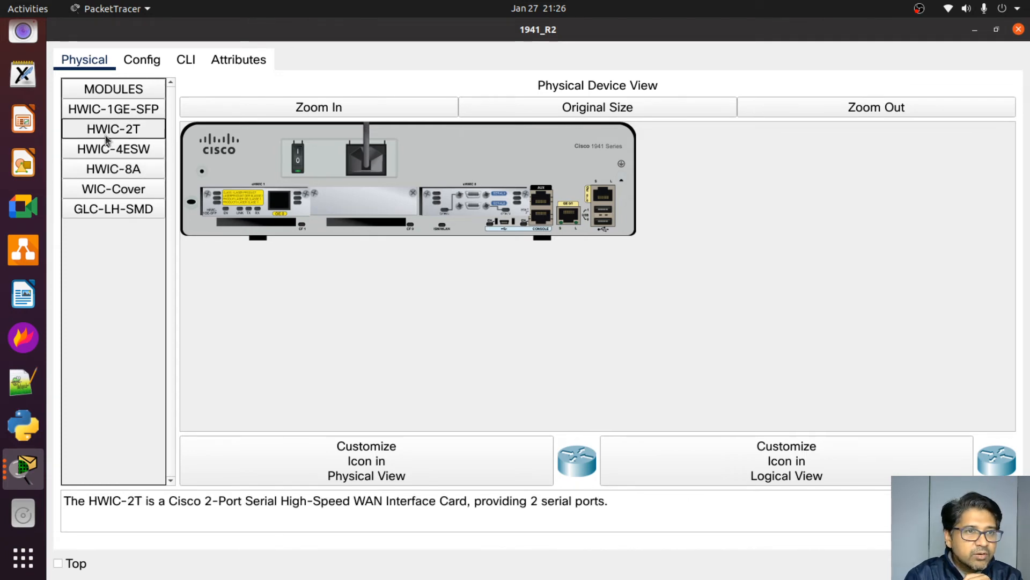
pyautogui.click(114, 115)
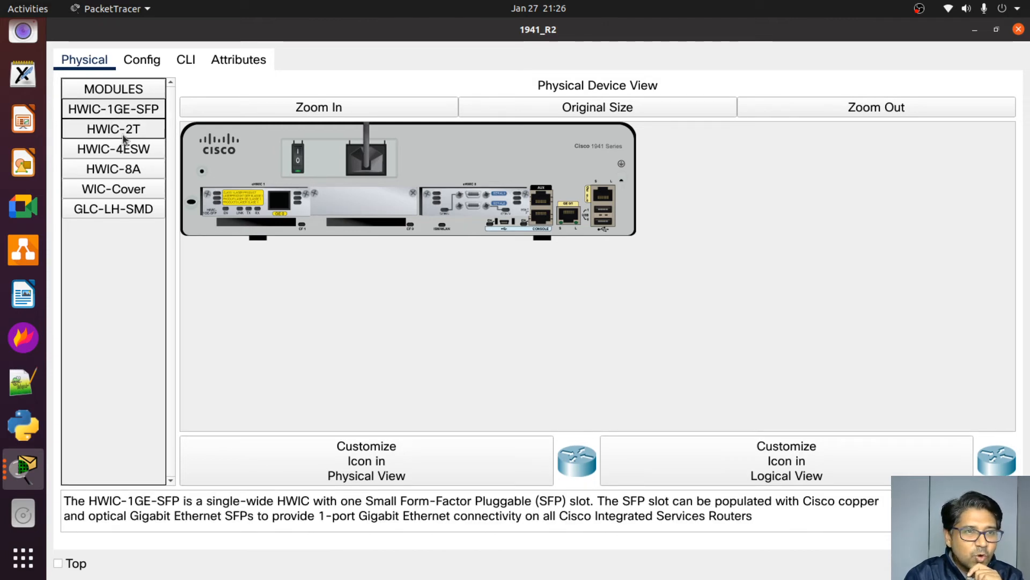
# Step: Replace the HWIC-1GE-SFP module in 1941_R2 with an HWIC-4ESW four-port switching module and return to the topology
pyautogui.click(123, 154)
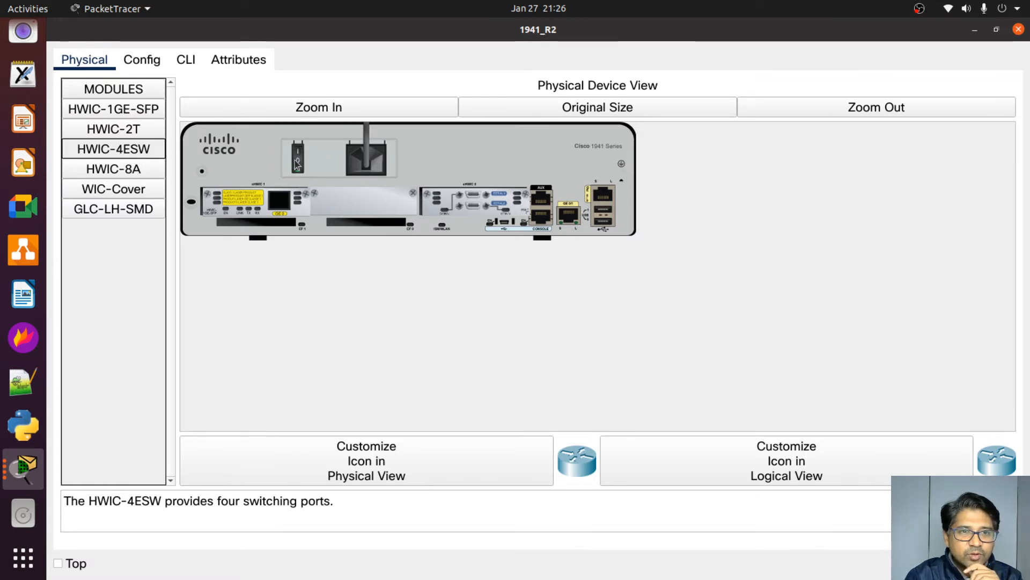
pyautogui.moveTo(256, 201); pyautogui.dragTo(767, 457)
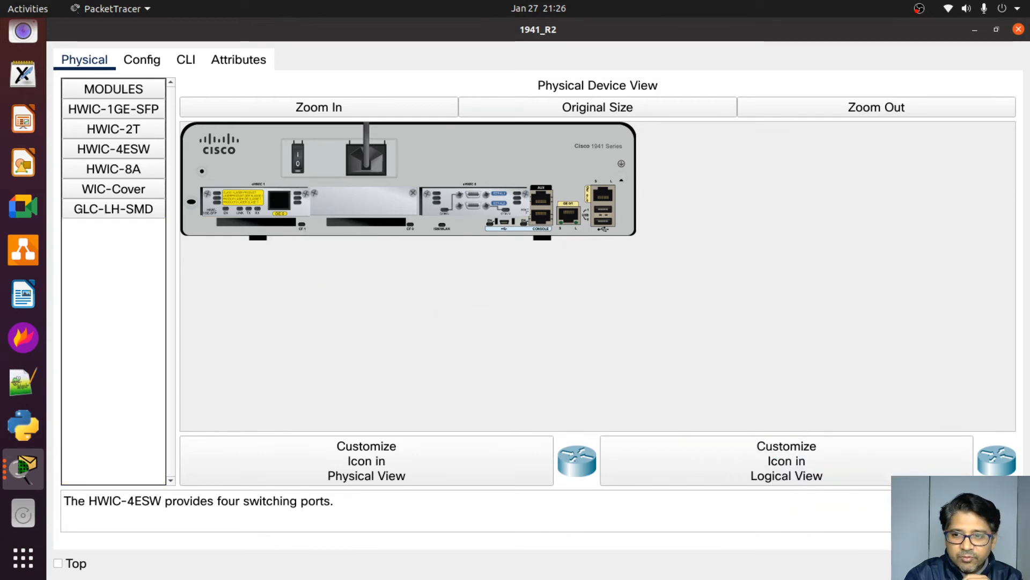
pyautogui.moveTo(955, 509); pyautogui.dragTo(272, 207)
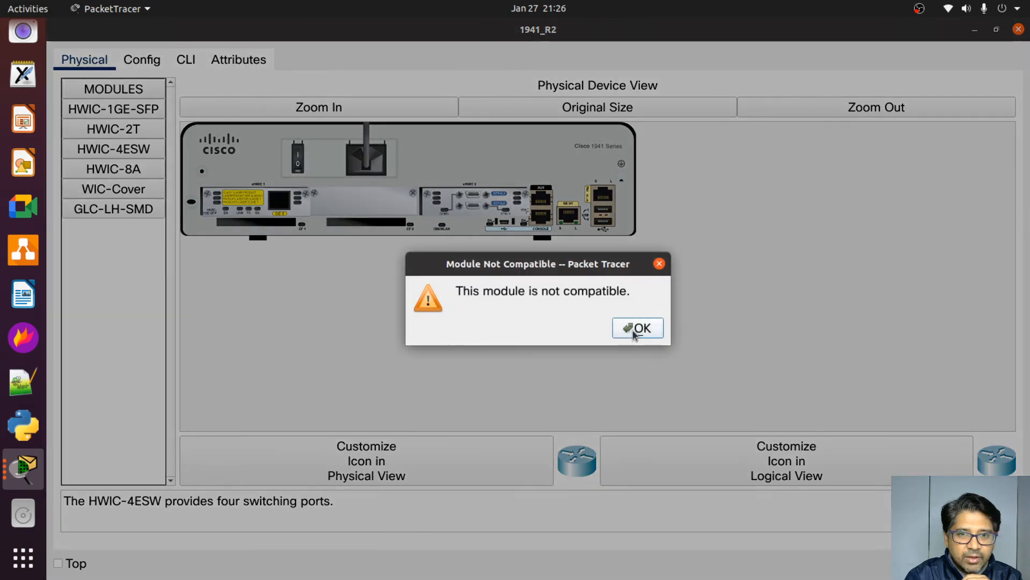
pyautogui.click(636, 328)
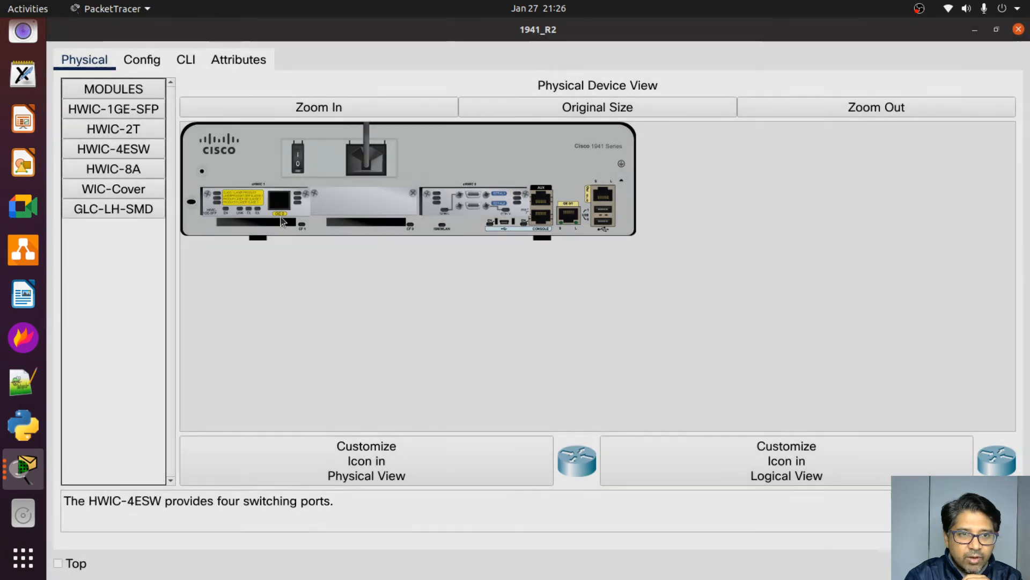
pyautogui.moveTo(252, 206); pyautogui.dragTo(239, 359)
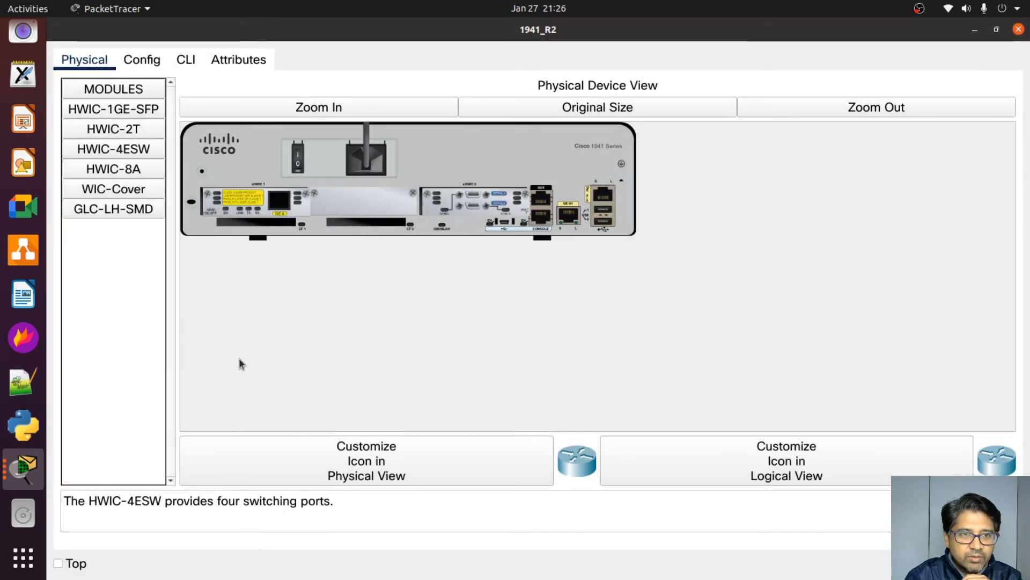
pyautogui.moveTo(242, 214); pyautogui.dragTo(114, 293)
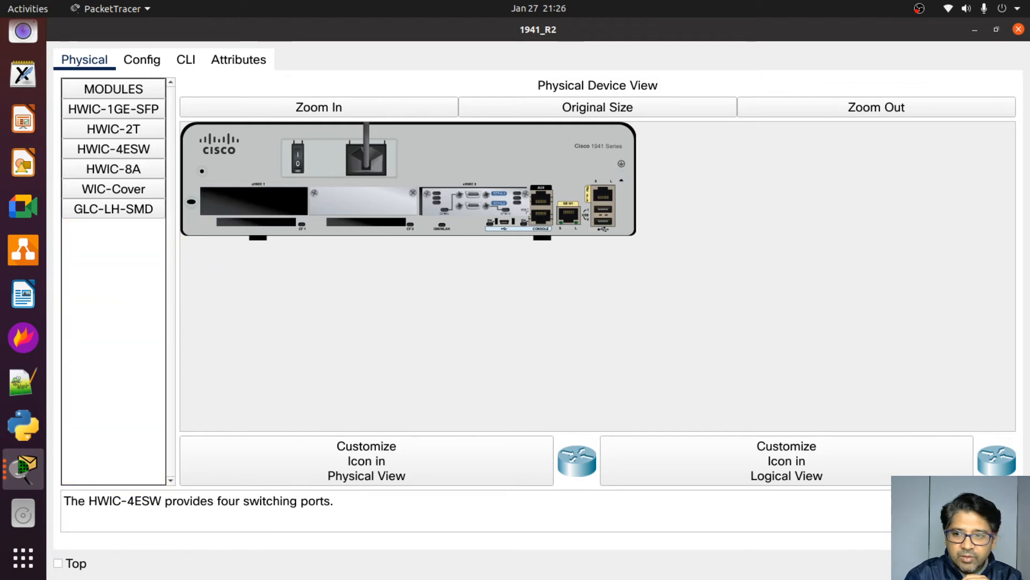
pyautogui.moveTo(955, 510); pyautogui.dragTo(252, 201)
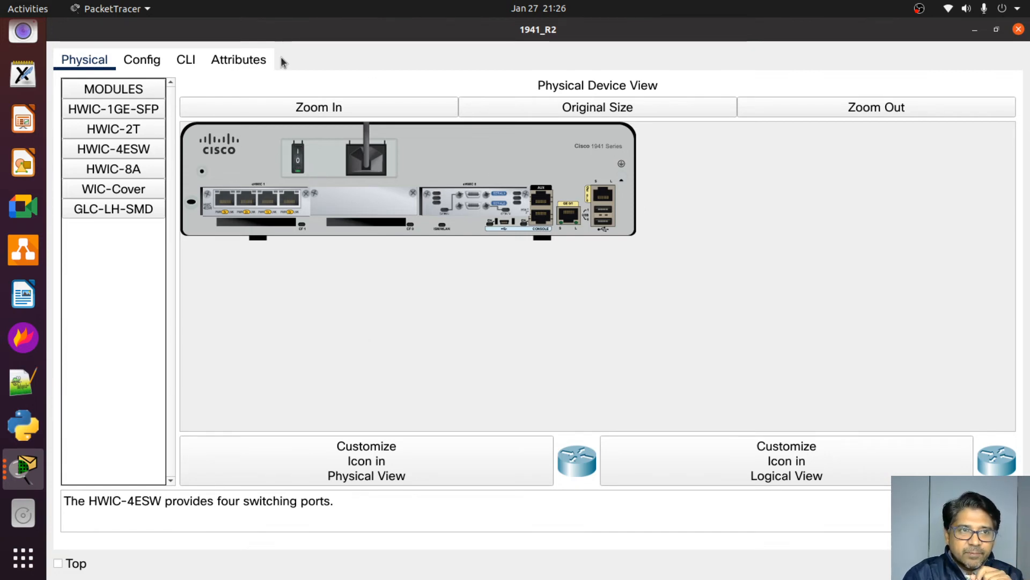
pyautogui.click(997, 30)
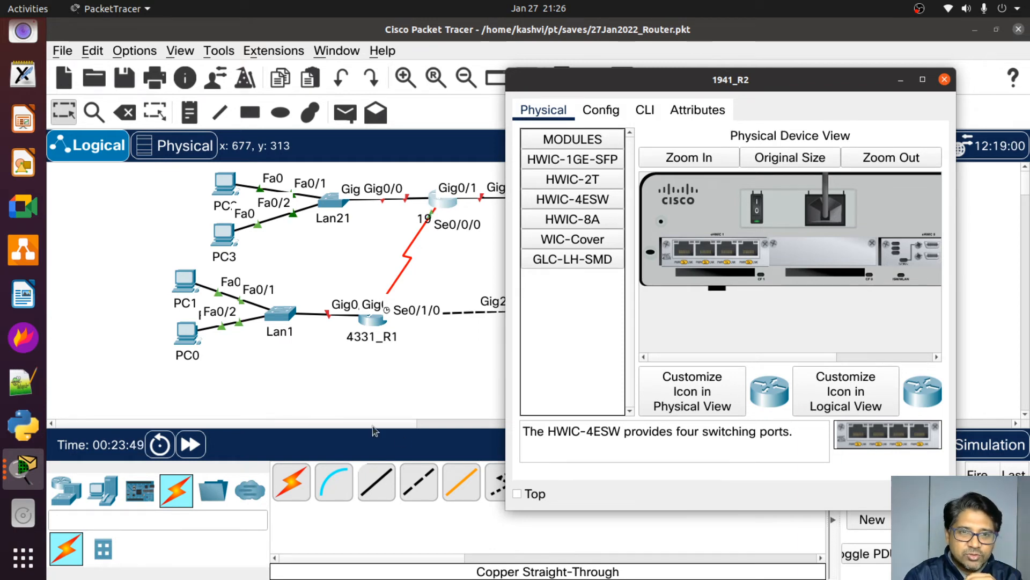
pyautogui.click(479, 381)
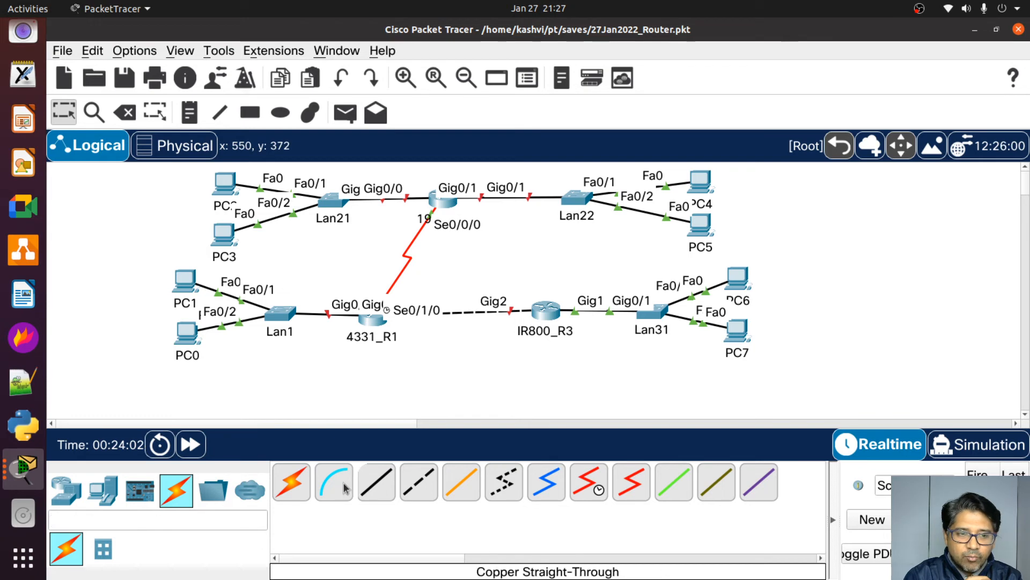
# Step: Connect 1941_R2 to IR800_R3 using the automatically chosen connection type
pyautogui.click(300, 484)
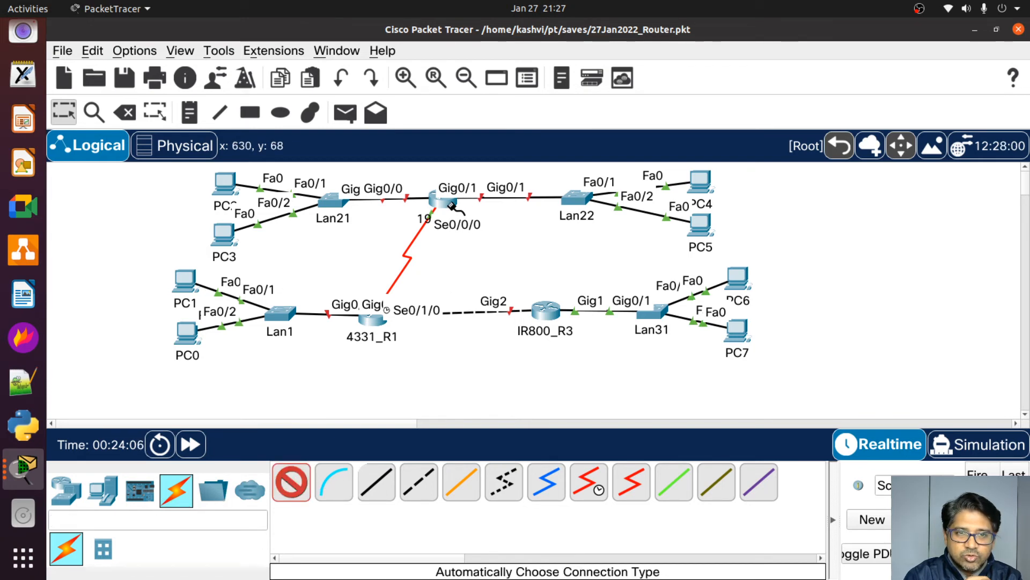
pyautogui.click(451, 204)
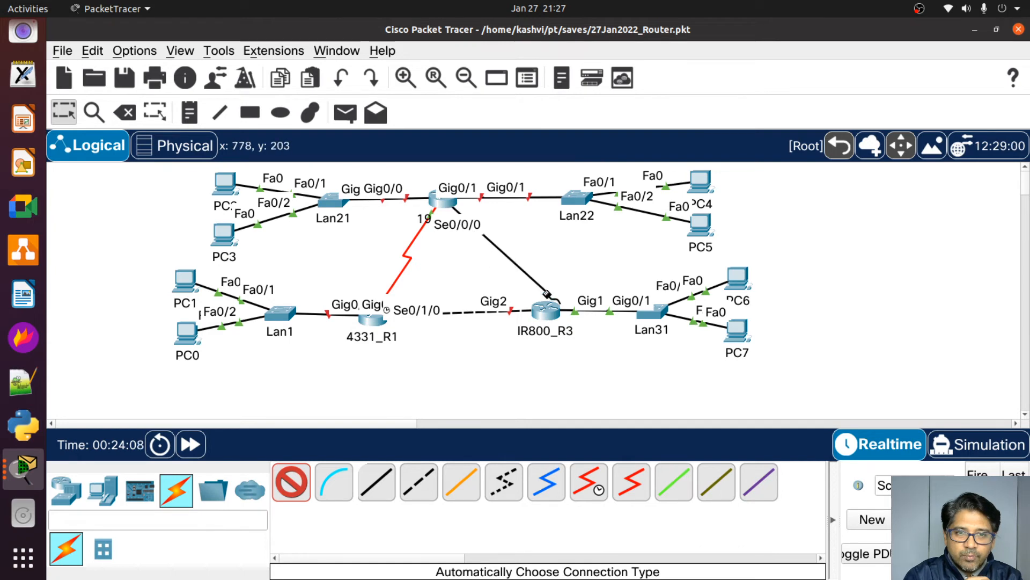
pyautogui.click(549, 316)
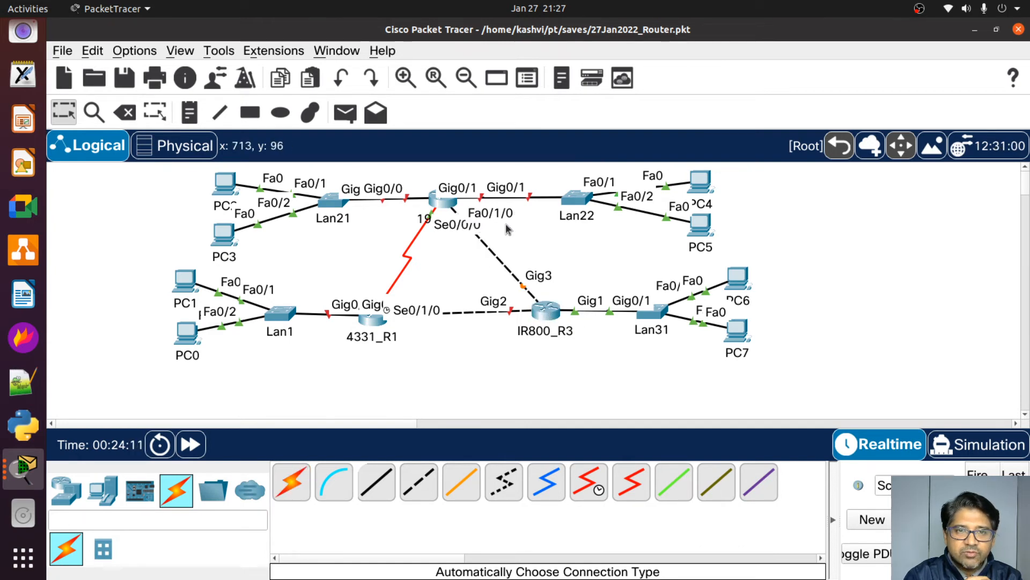
# Step: Enter privileged EXEC mode on the restarted 1941_R2 router's command line with en
pyautogui.click(442, 209)
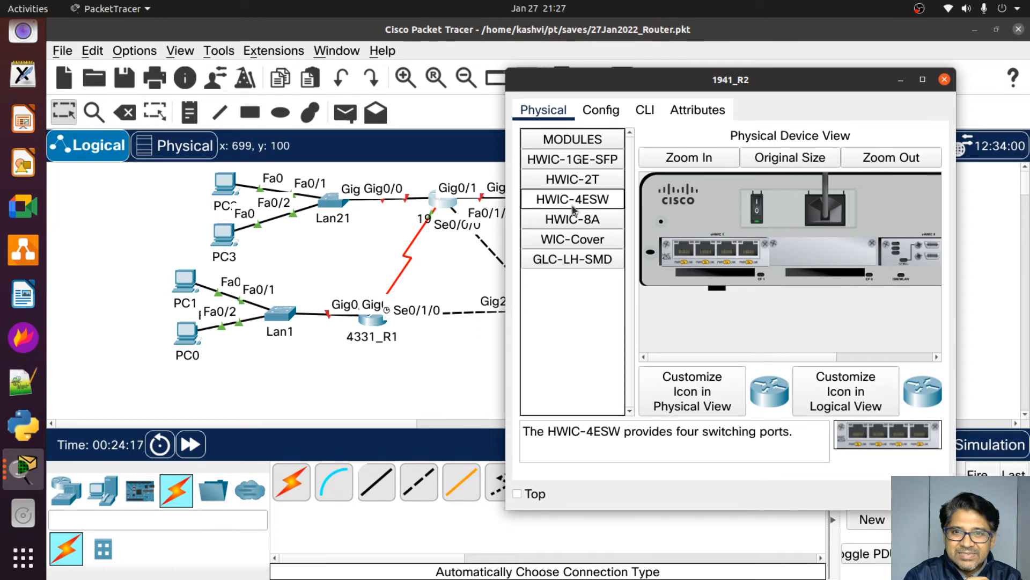
pyautogui.click(644, 112)
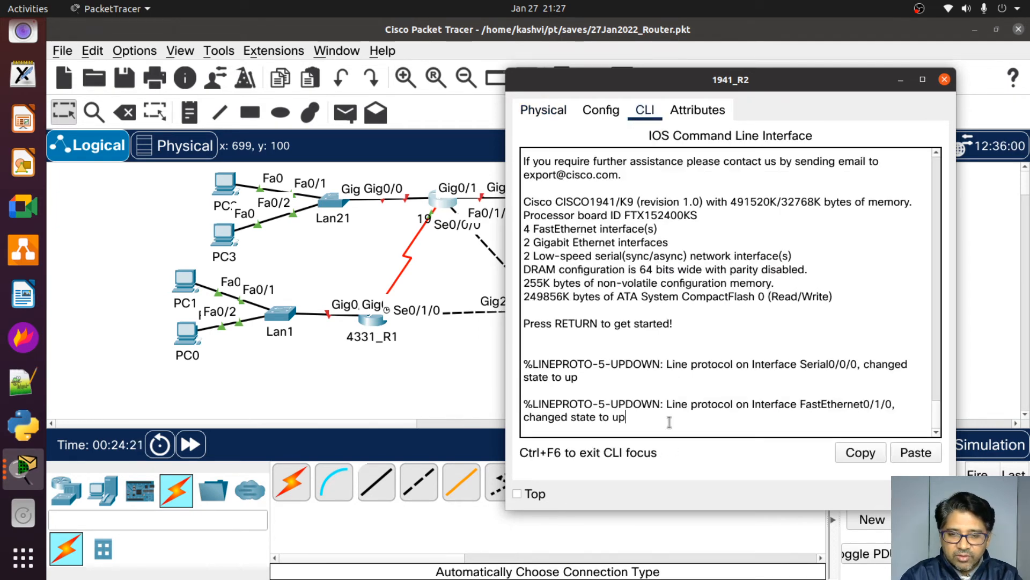
pyautogui.press('Return')
pyautogui.press('Return')
pyautogui.press('Return')
pyautogui.press('Return')
pyautogui.write('en')
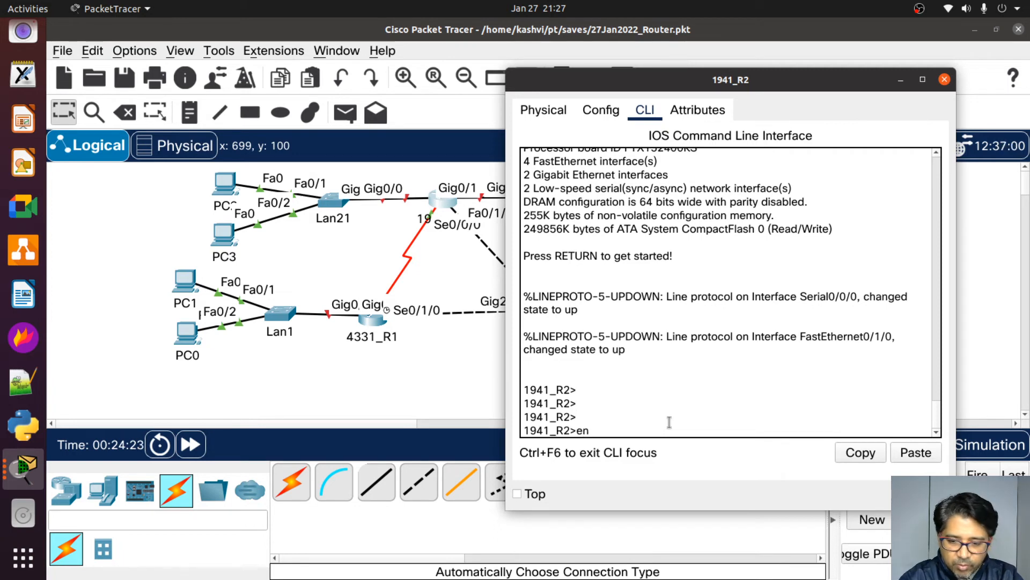
pyautogui.press('Return')
# Step: List the interface states of 1941_R2 with show ip int brief and close the router window
pyautogui.write('show')
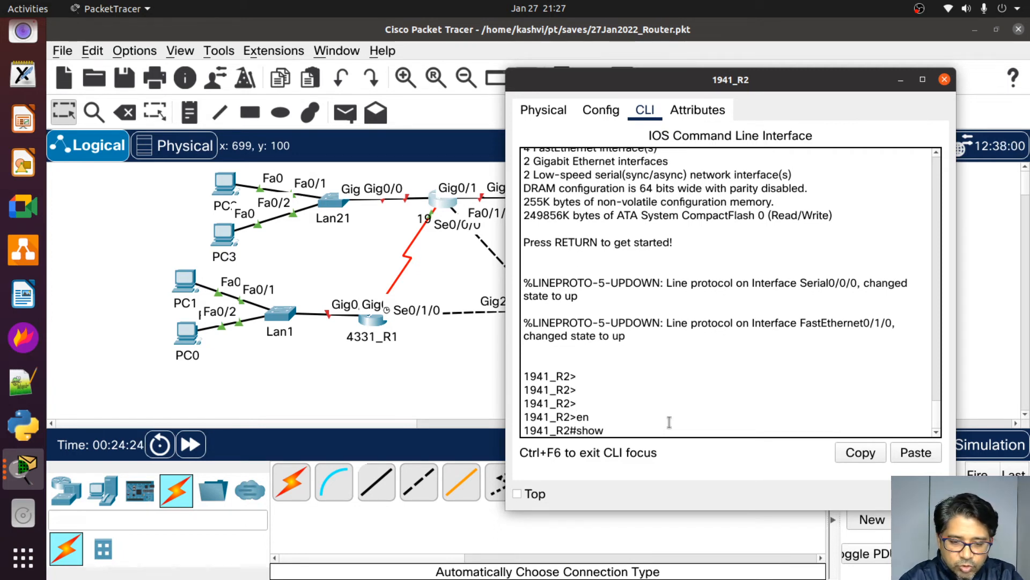
pyautogui.write(' ip int')
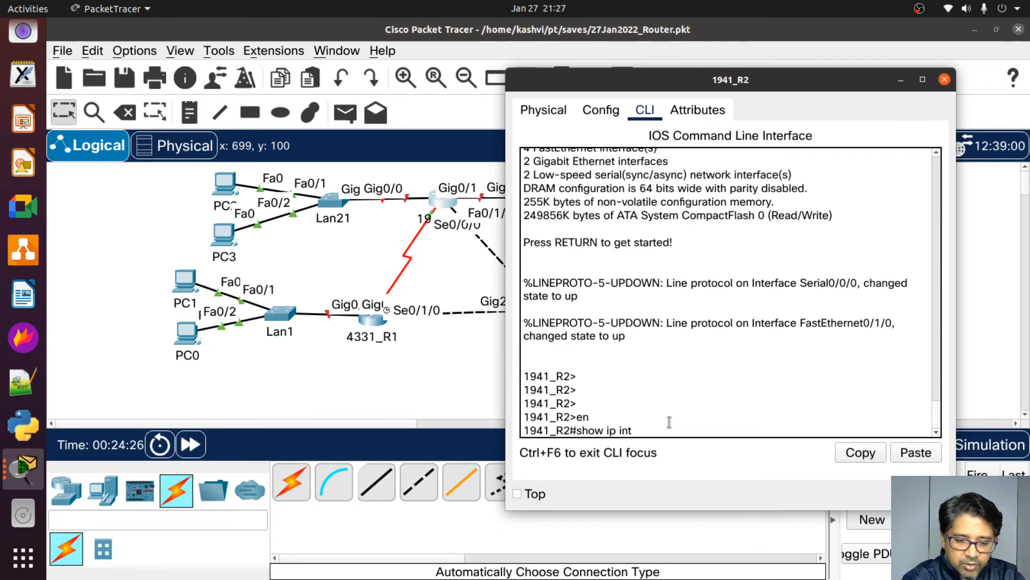
pyautogui.write(' brief')
pyautogui.press('Return')
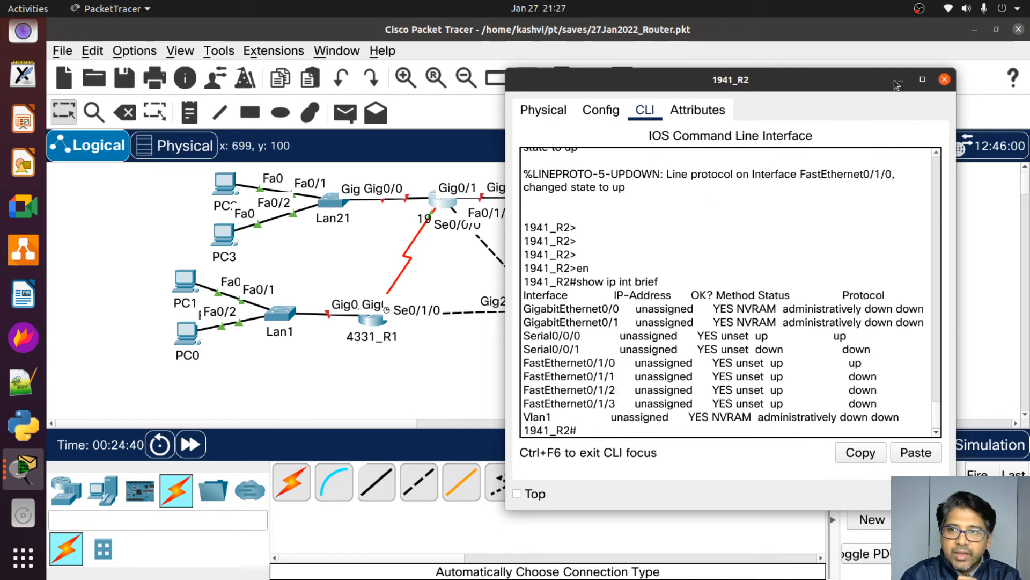
pyautogui.click(944, 80)
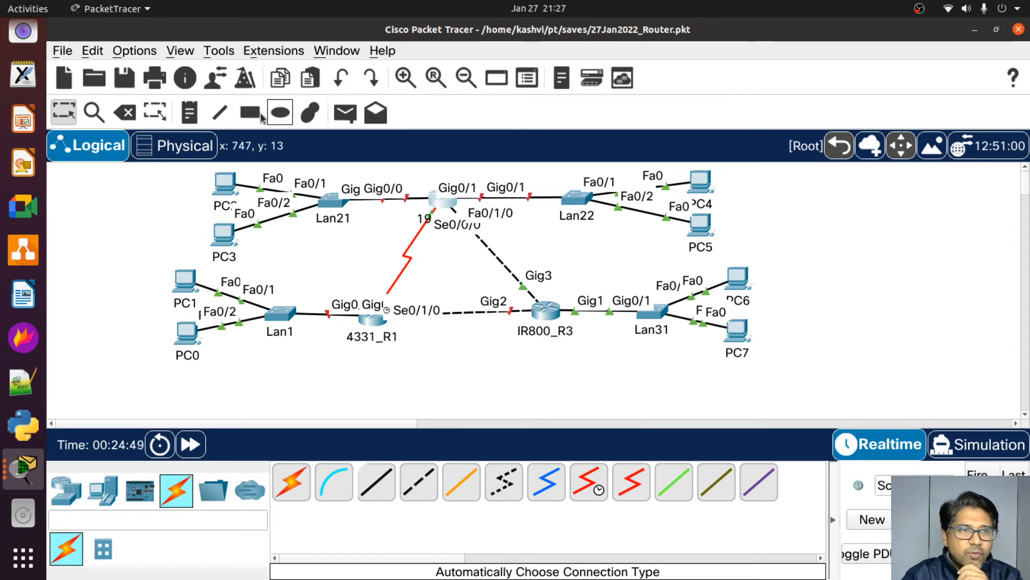
# Step: Turn off Show Device Name Labels in the interface preferences
pyautogui.click(181, 52)
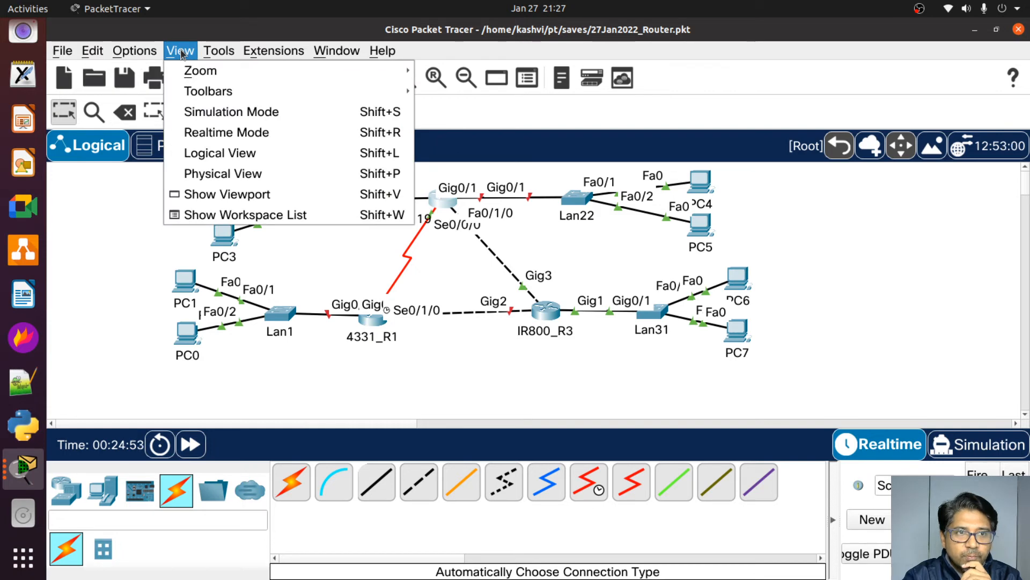
pyautogui.moveTo(200, 95)
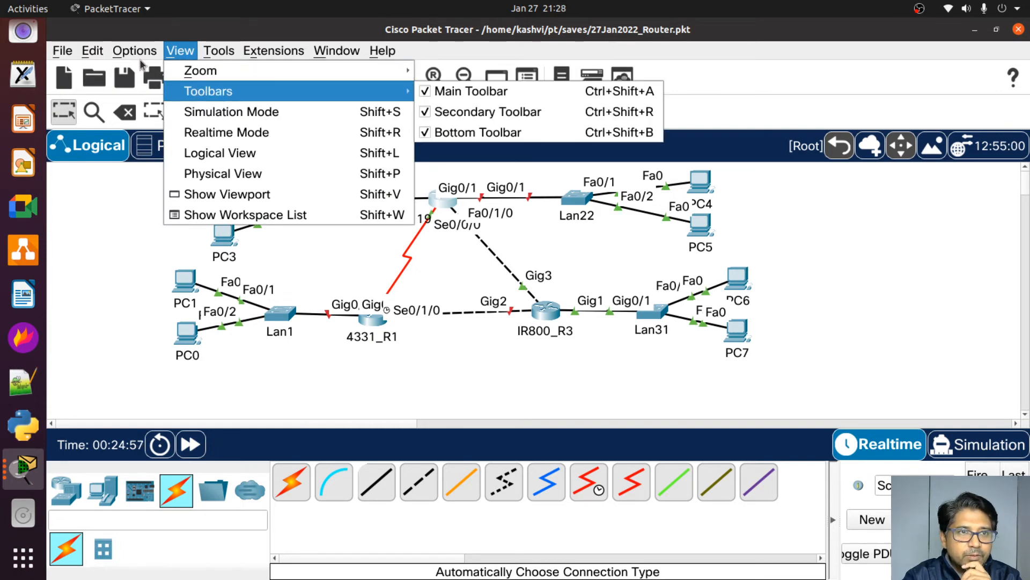
pyautogui.moveTo(136, 51)
pyautogui.click(147, 79)
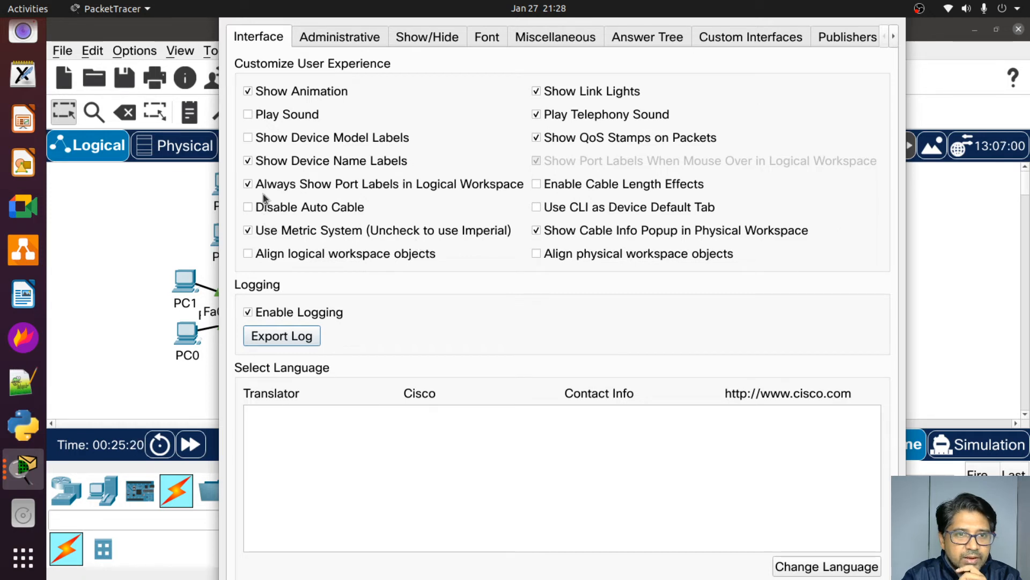
pyautogui.click(248, 161)
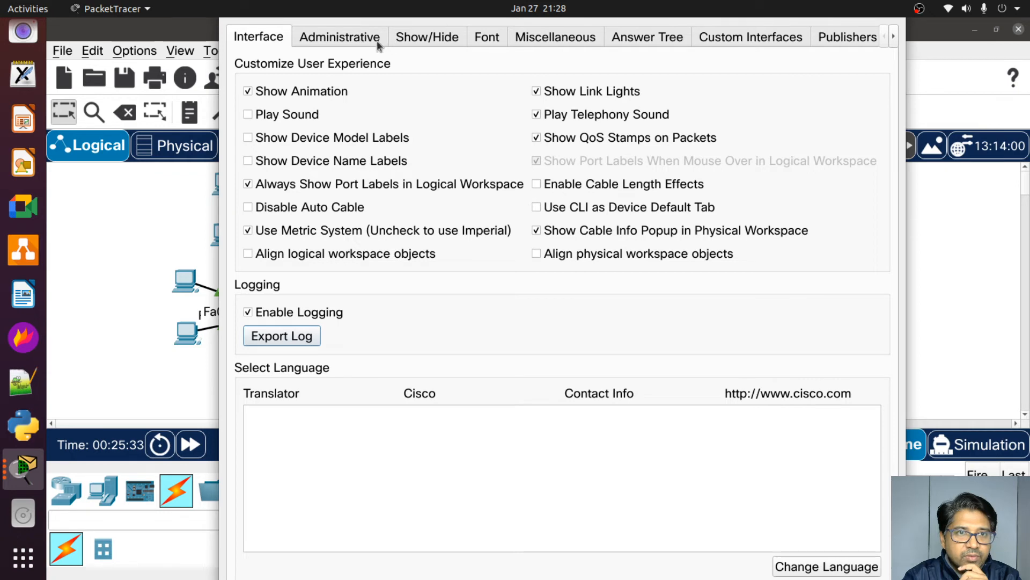
# Step: Look through the Show/Hide preferences for further display options and return to the interface preferences
pyautogui.click(424, 40)
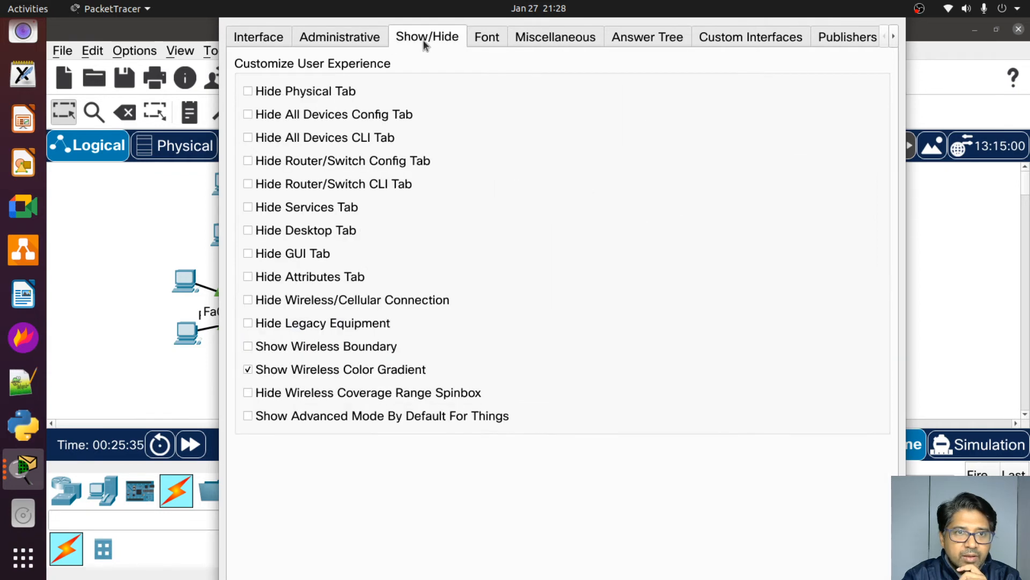
pyautogui.click(894, 38)
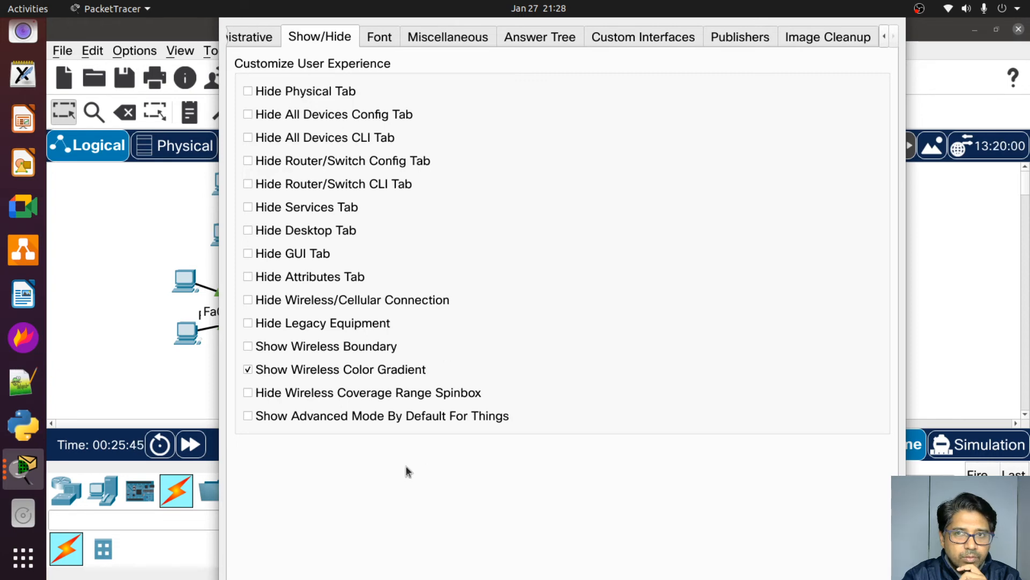
pyautogui.click(884, 38)
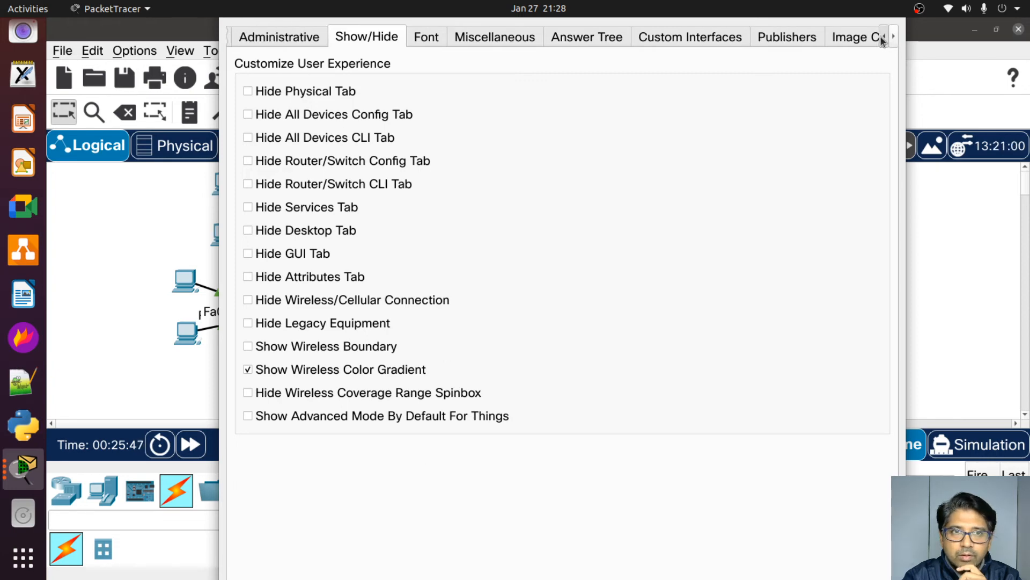
pyautogui.click(884, 38)
pyautogui.click(250, 38)
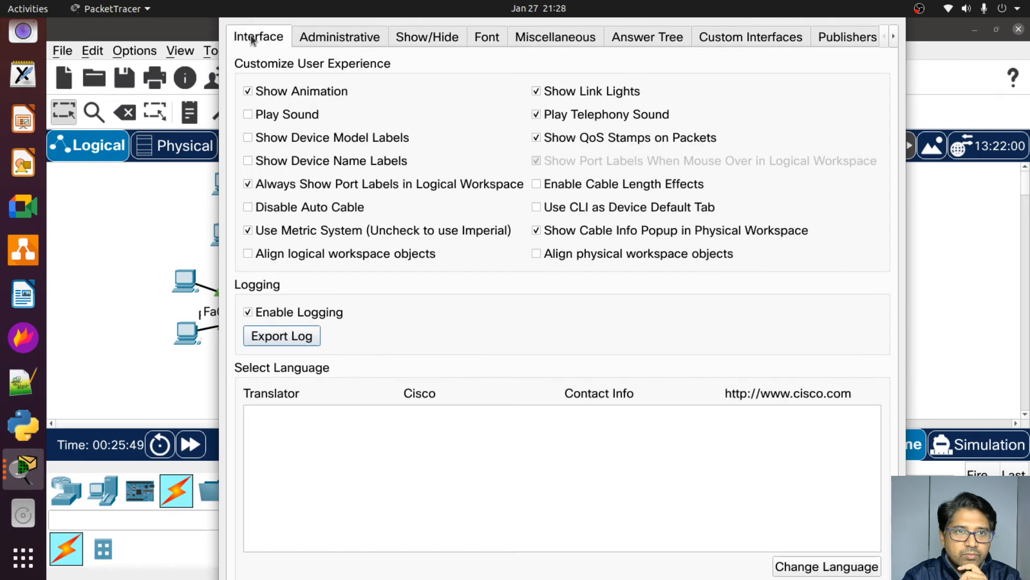
# Step: Look through the Administrative, Miscellaneous and Interface preferences for label display options and close the preferences
pyautogui.click(323, 39)
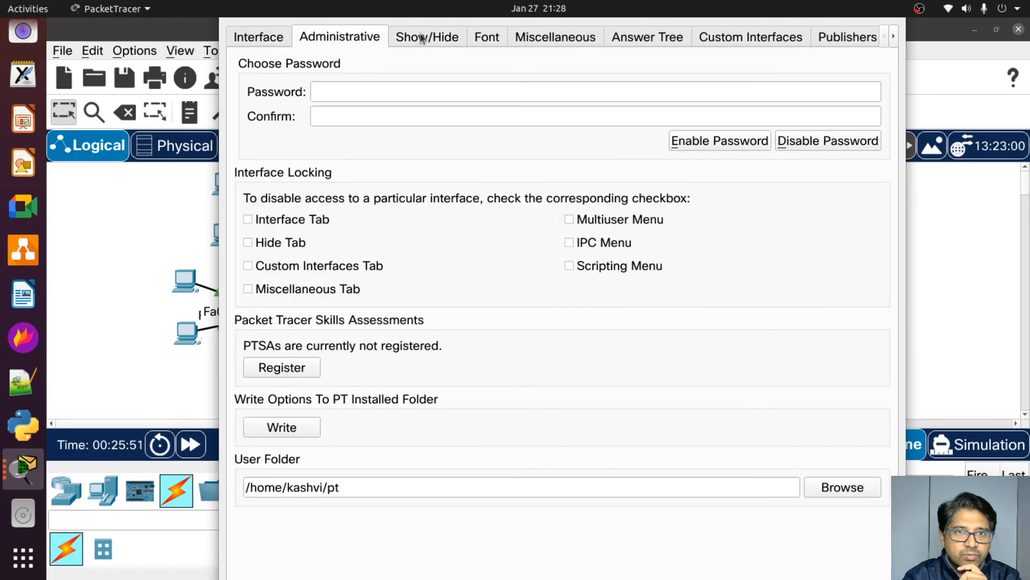
pyautogui.click(565, 39)
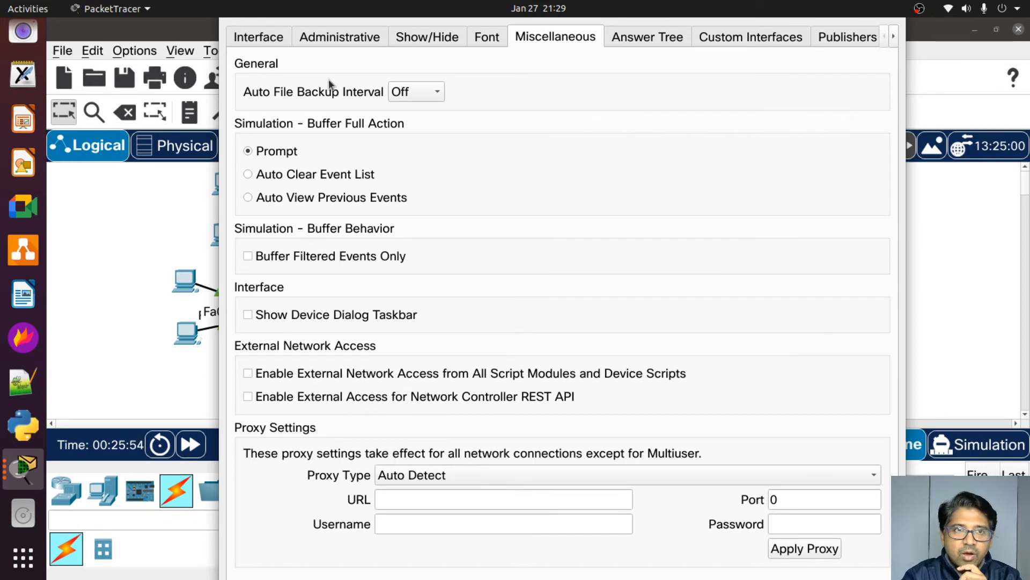
pyautogui.click(252, 36)
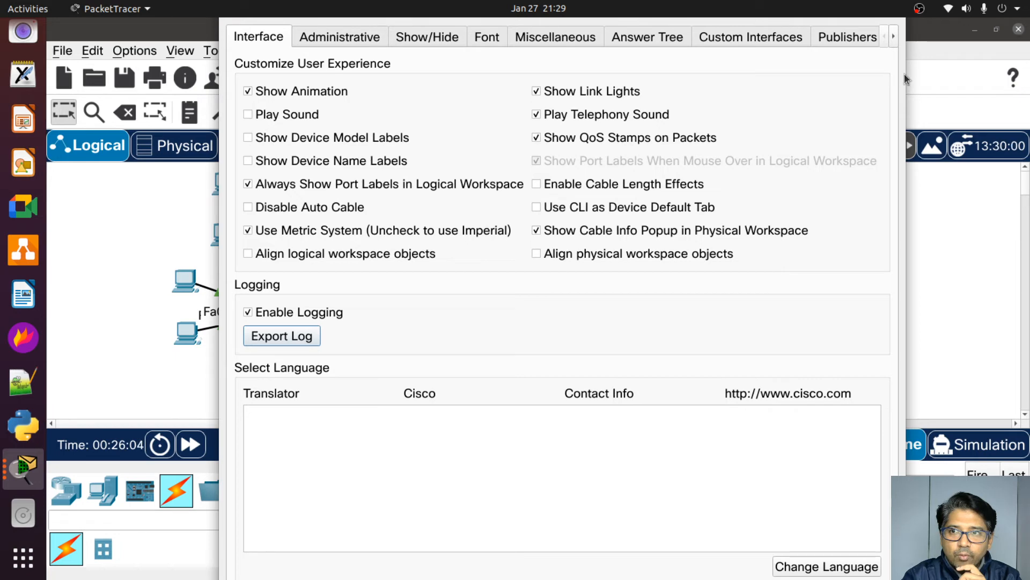
pyautogui.moveTo(902, 73); pyautogui.dragTo(705, 91)
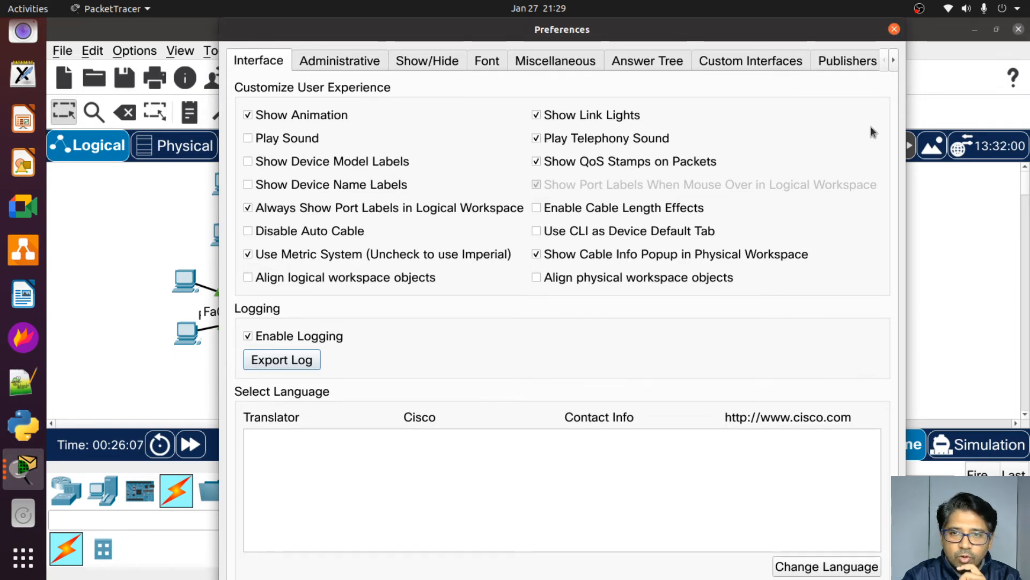
pyautogui.click(894, 29)
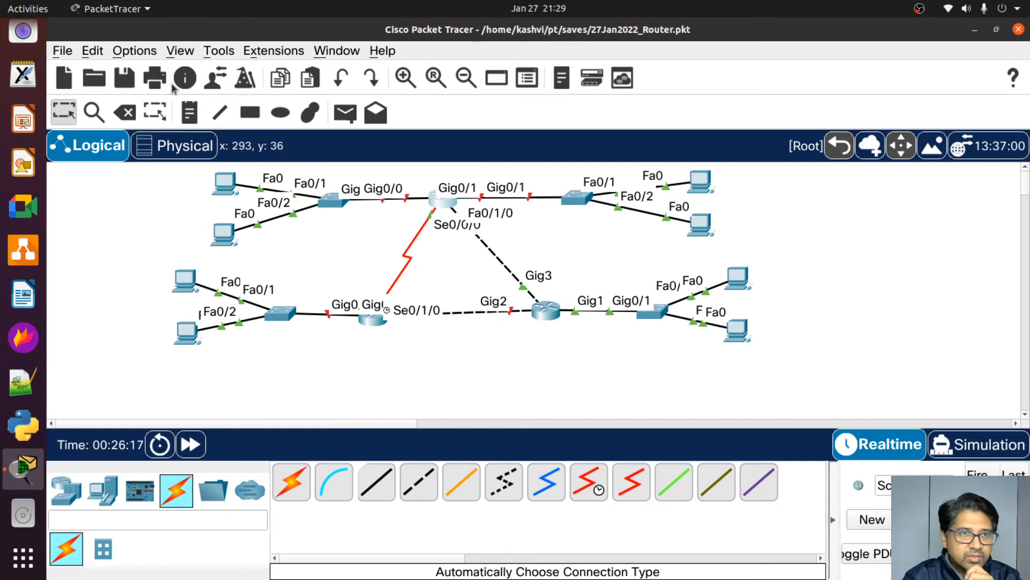
# Step: Show the Viewport overview of the topology and close it again
pyautogui.click(133, 53)
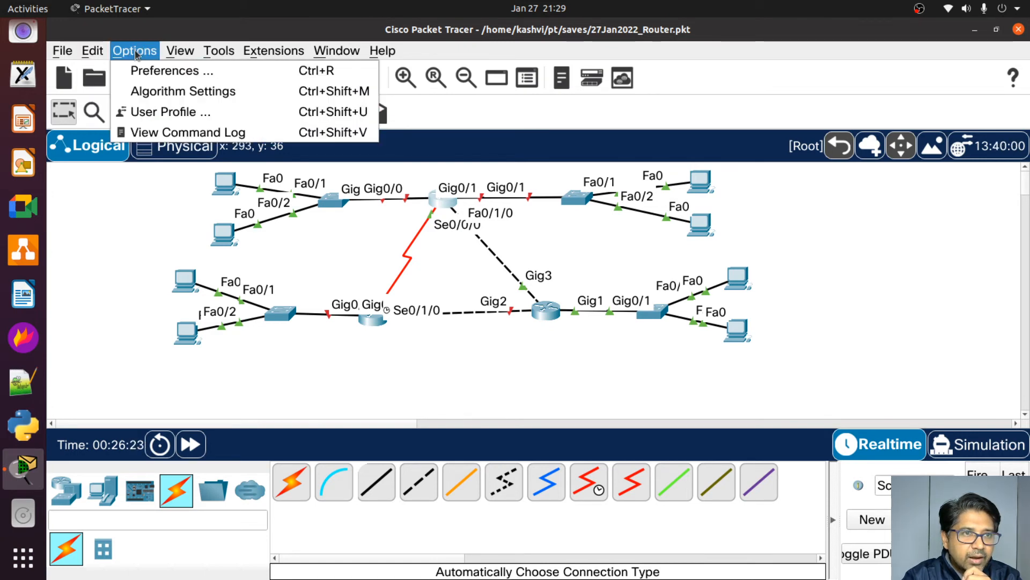
pyautogui.moveTo(178, 55)
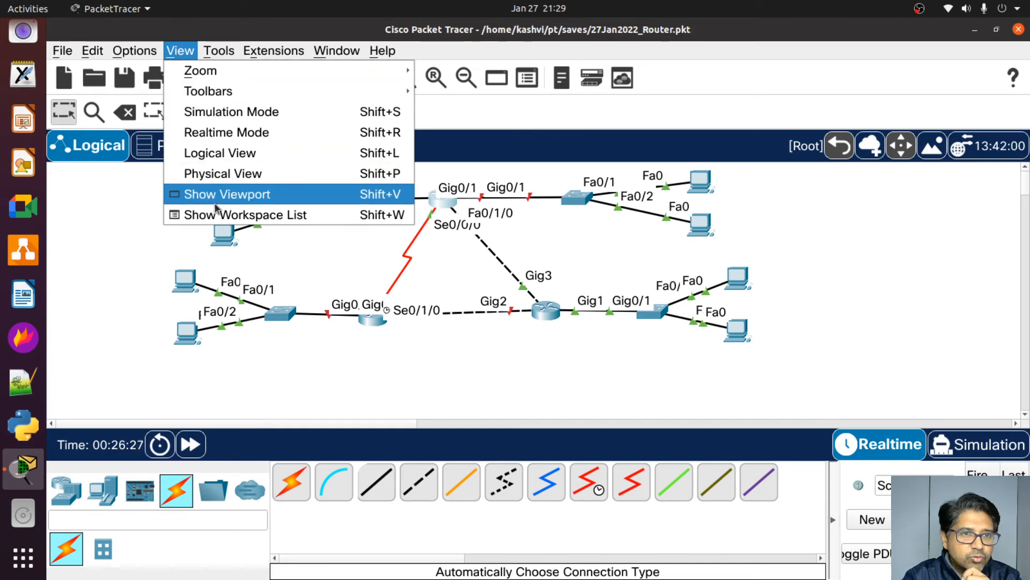
pyautogui.click(255, 200)
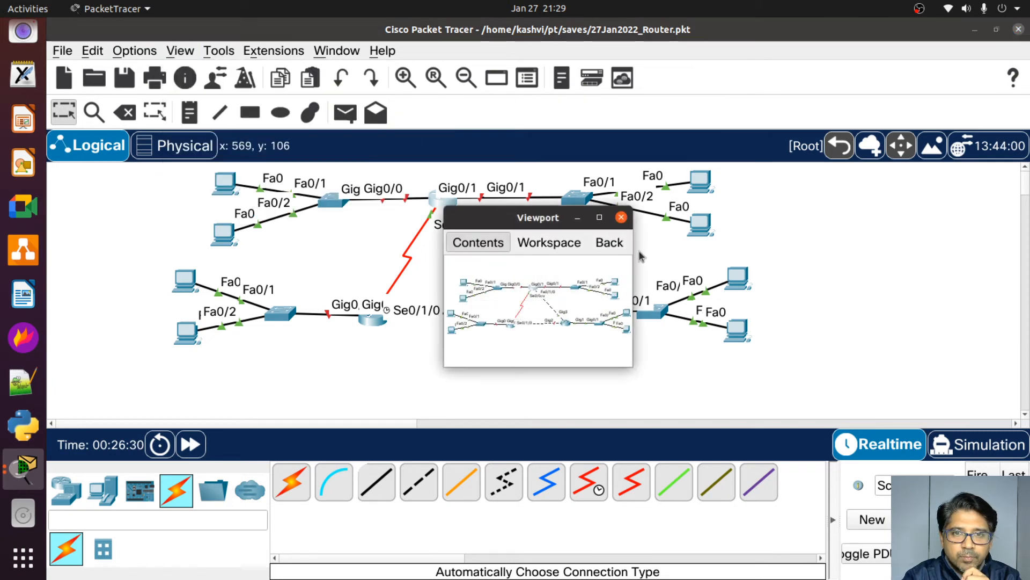
pyautogui.click(620, 216)
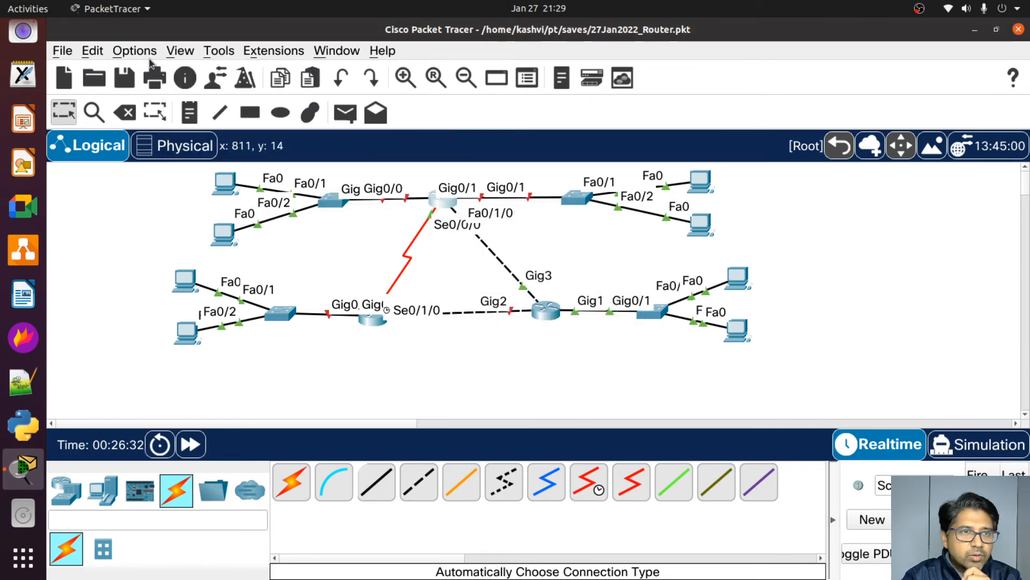
# Step: Check the Interface preferences once more for label settings and close them
pyautogui.click(142, 51)
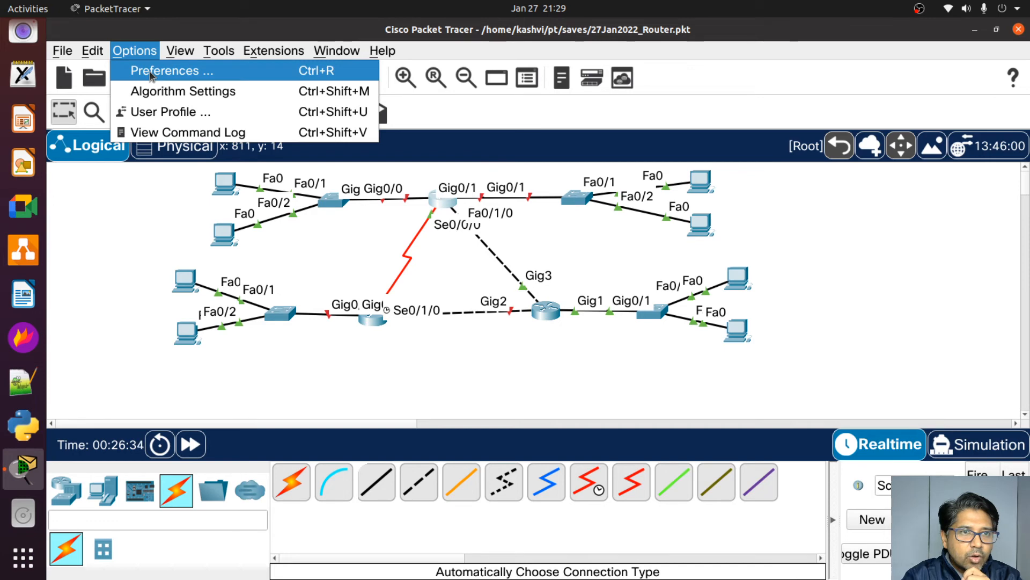
pyautogui.click(150, 72)
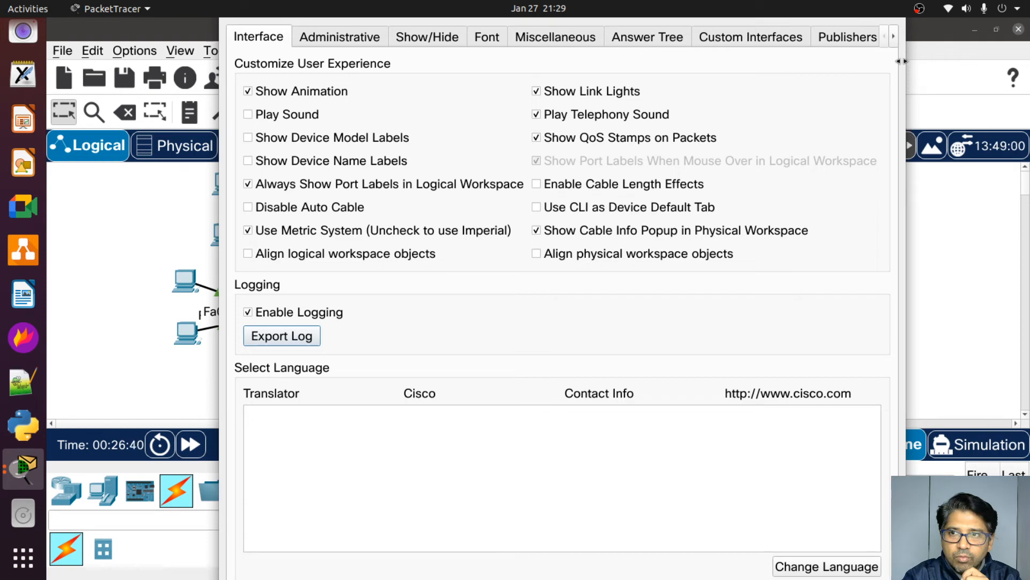
pyautogui.moveTo(906, 55); pyautogui.dragTo(869, 60)
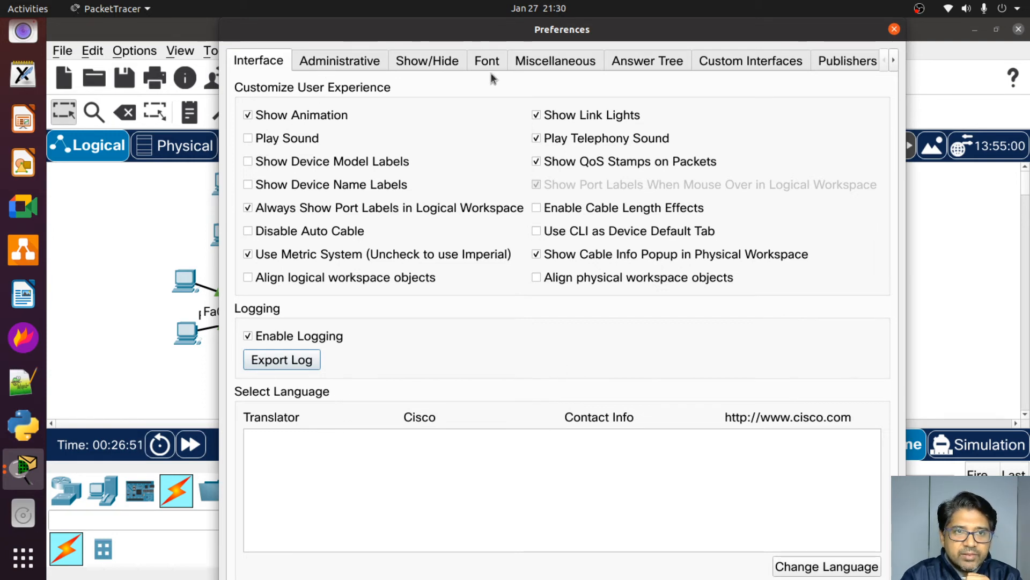
pyautogui.click(894, 29)
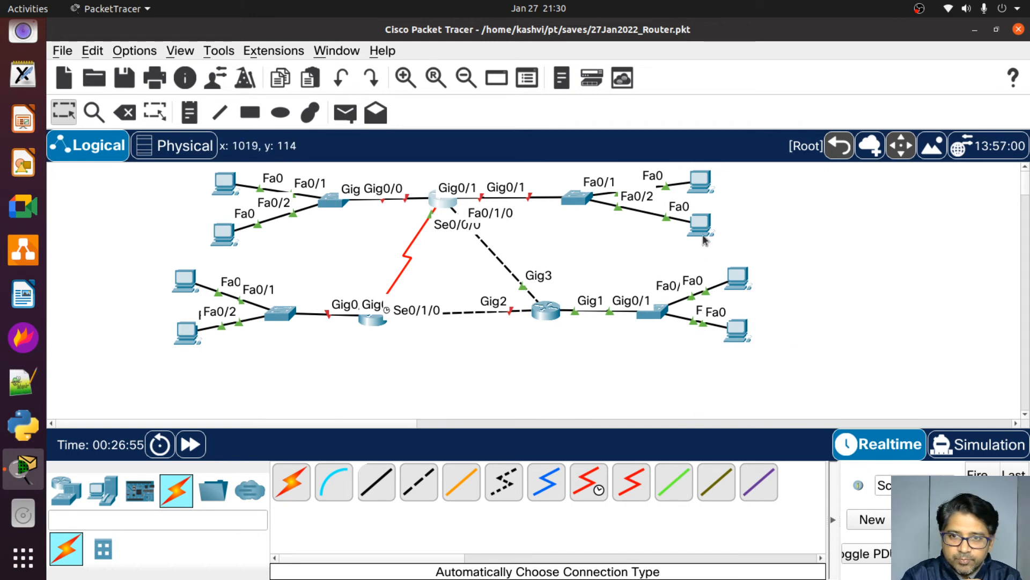
# Step: Move the four PCs on the topology's right side outward, away from their switches, to spread out the port labels
pyautogui.moveTo(697, 221); pyautogui.dragTo(737, 244)
pyautogui.moveTo(701, 187); pyautogui.dragTo(768, 175)
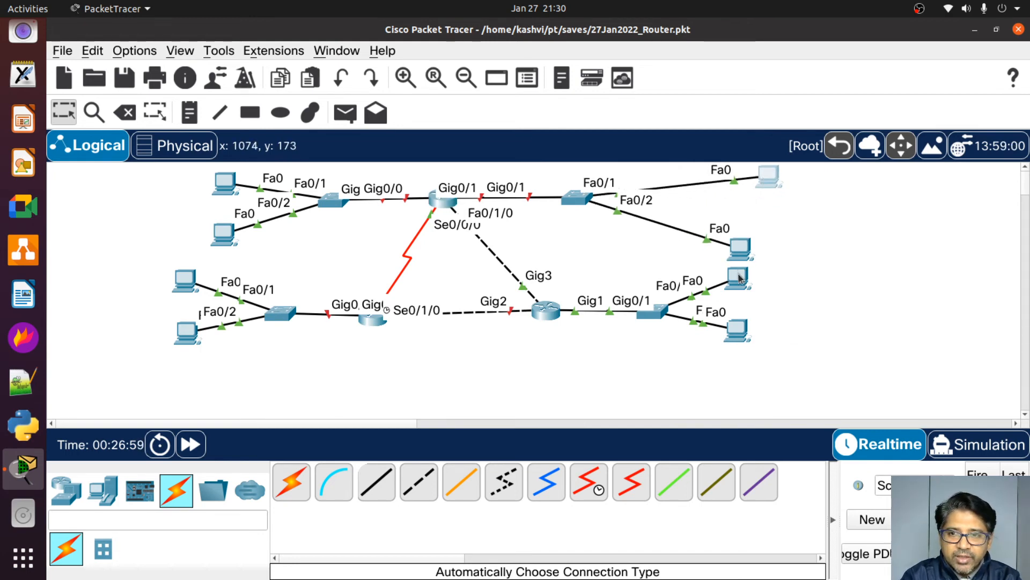
pyautogui.moveTo(739, 277); pyautogui.dragTo(788, 294)
pyautogui.moveTo(732, 345); pyautogui.dragTo(778, 384)
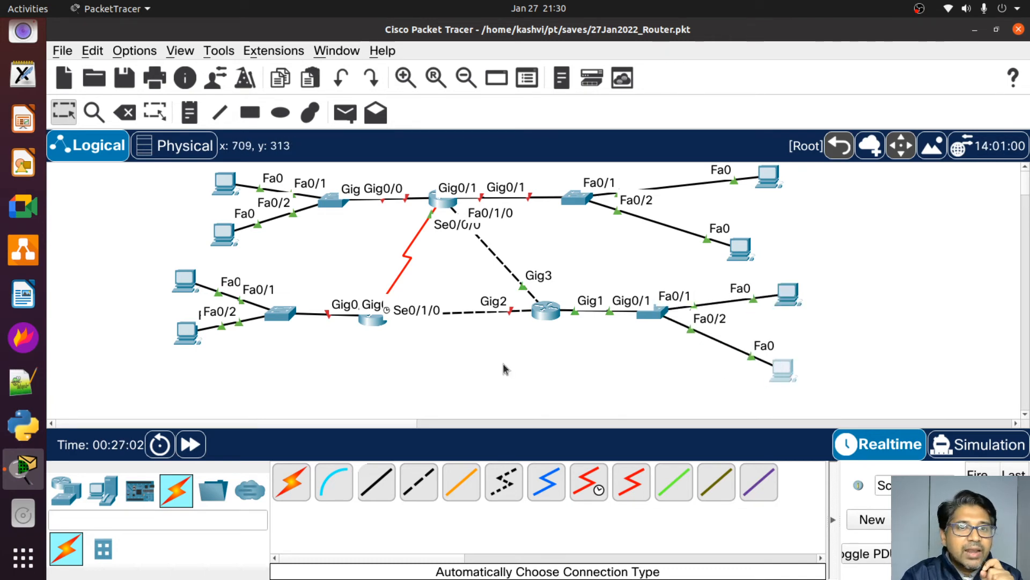
# Step: Shift the upper-left switch and its two PCs further left to separate their port labels
pyautogui.moveTo(334, 206); pyautogui.dragTo(307, 218)
pyautogui.moveTo(226, 191); pyautogui.dragTo(188, 191)
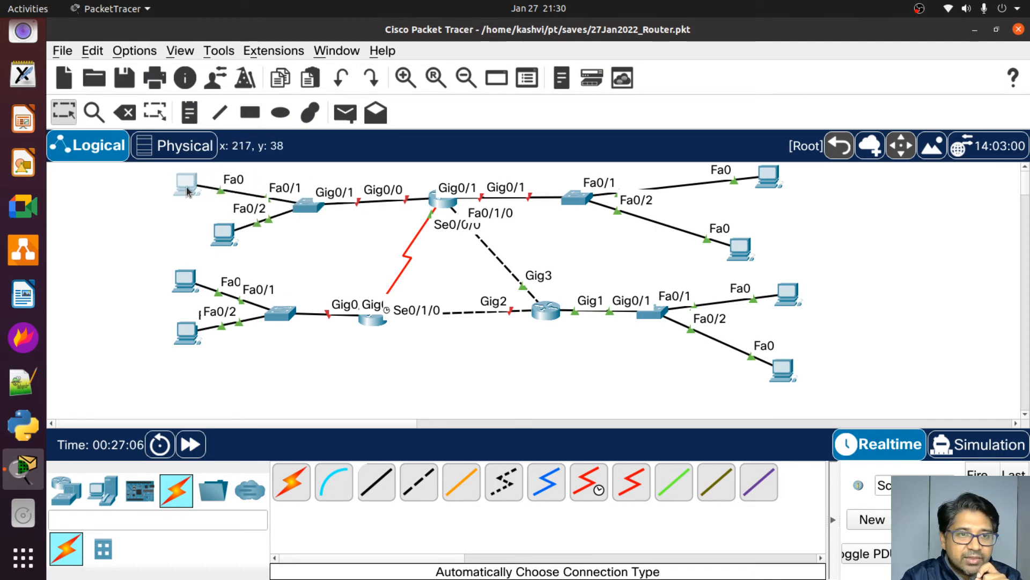
pyautogui.moveTo(225, 236); pyautogui.dragTo(184, 240)
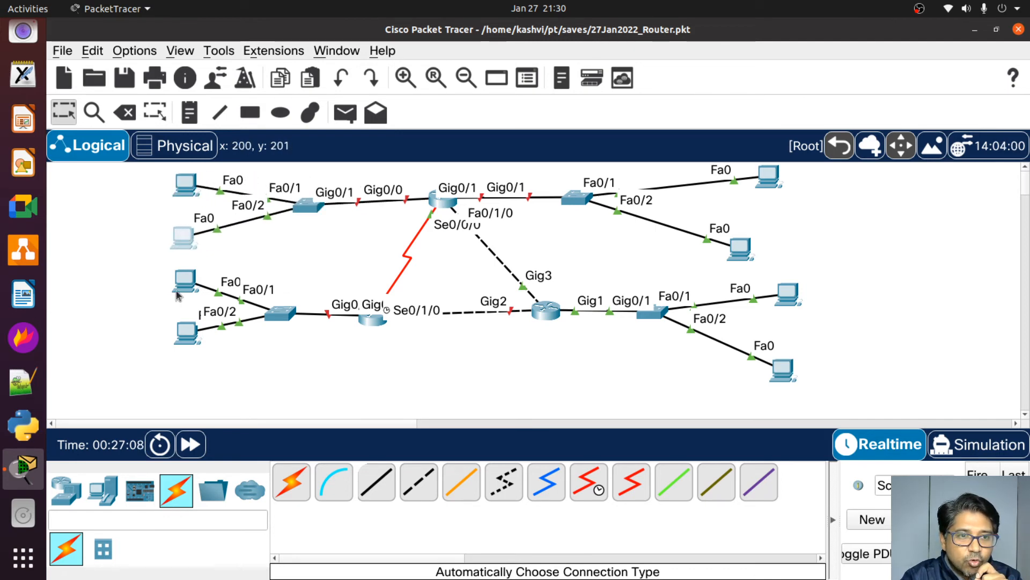
# Step: Shift the lower-left switch and its two PCs further left until their port labels no longer overlap
pyautogui.moveTo(177, 296); pyautogui.dragTo(143, 299)
pyautogui.moveTo(175, 344); pyautogui.dragTo(124, 358)
pyautogui.moveTo(287, 318); pyautogui.dragTo(240, 318)
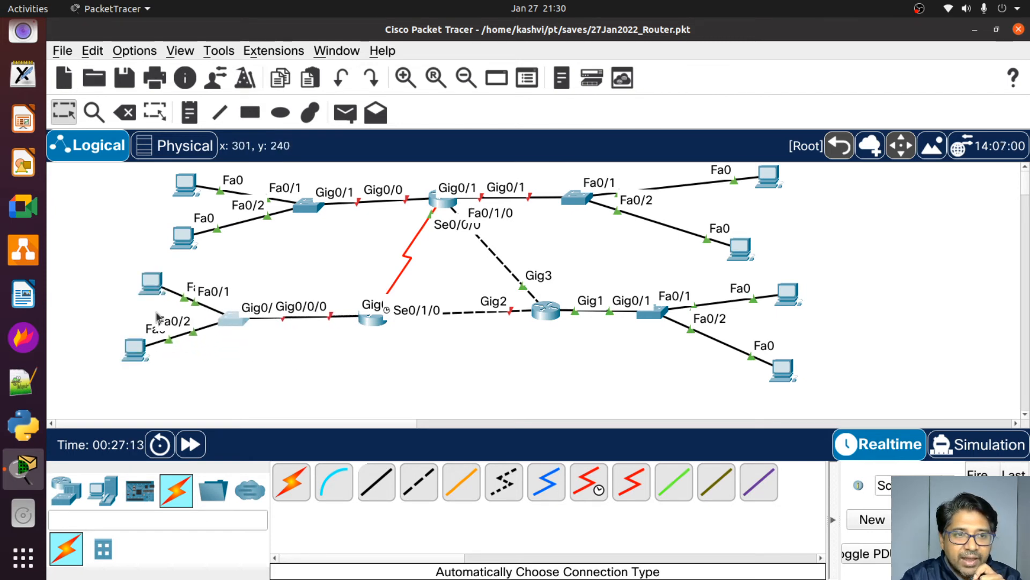
pyautogui.moveTo(142, 288); pyautogui.dragTo(117, 292)
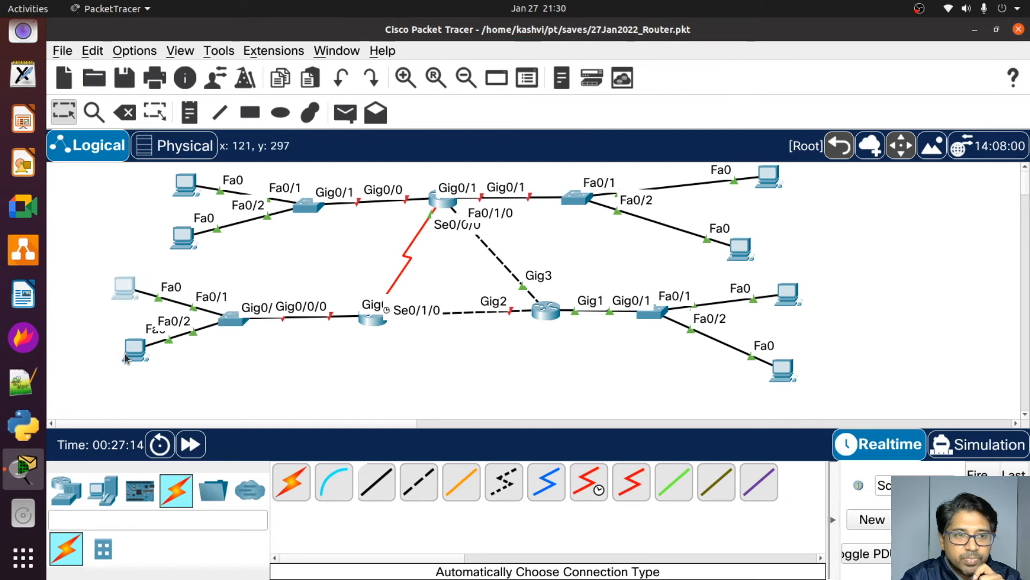
pyautogui.moveTo(125, 359); pyautogui.dragTo(102, 362)
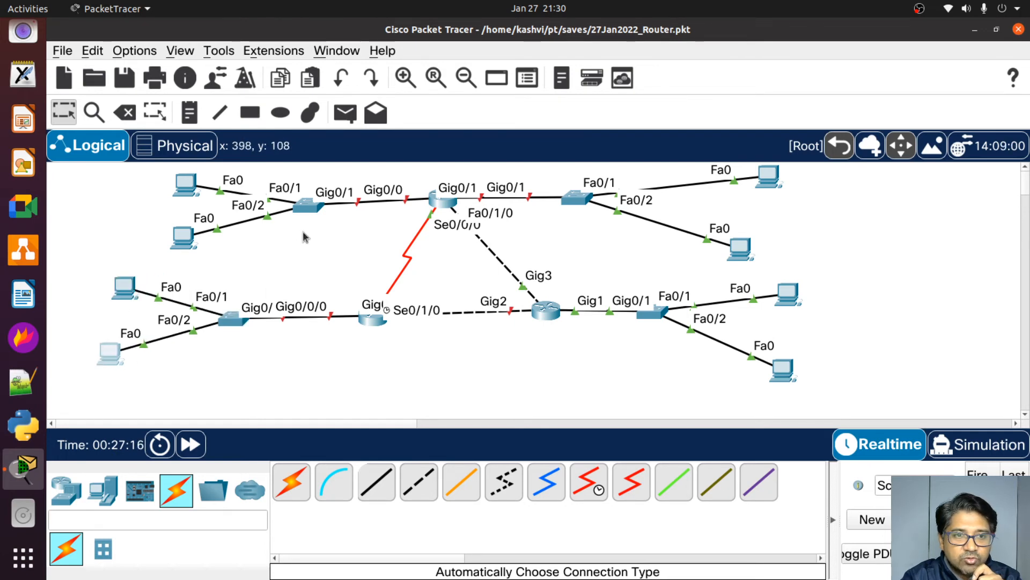
# Step: Nudge the lower-left router and upper-left switch slightly down and the upper-right switch slightly right to clear the port labels
pyautogui.moveTo(380, 325)
pyautogui.mouseDown()
pyautogui.moveTo(401, 340)
pyautogui.moveTo(380, 329)
pyautogui.mouseUp()
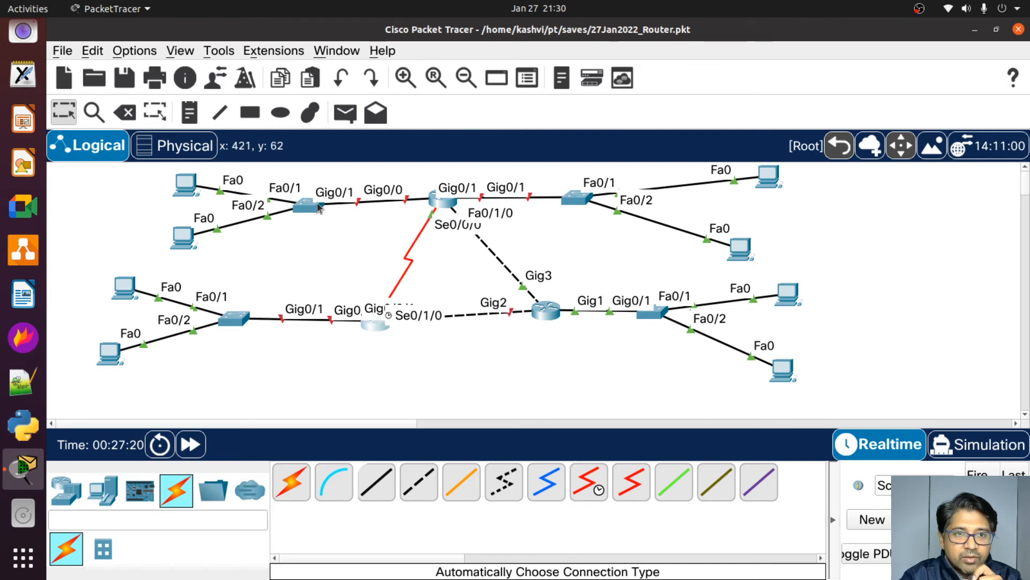
pyautogui.moveTo(319, 208); pyautogui.dragTo(312, 223)
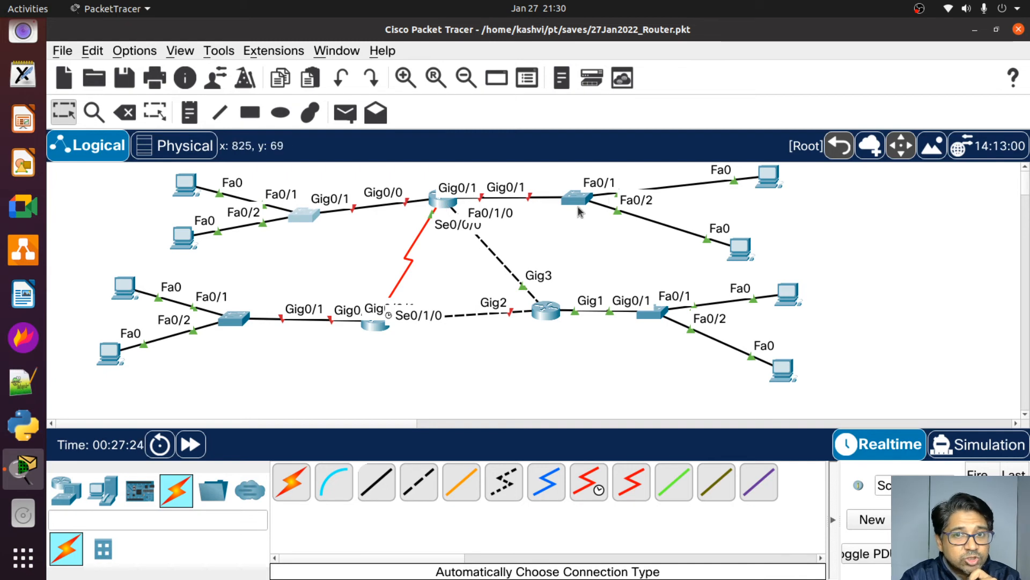
pyautogui.moveTo(579, 200); pyautogui.dragTo(602, 200)
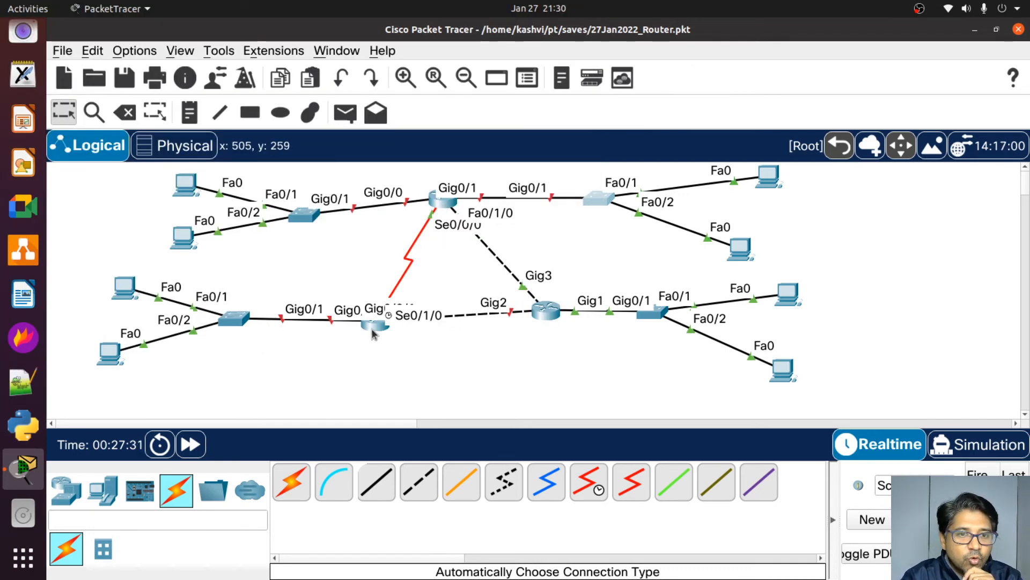
# Step: Open the 4331_R1 router's command line beside the topology and list its interface states with show ip int brief
pyautogui.moveTo(377, 329)
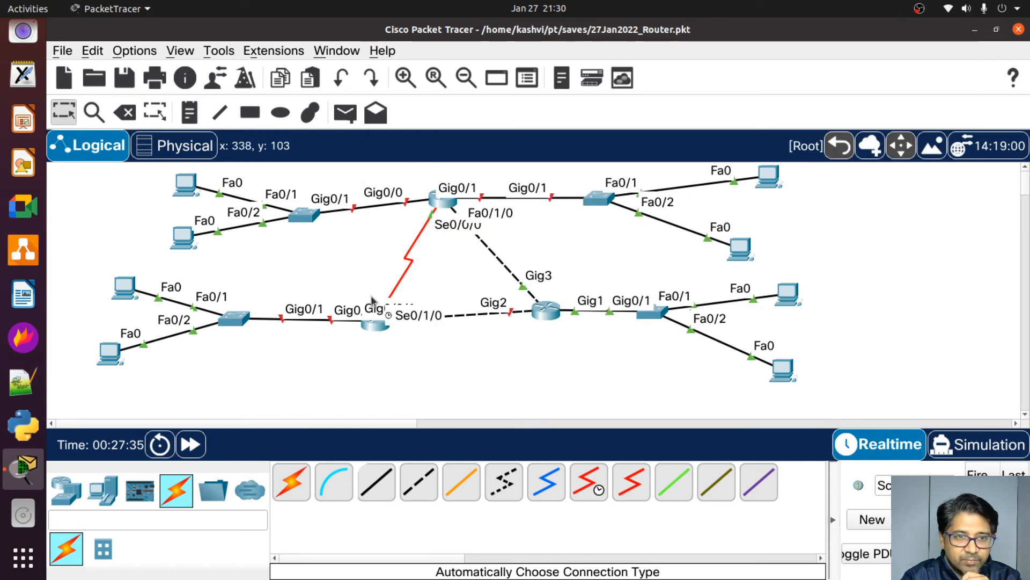
pyautogui.click(378, 326)
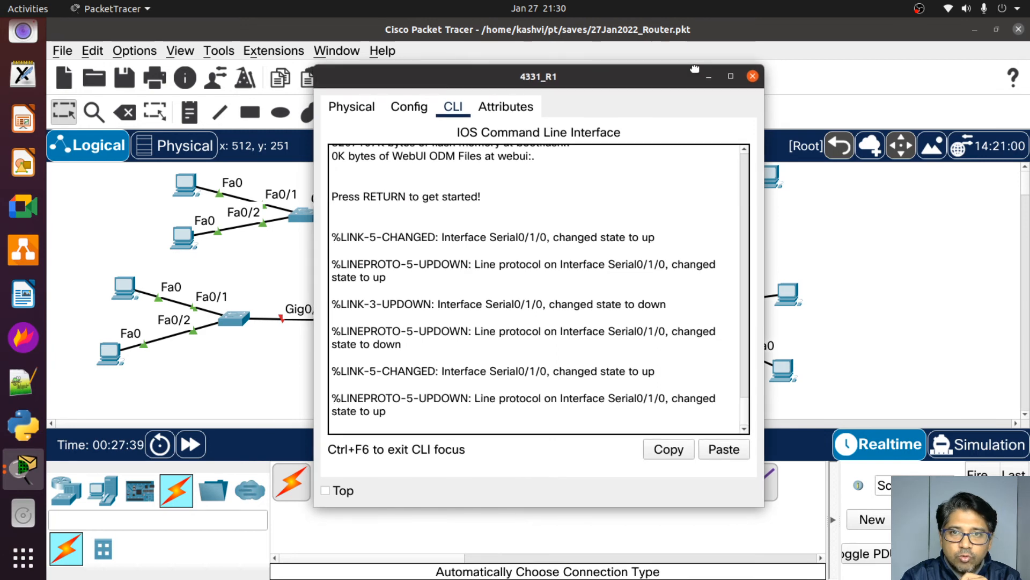
pyautogui.moveTo(600, 72); pyautogui.dragTo(792, 62)
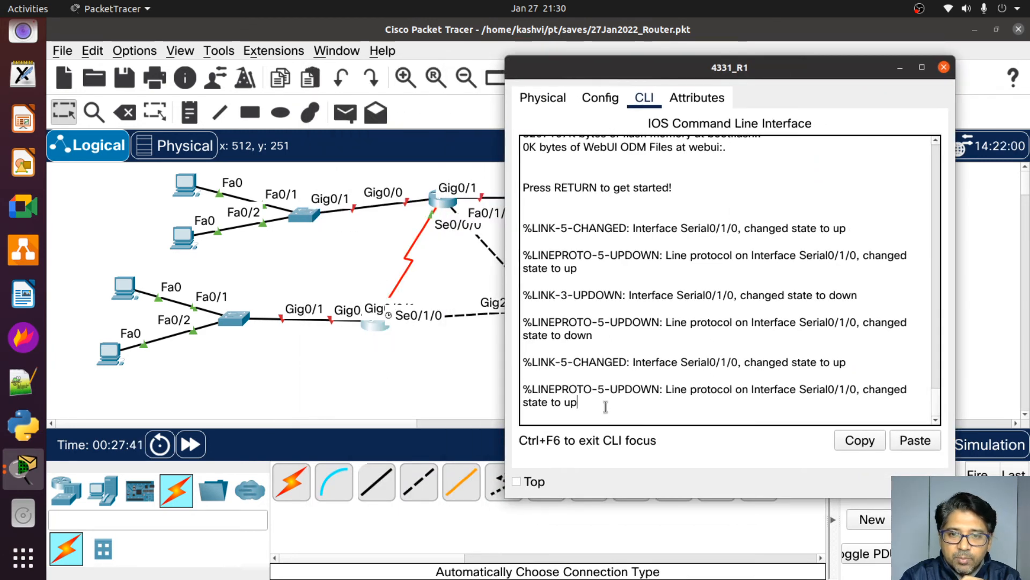
pyautogui.press('Return')
pyautogui.press('Return')
pyautogui.press('Return')
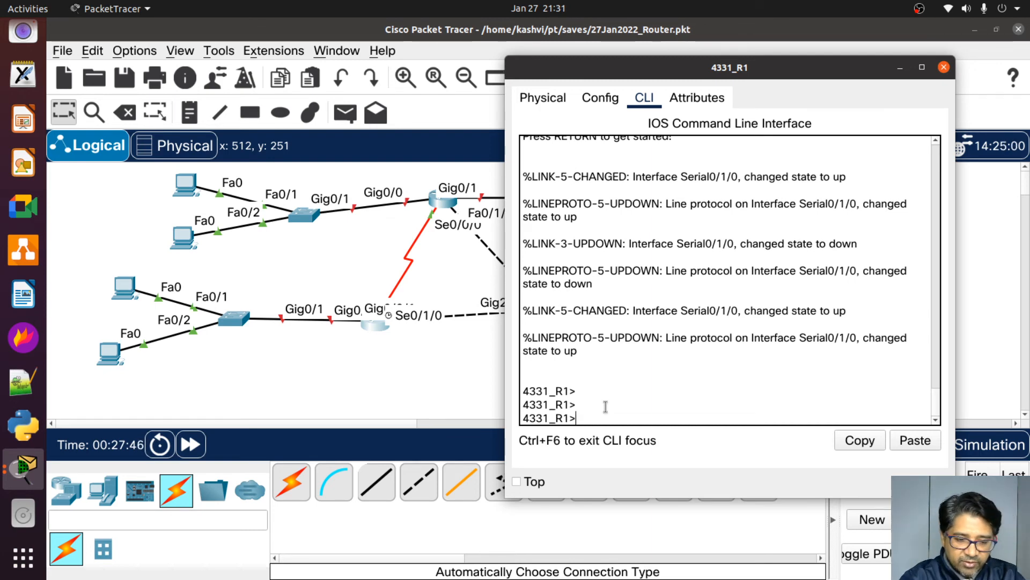
pyautogui.write('show ')
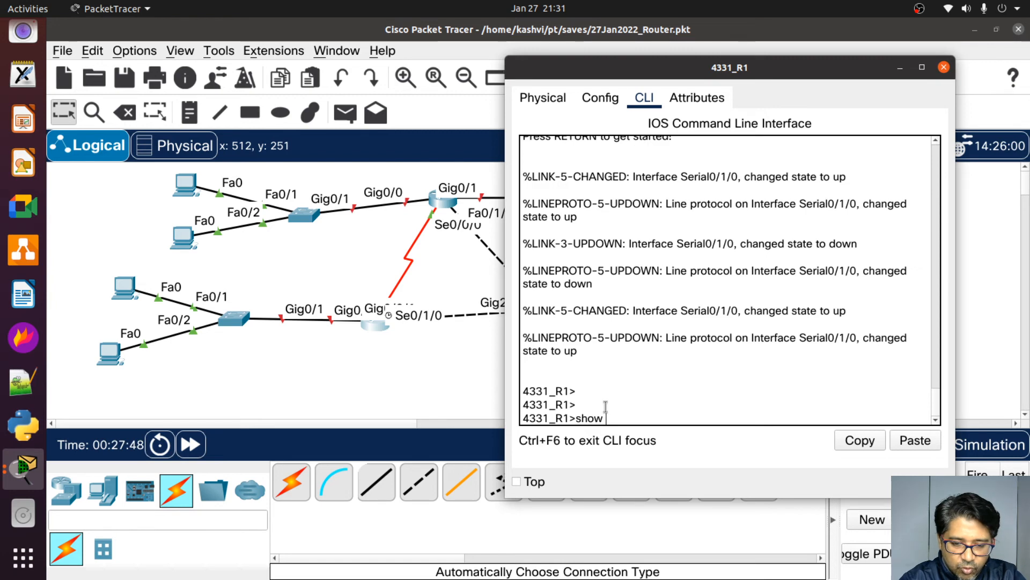
pyautogui.write('ip int b')
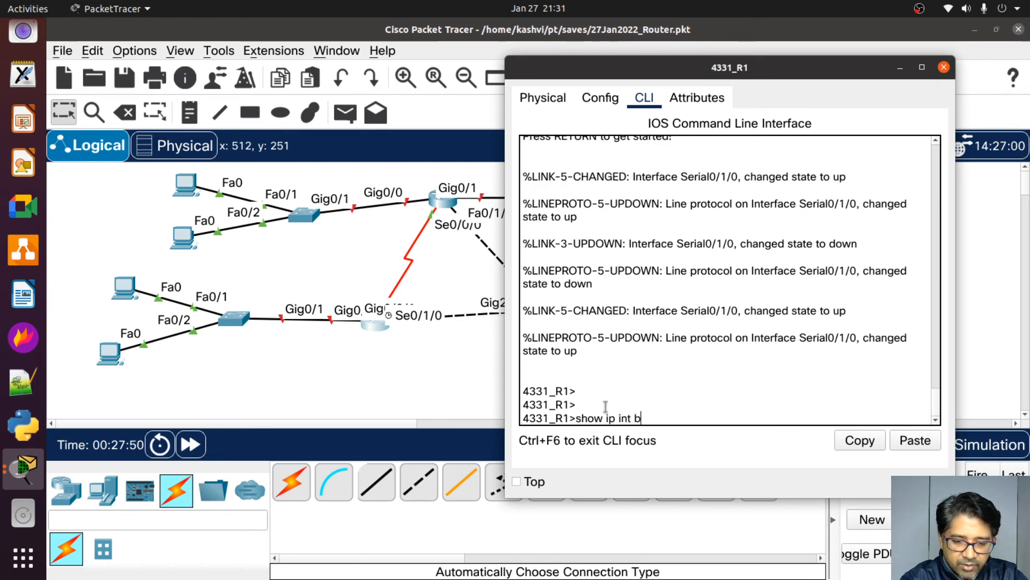
pyautogui.write('rief')
pyautogui.press('Return')
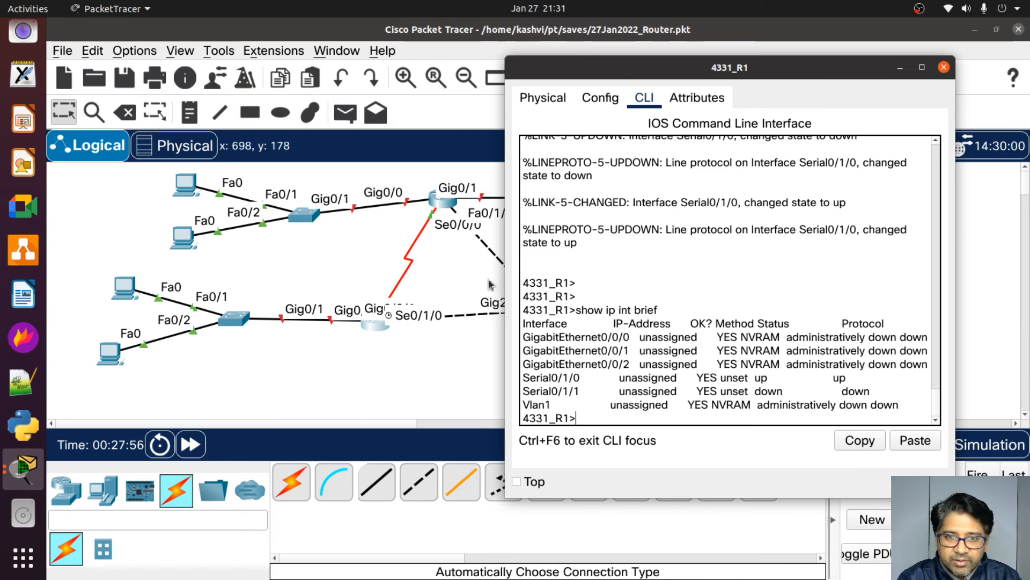
# Step: Widen the 4331_R1 window and examine the GigabitEthernet entries and the status and protocol of Serial0/1/0
pyautogui.moveTo(504, 274); pyautogui.dragTo(390, 271)
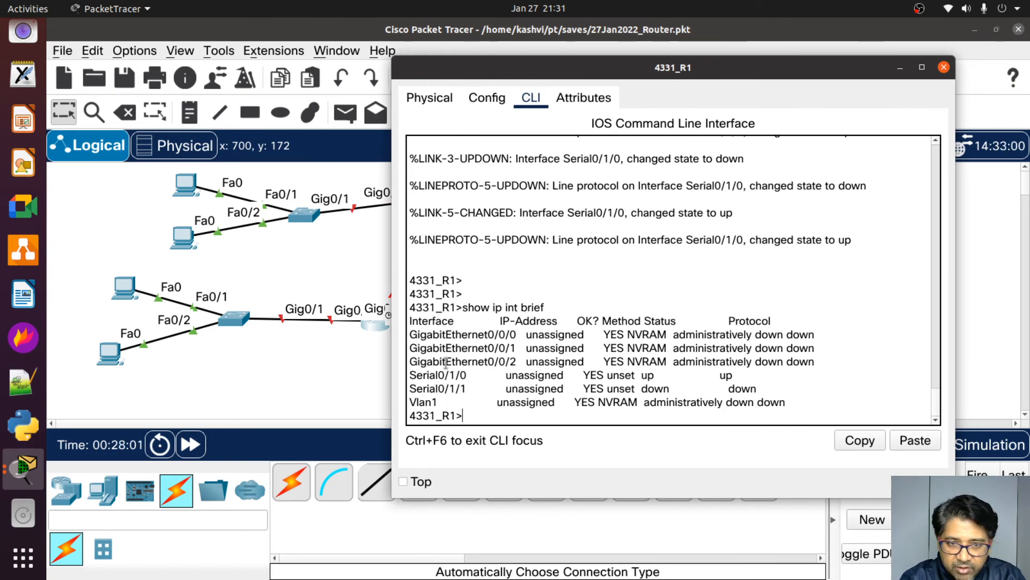
pyautogui.moveTo(409, 335); pyautogui.dragTo(488, 337)
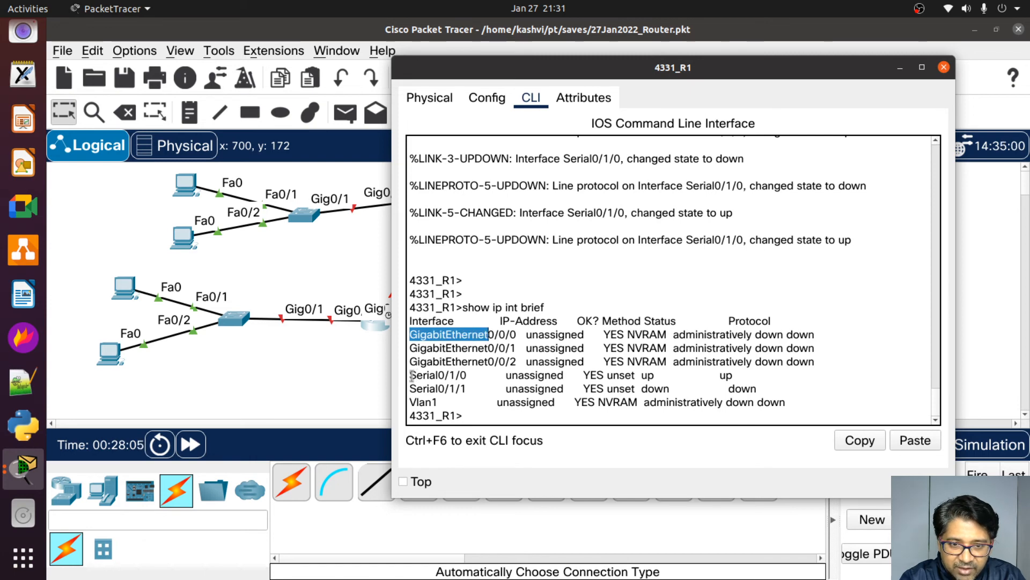
pyautogui.moveTo(411, 374); pyautogui.dragTo(456, 375)
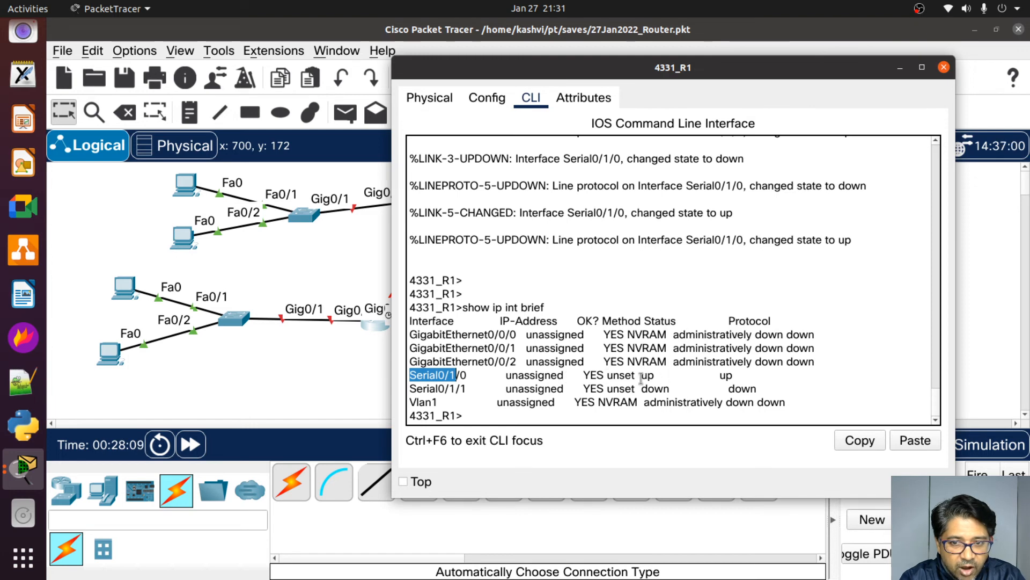
pyautogui.moveTo(641, 378); pyautogui.dragTo(724, 373)
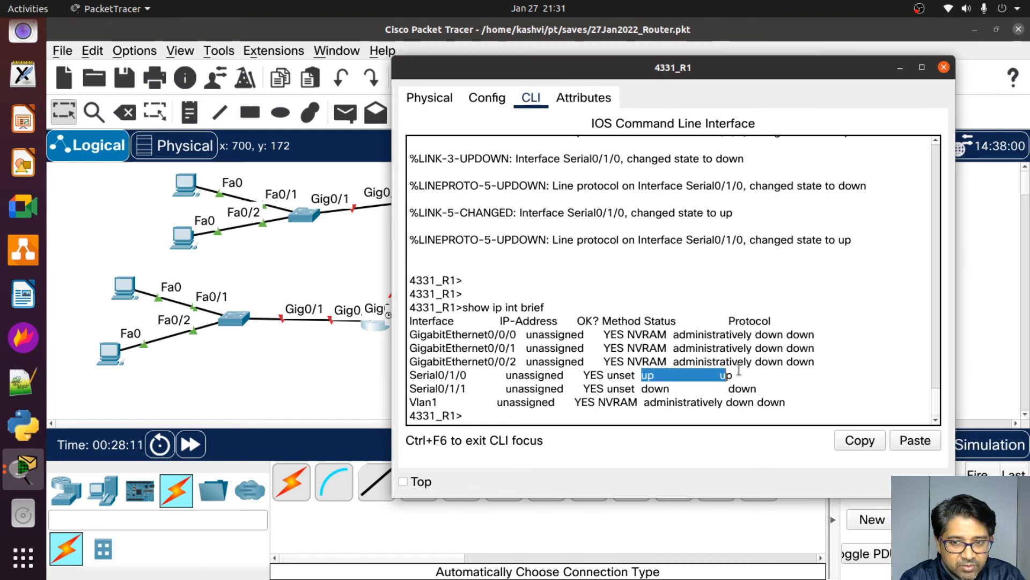
pyautogui.doubleClick(728, 375)
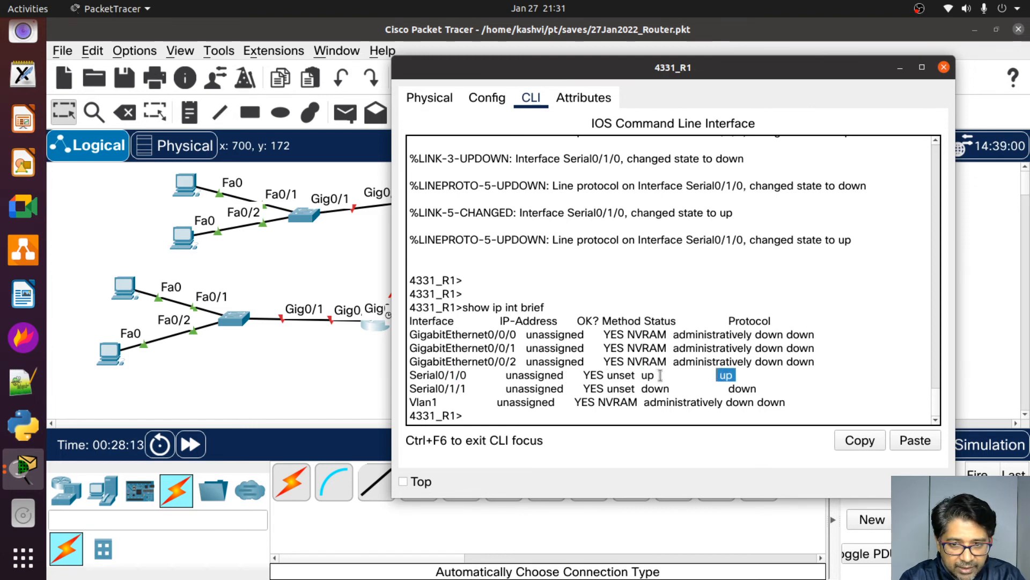
# Step: Examine the Serial0/1/0, Serial0/1/1 and GigabitEthernet states, narrowing the 4331_R1 window to uncover more of the topology
pyautogui.moveTo(660, 374); pyautogui.dragTo(643, 374)
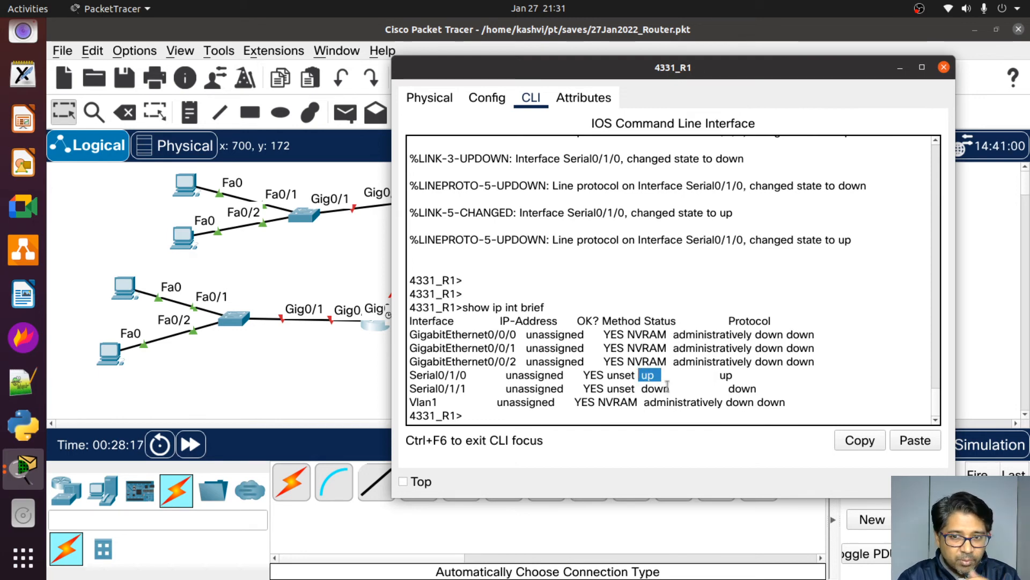
pyautogui.moveTo(719, 385); pyautogui.dragTo(735, 380)
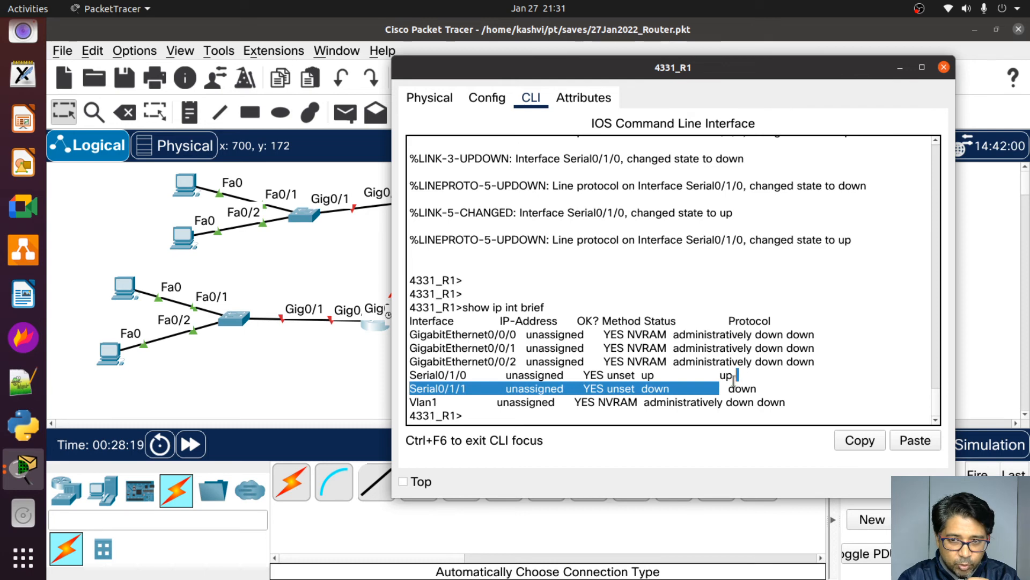
pyautogui.click(734, 380)
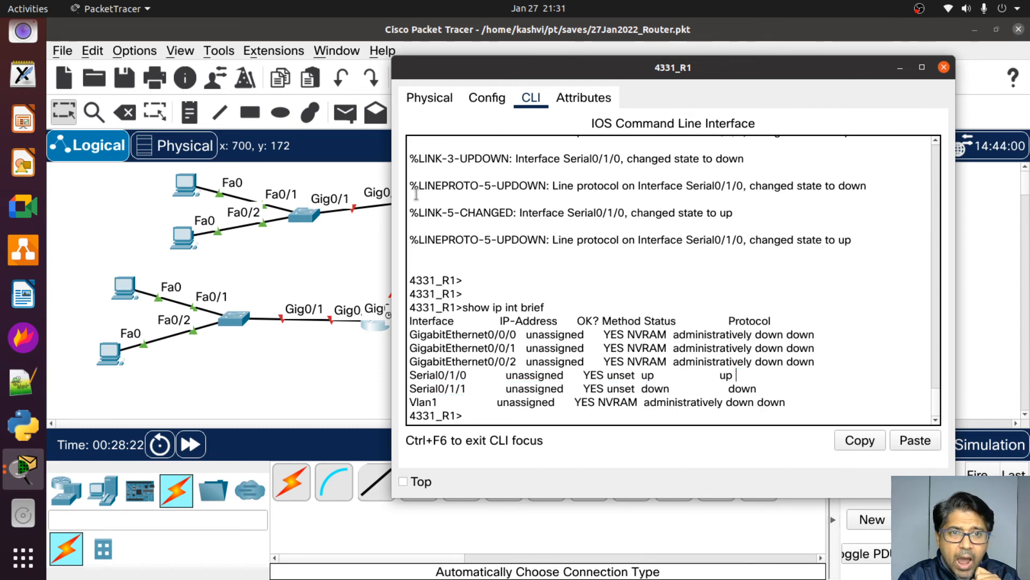
pyautogui.moveTo(392, 195); pyautogui.dragTo(507, 190)
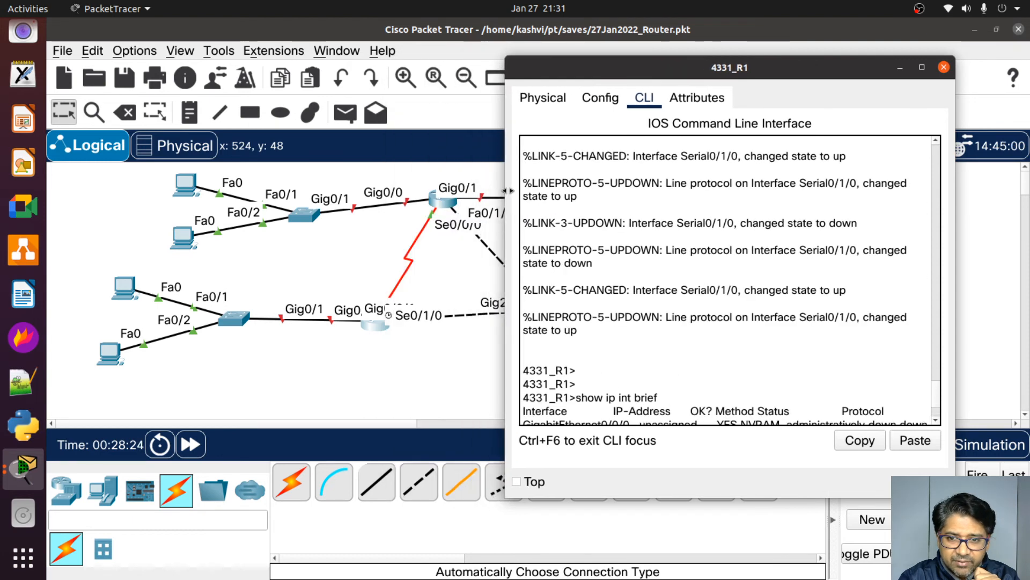
pyautogui.scroll(-3, 761, 285)
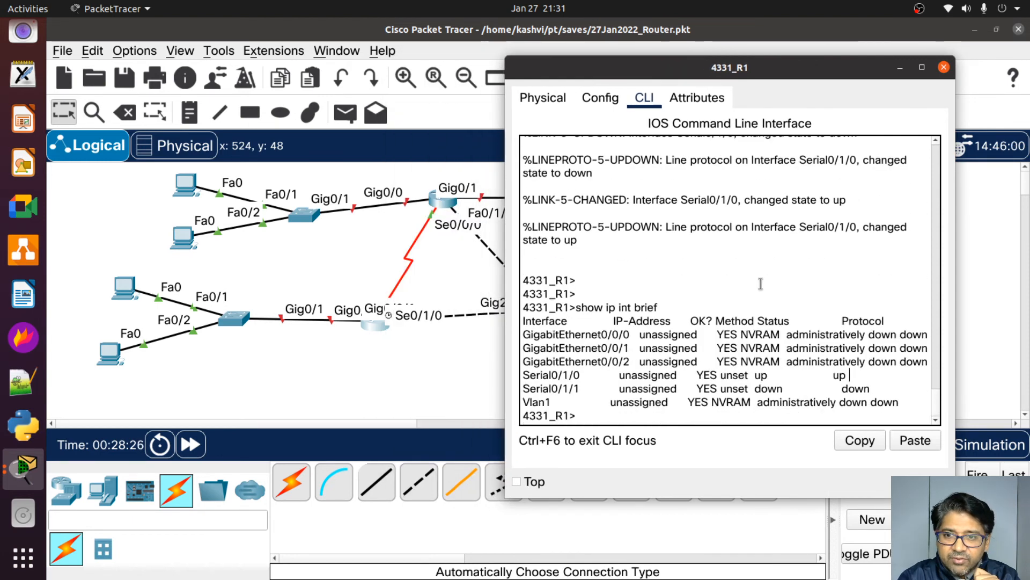
pyautogui.moveTo(788, 333); pyautogui.dragTo(862, 339)
pyautogui.click(834, 348)
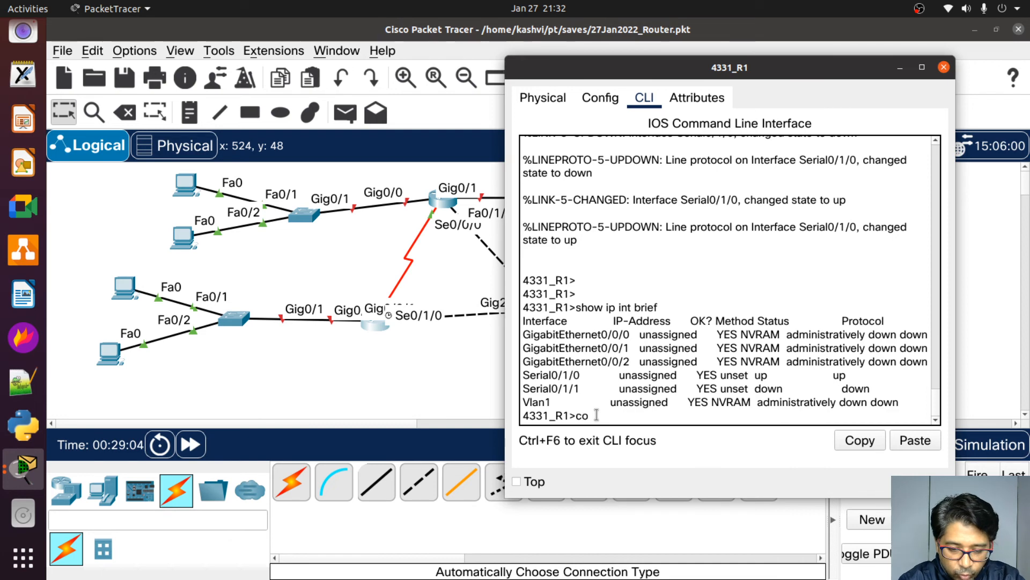
# Step: Enter privileged mode on 4331_R1 with en, open global configuration with config ter, and check the prompt
pyautogui.write('nf ter')
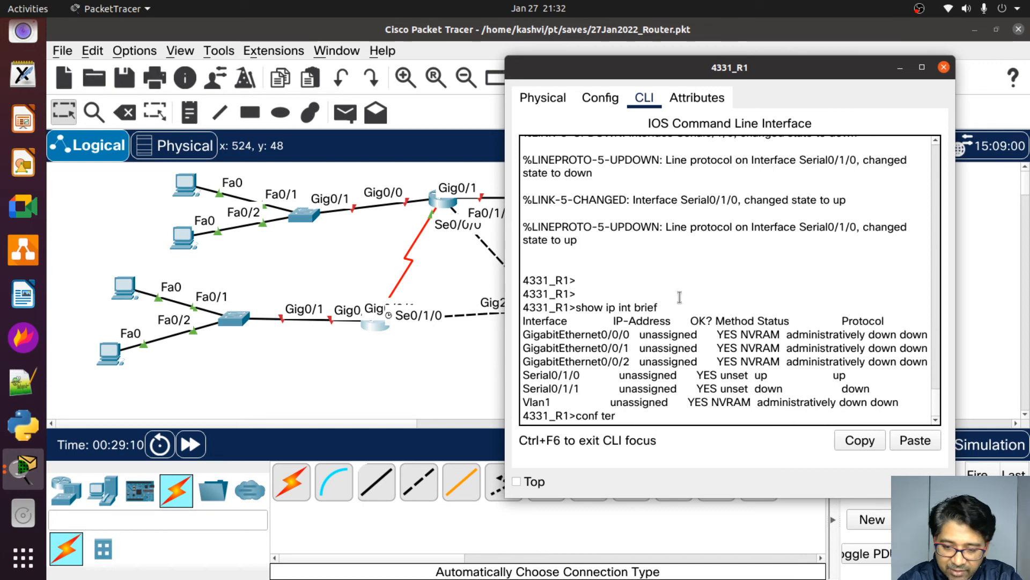
pyautogui.press('Return')
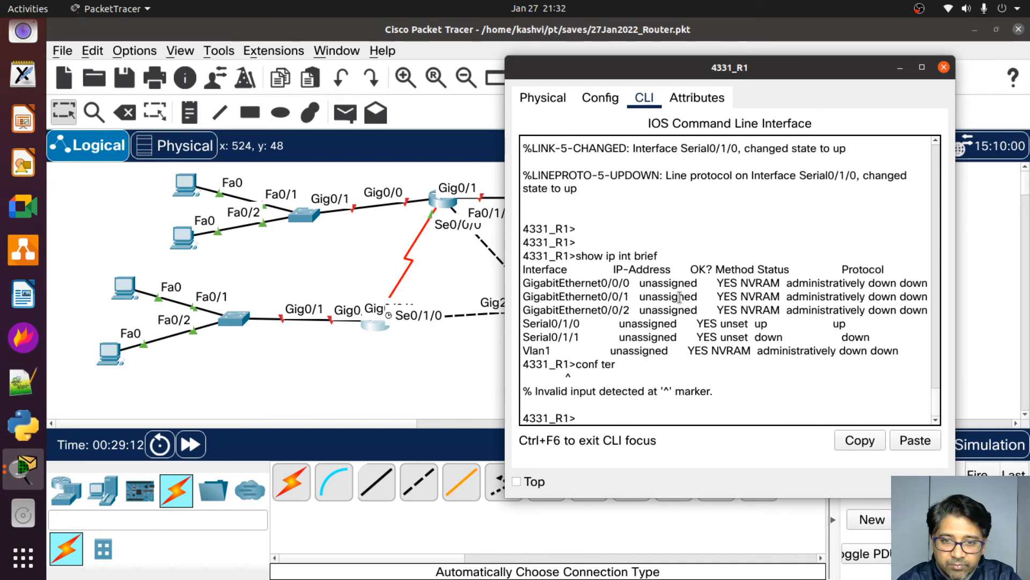
pyautogui.write('en')
pyautogui.press('Return')
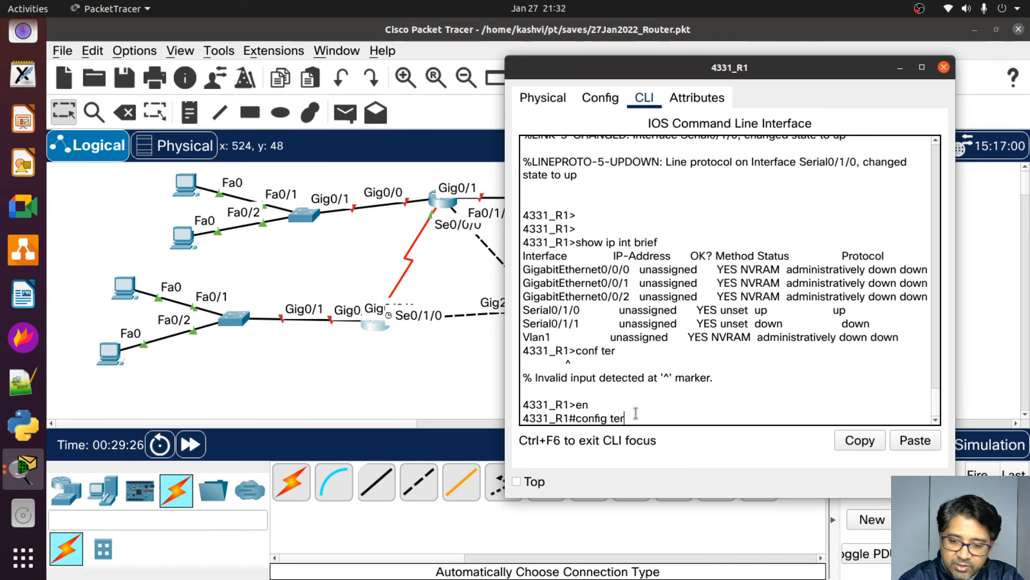
pyautogui.press('Return')
pyautogui.press('Return')
pyautogui.press('Return')
pyautogui.press('Return')
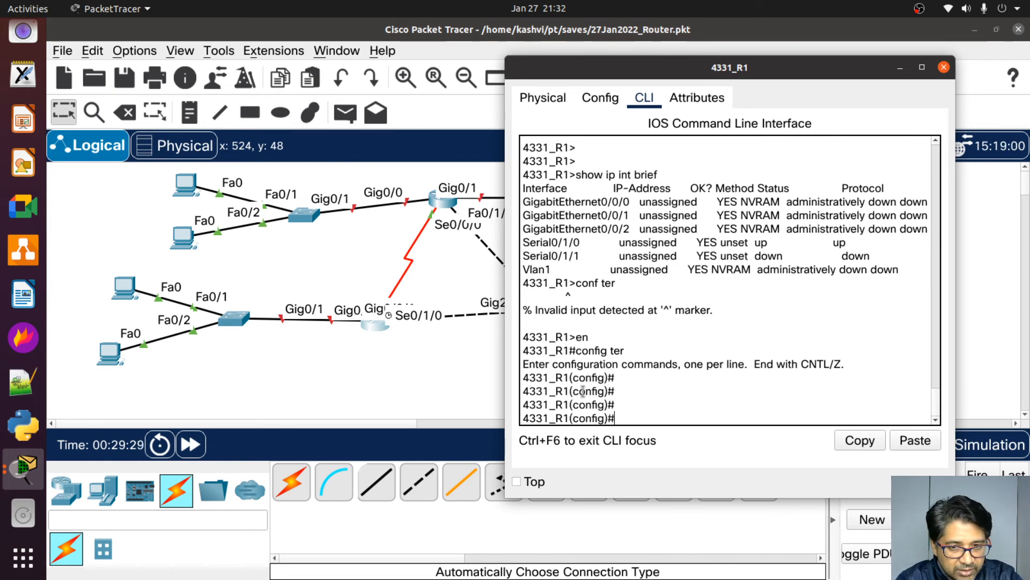
pyautogui.moveTo(572, 391); pyautogui.dragTo(602, 407)
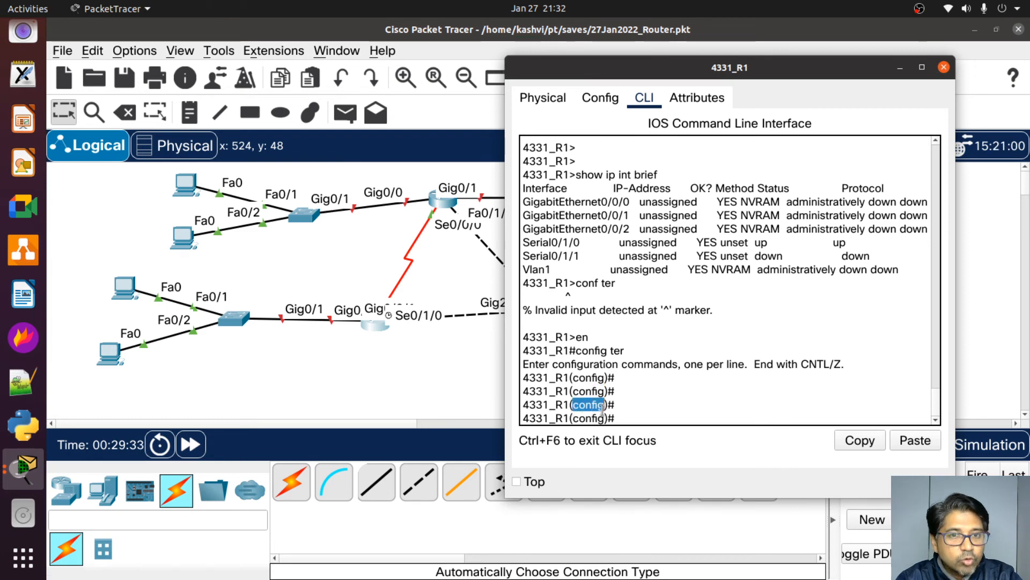
pyautogui.click(726, 350)
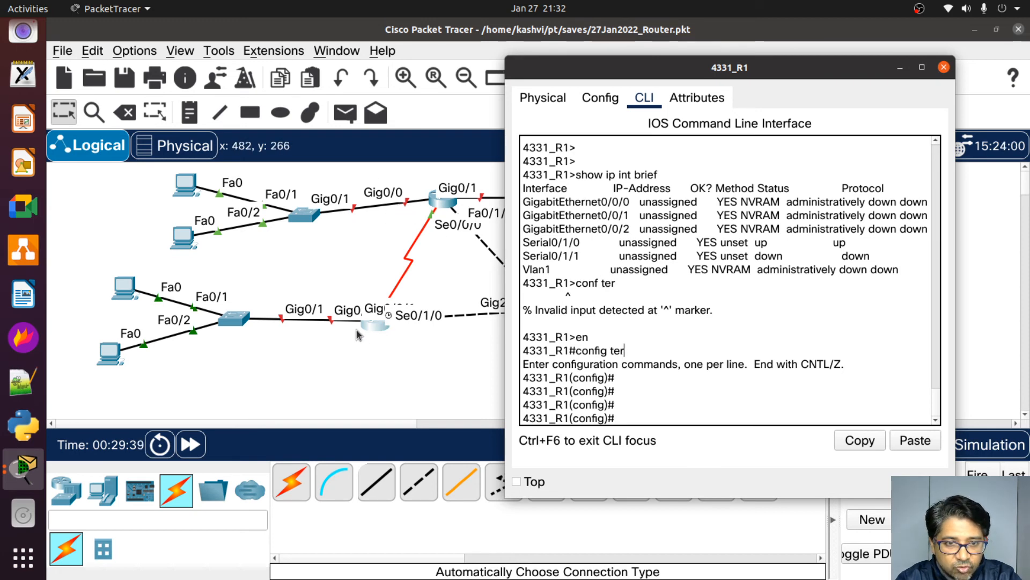
# Step: Bring the topology forward and move the 4331 router slightly left and down, closer to its switch
pyautogui.click(374, 329)
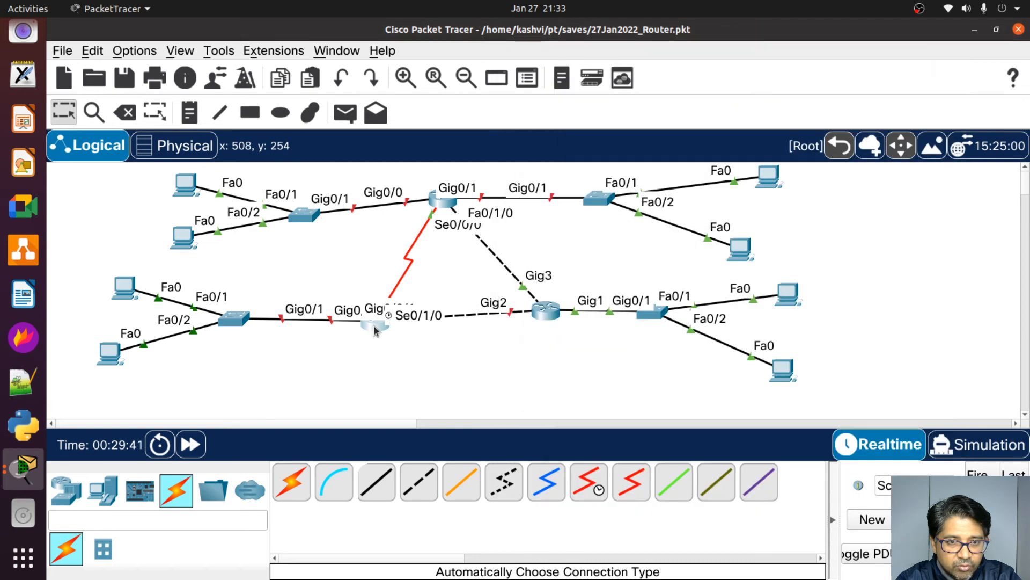
pyautogui.moveTo(374, 329); pyautogui.dragTo(284, 345)
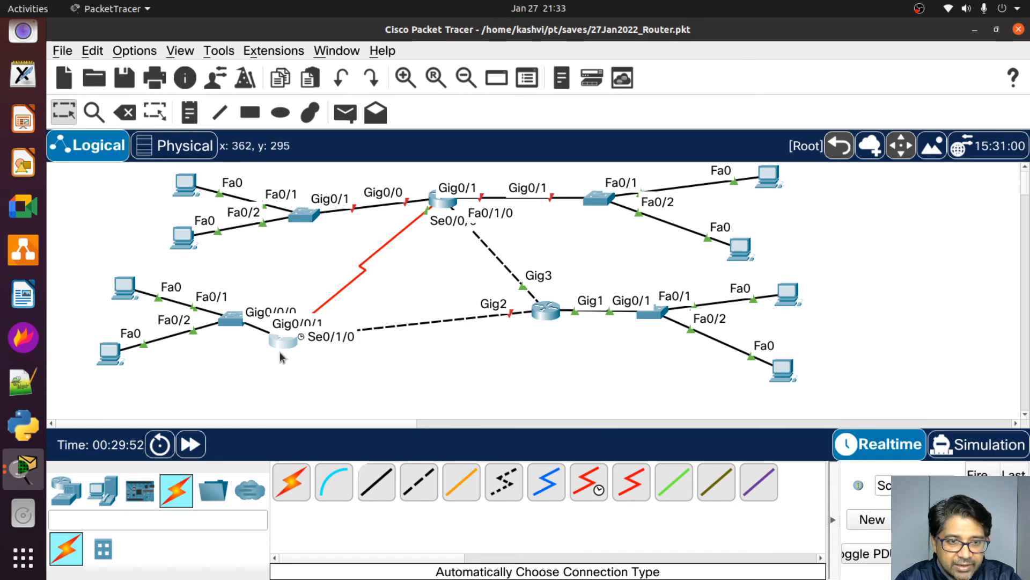
pyautogui.moveTo(281, 350); pyautogui.dragTo(331, 357)
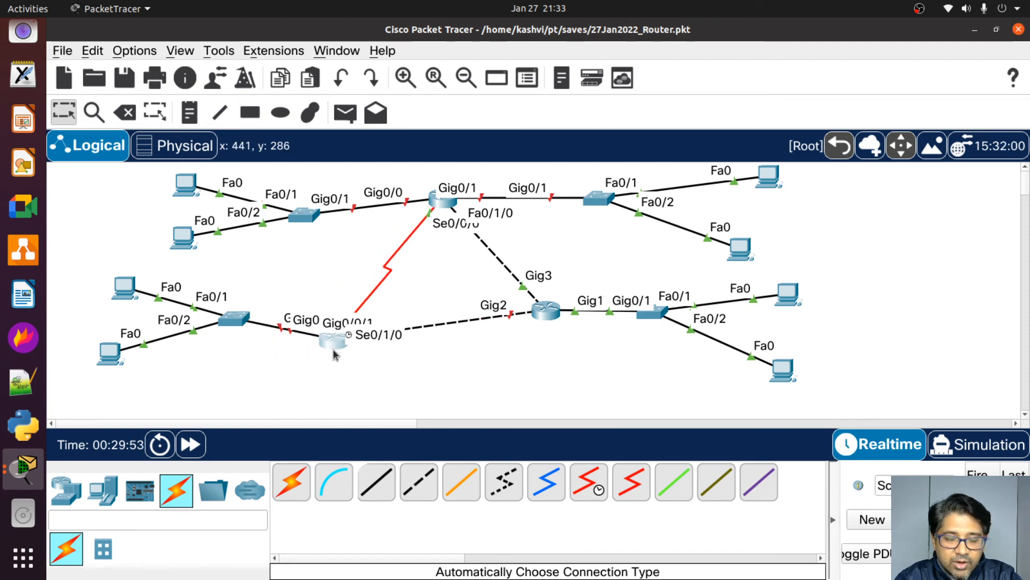
# Step: Return to the 4331_R1 command line and select both GigabitEthernet interfaces with int range Gi 0/0/0-1
pyautogui.hotkey('alt', 'Tab')
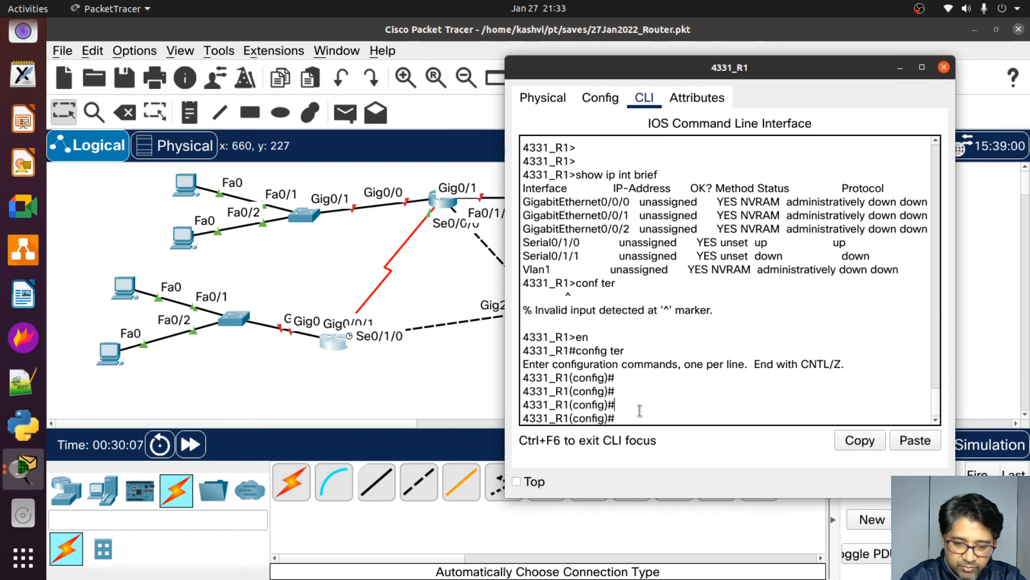
pyautogui.write('nt n')
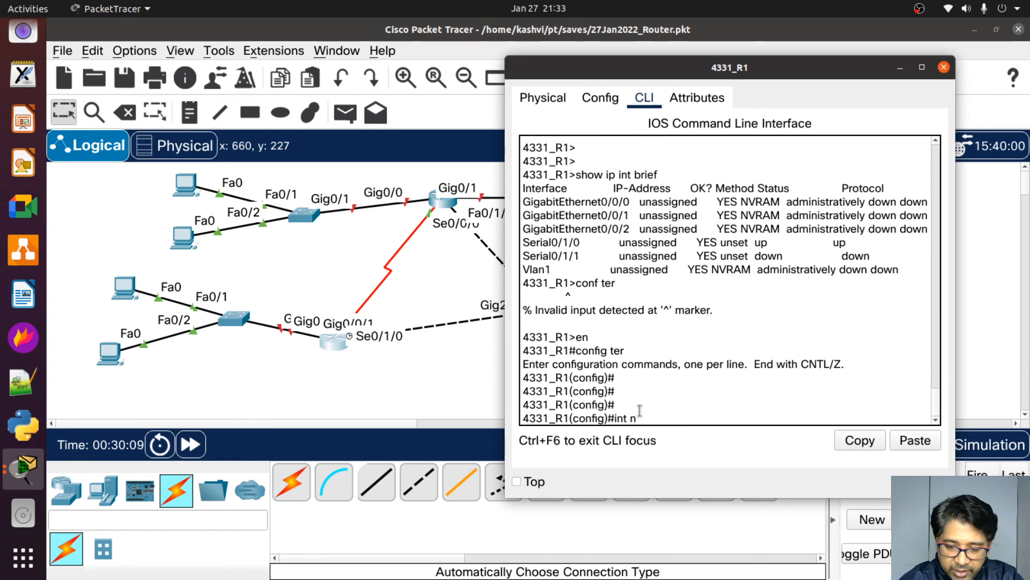
pyautogui.write('ra')
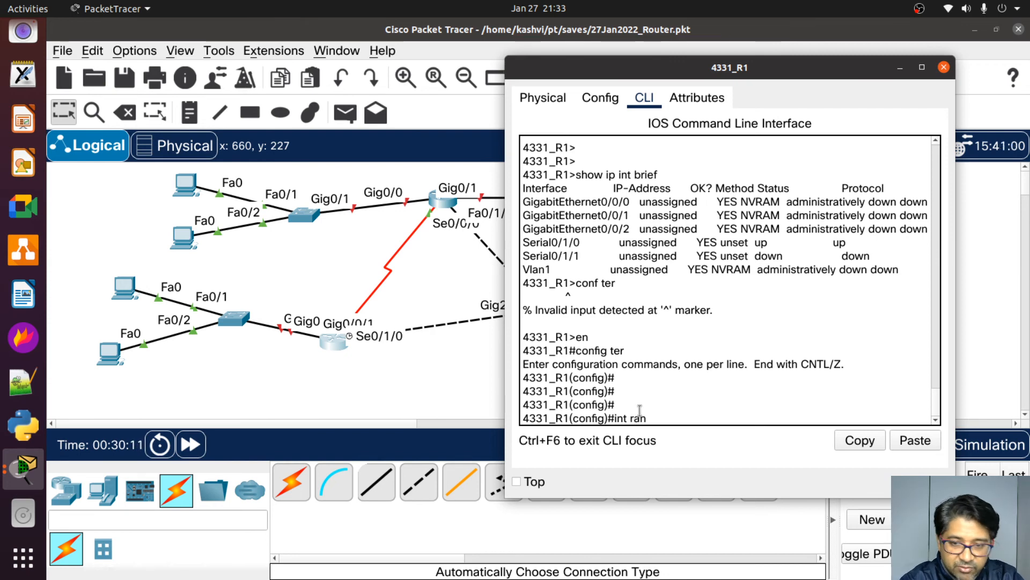
pyautogui.press('Tab')
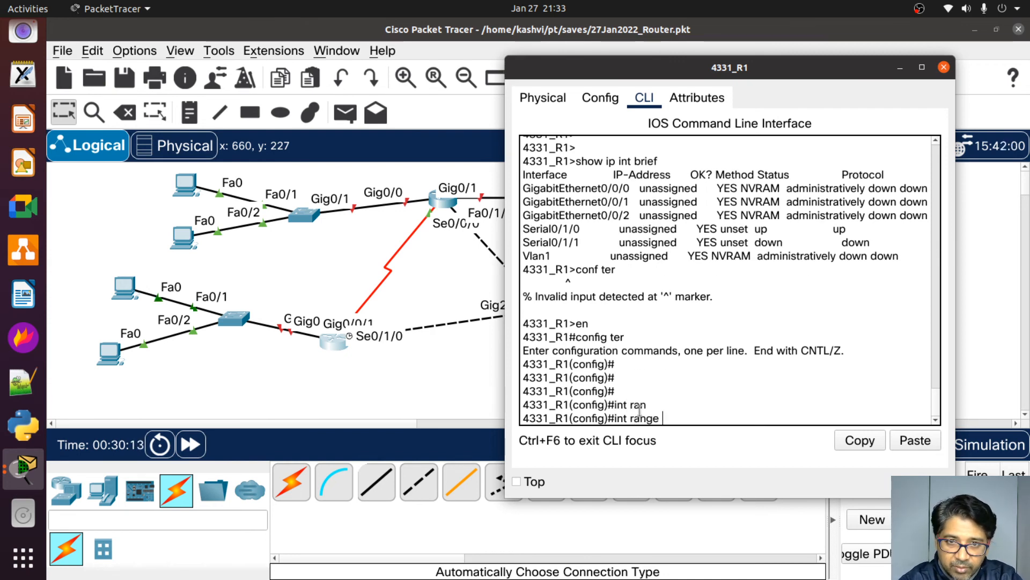
pyautogui.write('Gi')
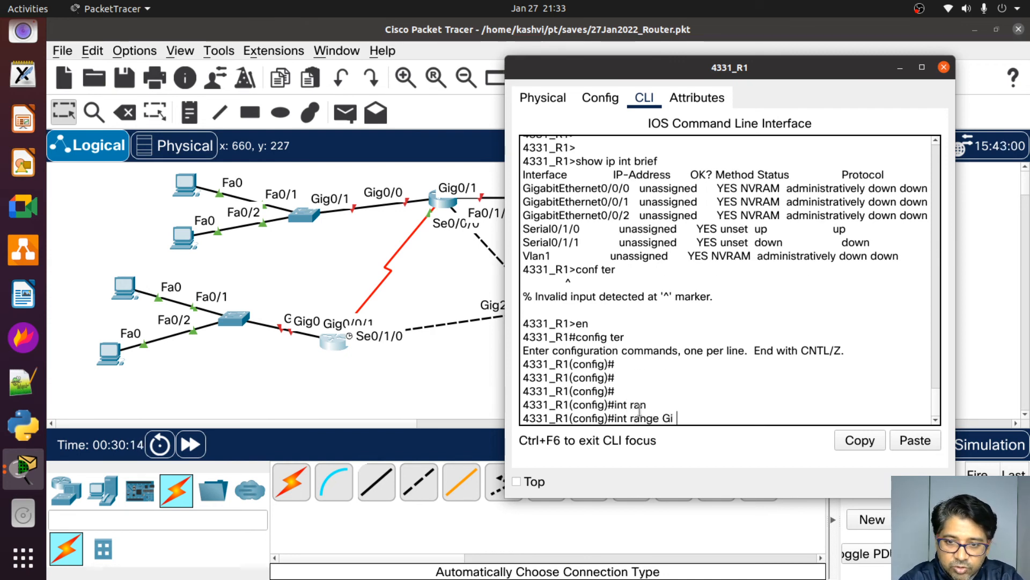
pyautogui.write(' 0/0')
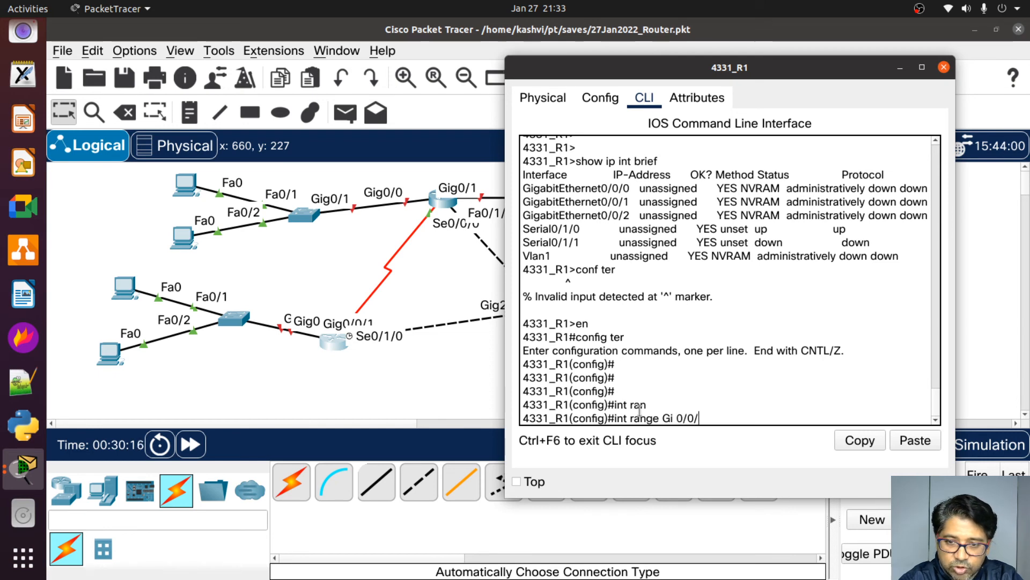
pyautogui.write('/0')
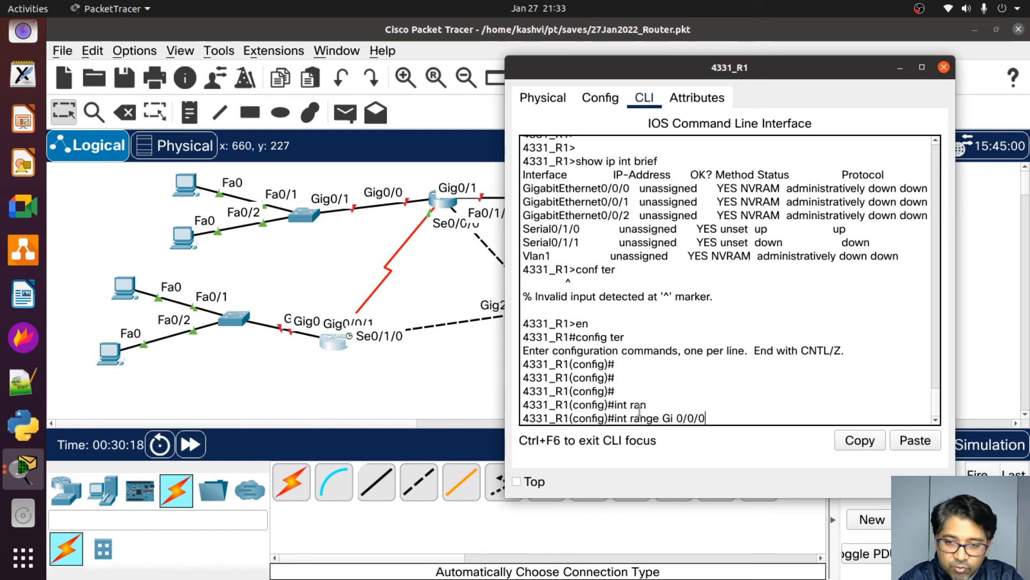
pyautogui.write('-1')
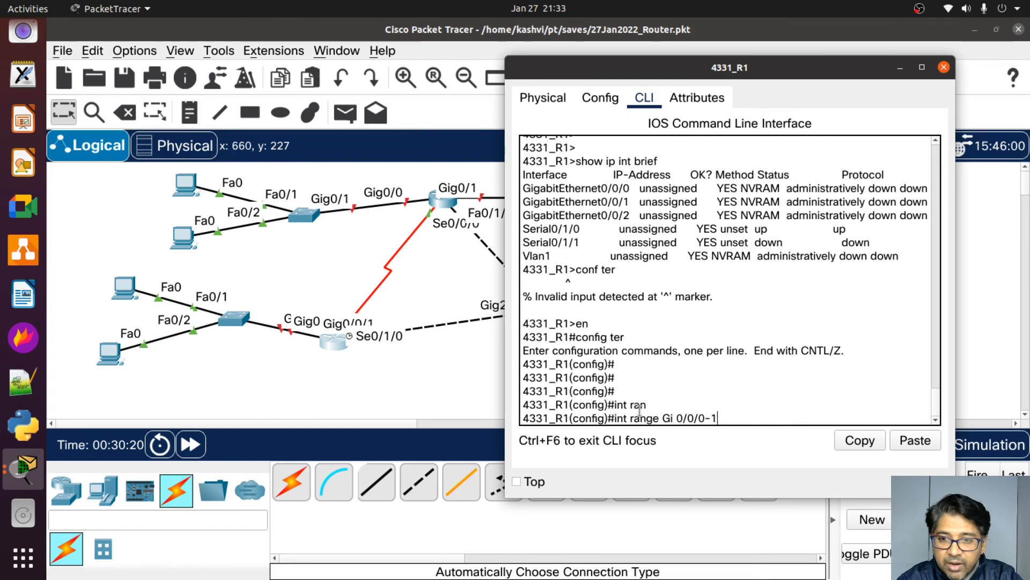
pyautogui.press('Return')
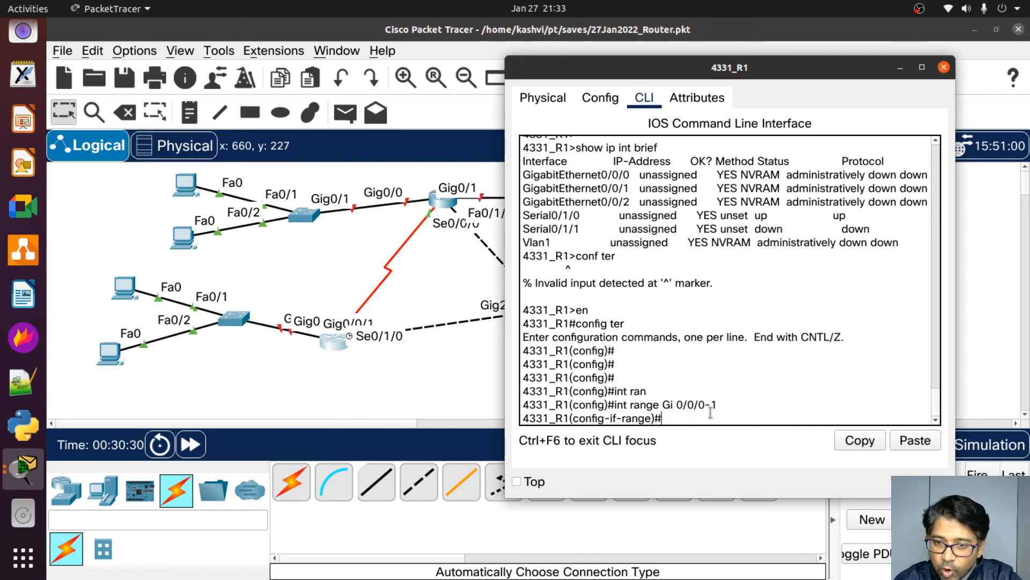
# Step: Enable the selected interface range with no shut and check the line-protocol messages for GigabitEthernet0/0/0 and GigabitEthernet0/0/1
pyautogui.write('no')
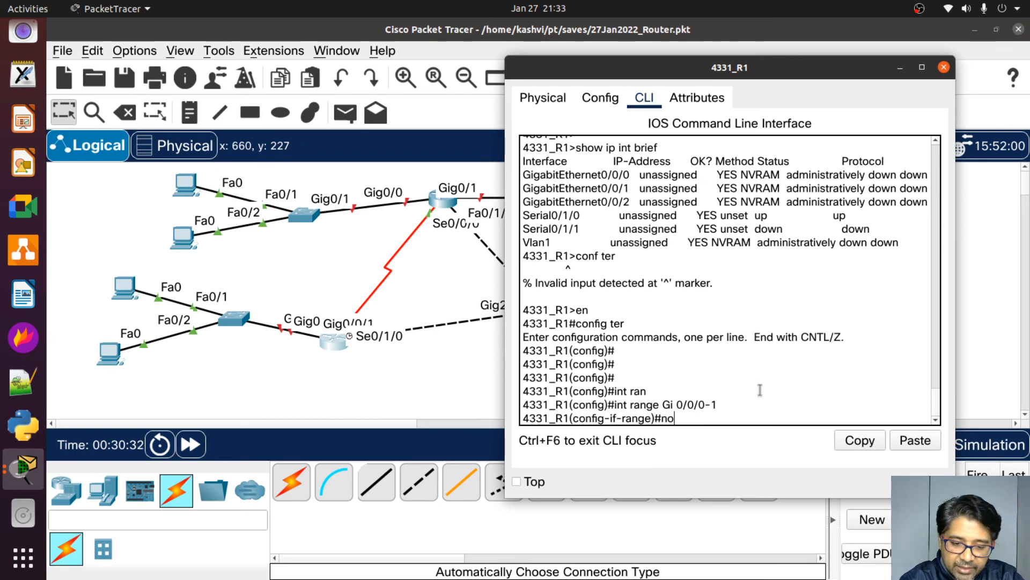
pyautogui.write(' shut')
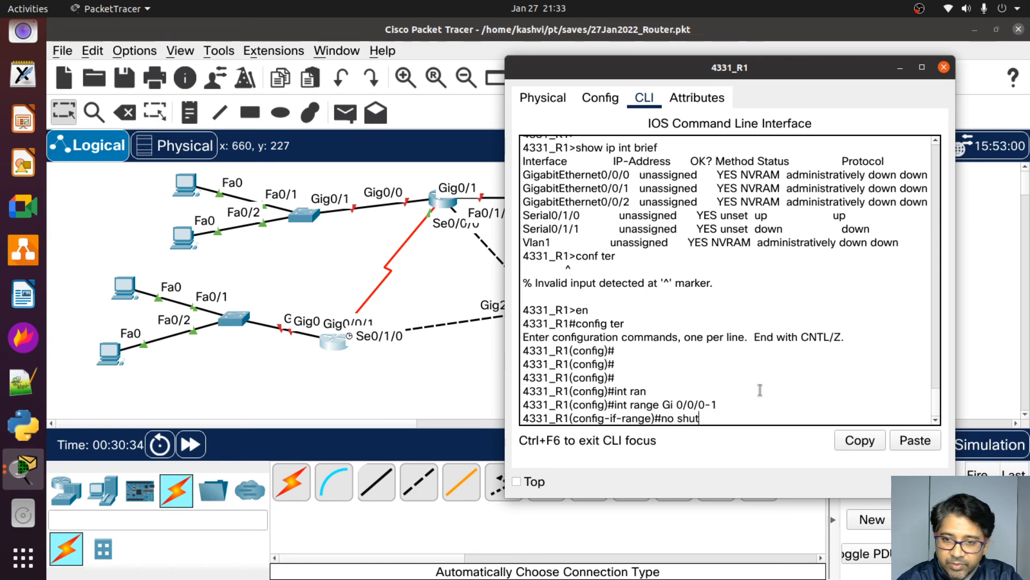
pyautogui.press('Return')
pyautogui.press('Return')
pyautogui.press('Return')
pyautogui.press('Return')
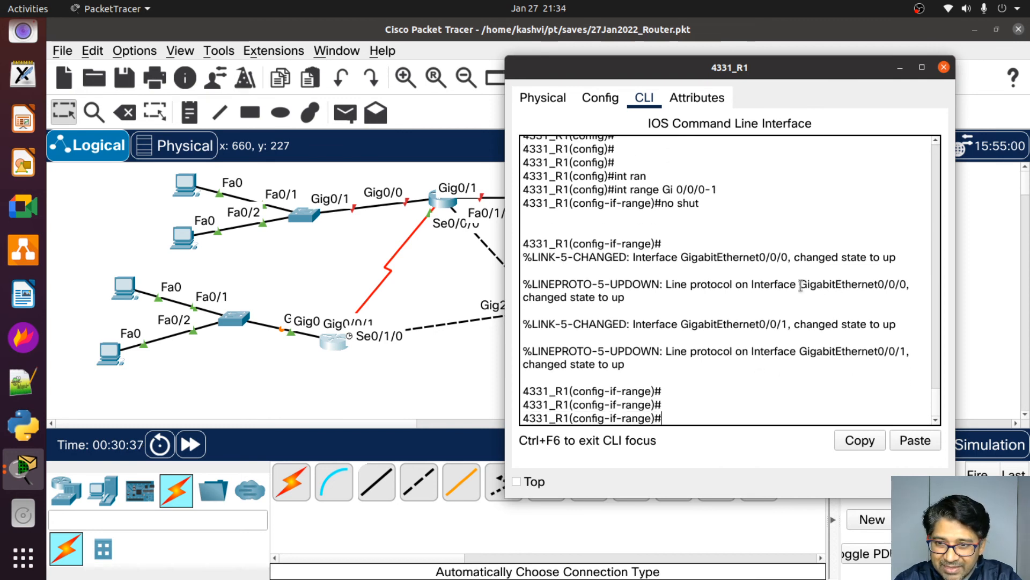
pyautogui.moveTo(799, 285); pyautogui.dragTo(907, 285)
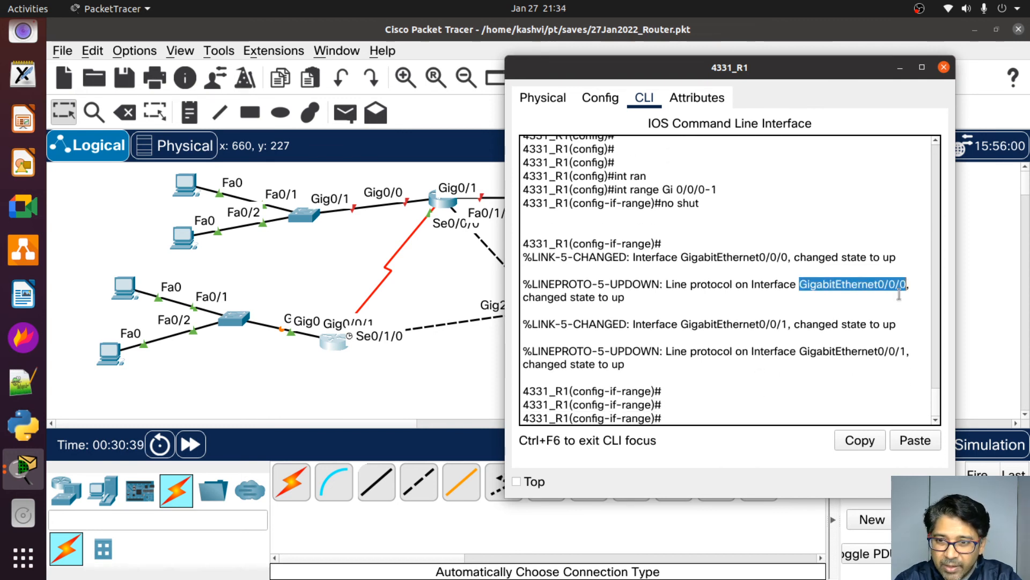
pyautogui.moveTo(799, 352); pyautogui.dragTo(907, 347)
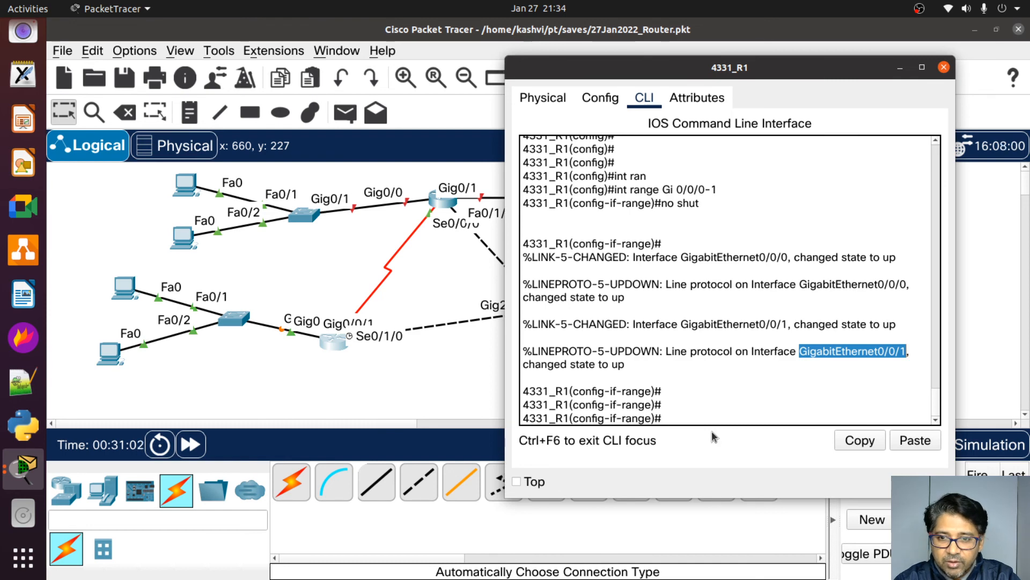
# Step: Exit interface range configuration on 4331_R1 and return to the privileged prompt
pyautogui.click(678, 411)
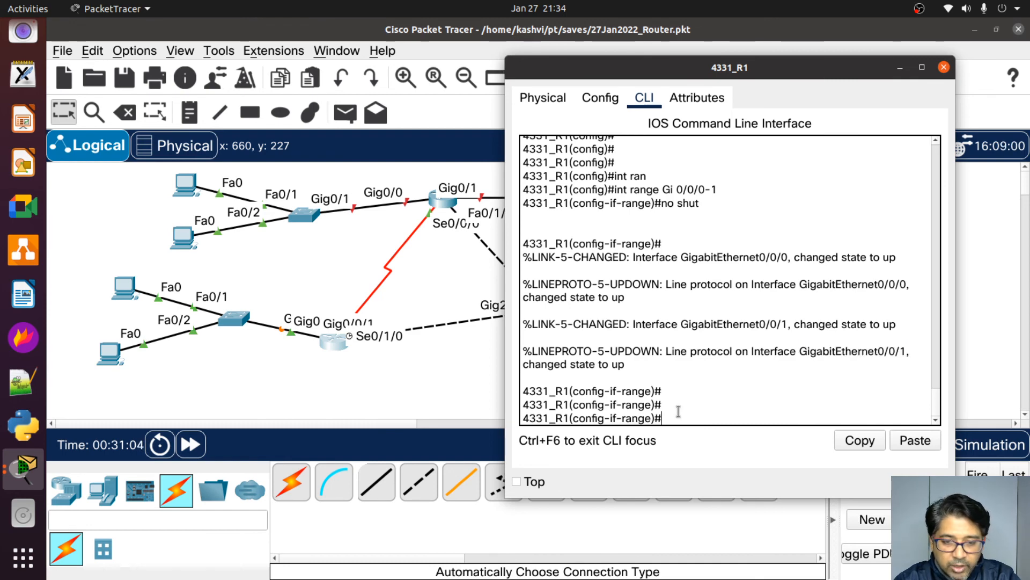
pyautogui.hotkey('ctrl', 'z')
pyautogui.press('Return')
pyautogui.press('Return')
pyautogui.press('Return')
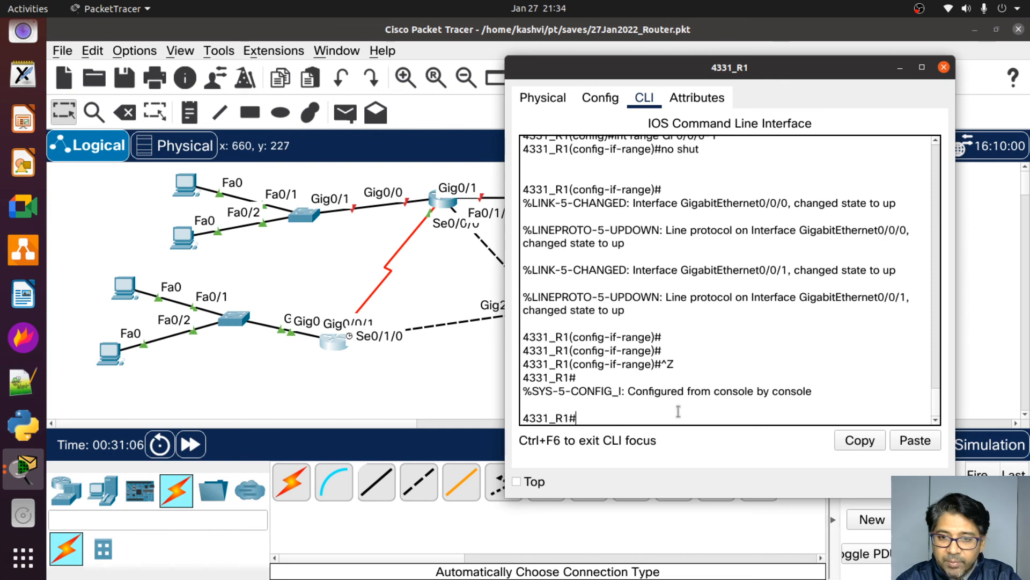
# Step: List the interface states of 4331_R1 with show ip int brief
pyautogui.write('s')
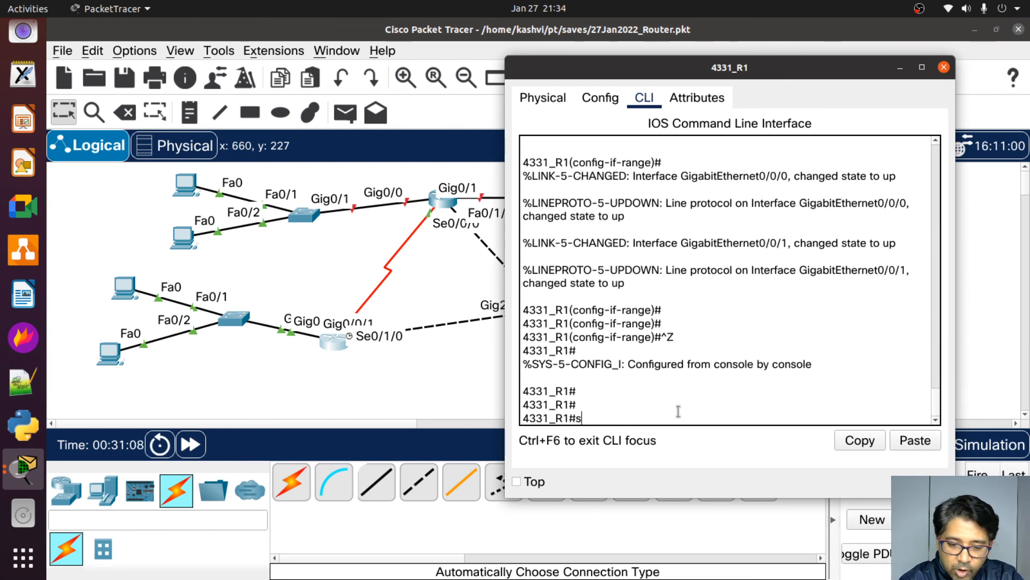
pyautogui.write('how ip m')
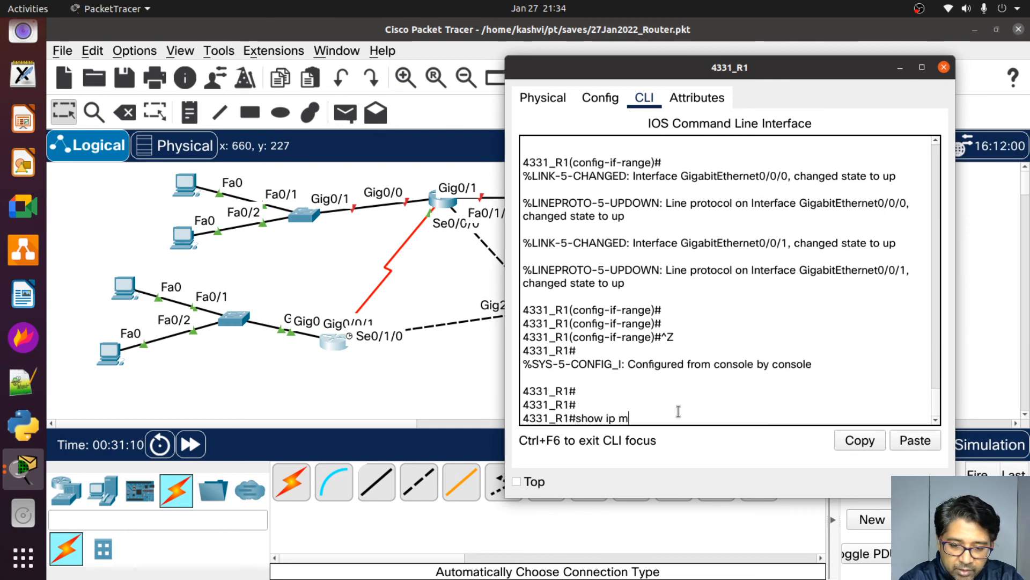
pyautogui.write('int brief')
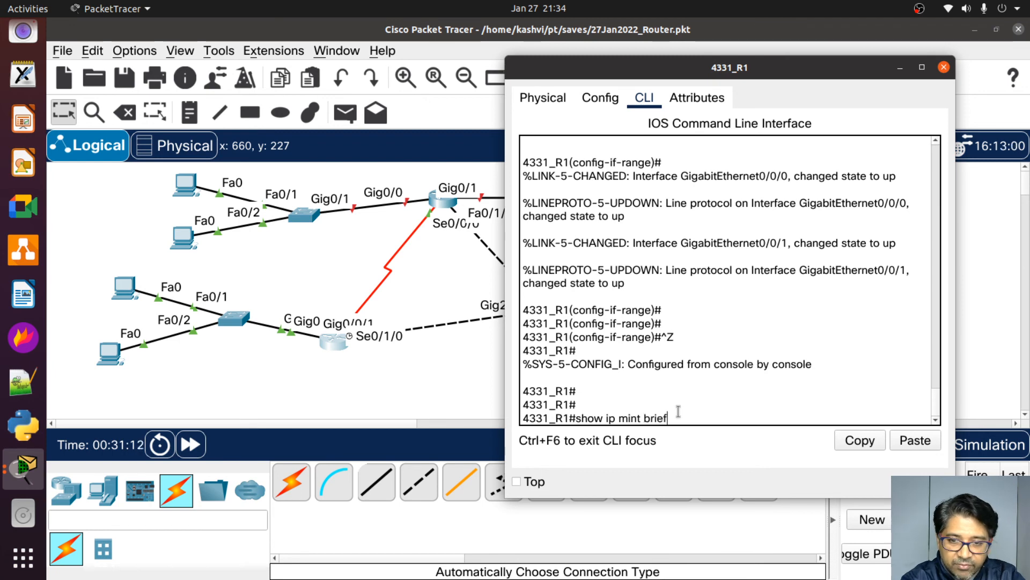
pyautogui.press('Left')
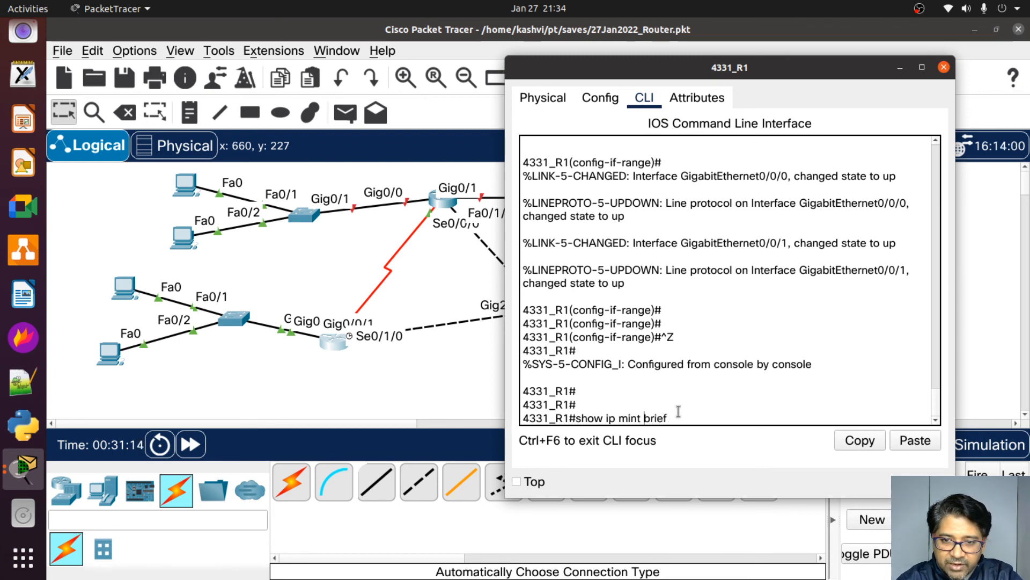
pyautogui.press('BackSpace')
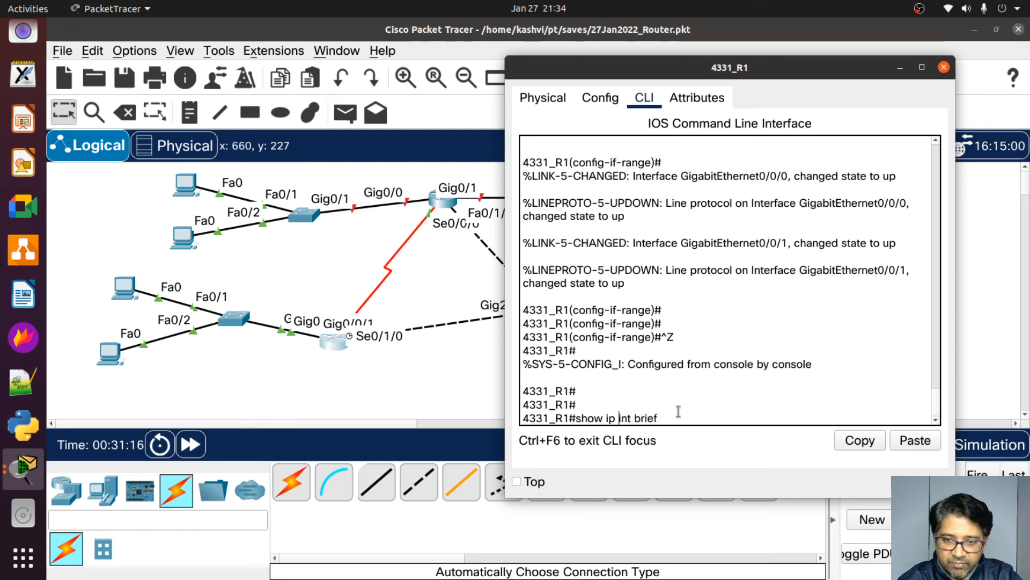
pyautogui.press('Return')
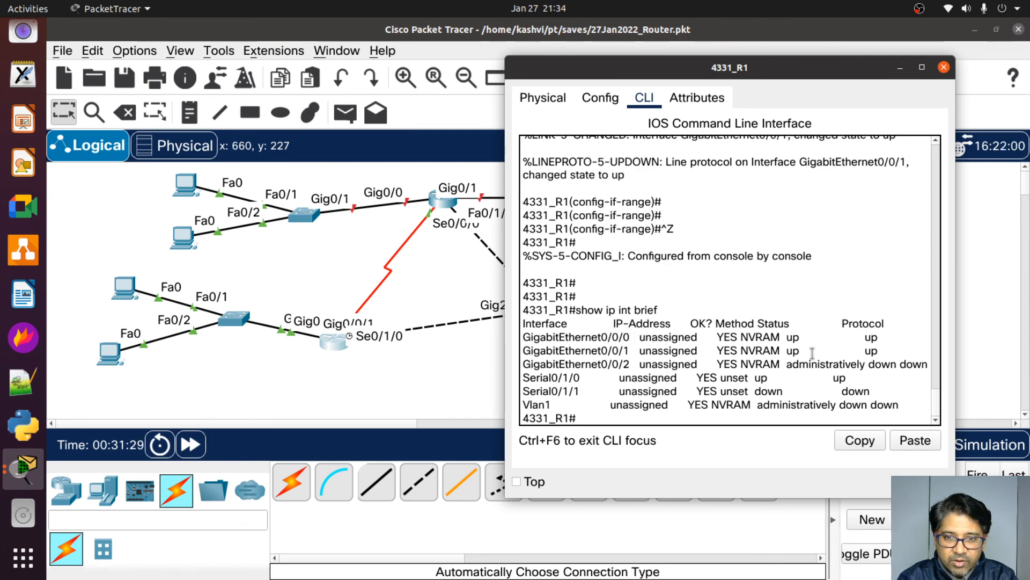
# Step: Open the 1941_R2 command line, list its interface states with show ip int brief and examine the FastEthernet0/1/0 entry
pyautogui.click(443, 208)
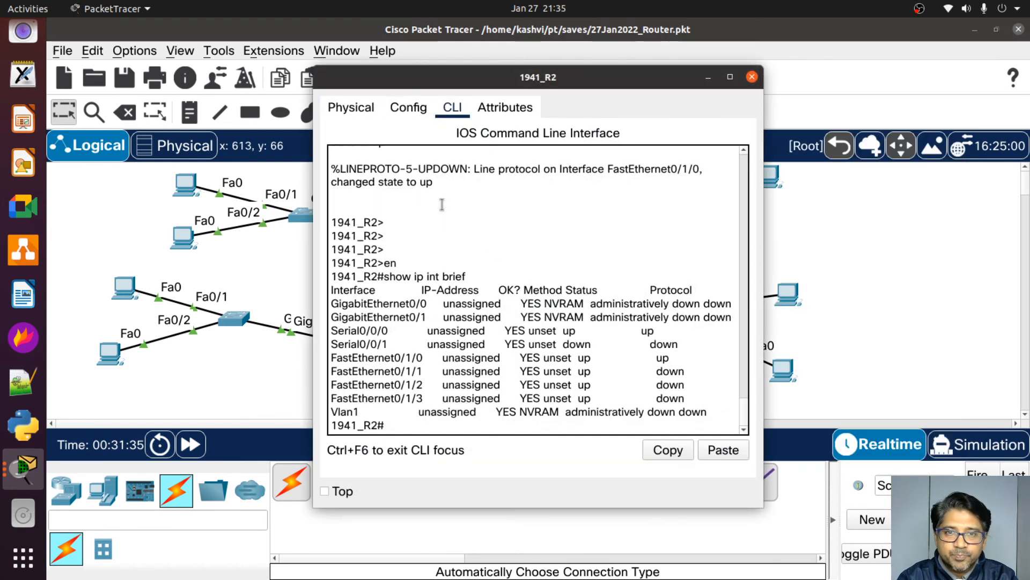
pyautogui.moveTo(481, 75); pyautogui.dragTo(688, 74)
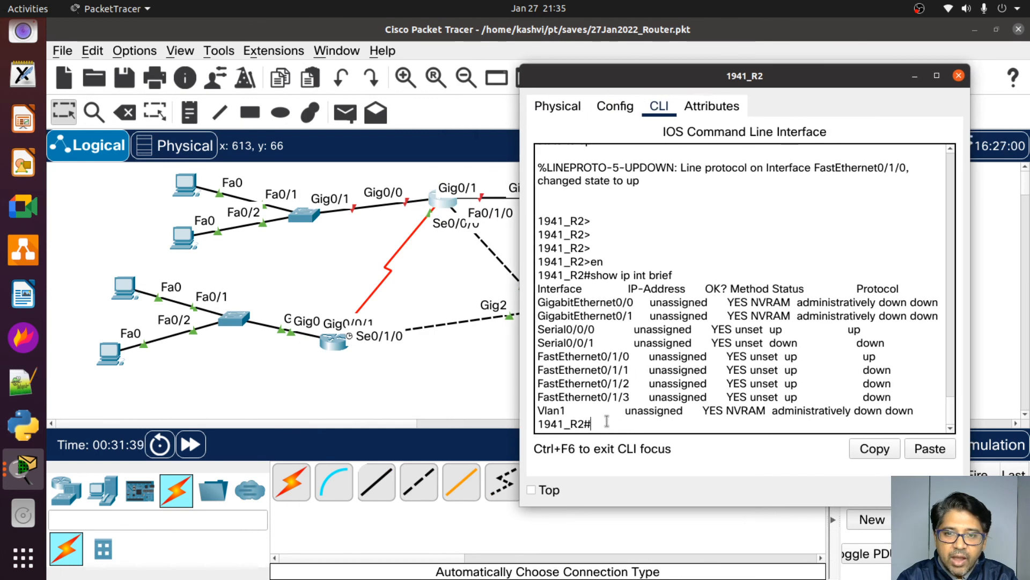
pyautogui.press('Return')
pyautogui.press('Return')
pyautogui.press('Return')
pyautogui.press('Up')
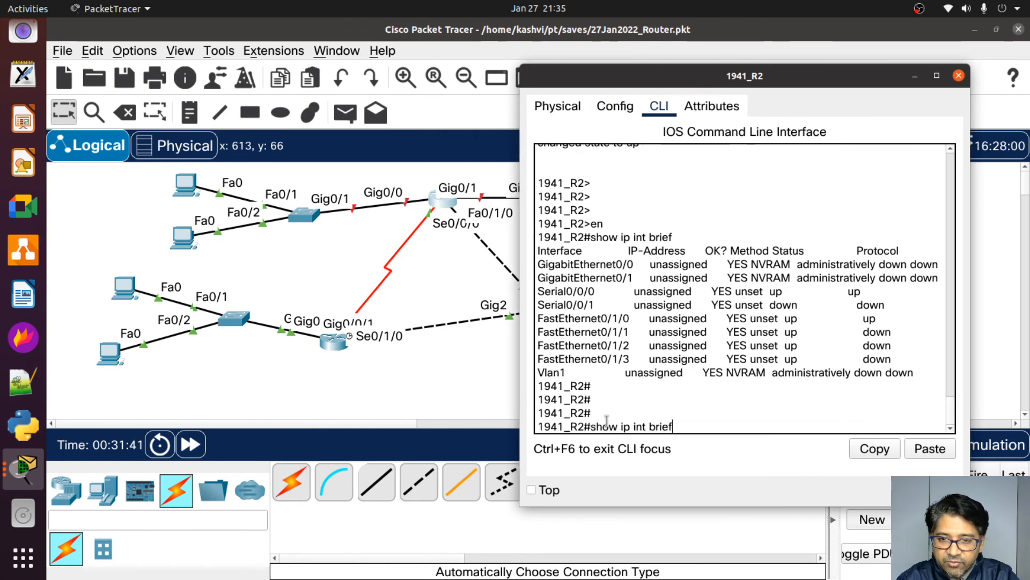
pyautogui.press('Return')
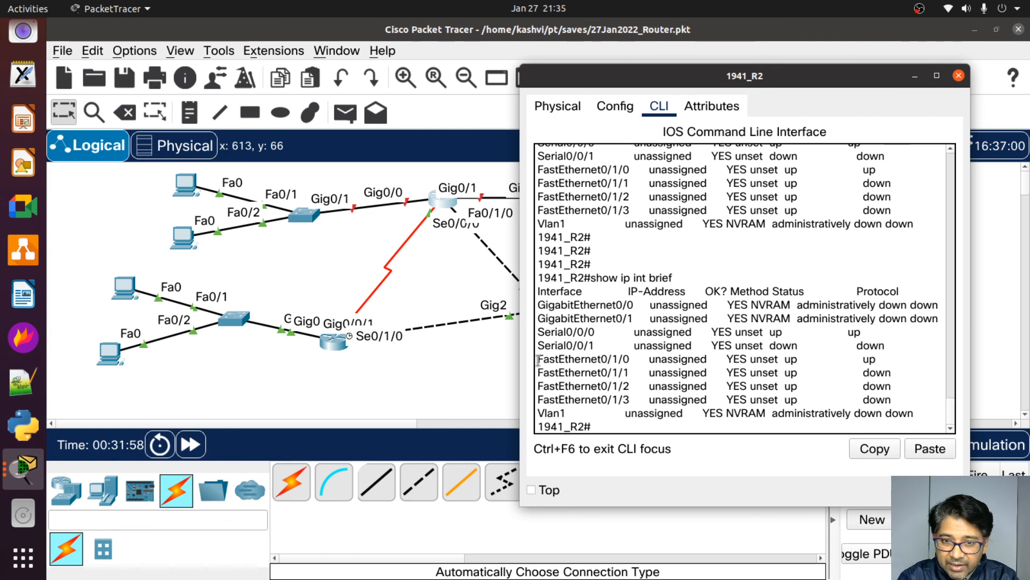
pyautogui.moveTo(538, 360); pyautogui.dragTo(890, 355)
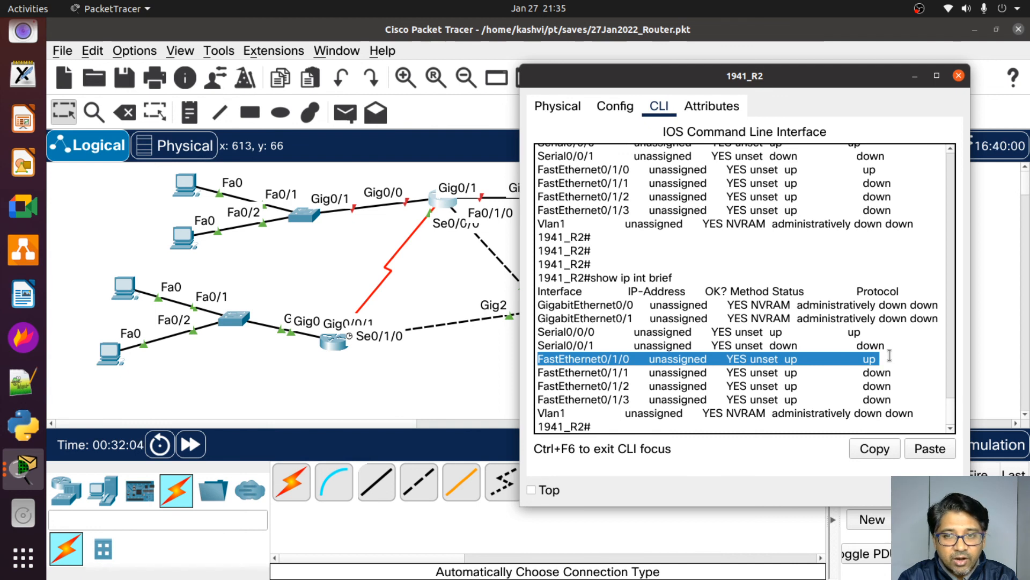
pyautogui.click(621, 427)
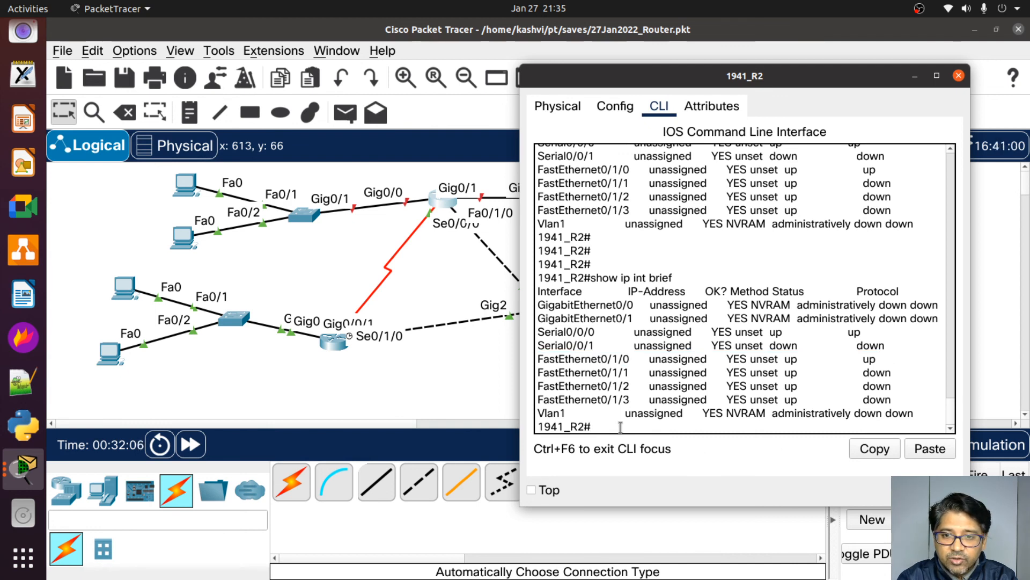
# Step: Enter global configuration mode on 1941_R2 with conf ter
pyautogui.write('conf t')
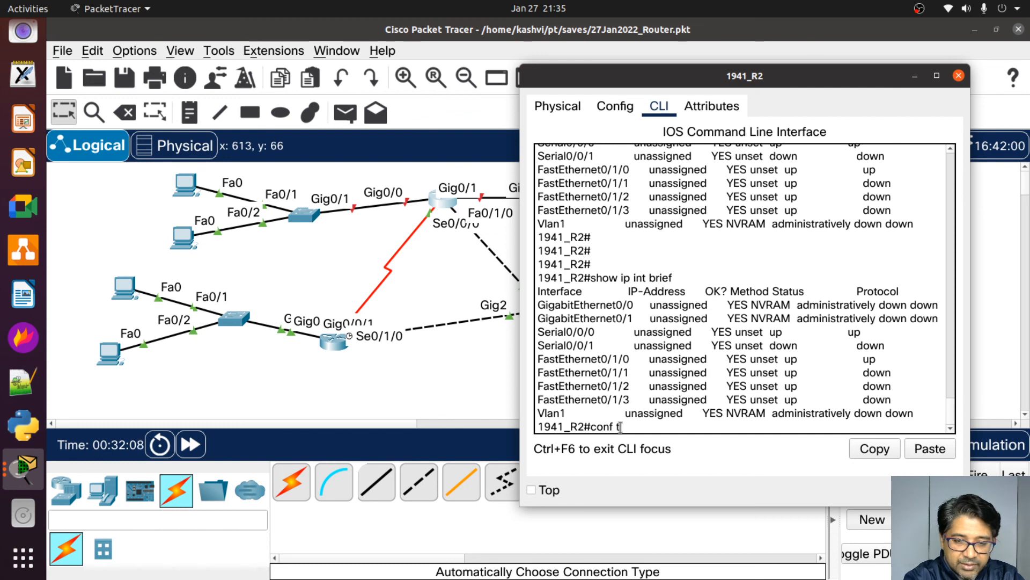
pyautogui.write('er')
pyautogui.press('Return')
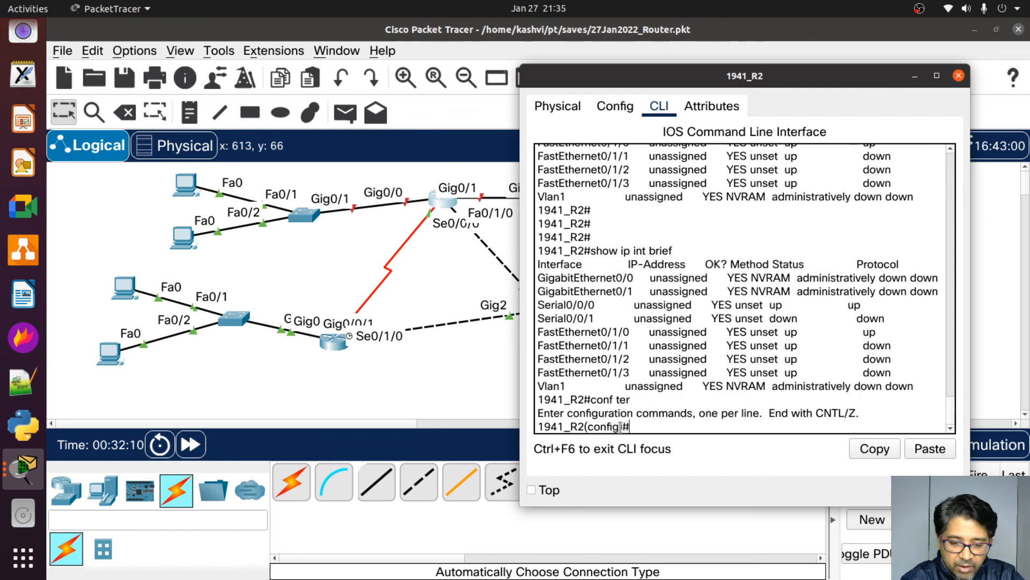
# Step: Enter interface configuration for GigabitEthernet0/0 on 1941_R2 with int Gi0/0, dropping the range keyword from the command
pyautogui.write('int ra')
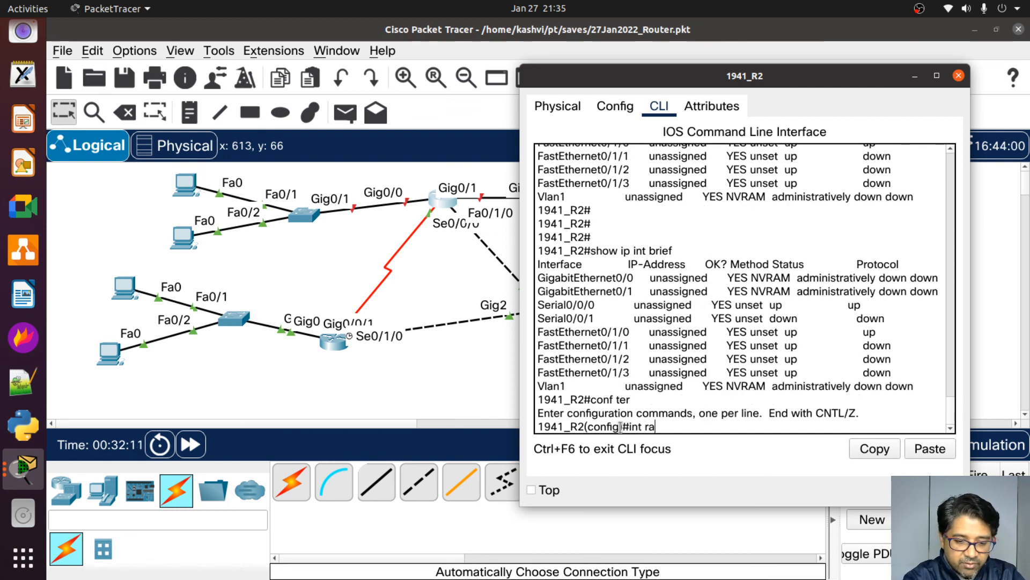
pyautogui.write('n')
pyautogui.press('Tab')
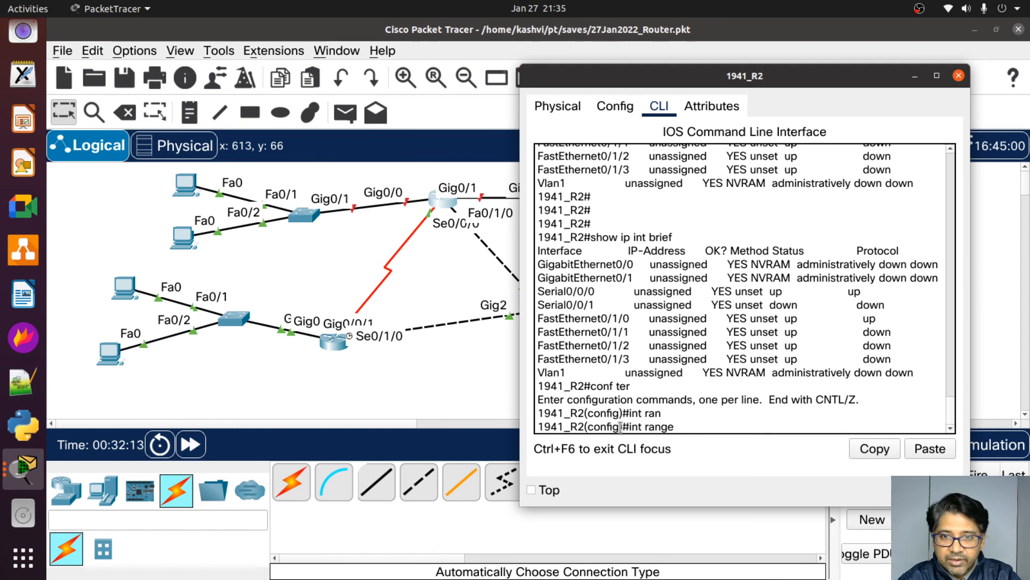
pyautogui.write('G')
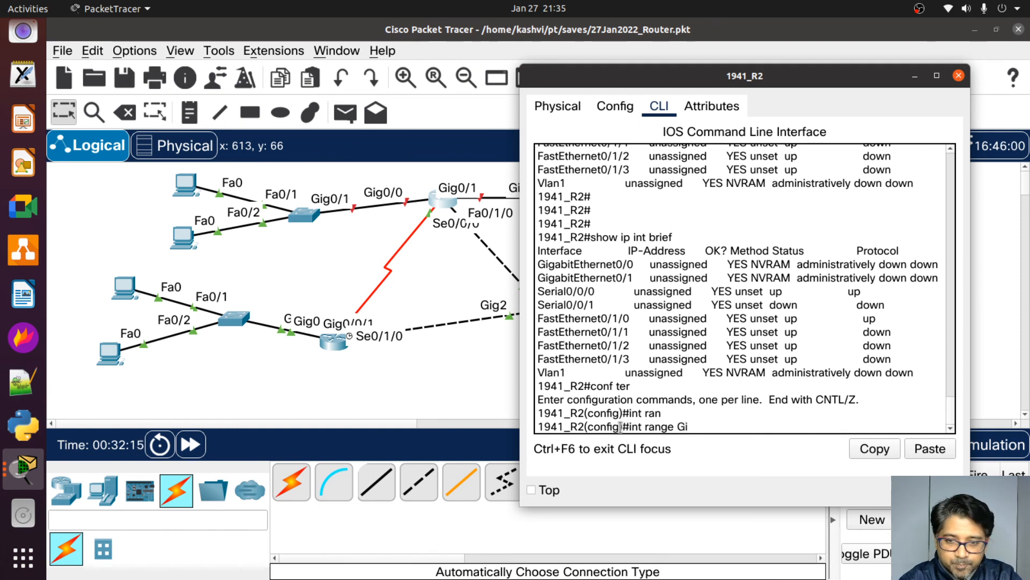
pyautogui.write('i')
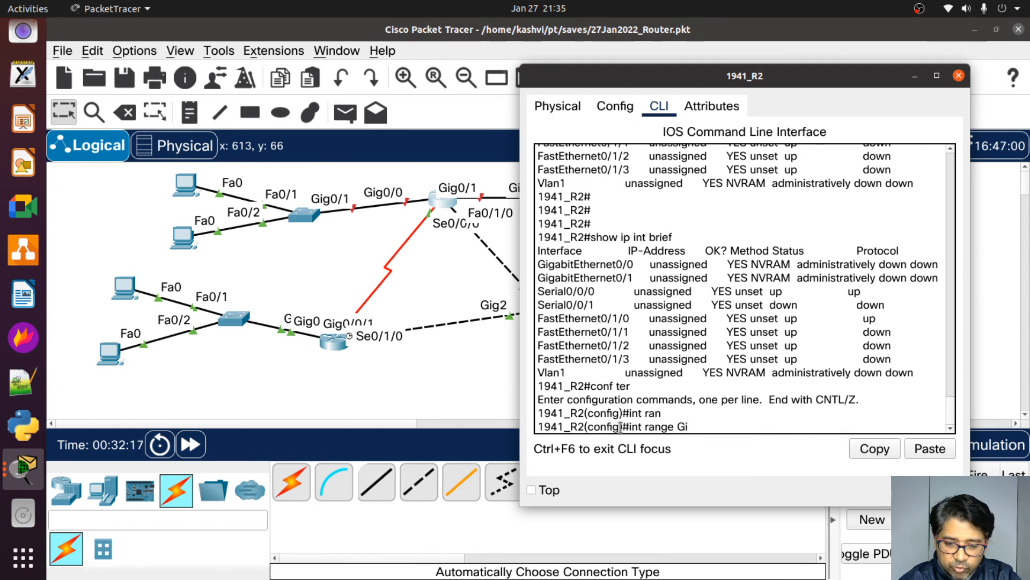
pyautogui.write('0/0')
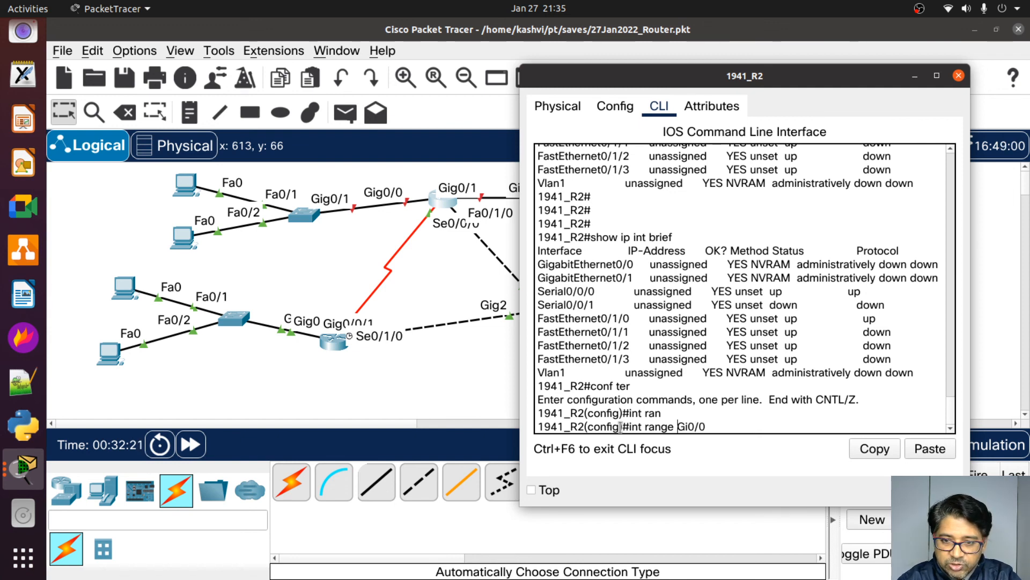
pyautogui.press('BackSpace')
pyautogui.press('BackSpace')
pyautogui.press('BackSpace')
pyautogui.press('BackSpace')
pyautogui.press('BackSpace')
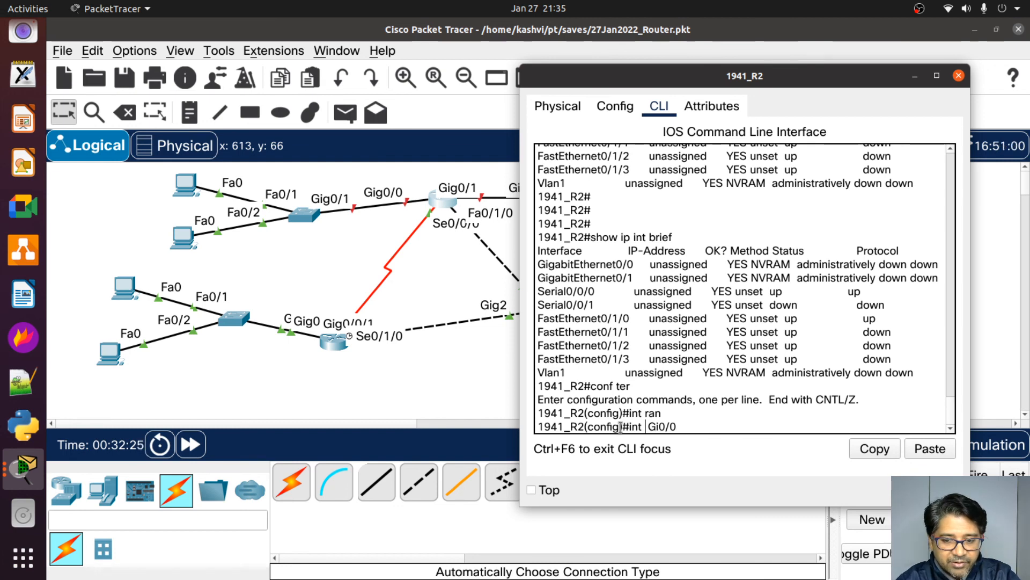
pyautogui.press('BackSpace')
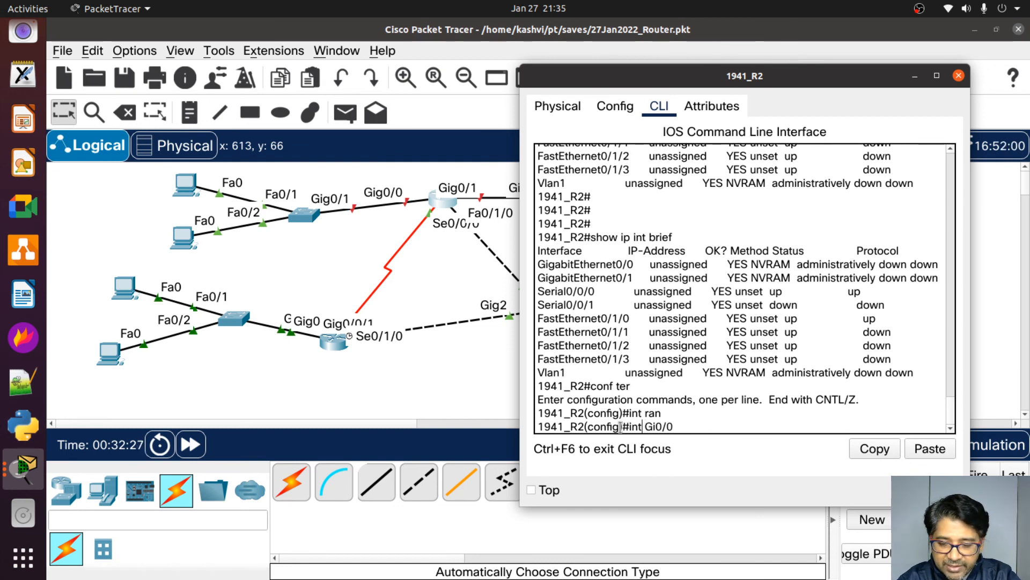
pyautogui.press('Right')
pyautogui.press('Right')
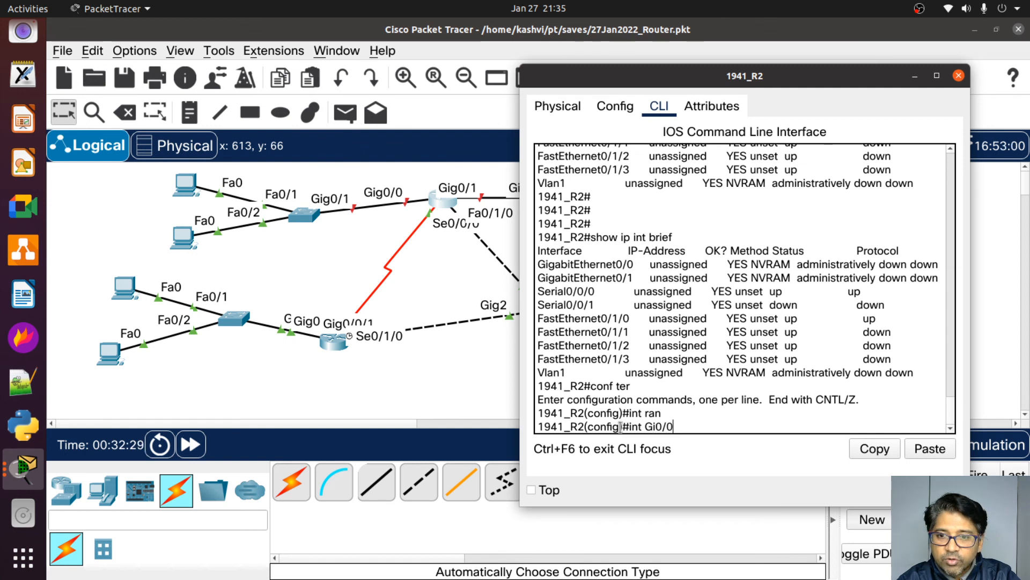
pyautogui.press('Right')
pyautogui.press('Right')
pyautogui.press('Right')
pyautogui.press('Return')
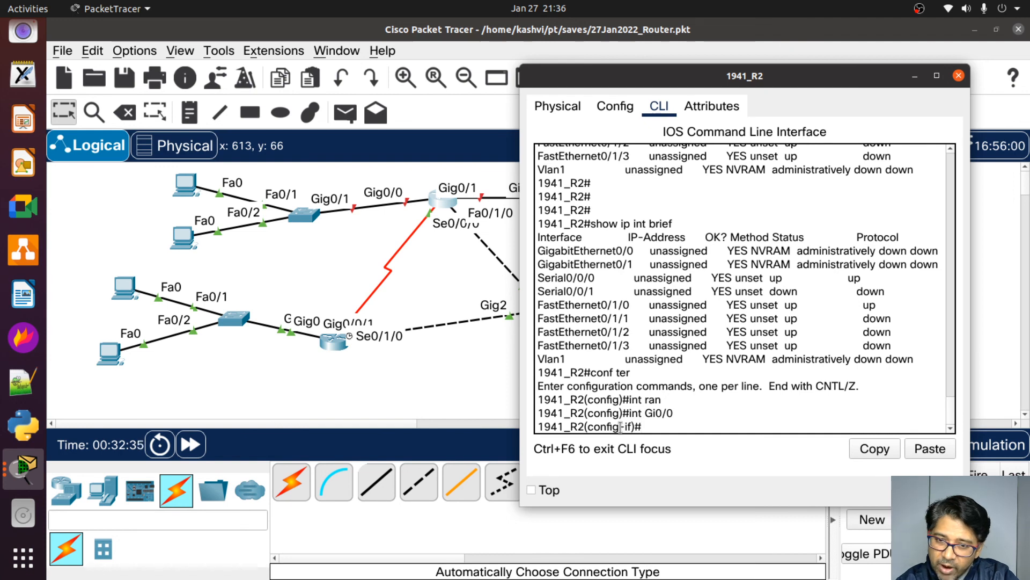
# Step: Issue shut on GigabitEthernet0/0 of 1941_R2 and enable the interface with no shut
pyautogui.write('hut')
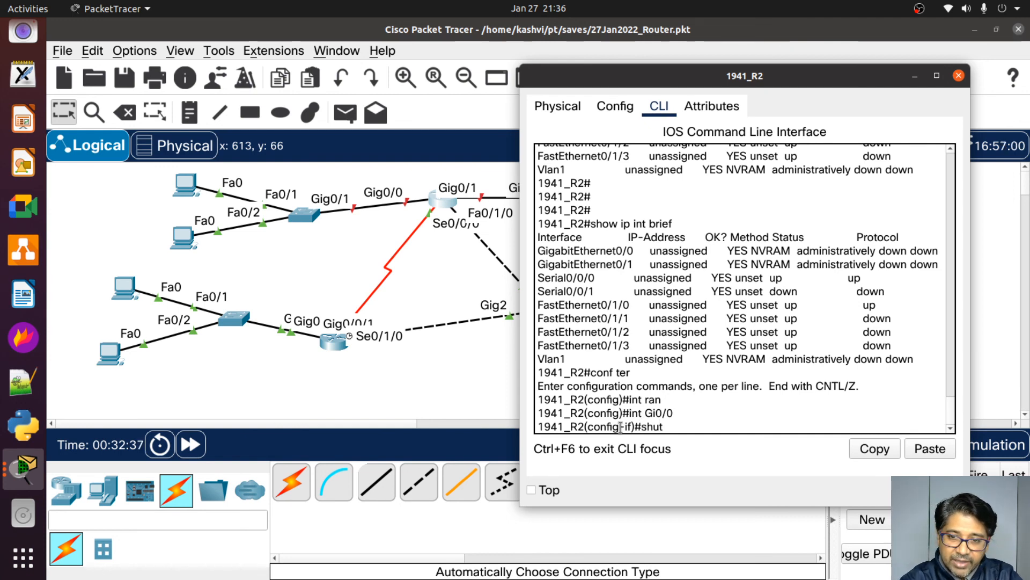
pyautogui.press('Return')
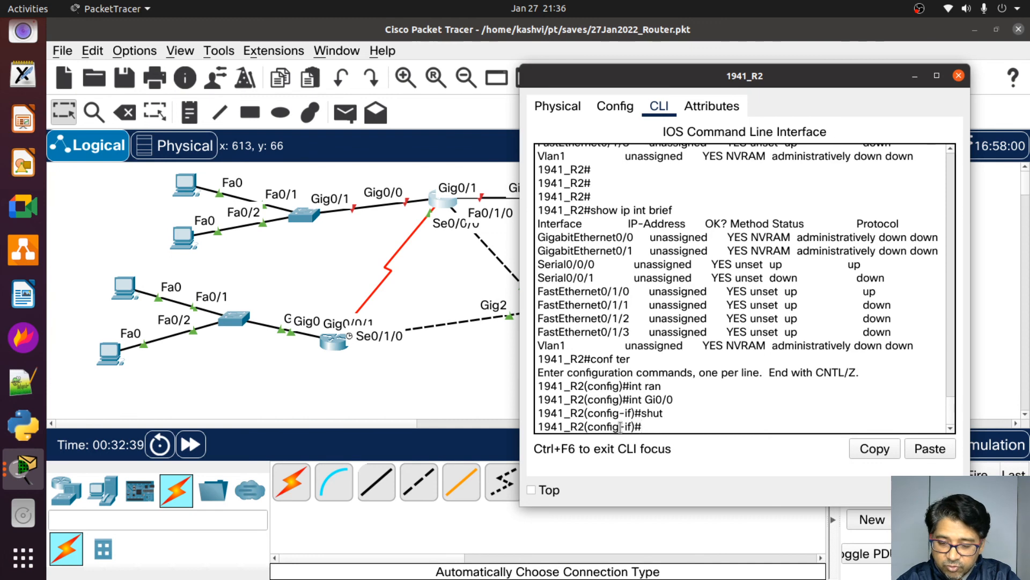
pyautogui.press('Up')
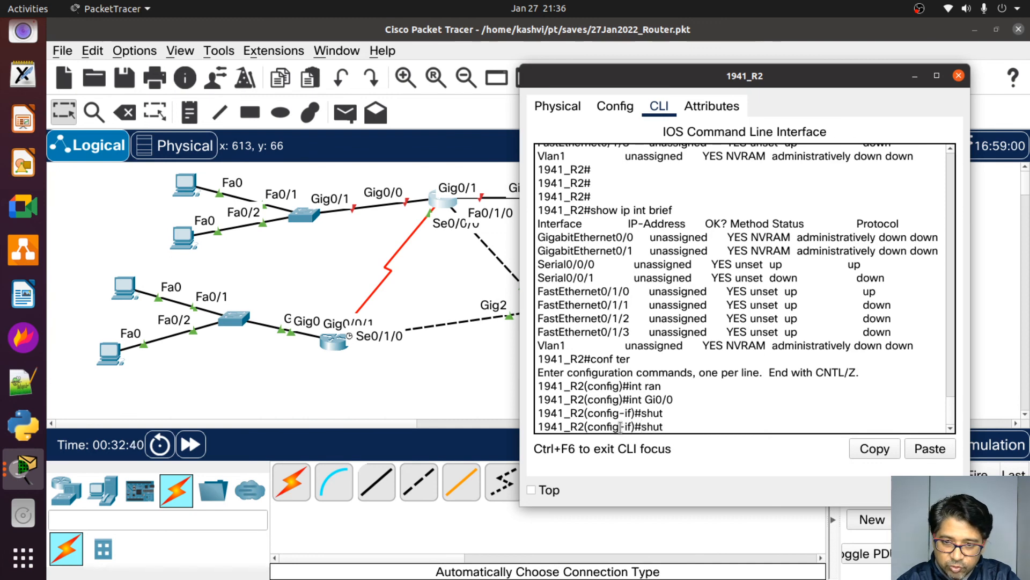
pyautogui.press('Home')
pyautogui.write('n')
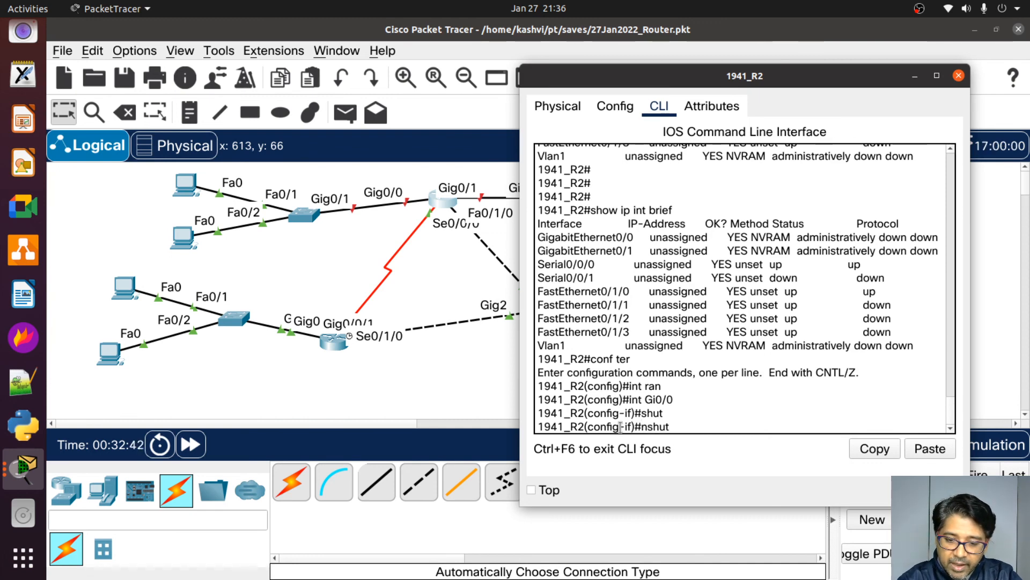
pyautogui.write('o')
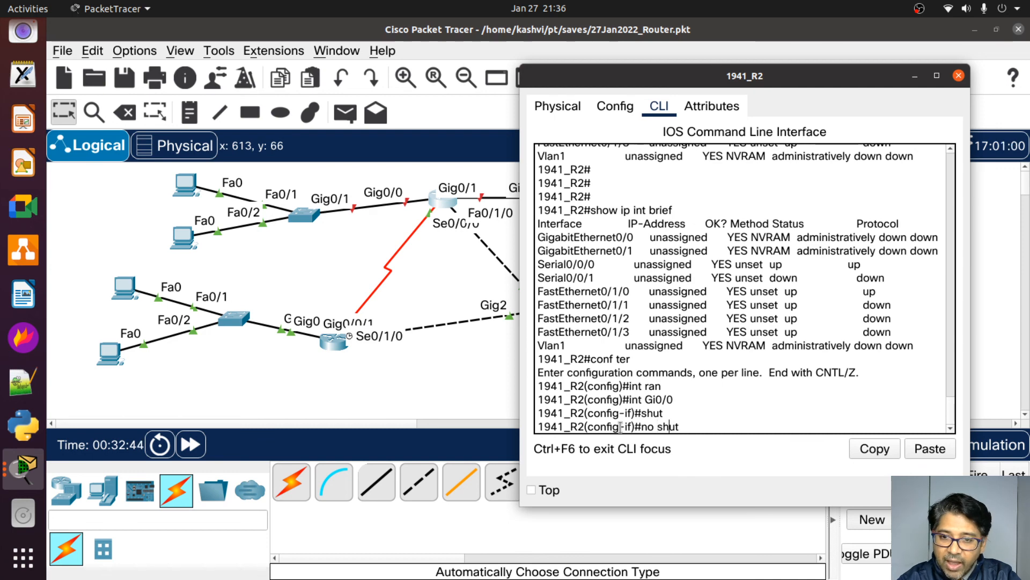
pyautogui.press('Return')
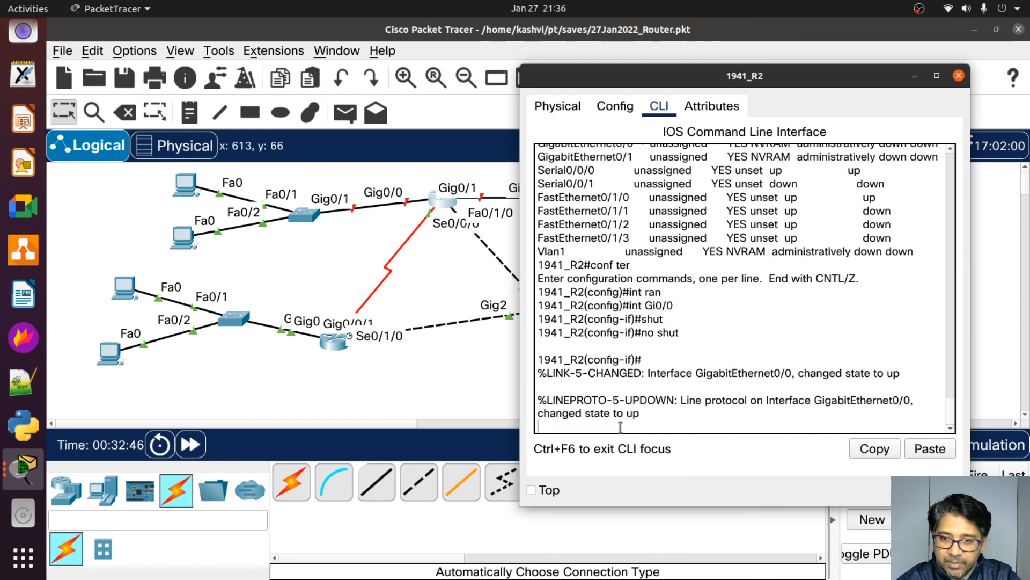
pyautogui.press('Return')
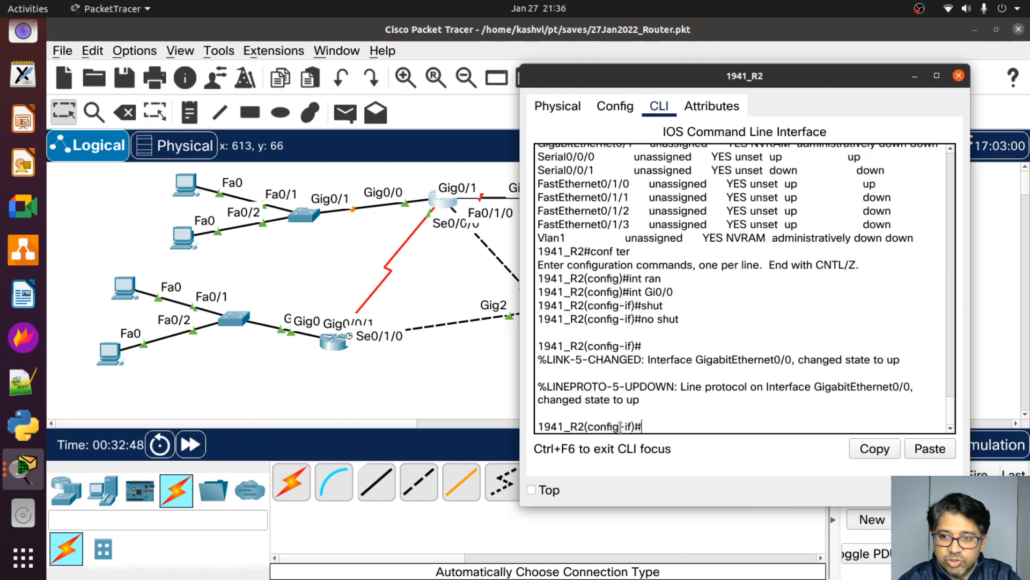
# Step: Examine the line-protocol message for GigabitEthernet0/0 and the interface configuration prompt on 1941_R2
pyautogui.moveTo(814, 388); pyautogui.dragTo(915, 388)
pyautogui.click(672, 424)
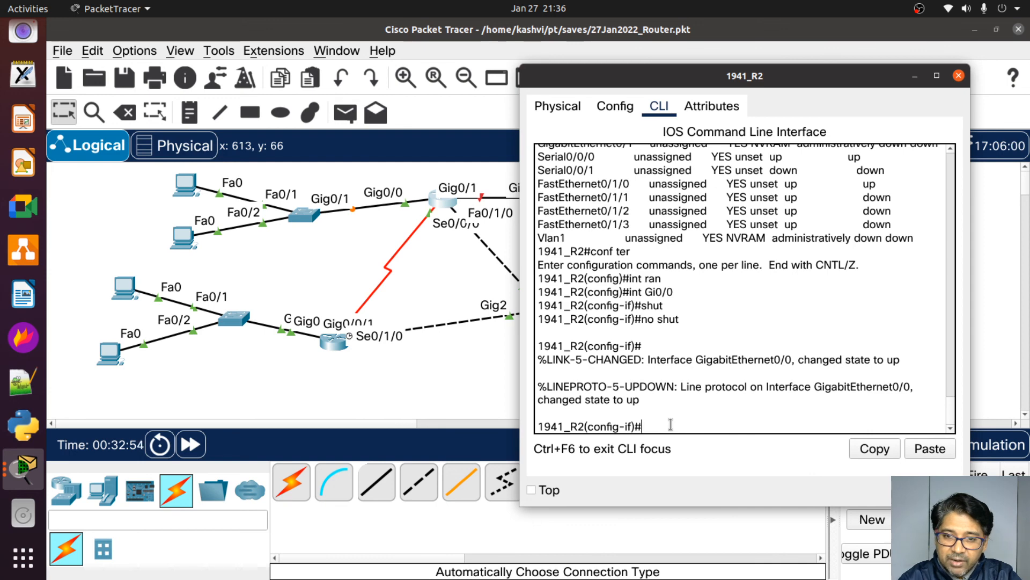
pyautogui.moveTo(584, 426); pyautogui.dragTo(644, 424)
pyautogui.click(646, 425)
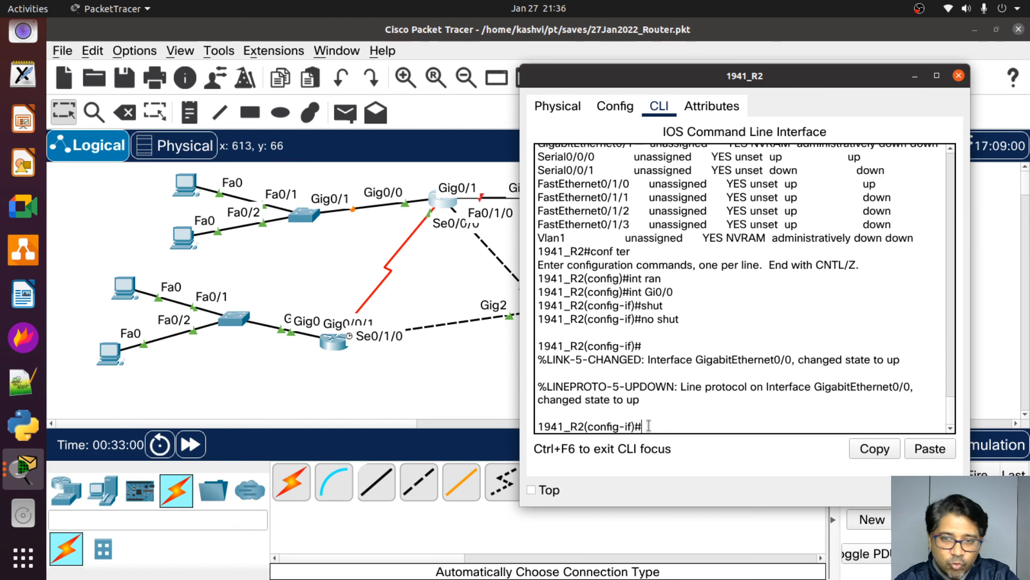
# Step: Switch to interface configuration for GigabitEthernet0/1 on 1941_R2 with int Gi0/1
pyautogui.press('Up')
pyautogui.press('Up')
pyautogui.press('Up')
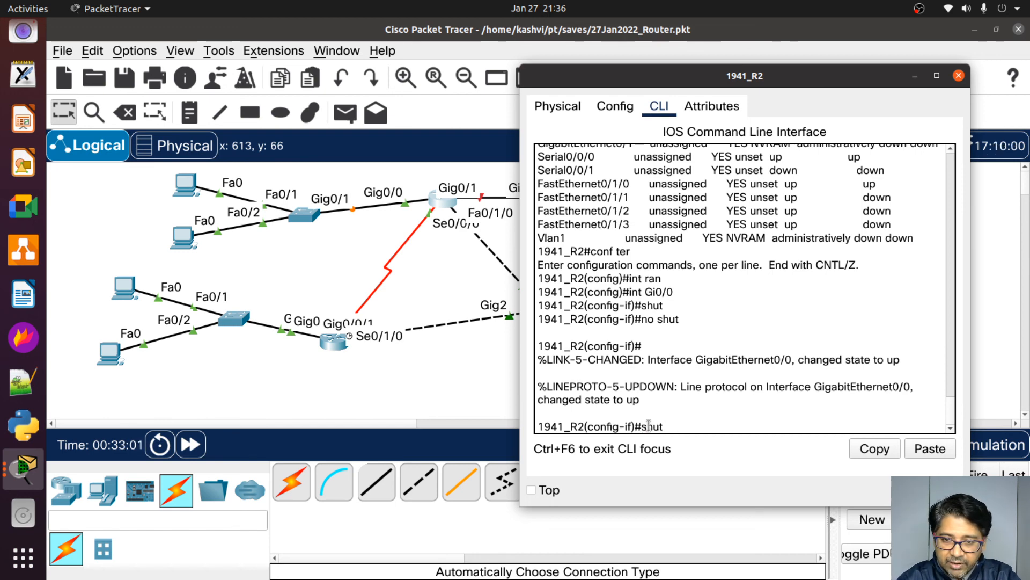
pyautogui.press('BackSpace')
pyautogui.write('1')
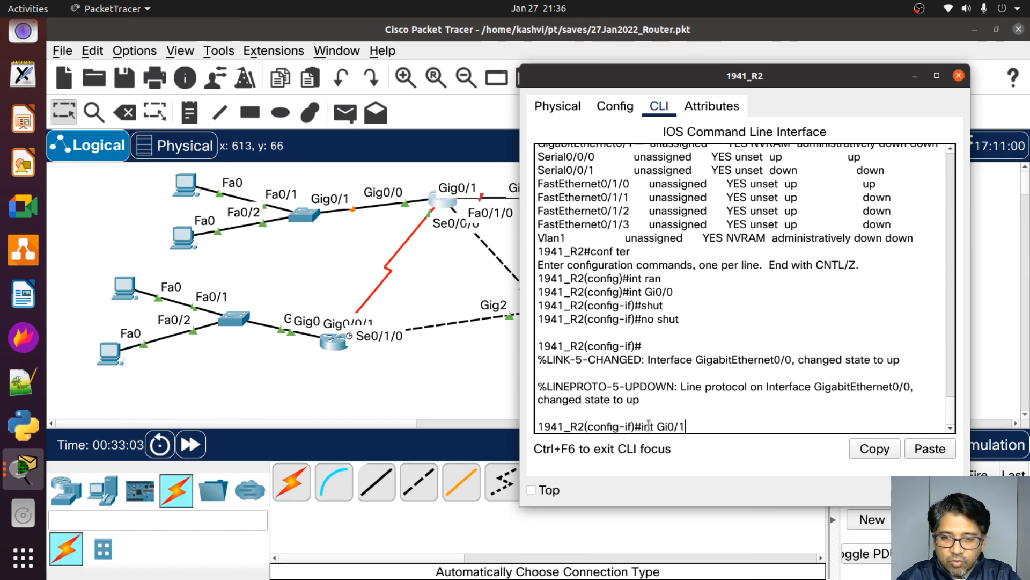
pyautogui.press('Return')
# Step: Enable GigabitEthernet0/1 on 1941_R2 with no shut
pyautogui.write('no ')
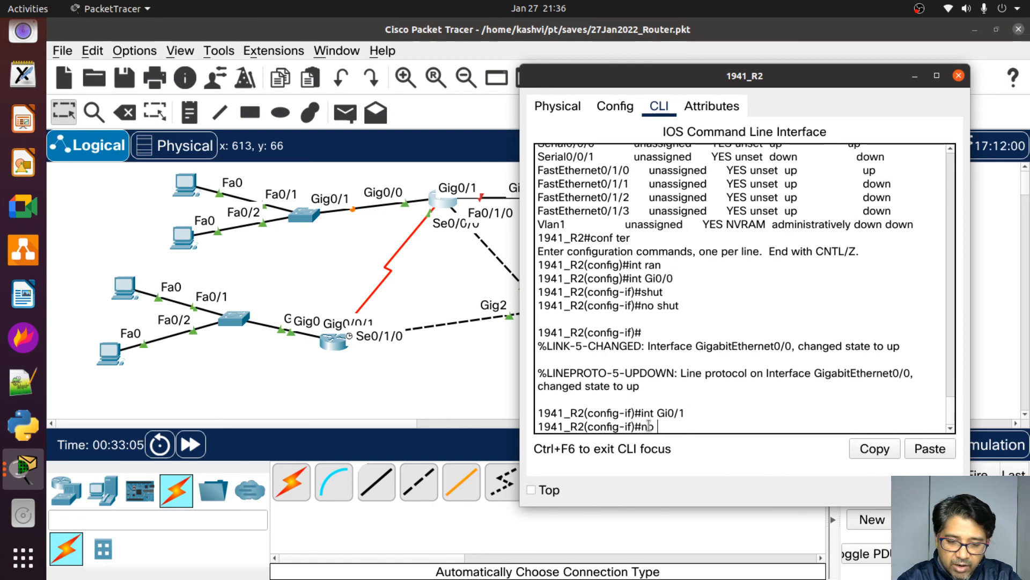
pyautogui.write('shut')
pyautogui.press('Return')
pyautogui.press('Return')
pyautogui.press('Return')
pyautogui.press('Return')
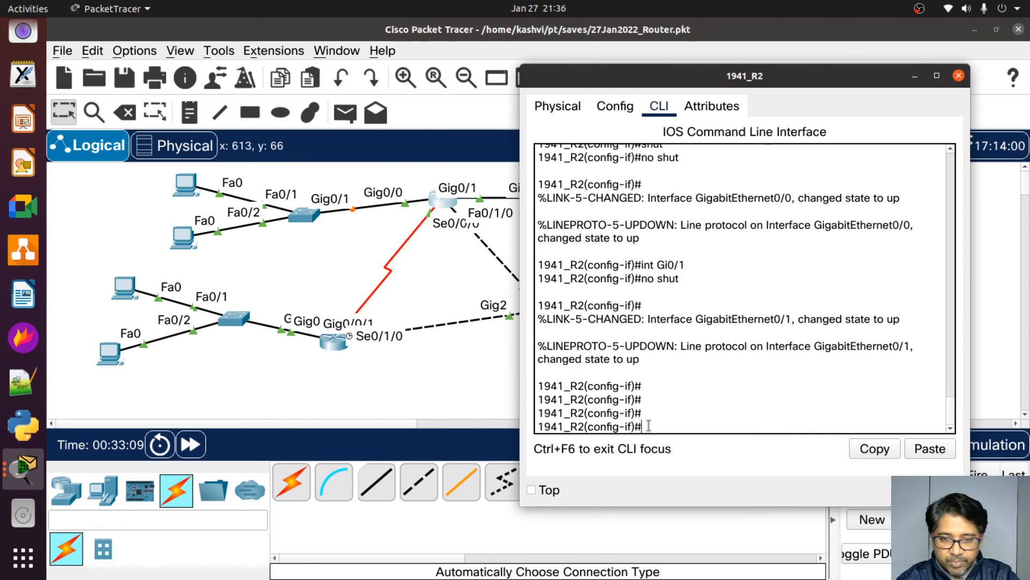
# Step: Leave interface configuration on 1941_R2 and return to the privileged EXEC prompt
pyautogui.hotkey('ctrl', 'z')
pyautogui.press('Return')
pyautogui.press('Return')
pyautogui.press('Return')
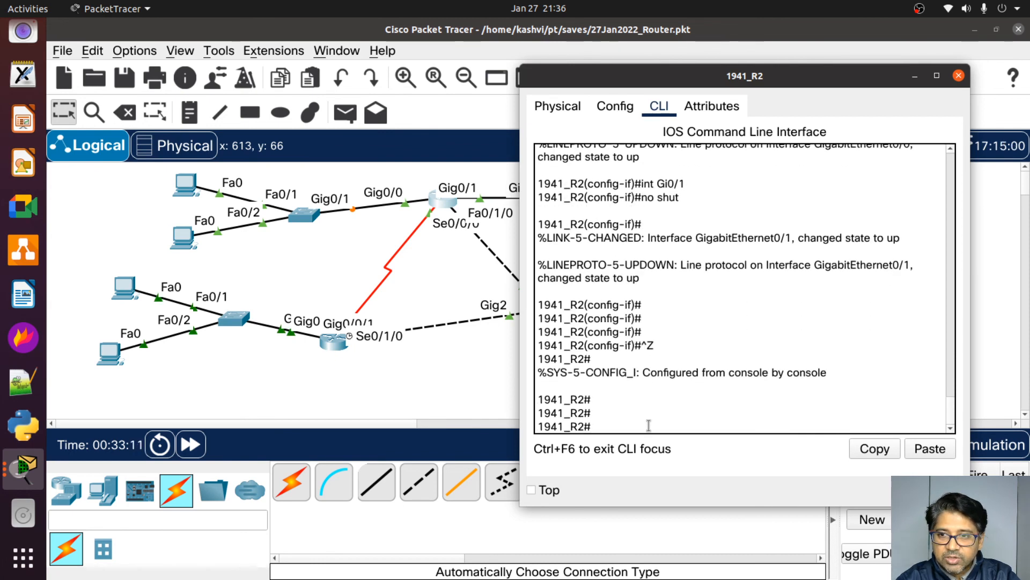
pyautogui.press('Return')
# Step: Review the line-protocol message for GigabitEthernet0/0 in the 1941_R2 command history, then return to the current prompt
pyautogui.scroll(4, 693, 285)
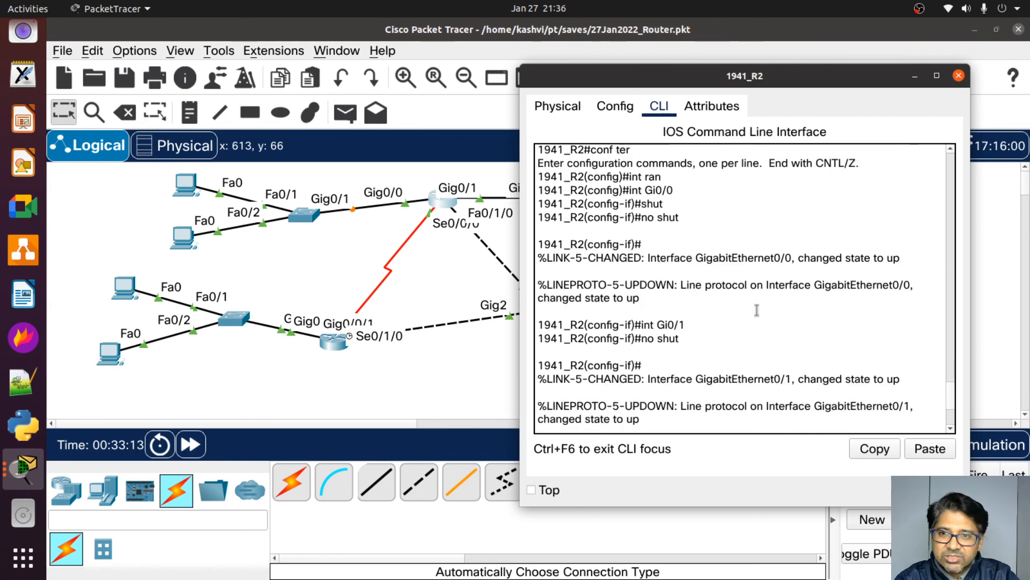
pyautogui.click(723, 285)
pyautogui.moveTo(723, 285); pyautogui.dragTo(903, 285)
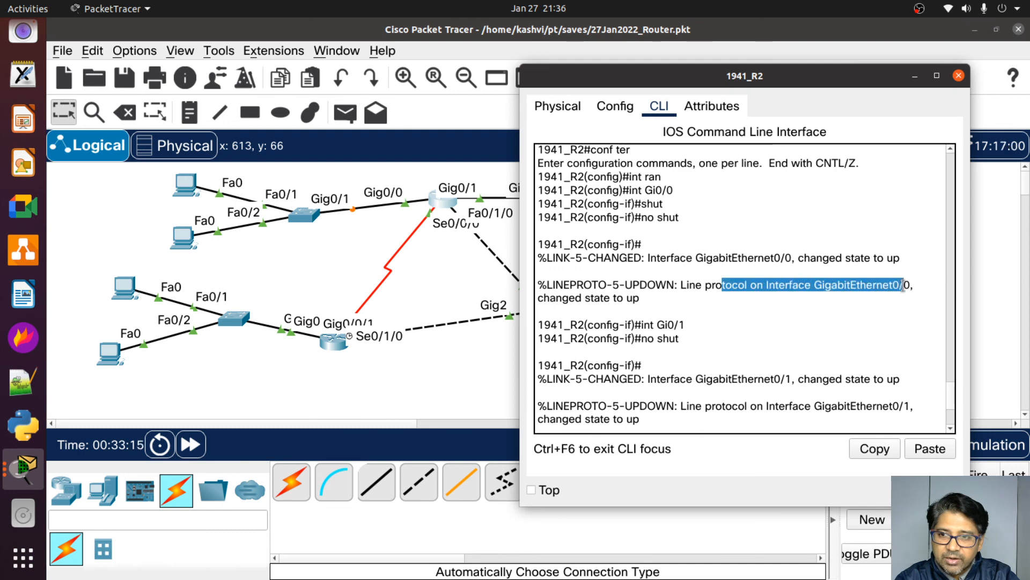
pyautogui.scroll(-3, 804, 365)
pyautogui.press('Return')
pyautogui.press('Return')
pyautogui.press('Return')
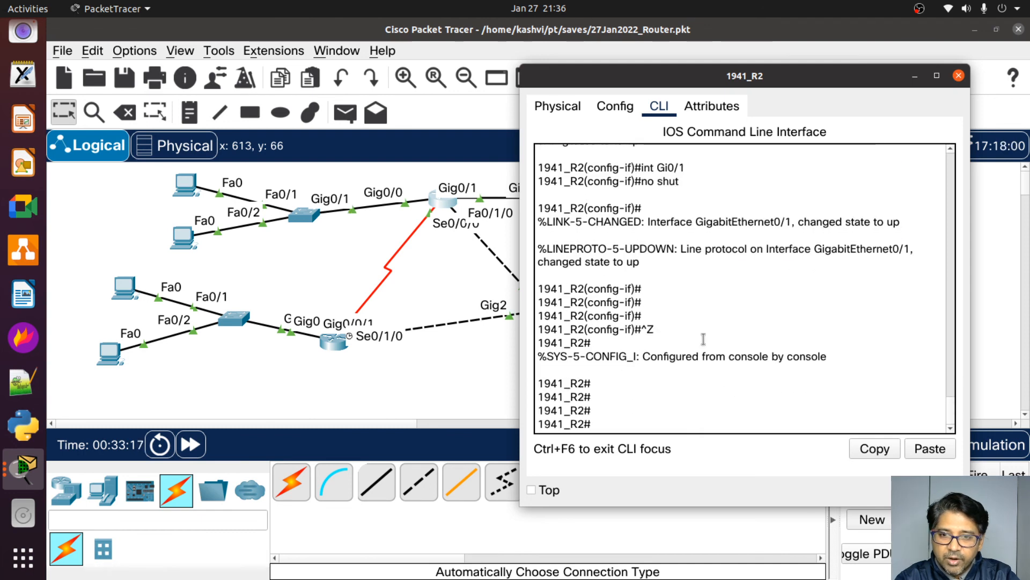
# Step: List the interface states of 1941_R2 with show ip int brief, and bring the topology workspace back to the front
pyautogui.write('show i')
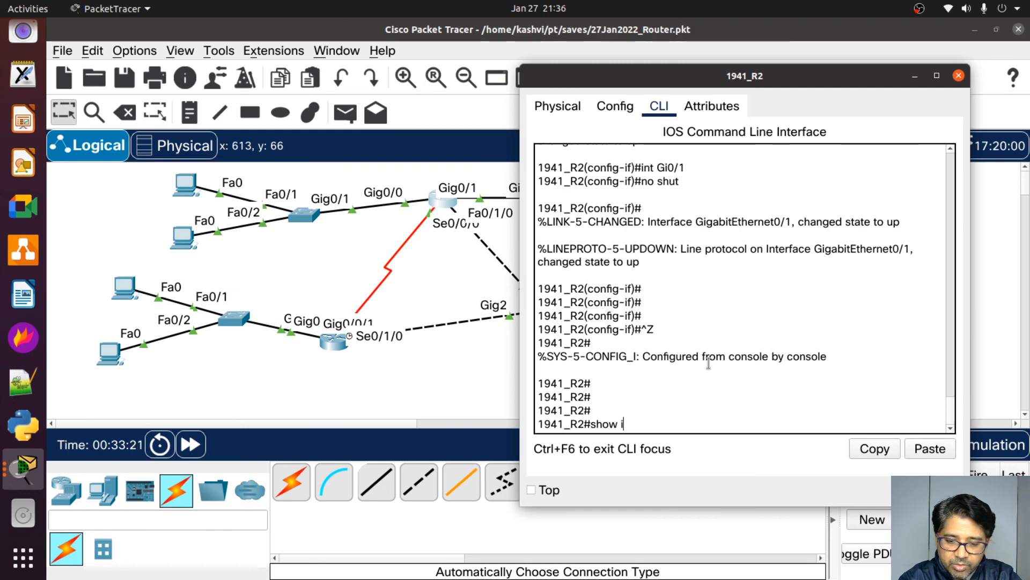
pyautogui.write('p int bri')
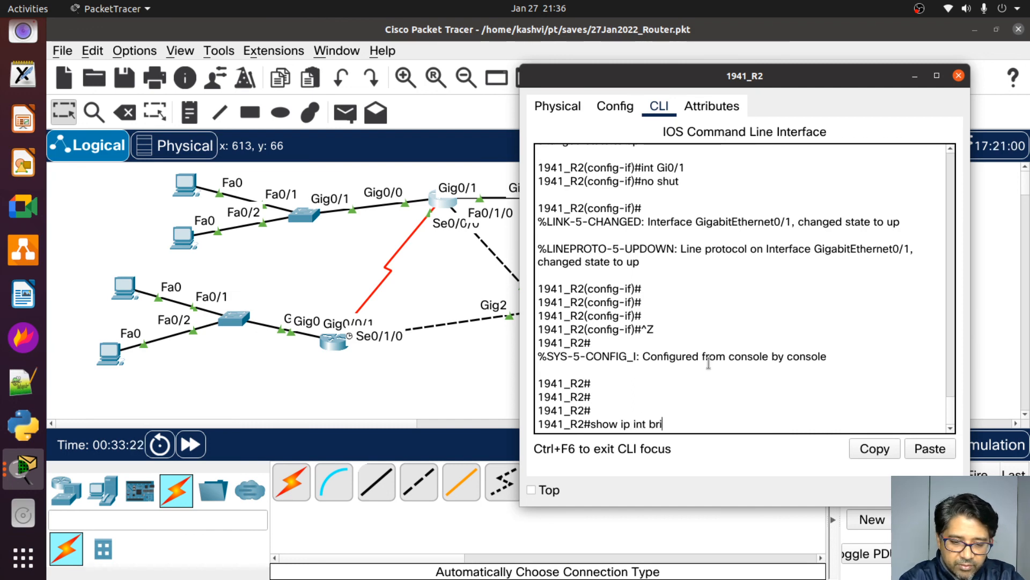
pyautogui.write('ef')
pyautogui.press('Return')
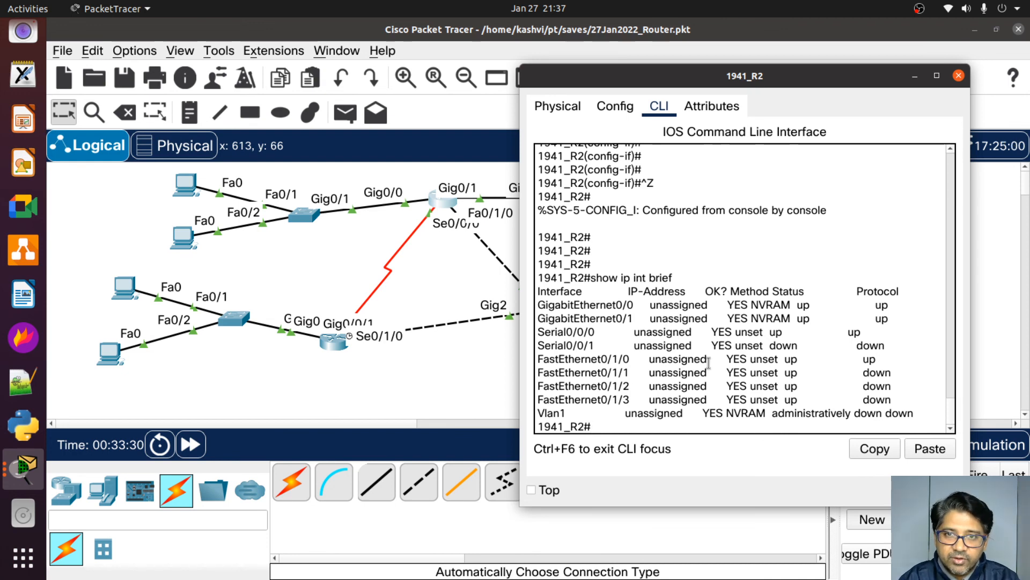
pyautogui.click(402, 369)
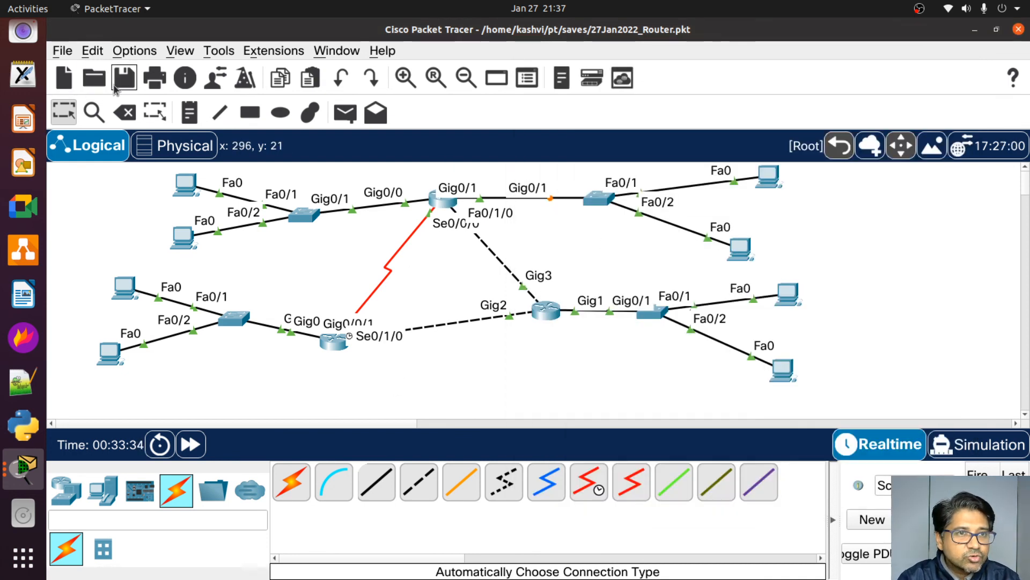